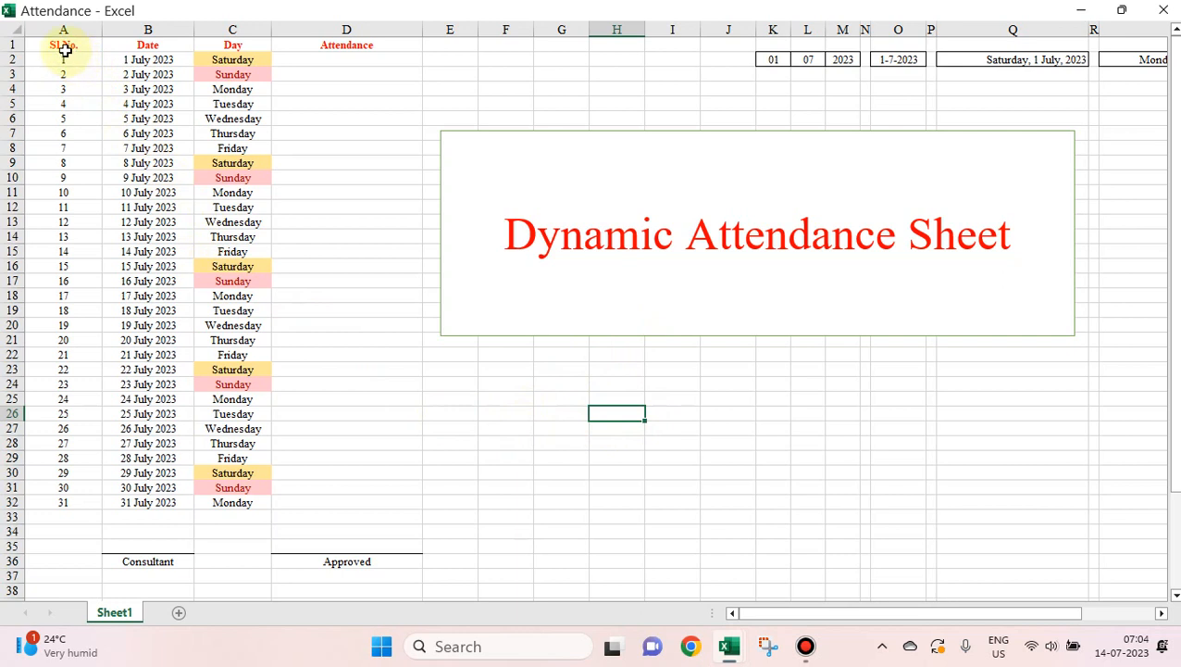
Step: Examine the attendance table's columns and last row, and the day, month and year cells K2:M2 that drive it
drag(59, 44, 385, 588)
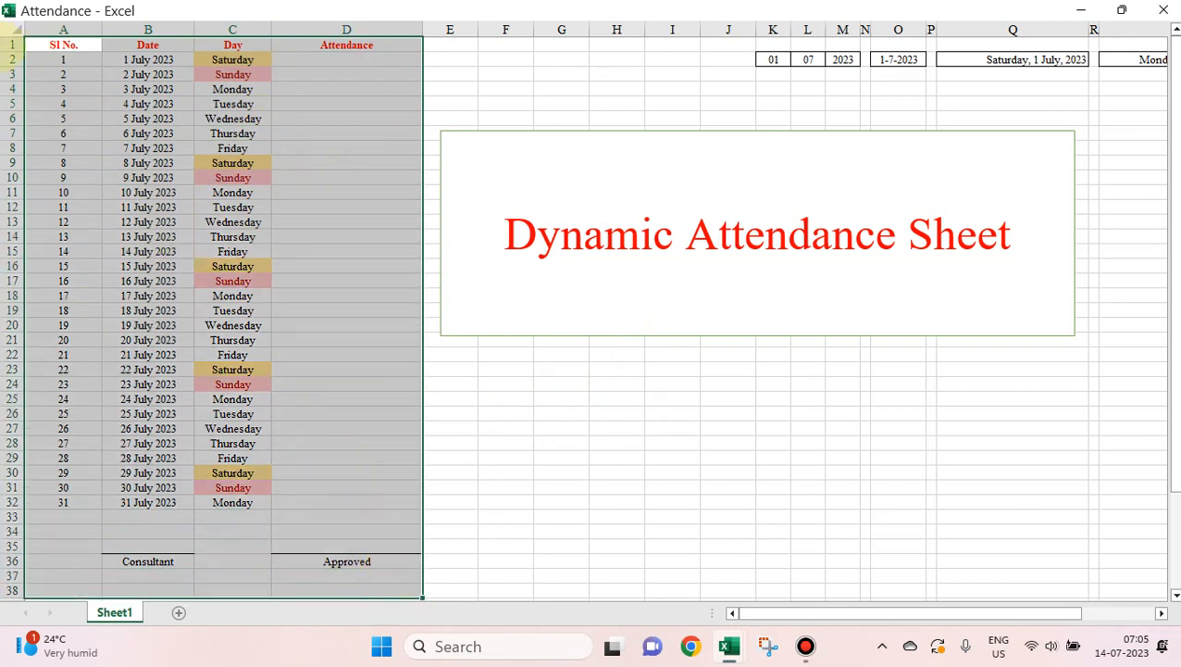
click(52, 44)
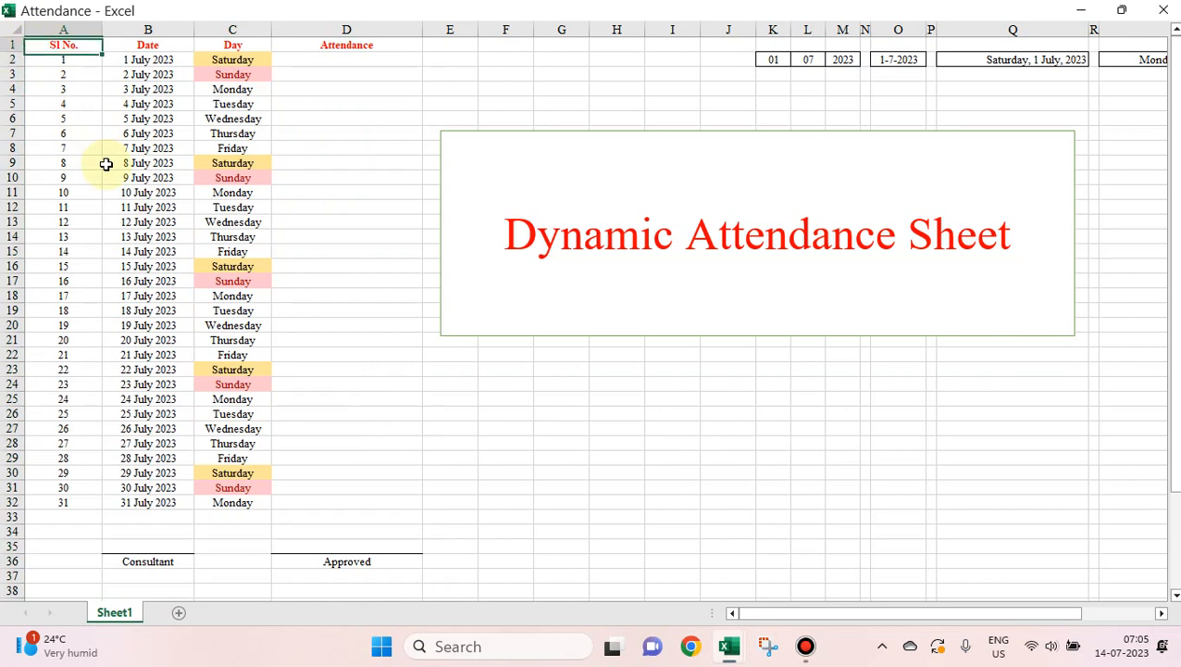
key(Right)
key(Right)
key(Right)
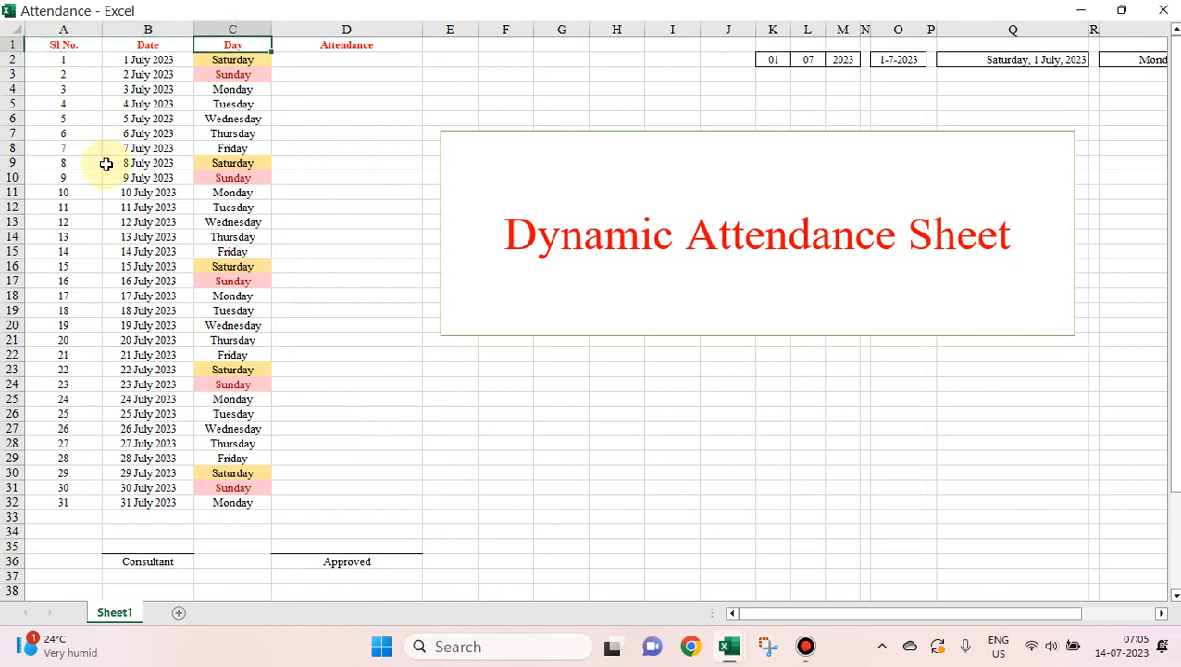
key(Left)
key(Left)
key(Left)
key(Down)
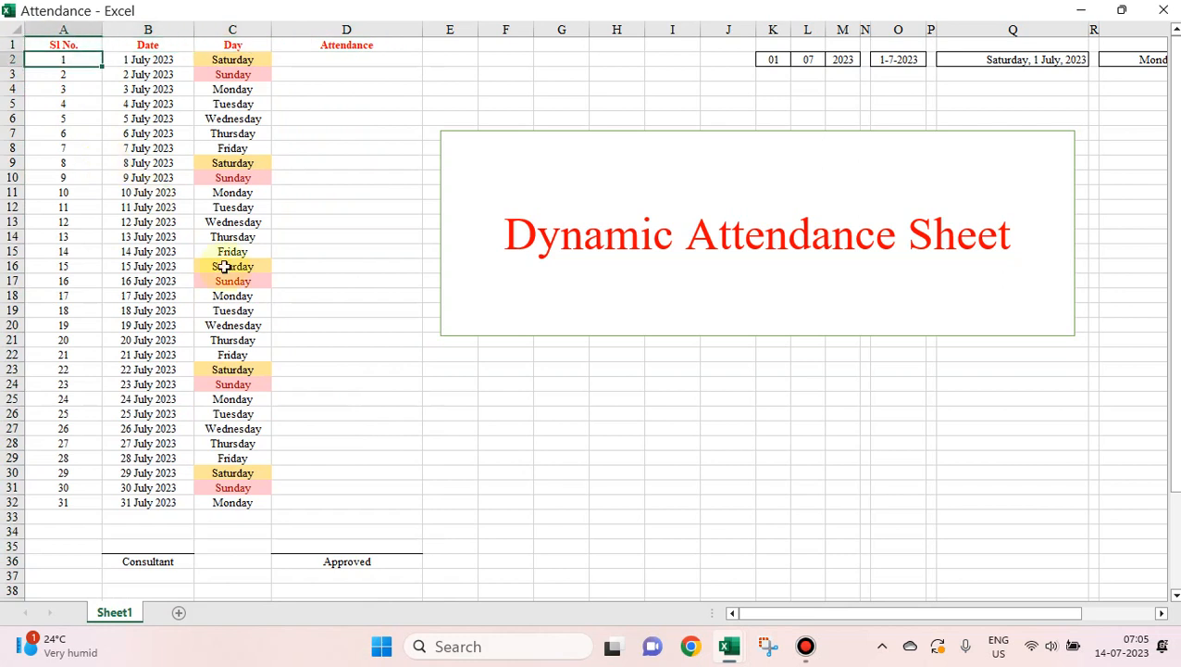
click(777, 59)
key(Right)
key(Right)
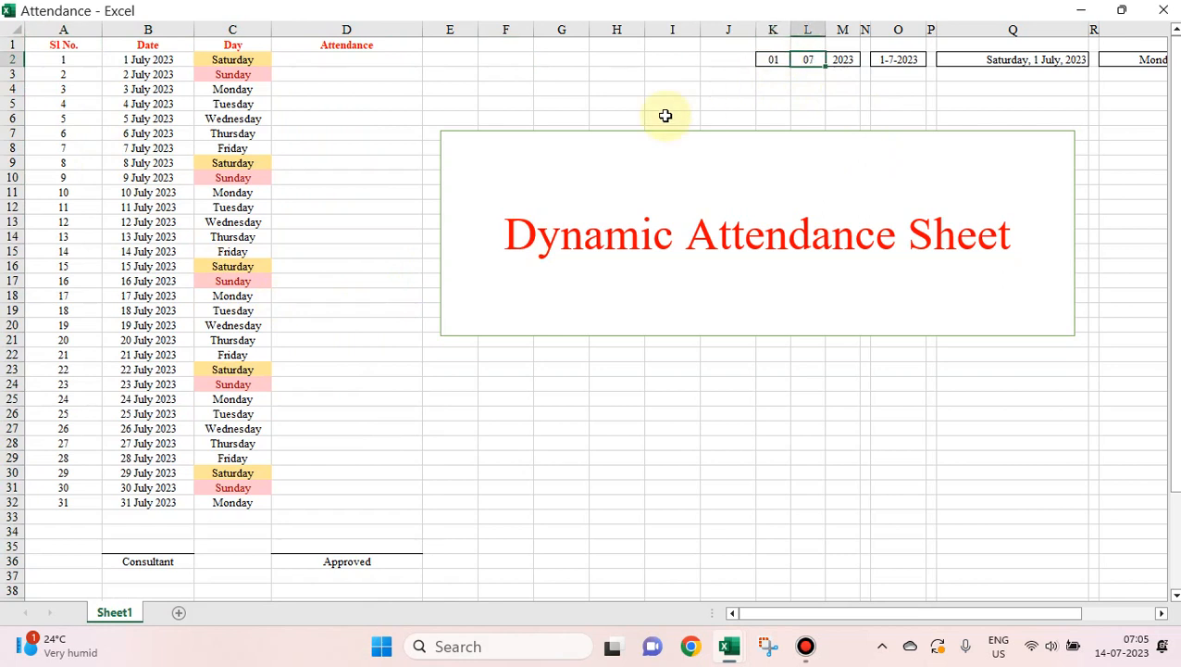
key(Left)
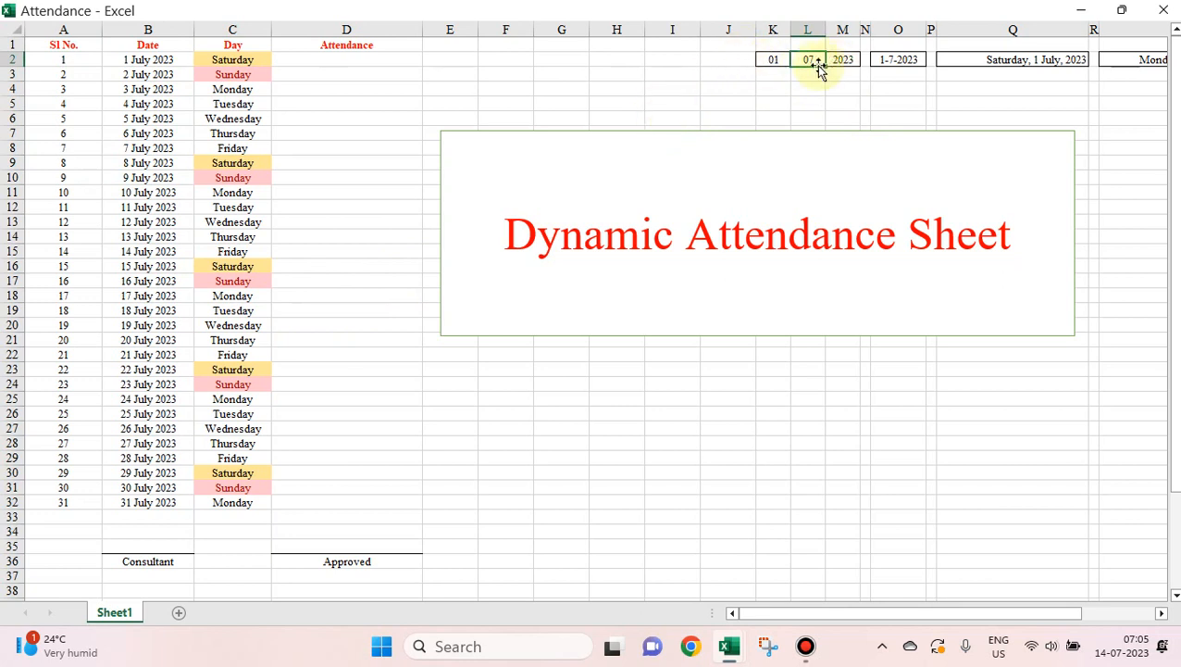
click(83, 502)
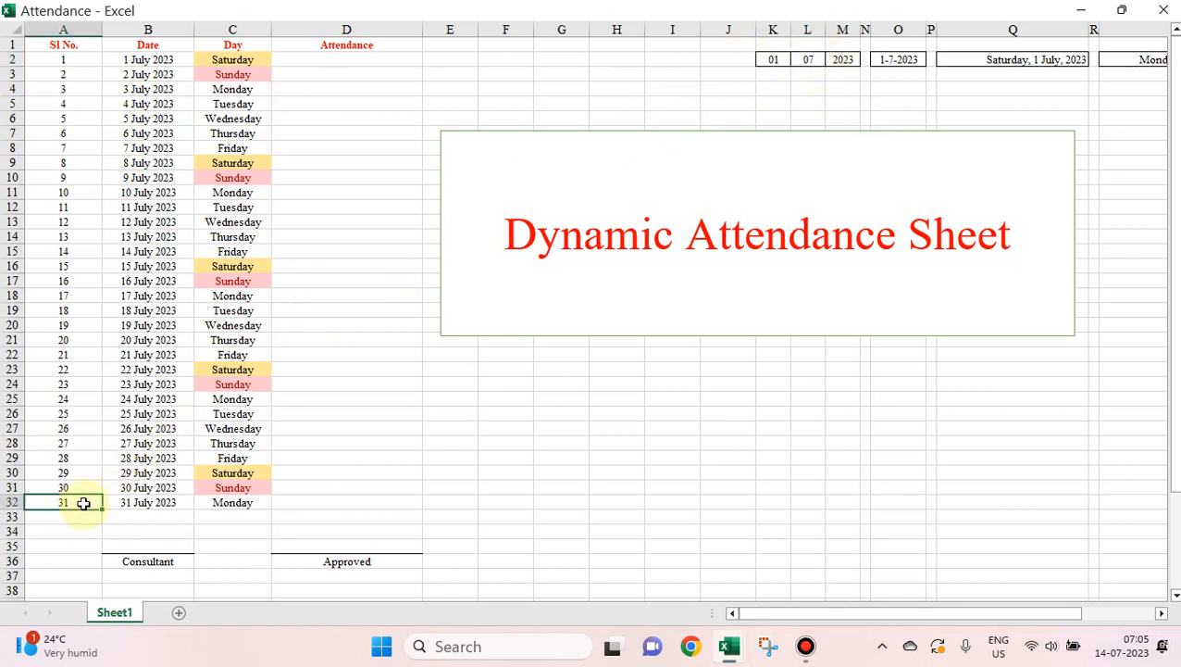
Step: Set the month in L2 to 09, check the listed dates and refresh the sheet with the Dynamic Attendance Sheet shape
click(806, 59)
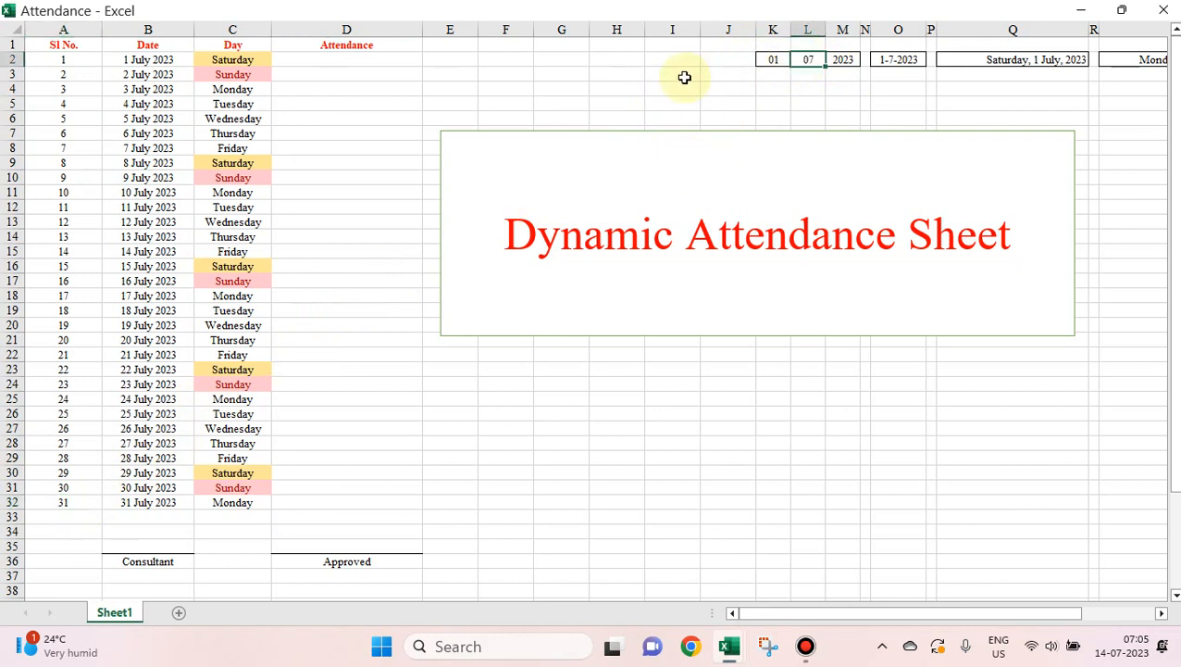
text(09)
key(Tab)
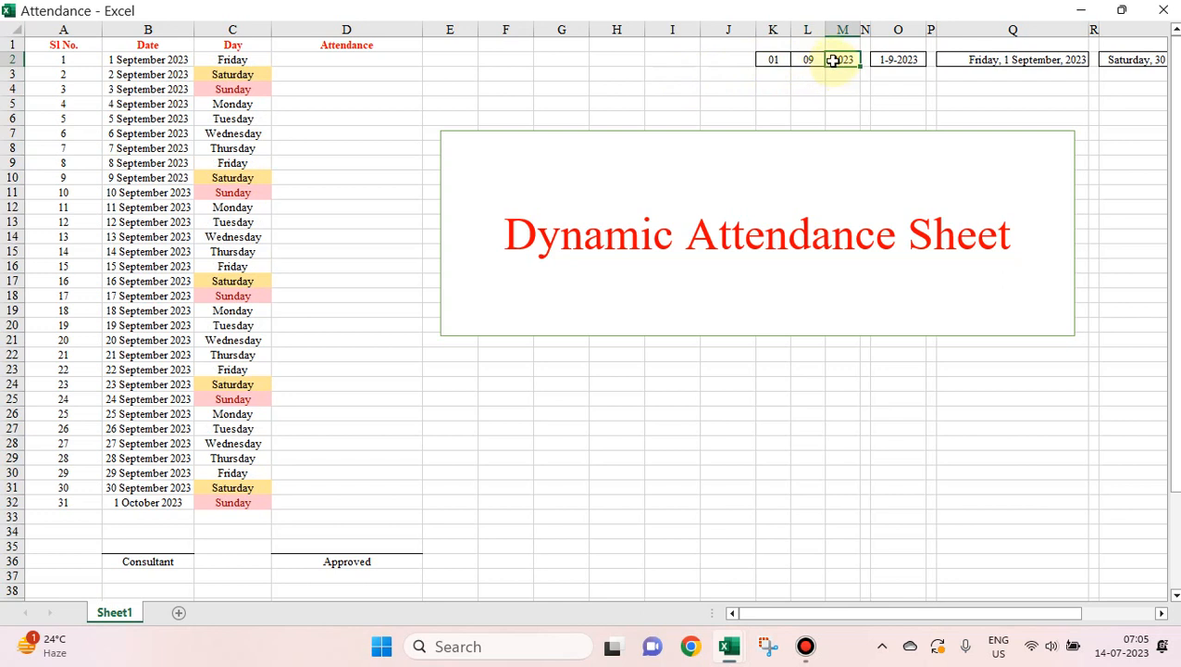
click(155, 61)
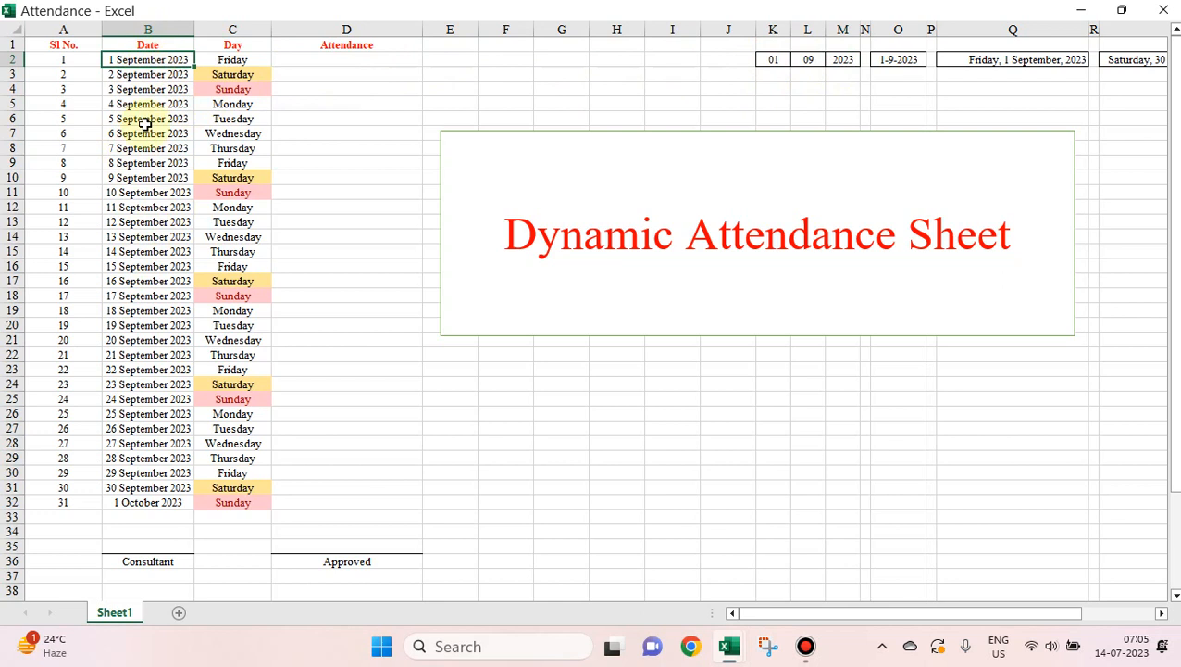
click(59, 504)
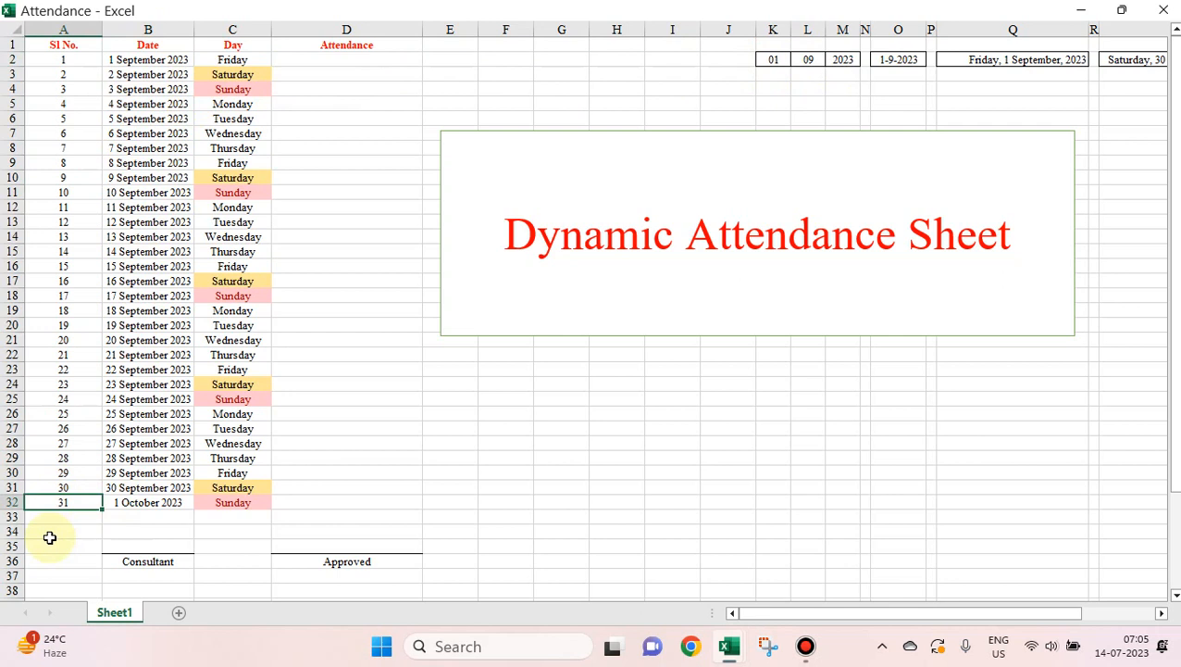
click(712, 251)
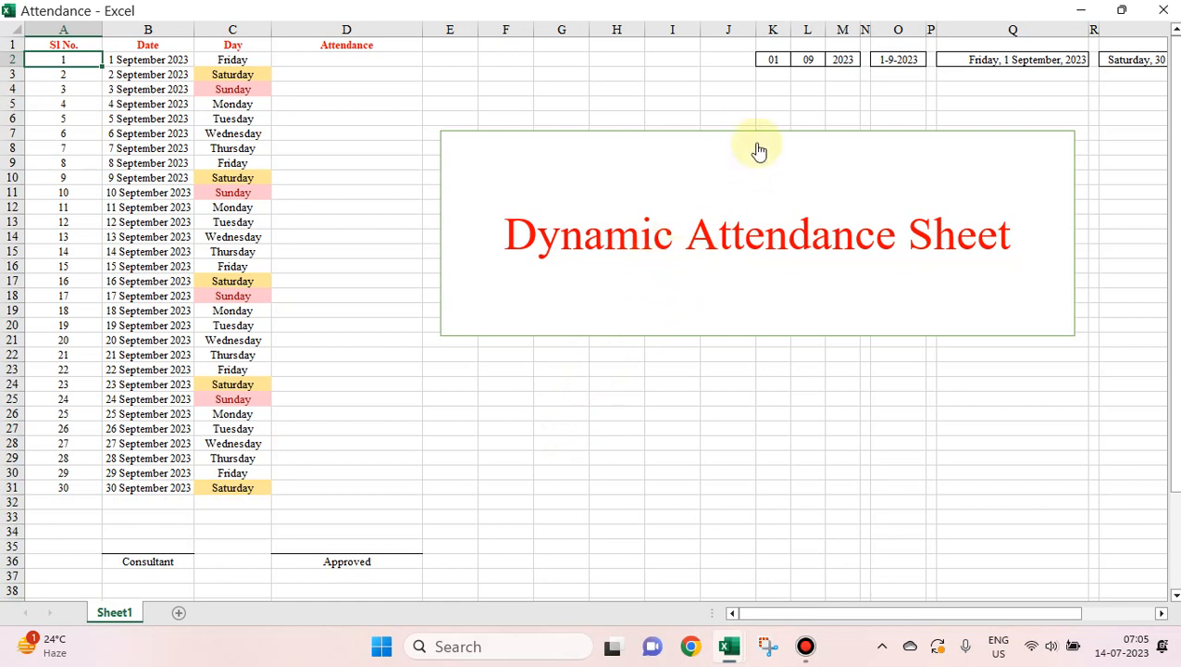
Step: Set the month in L2 to 02, check the final date rows and refresh the attendance list
click(809, 59)
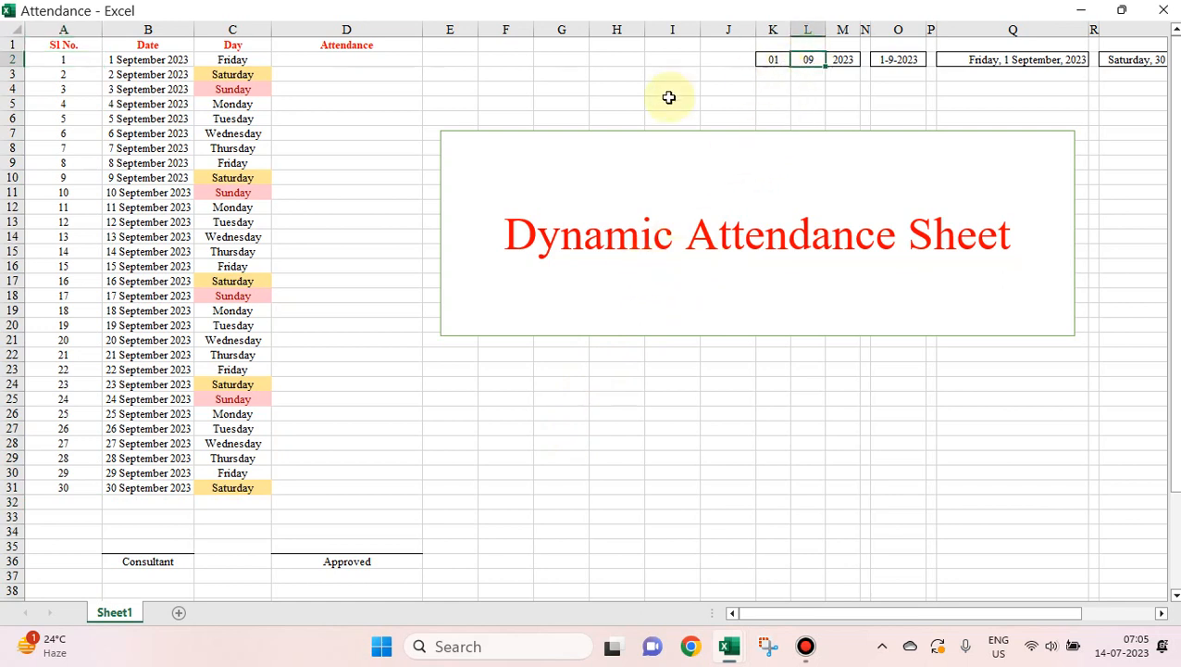
text(0)
key(Tab)
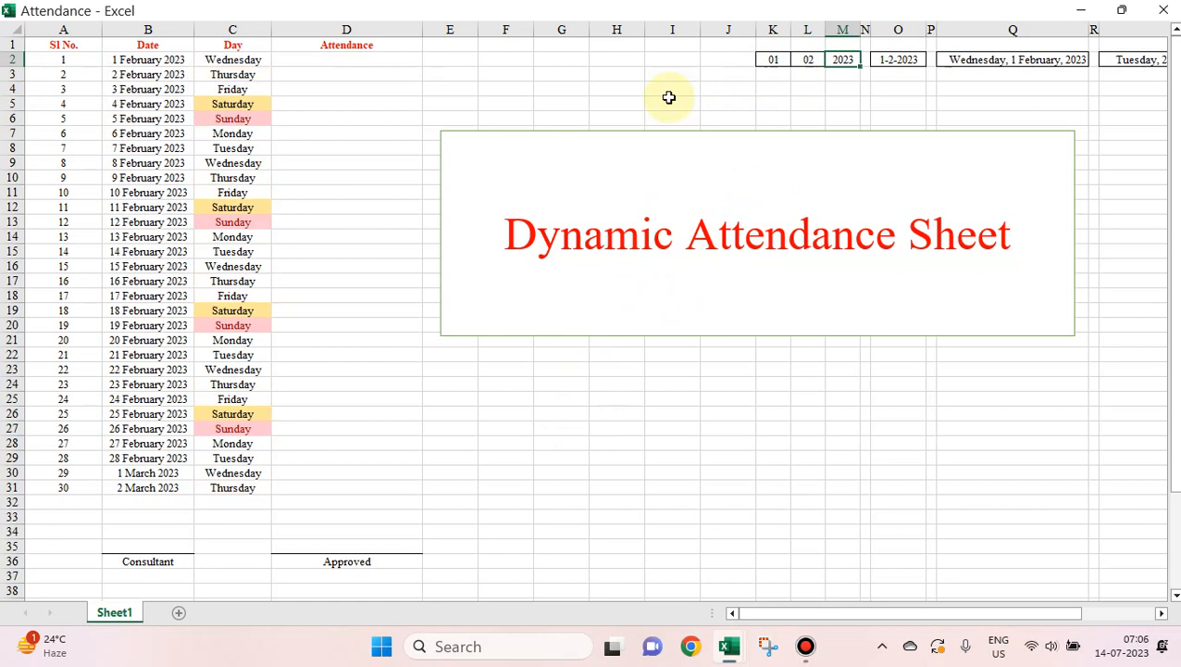
click(135, 489)
click(132, 474)
click(134, 488)
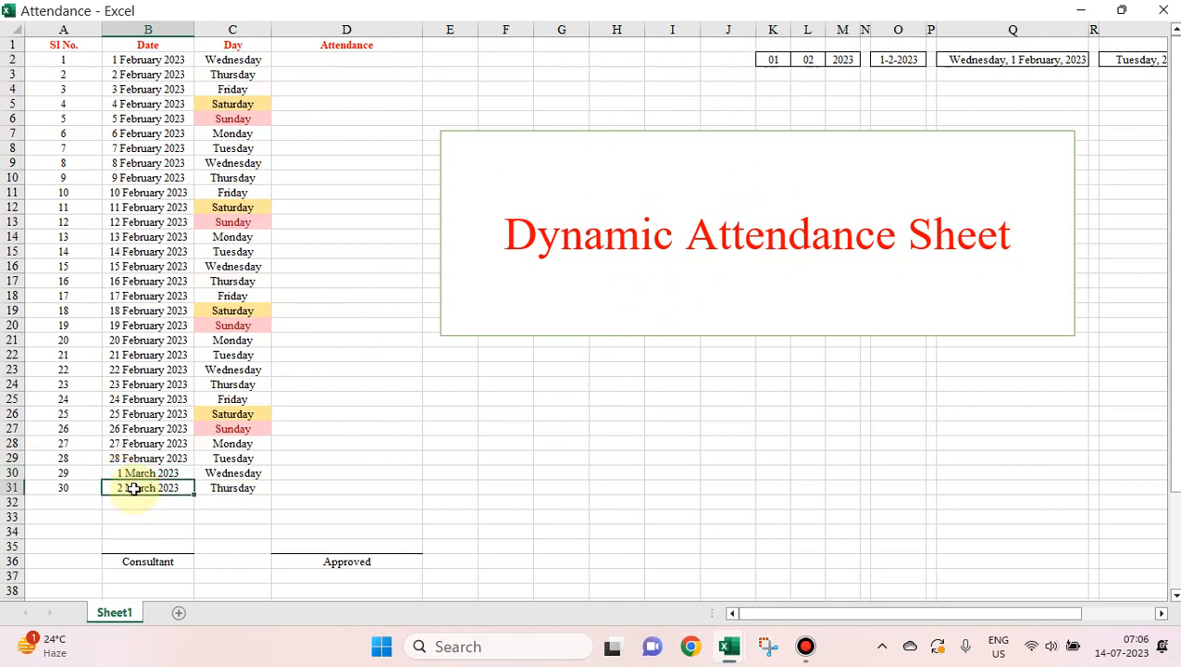
click(132, 474)
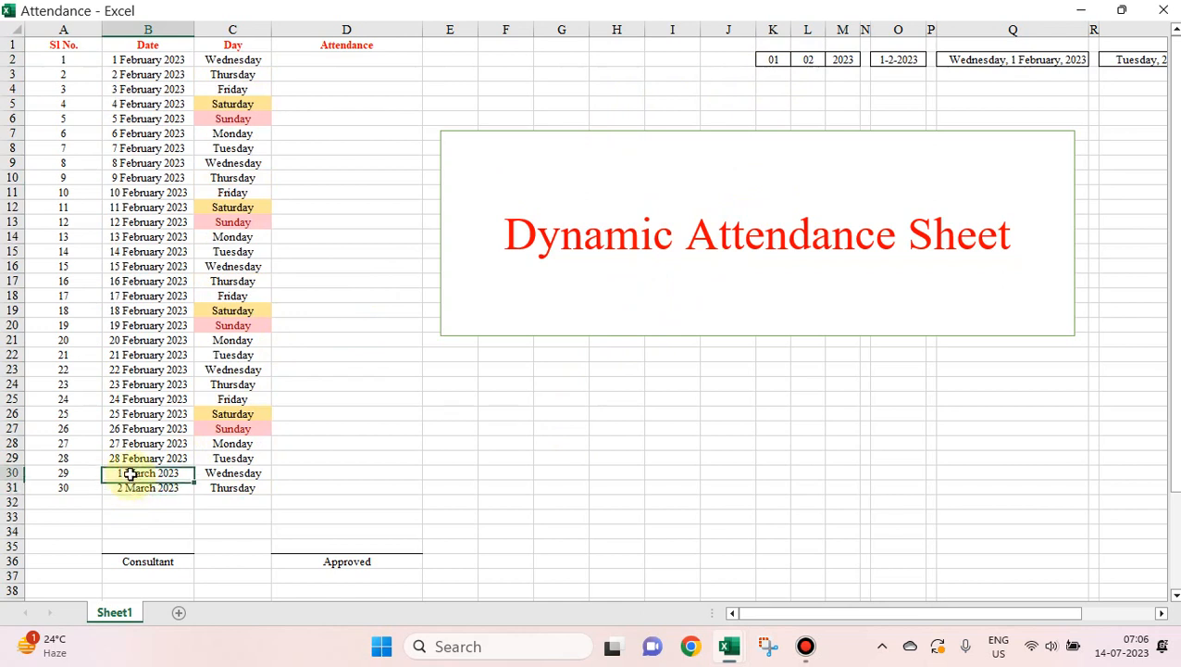
click(704, 246)
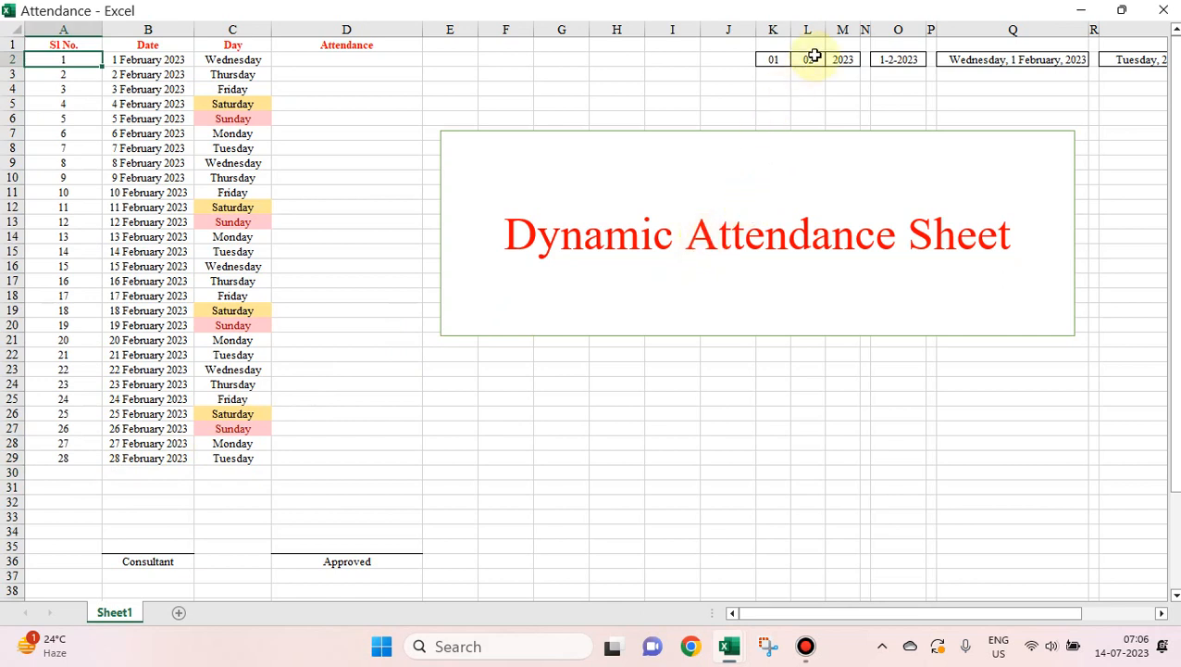
Step: Set the month in L2 to 01 and refresh the attendance list
click(811, 58)
text(0)
key(Tab)
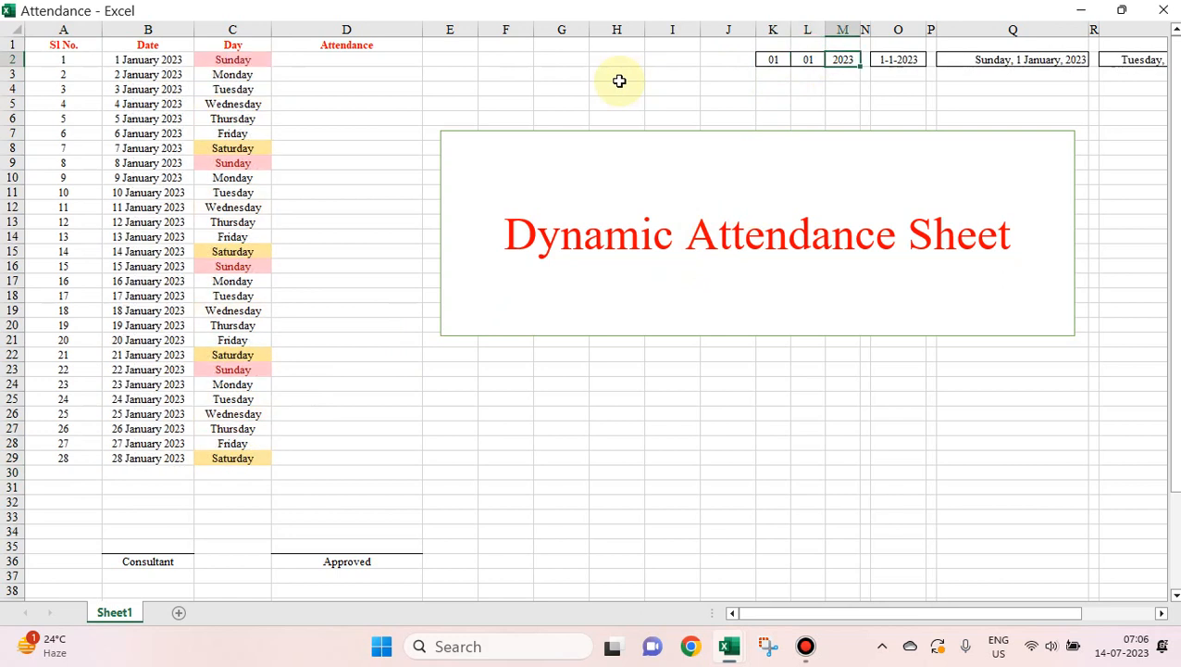
click(697, 253)
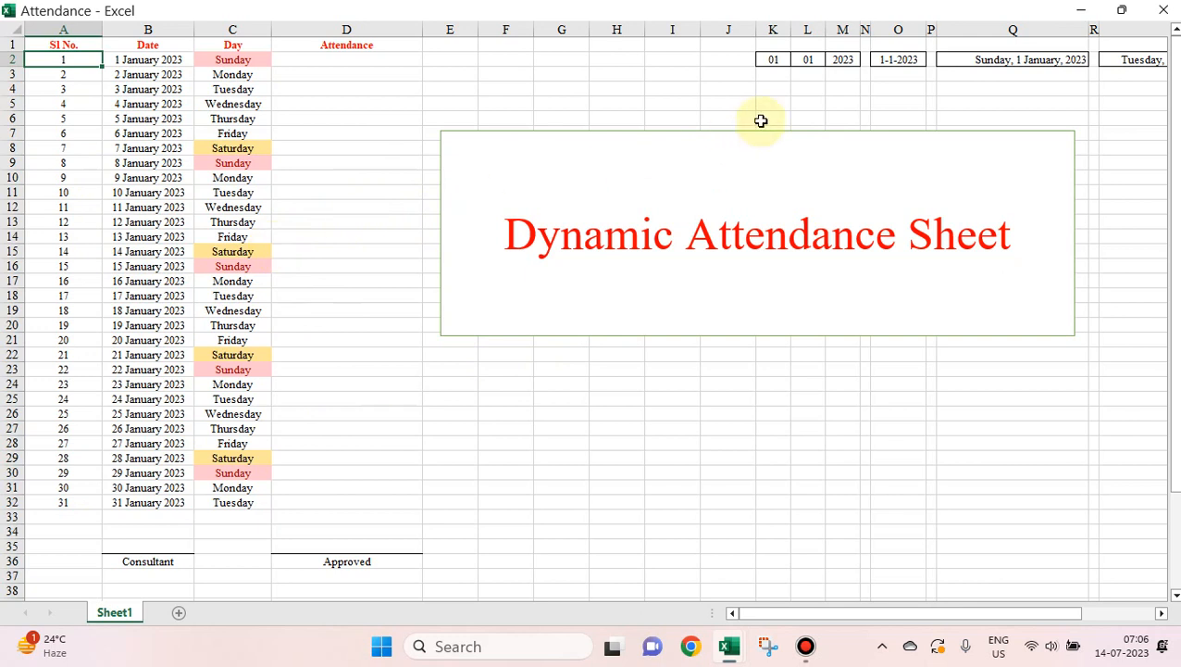
Step: Set the year in M2 to 2024 and the month in L2 to 02, and refresh the attendance list
click(810, 61)
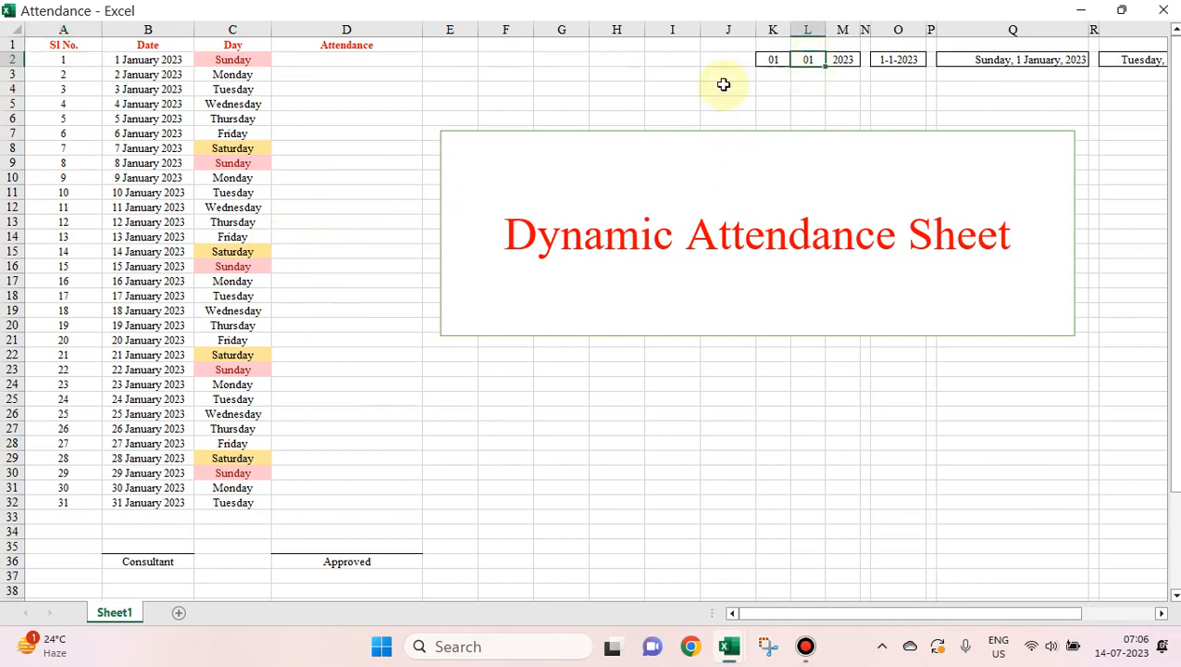
key(Right)
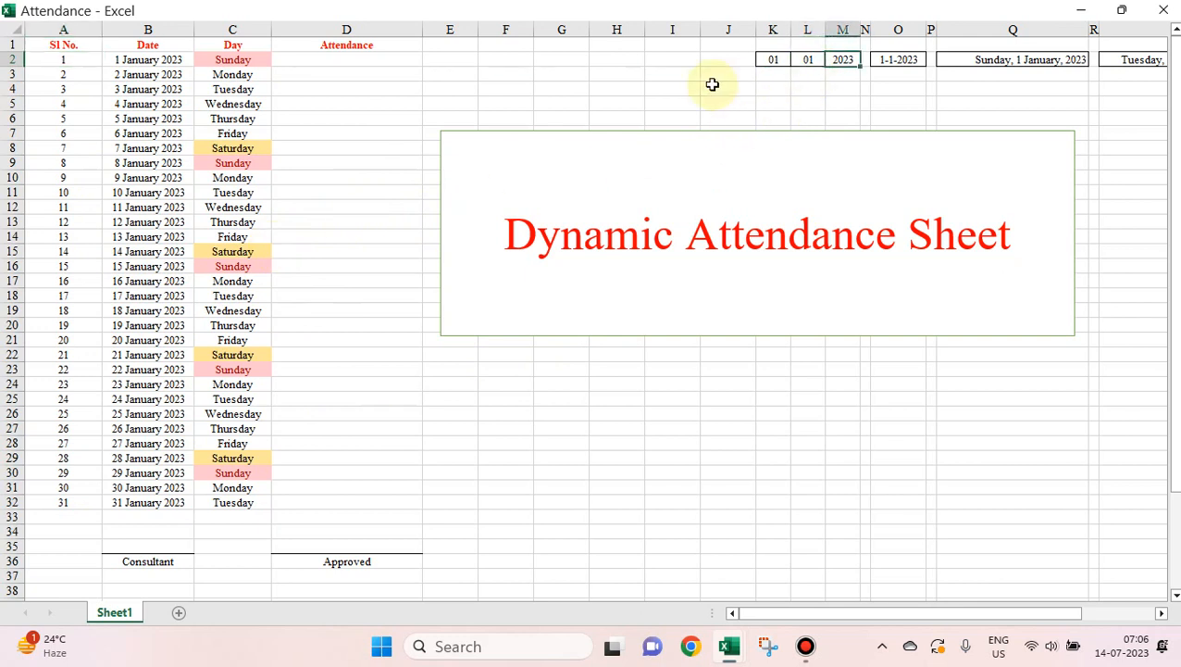
text(2024)
key(Left)
text(0)
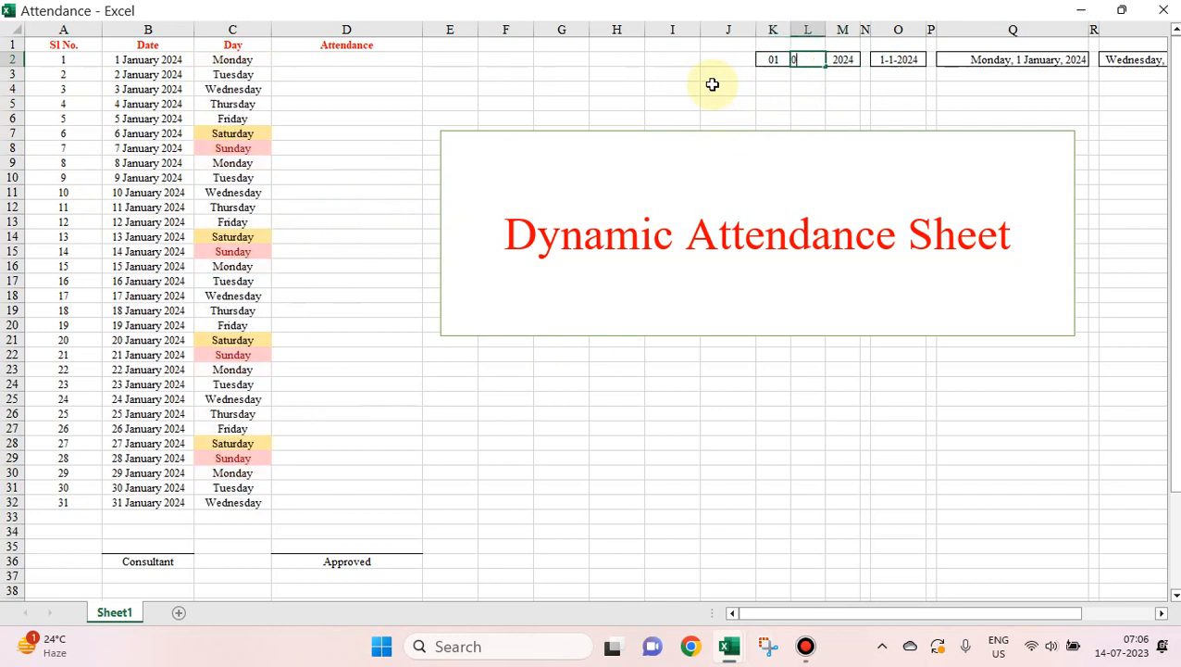
text(2)
key(Return)
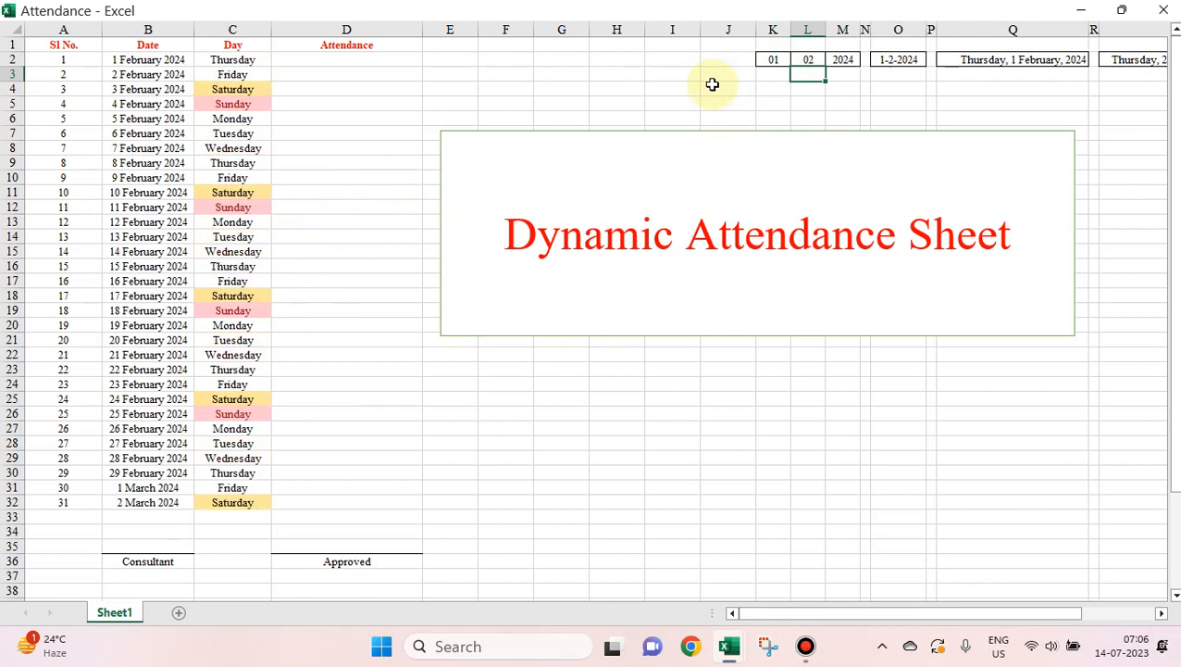
click(770, 206)
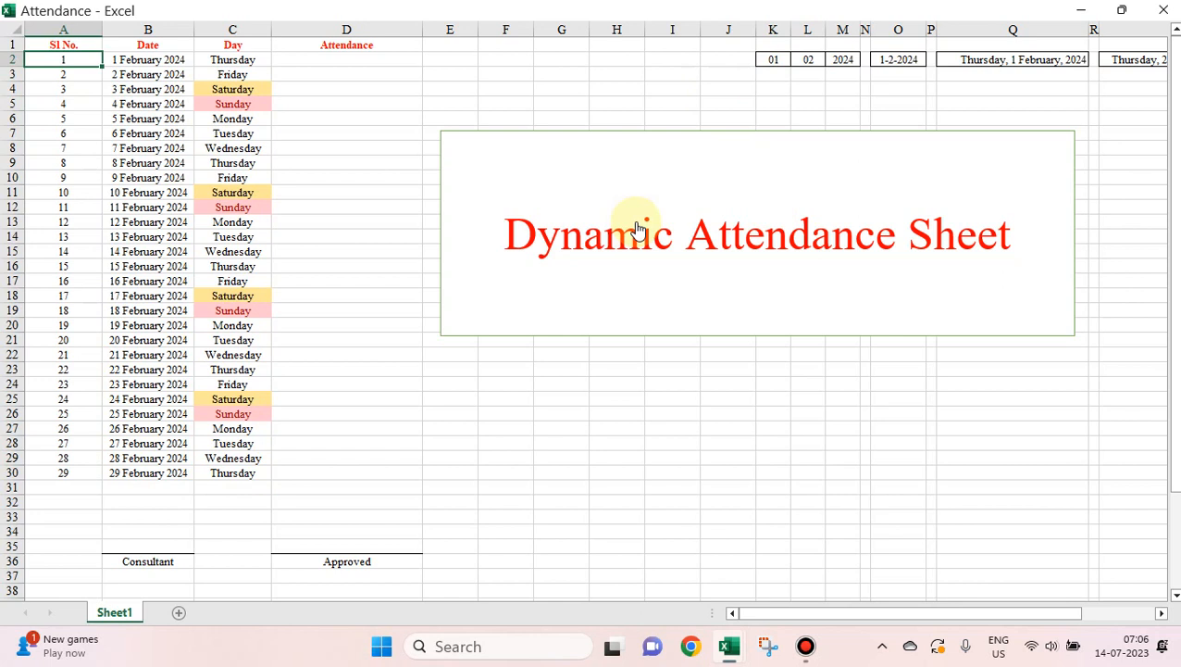
Step: Bring back the full window interface and create a new blank workbook
click(620, 355)
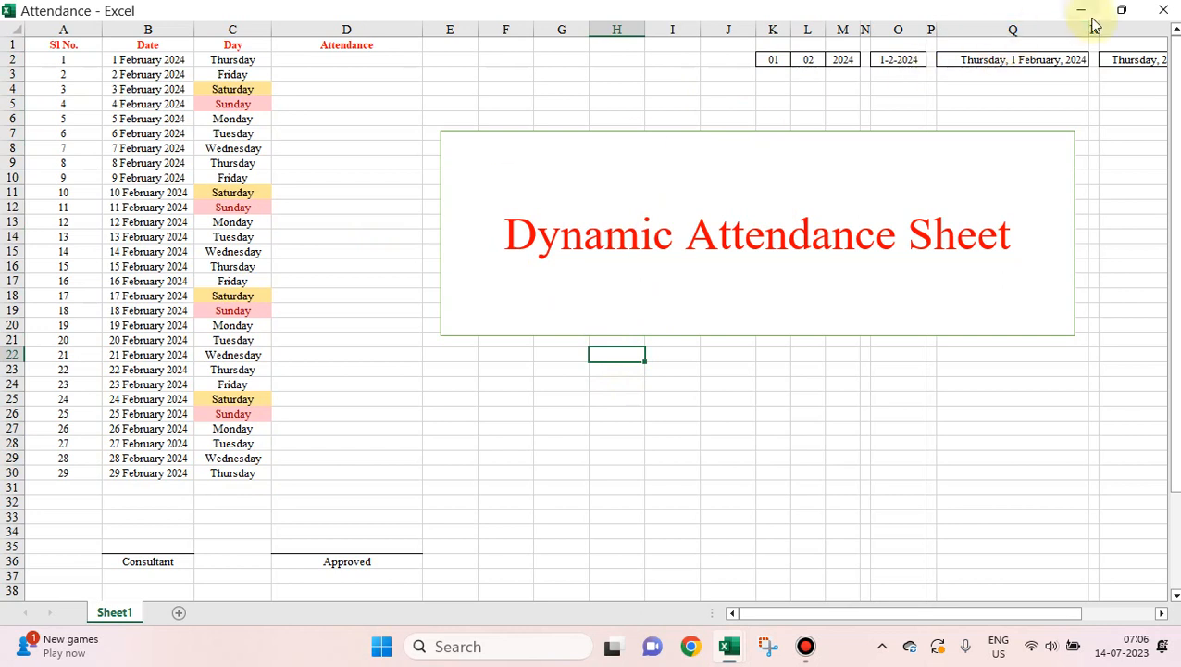
click(1122, 13)
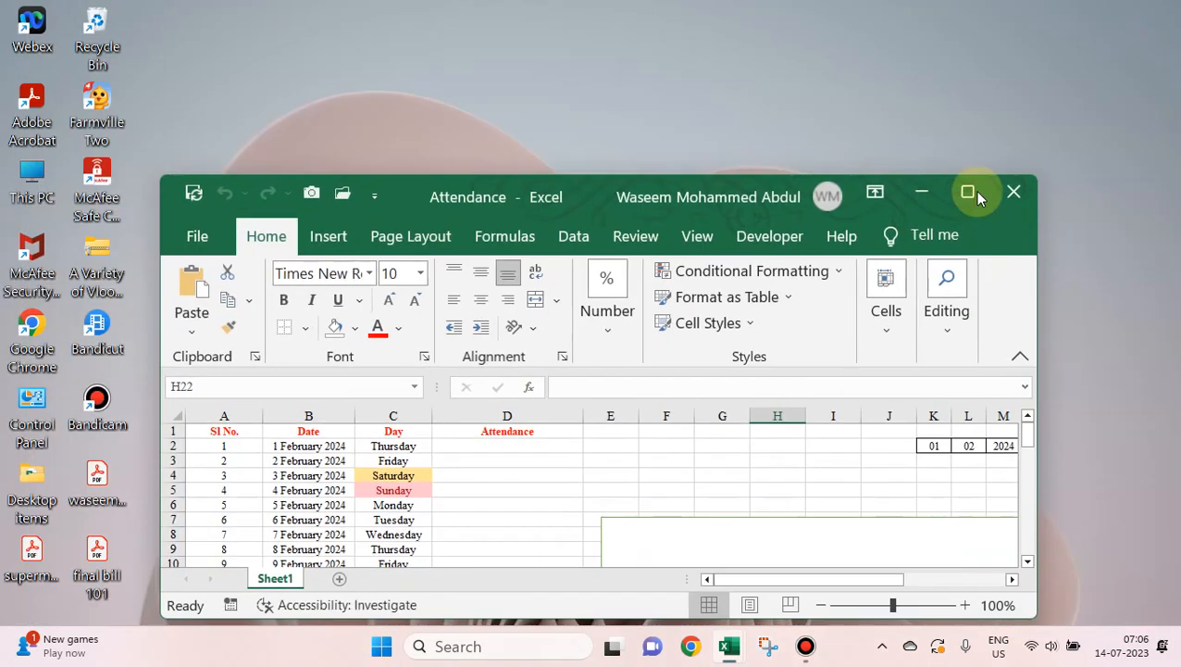
click(967, 192)
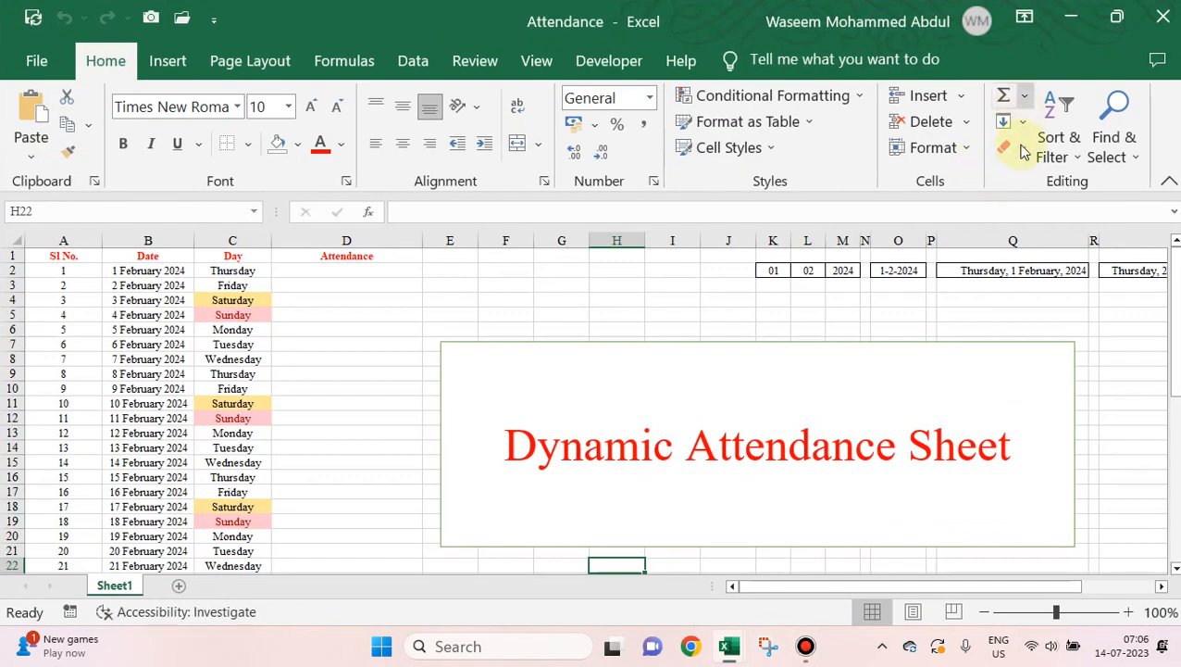
click(42, 68)
click(334, 235)
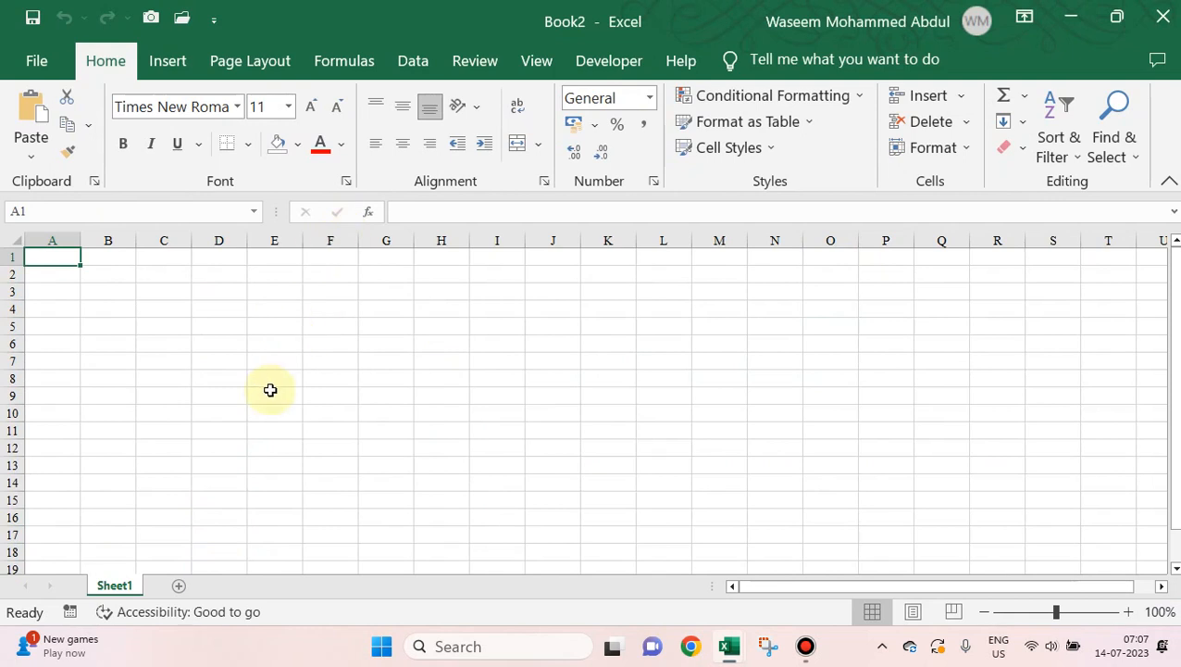
Step: Enter the day 01, month 02 and year 2023 in cells L2, M2 and N2
click(657, 273)
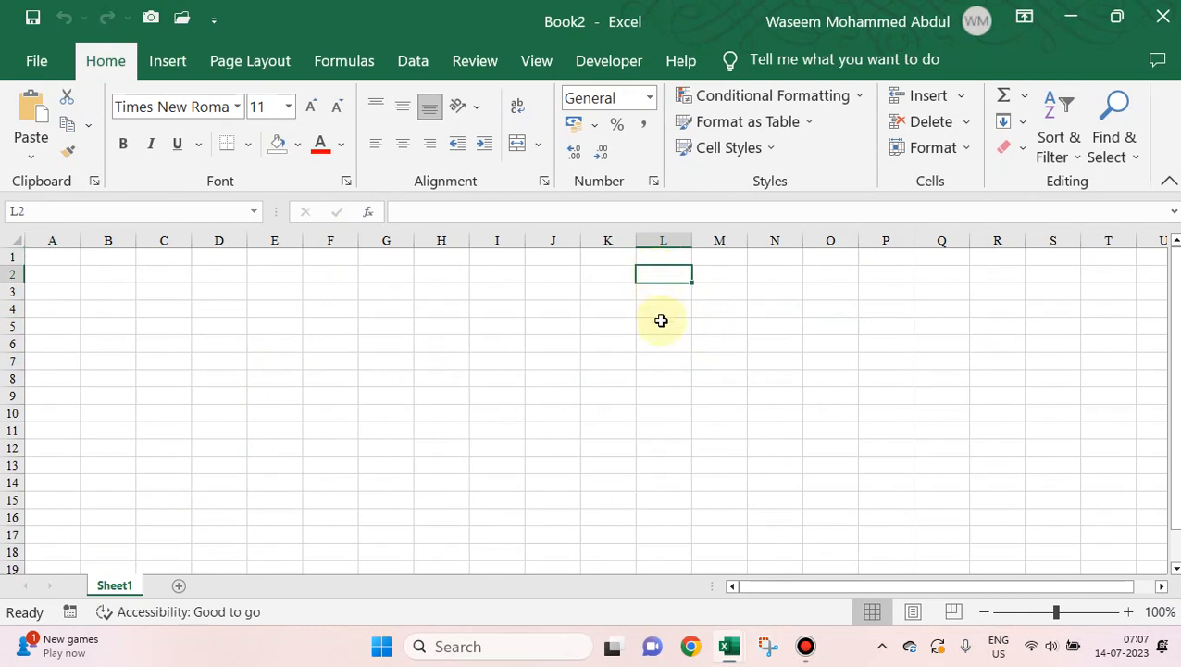
text(01)
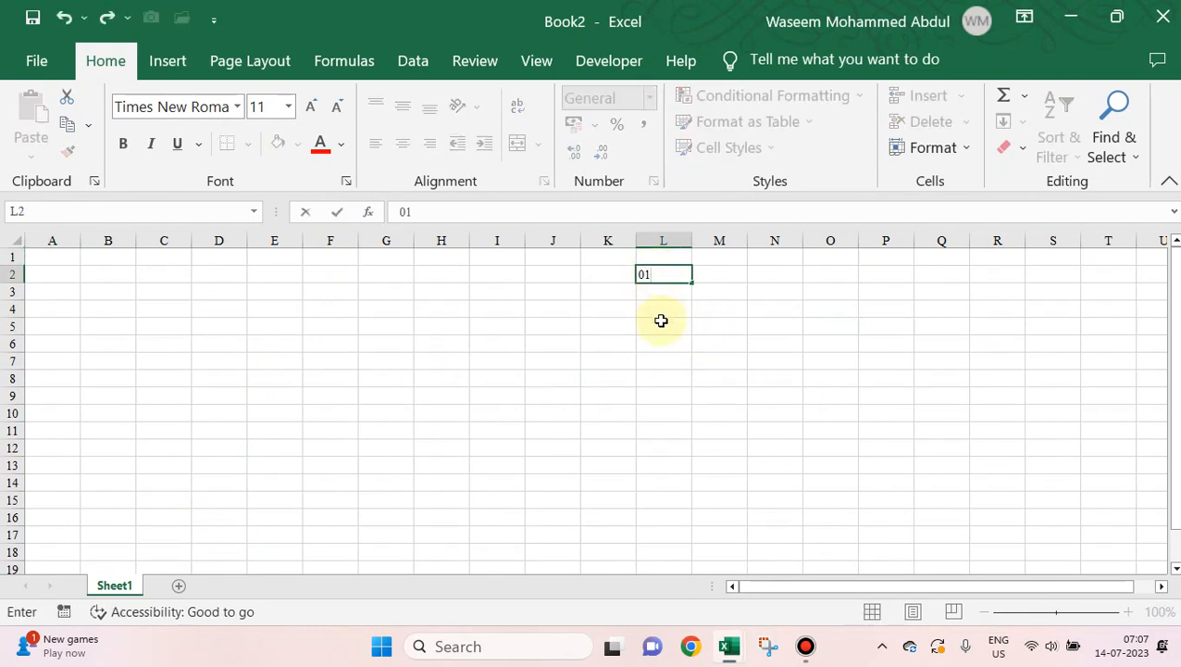
key(Tab)
text(02)
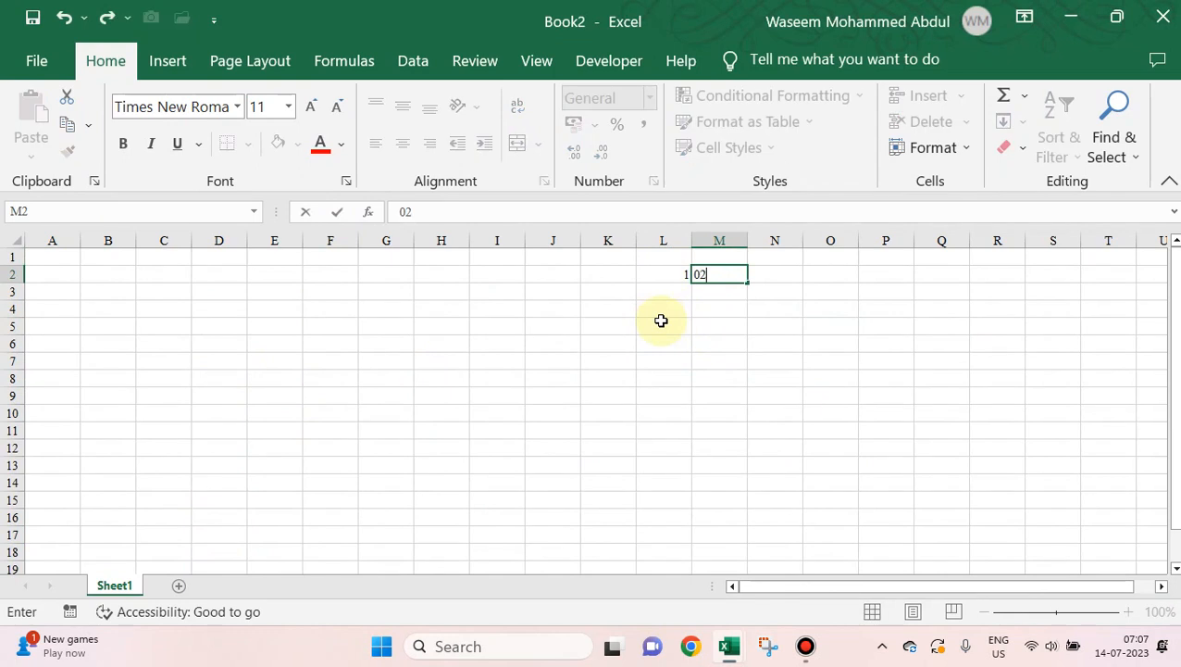
key(Tab)
text(2023)
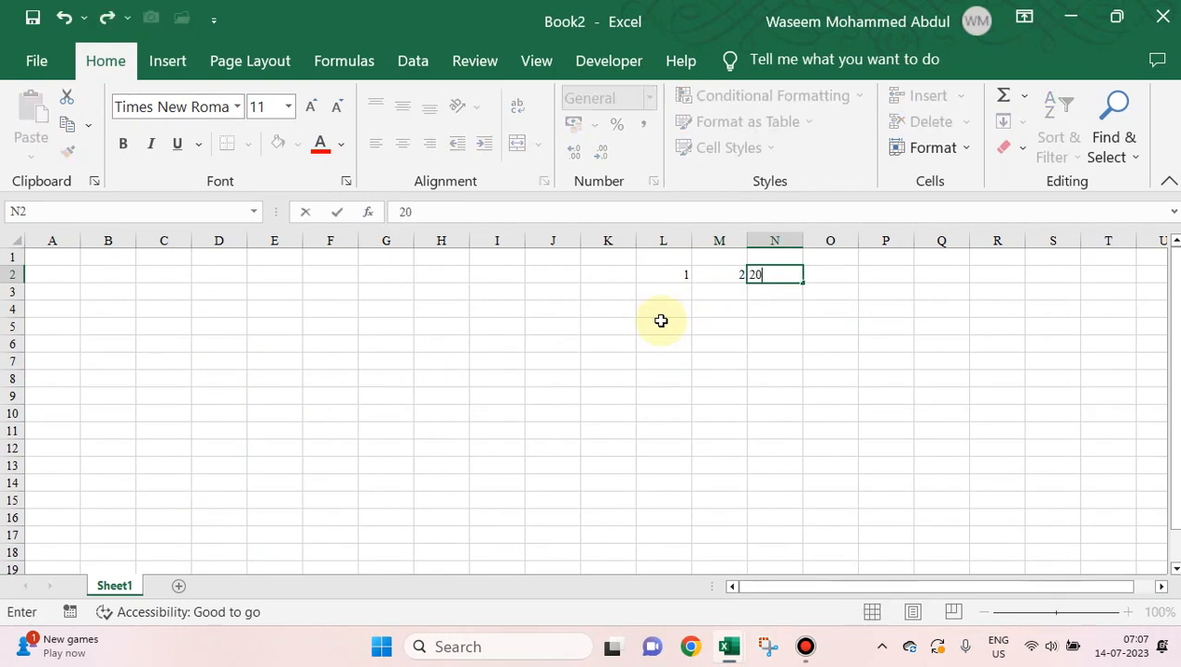
key(Tab)
Step: Center the day, month and year values in L2:N2 horizontally
key(Left)
key(Left)
key(Left)
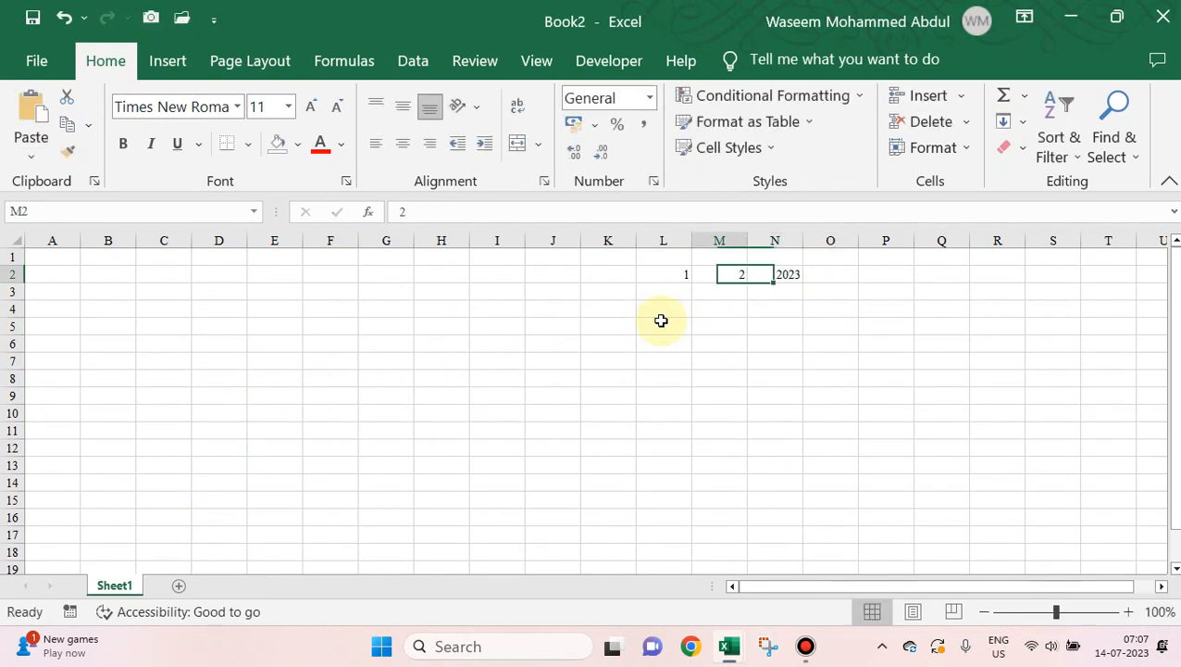
key(shift+Right)
key(shift+Right)
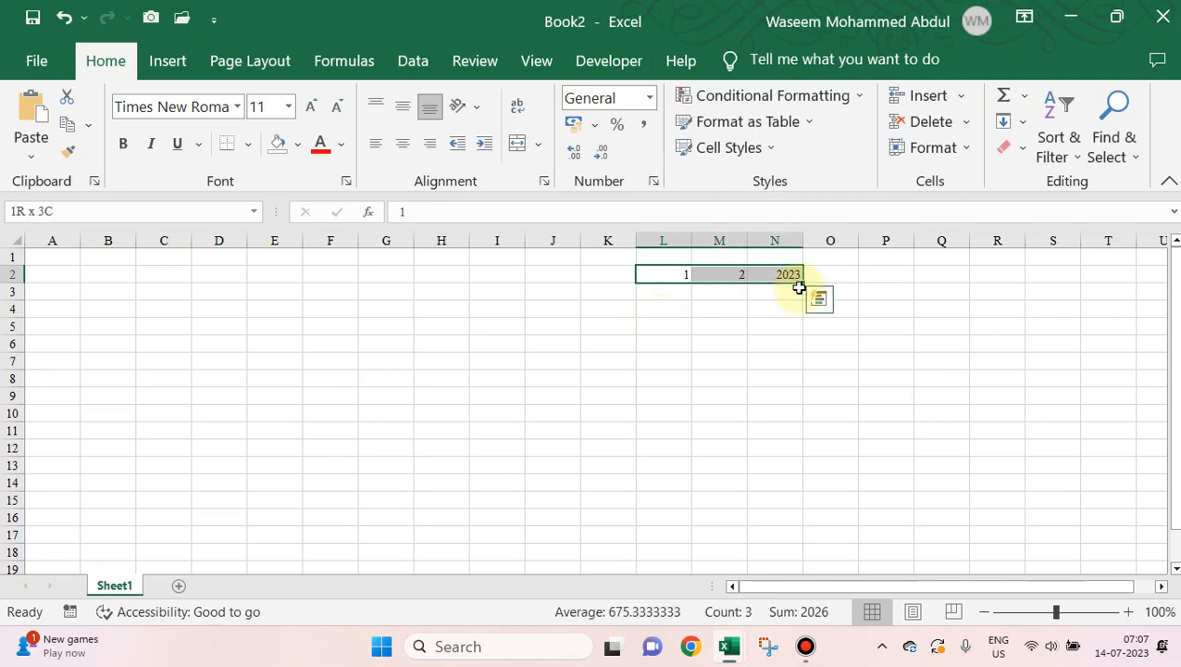
click(401, 145)
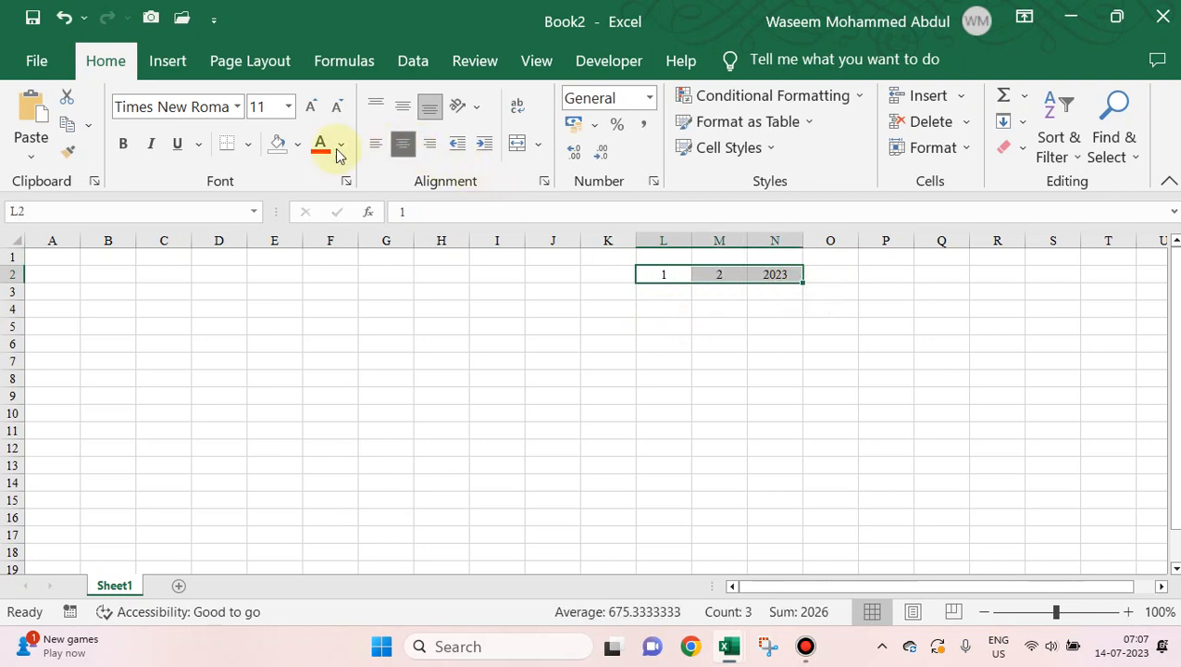
Step: Apply all borders to the day, month and year cells L2:N2
click(247, 146)
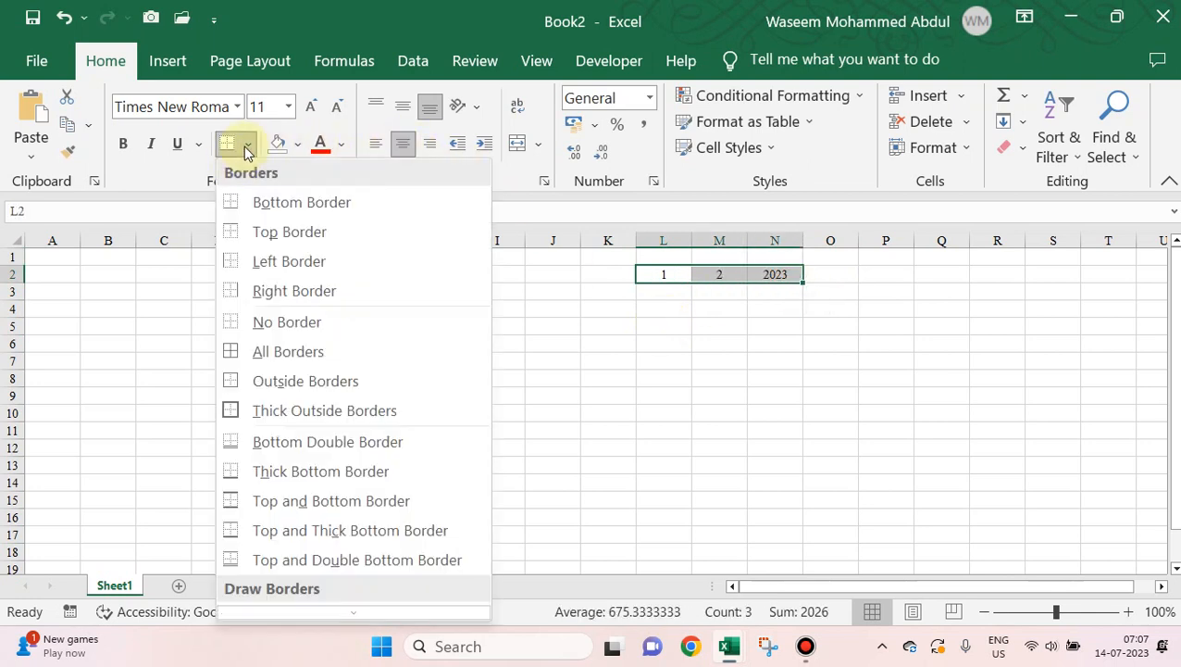
click(253, 351)
Step: Apply the custom number format 00 to the day and month cells L2:M2
click(662, 271)
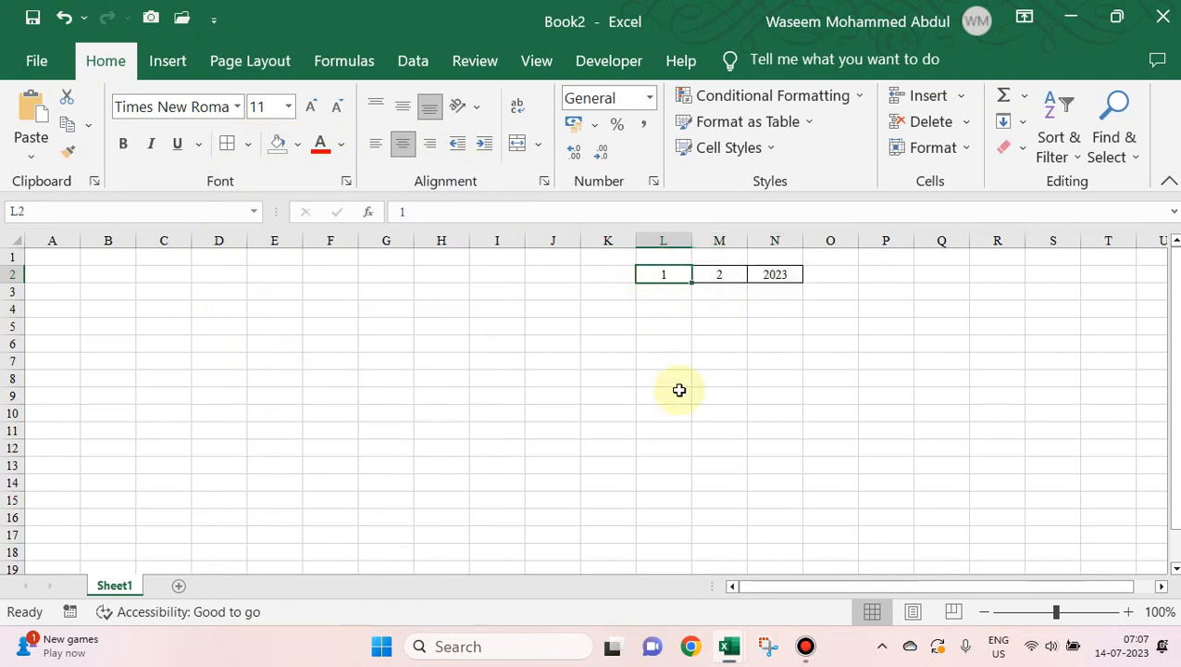
key(shift+Right)
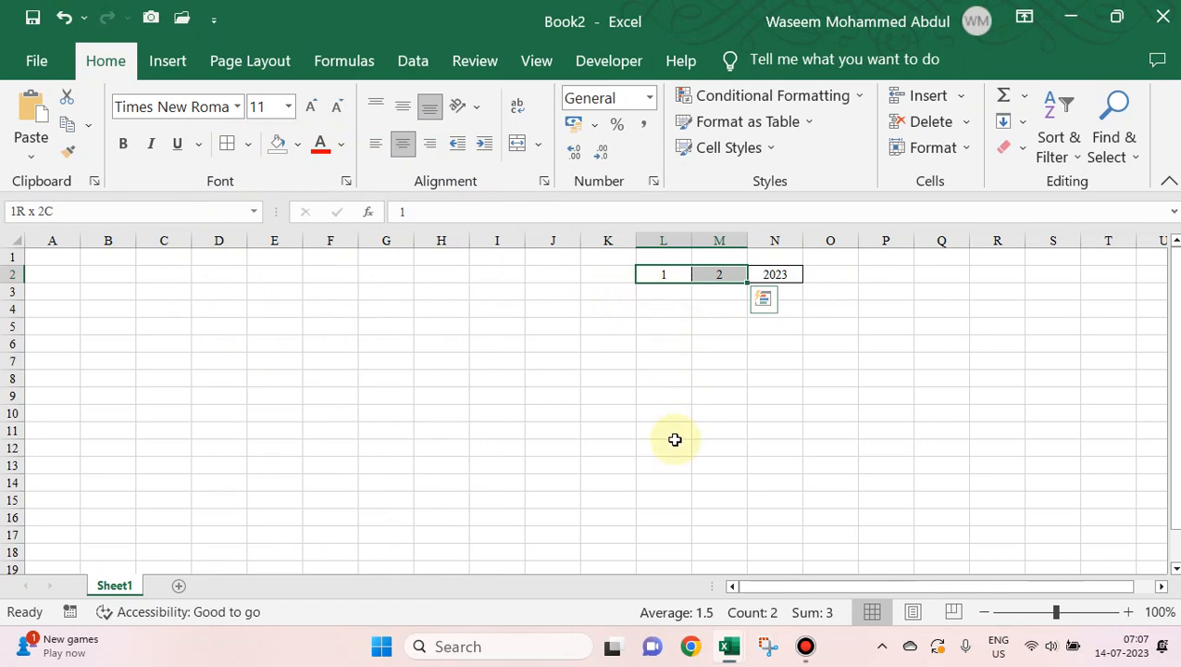
key(ctrl+1)
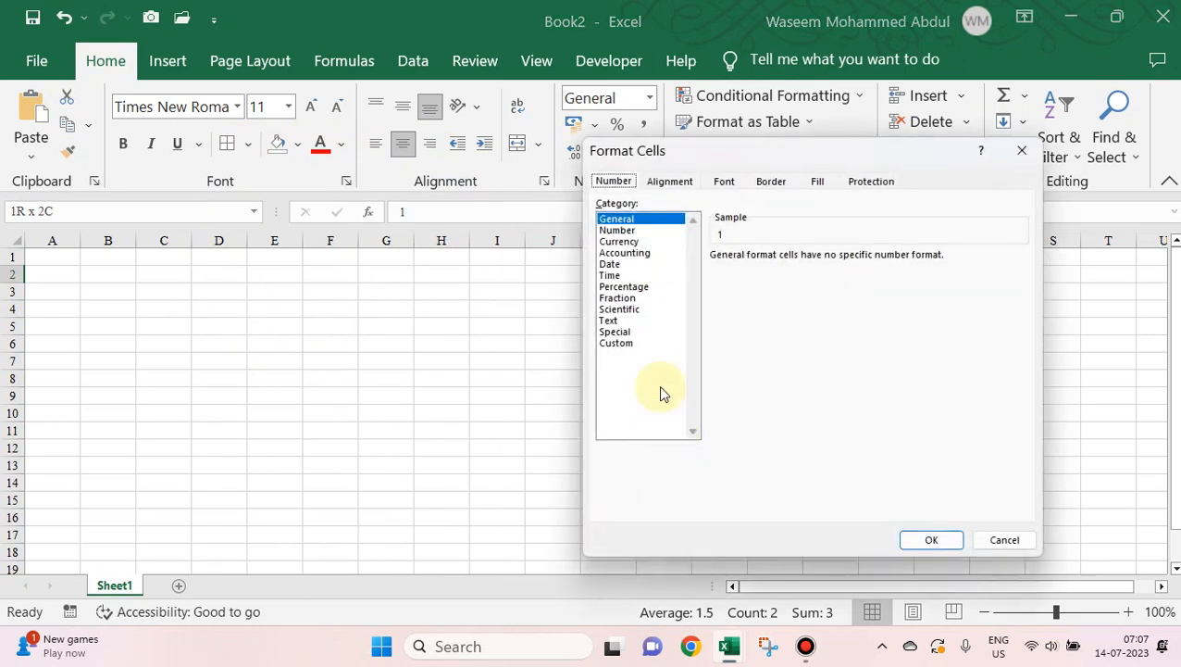
click(625, 344)
click(760, 269)
key(BackSpace)
key(BackSpace)
key(BackSpace)
key(BackSpace)
key(BackSpace)
text(00)
key(Return)
click(719, 377)
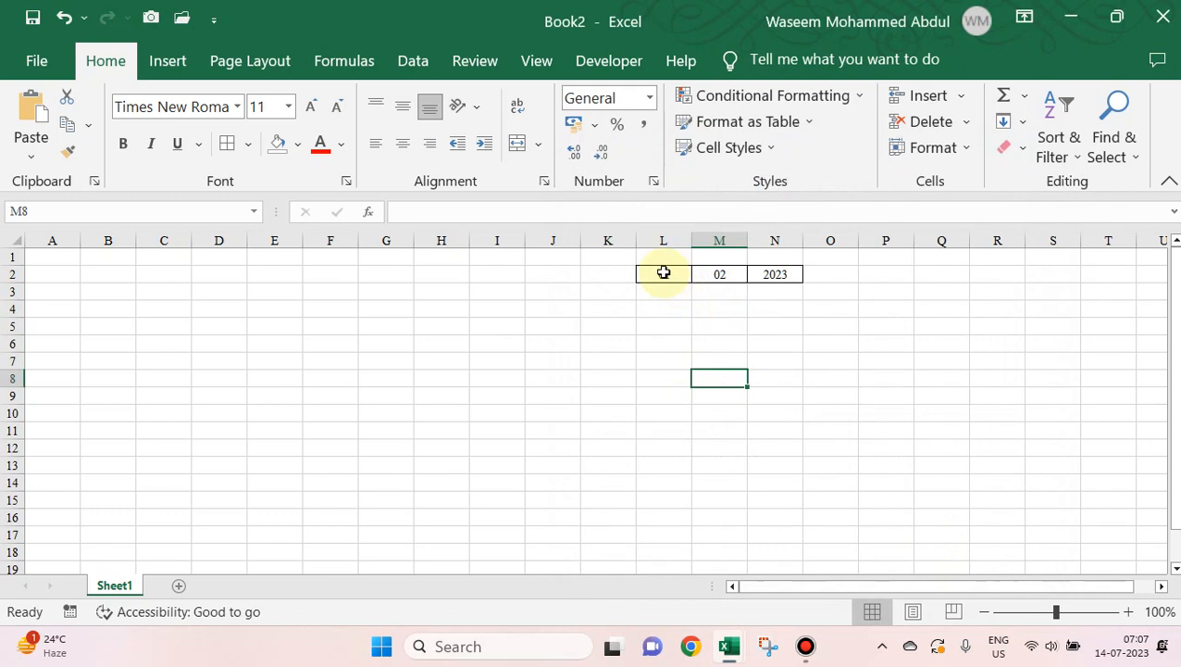
Step: Set the width of column O to 1 as a narrow spacer beside the year cell
click(841, 275)
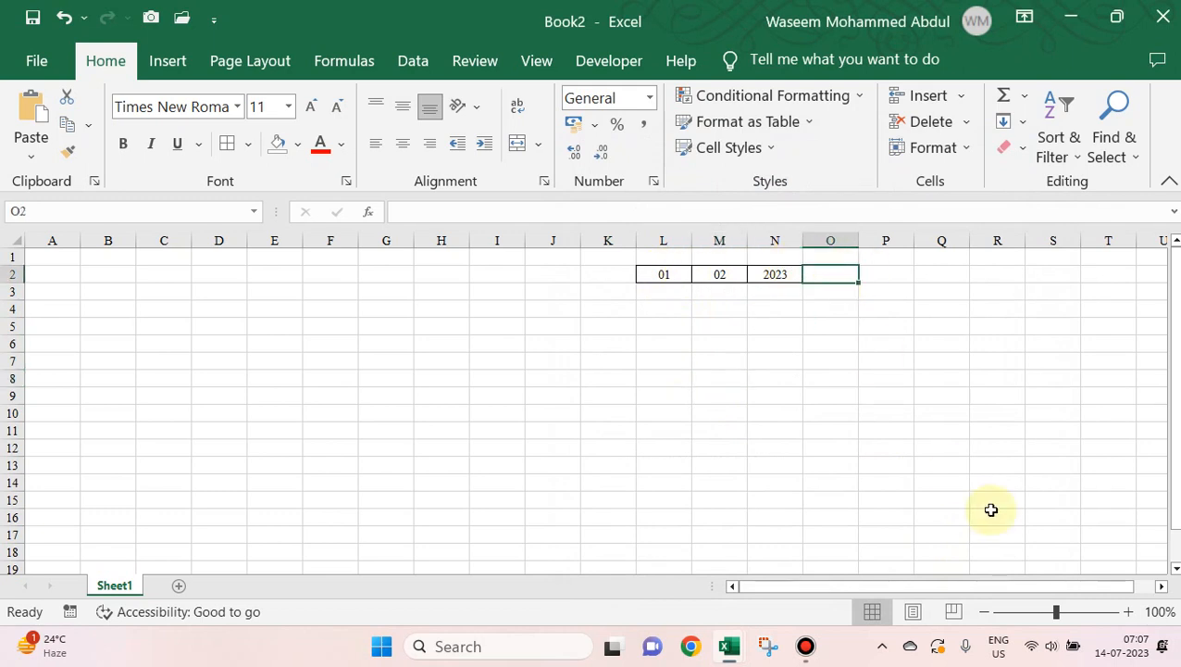
key(alt+h)
text(ow)
text(1)
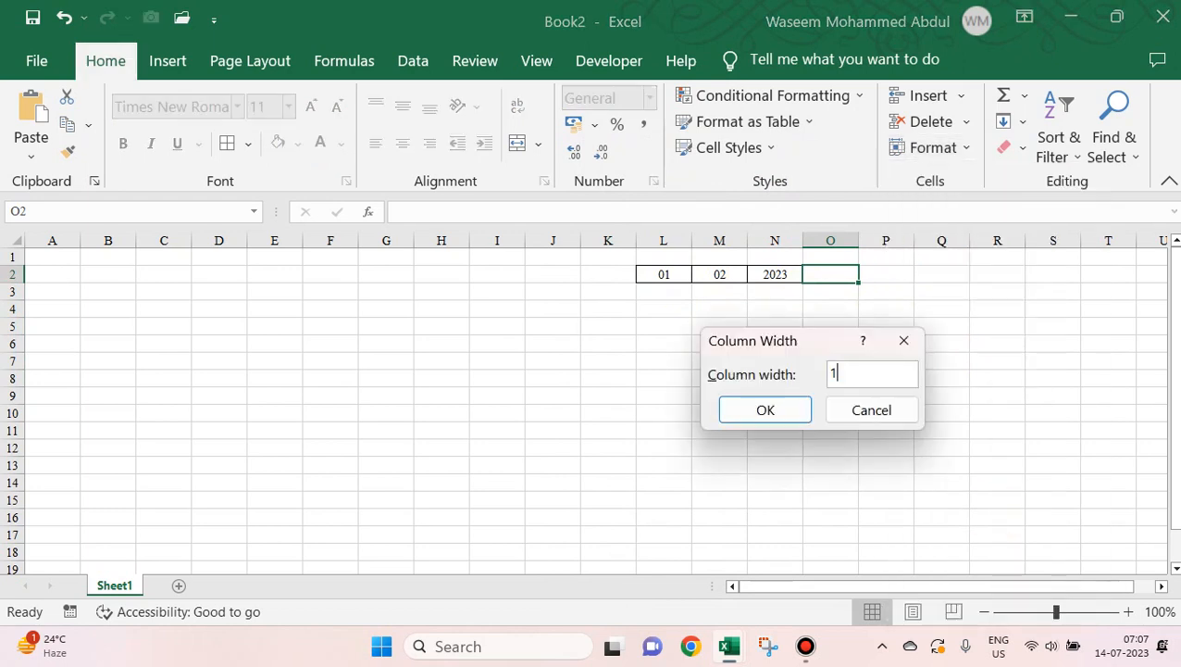
key(Return)
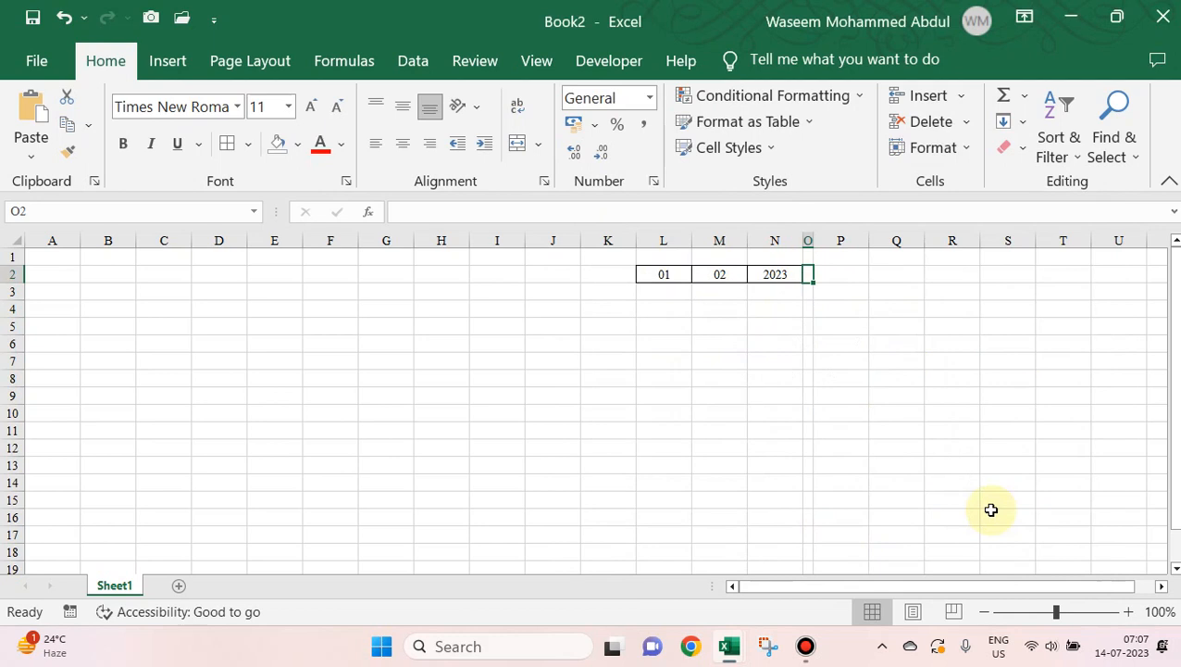
key(Right)
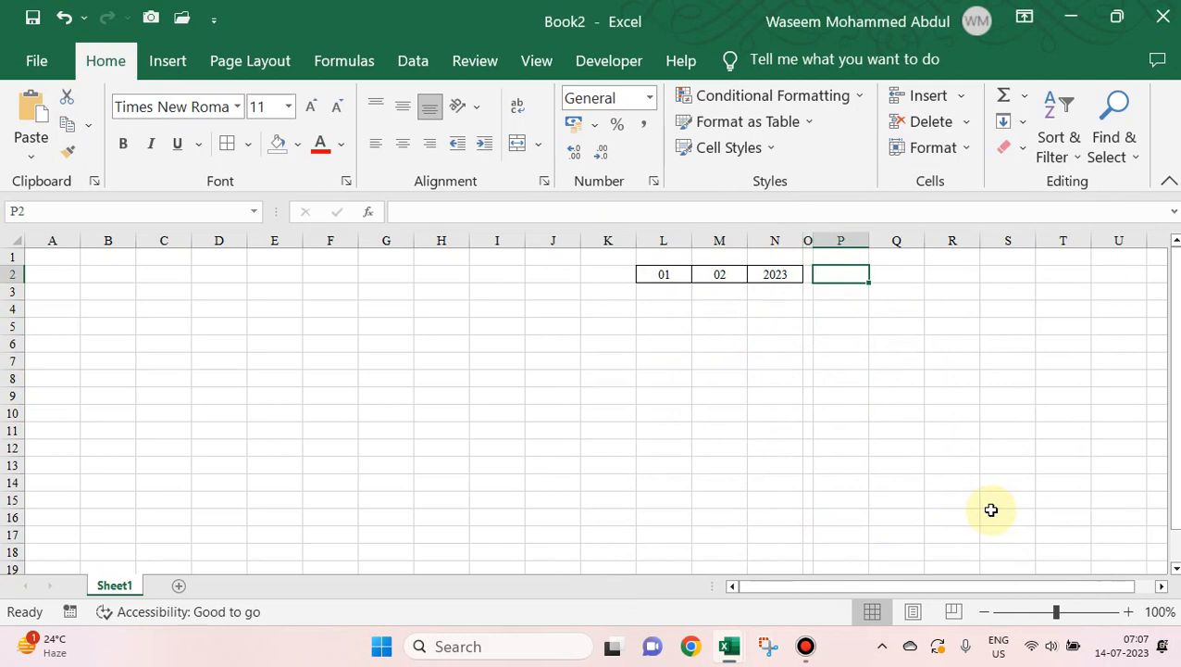
key(Left)
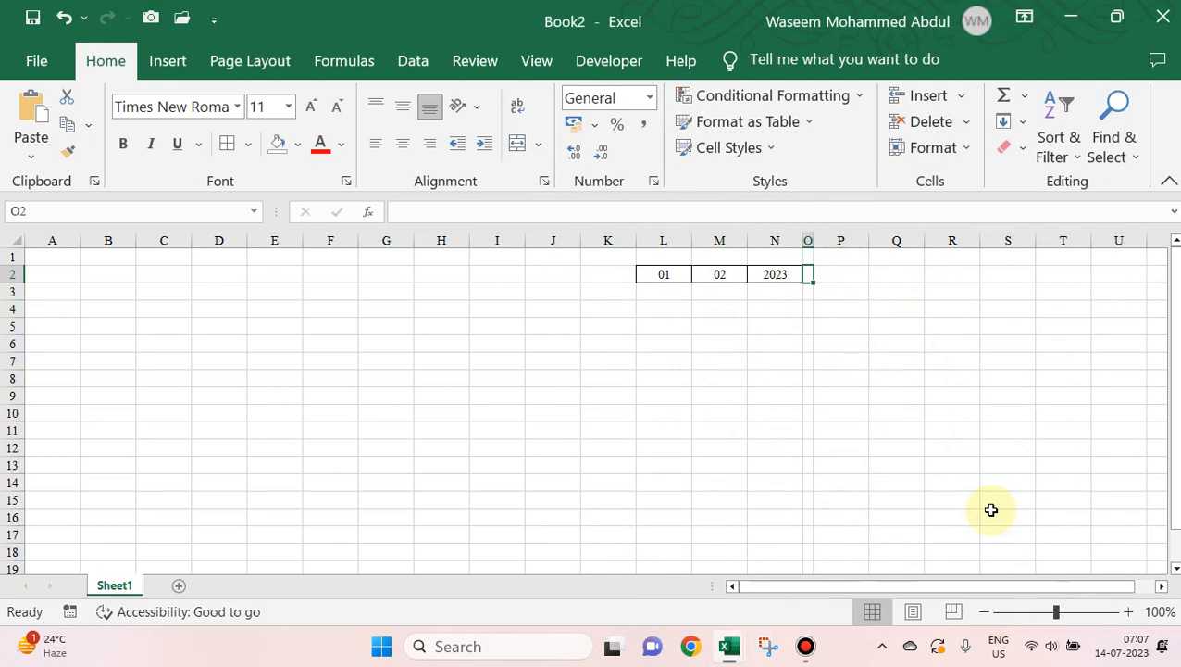
Step: Enter the formula =L2&"-"&M2&"-"&N2 in P2 to join the day, month and year
key(Right)
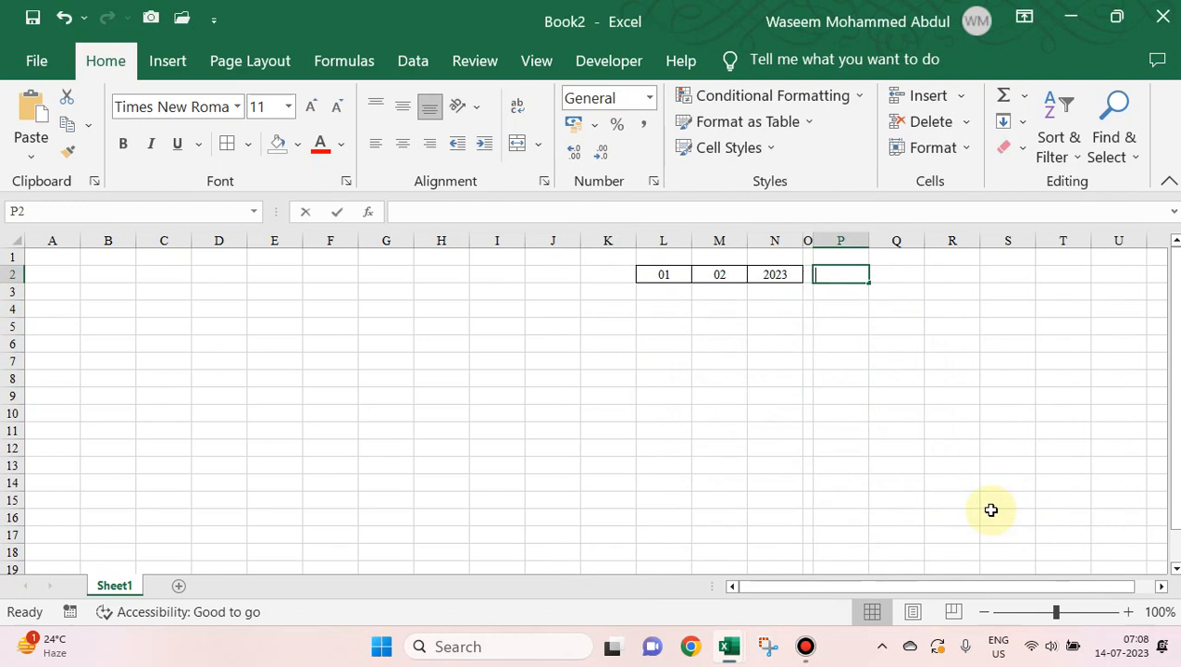
text(=)
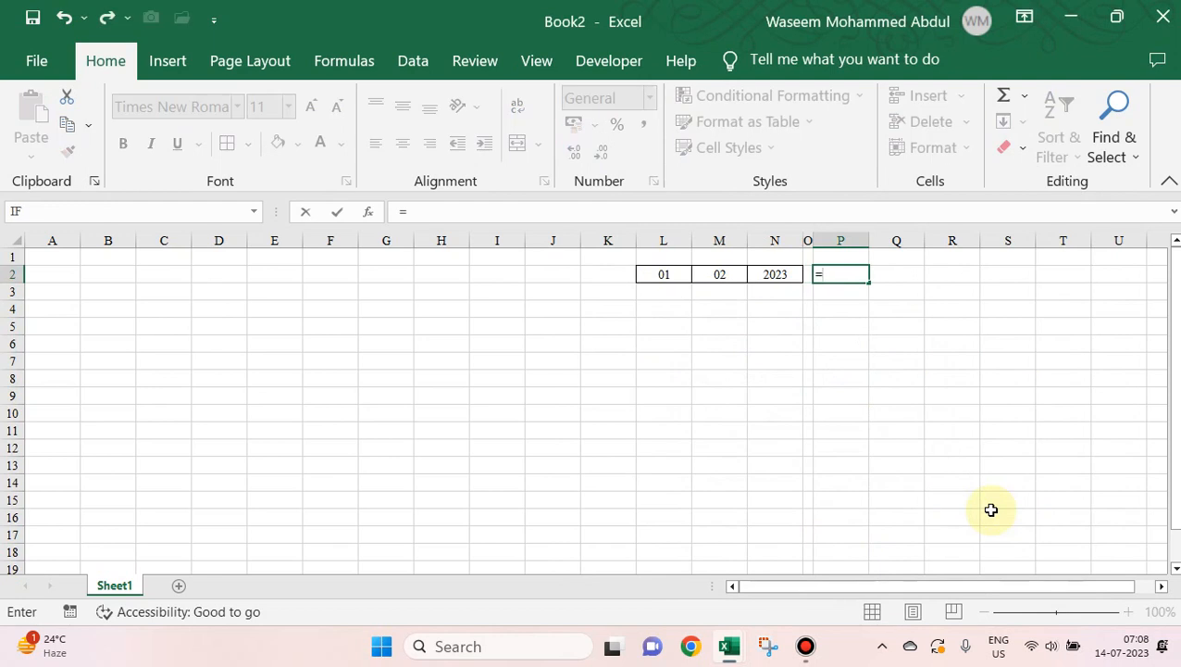
key(Down)
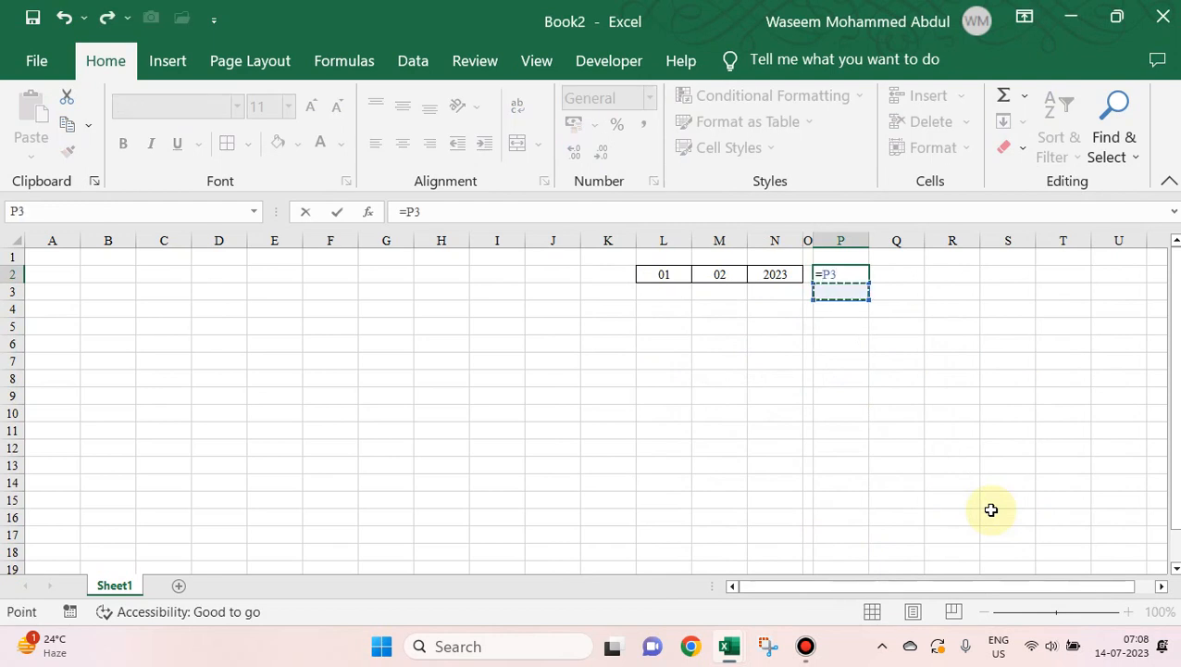
key(BackSpace)
key(Left)
key(Left)
key(Left)
key(Left)
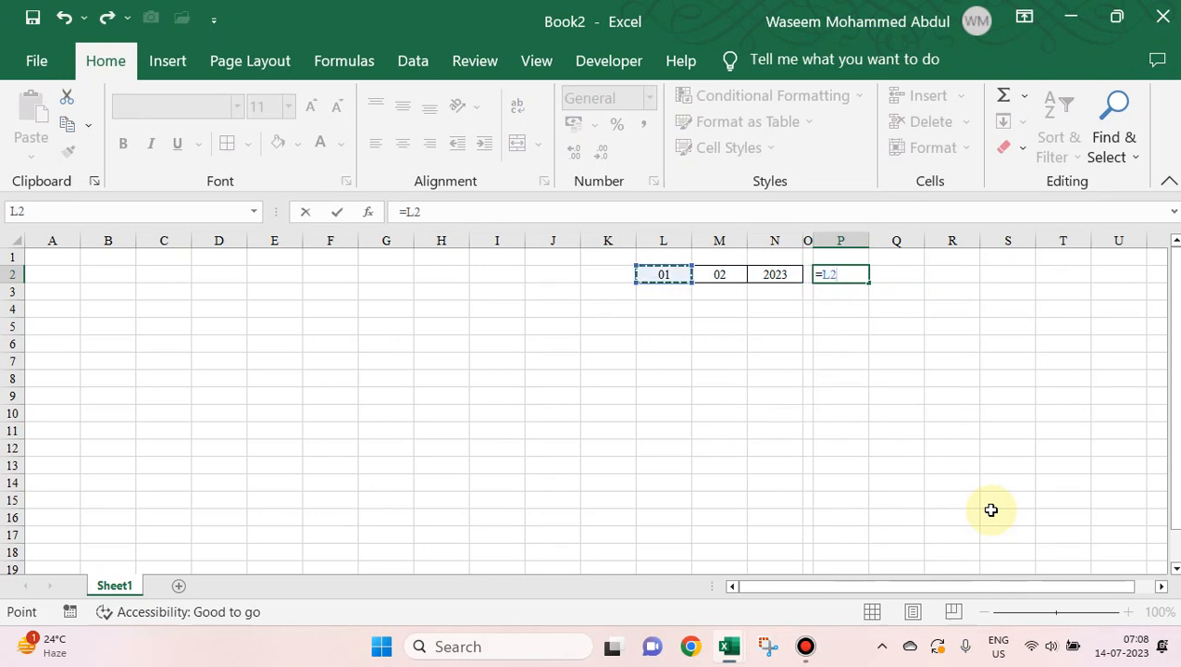
text(&"-)
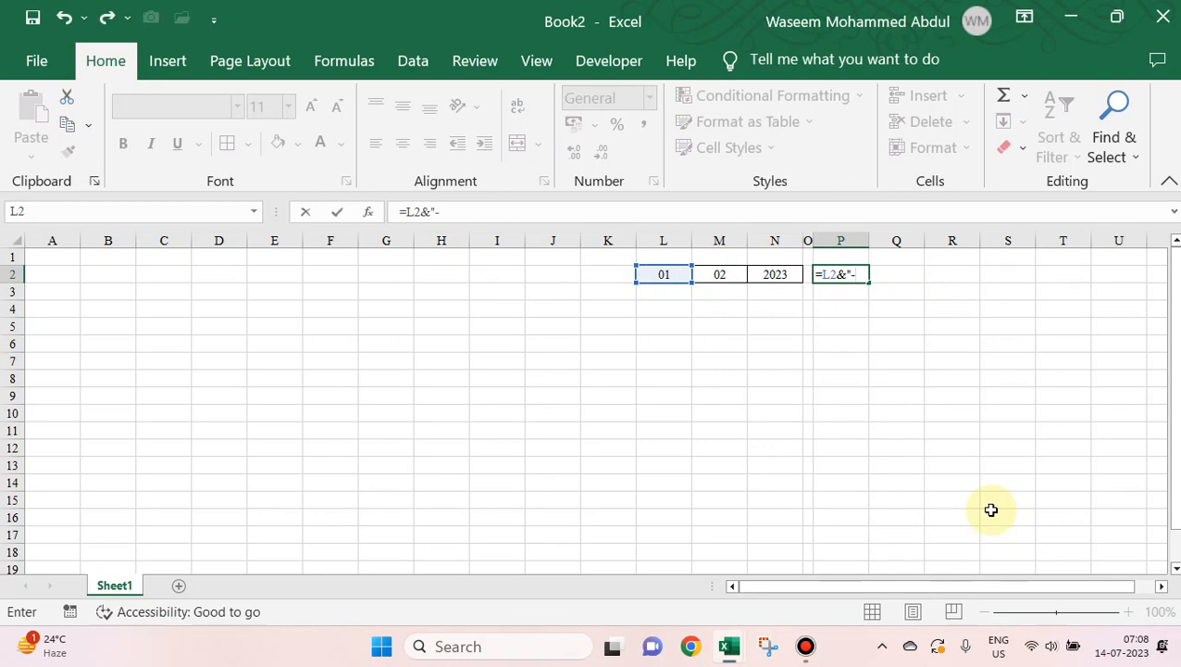
text(&)
click(728, 276)
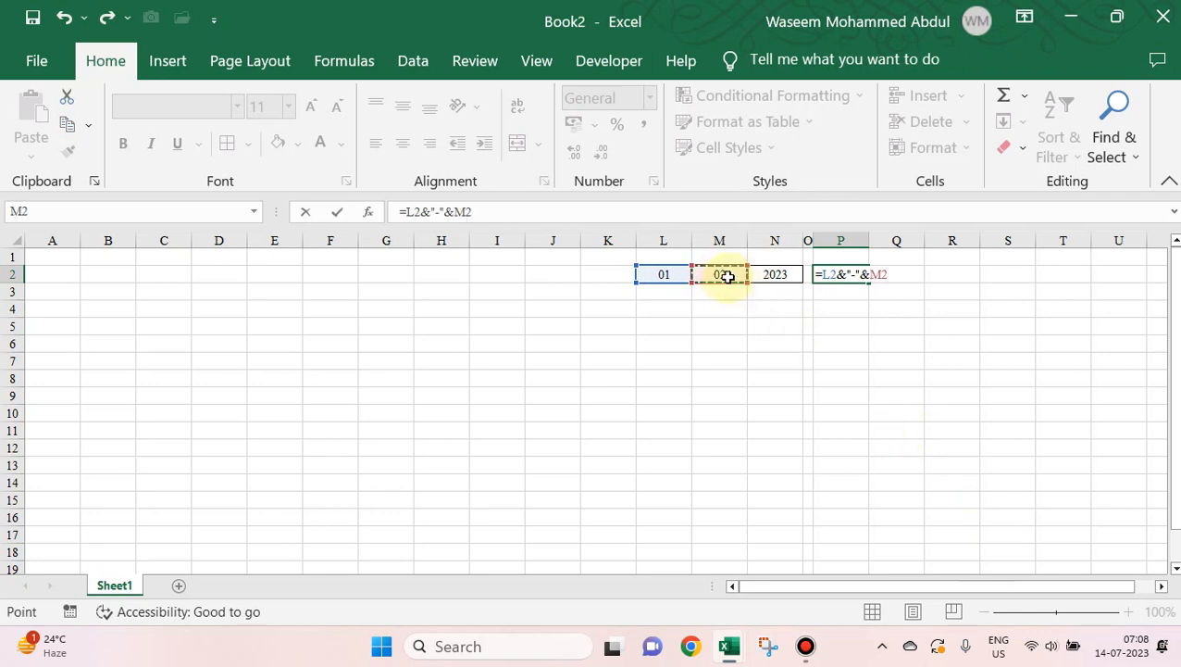
text(&"-"&)
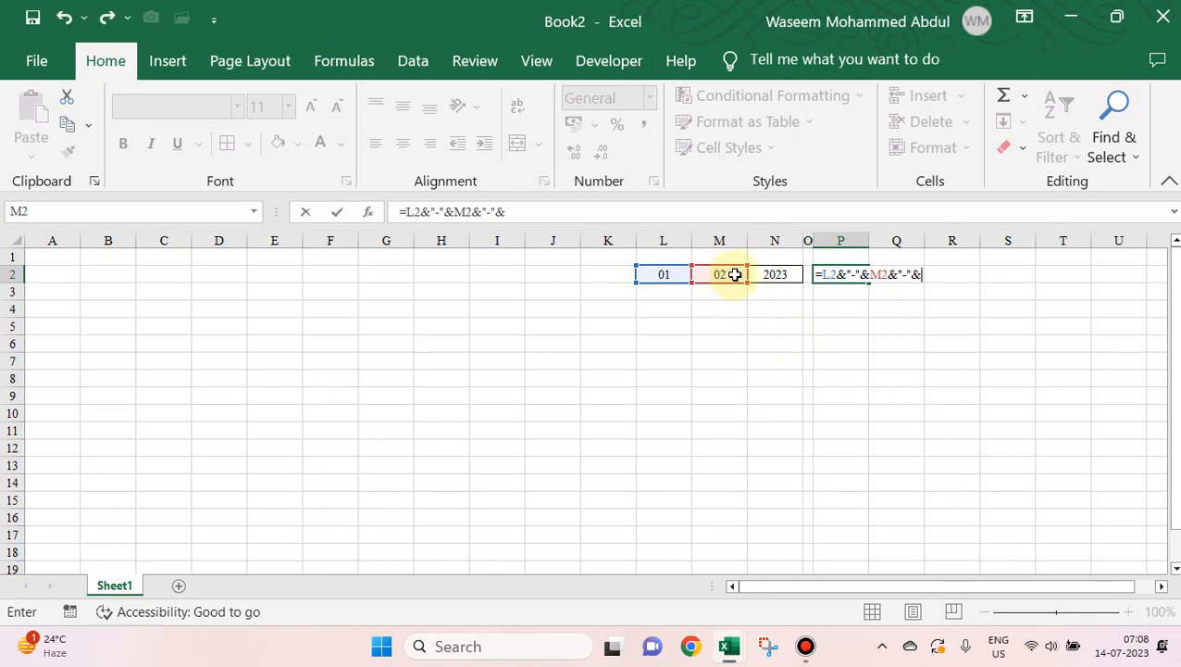
click(783, 275)
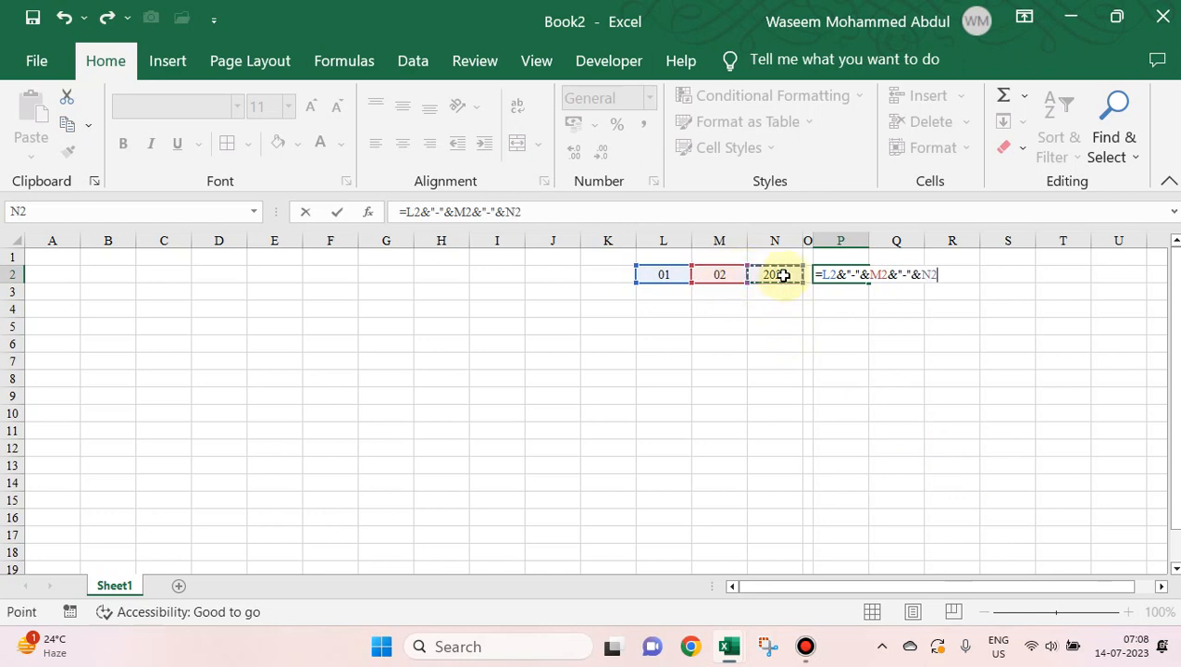
key(Tab)
Step: Change the month in M2 to 07
key(Left)
key(Left)
key(Left)
key(Left)
key(Left)
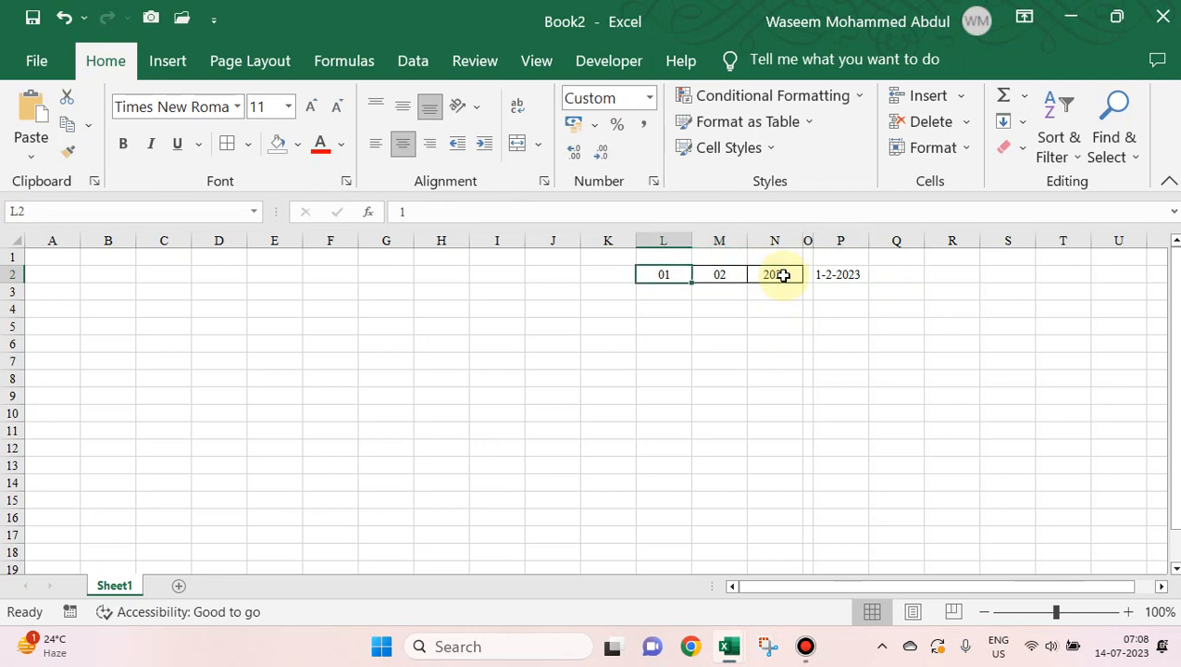
key(Right)
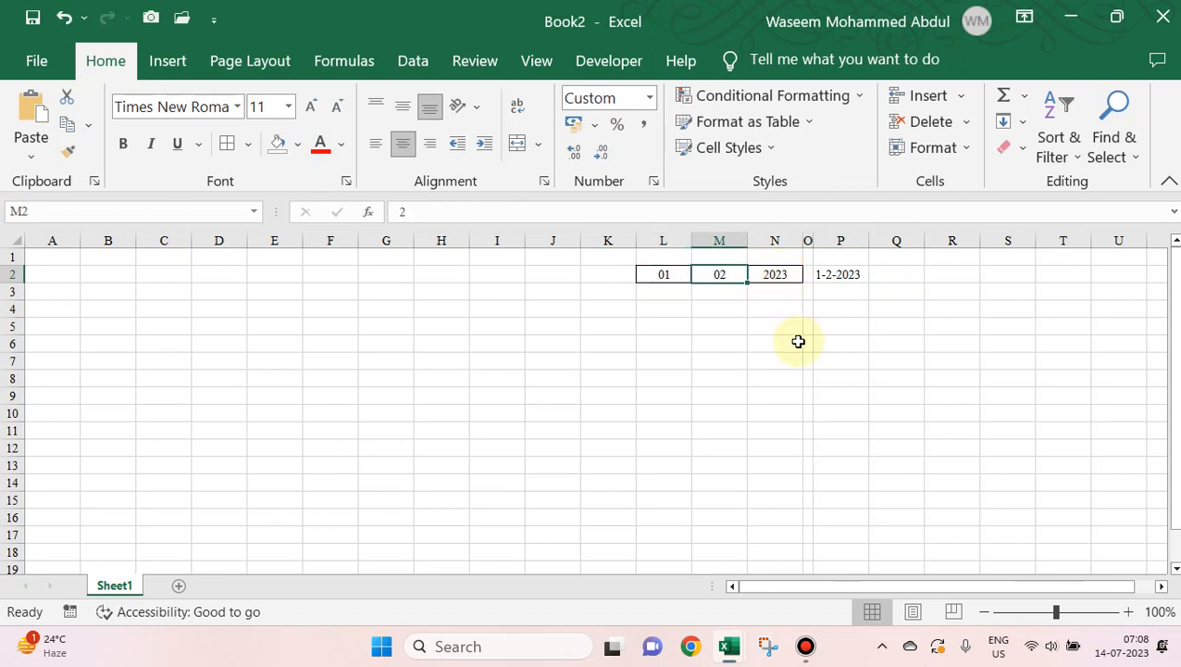
text(07)
key(Right)
Step: Format P2 as a date of the type "Wednesday, 14 March, 2012" with the English (India) locale
key(Right)
key(Right)
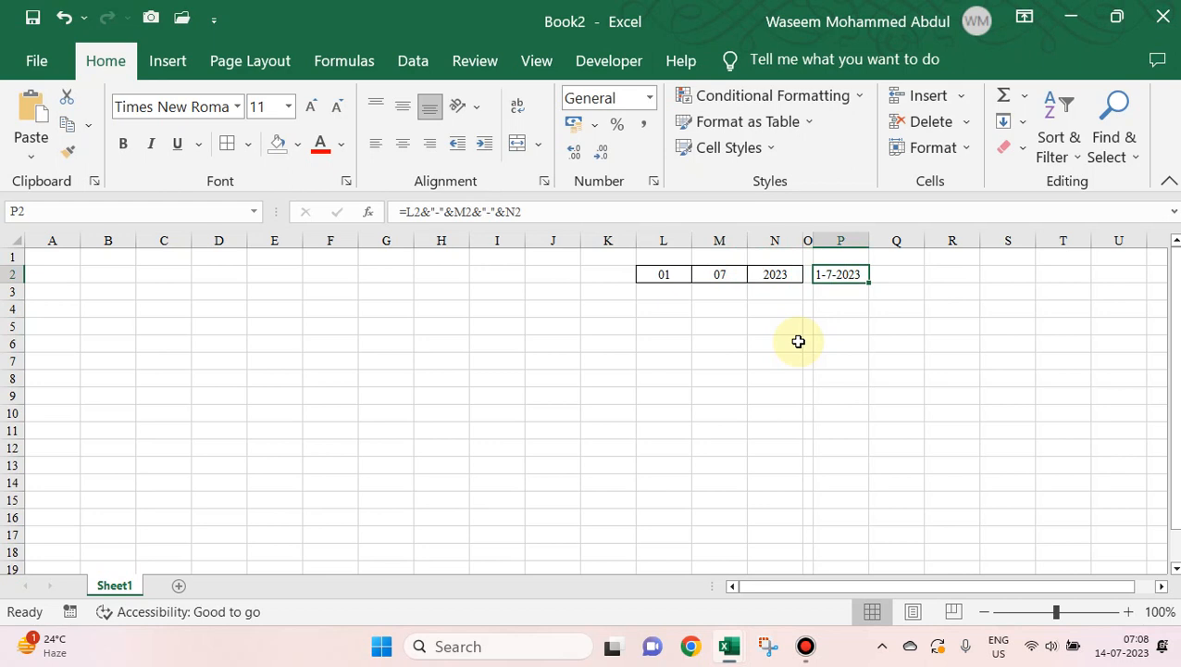
key(ctrl+1)
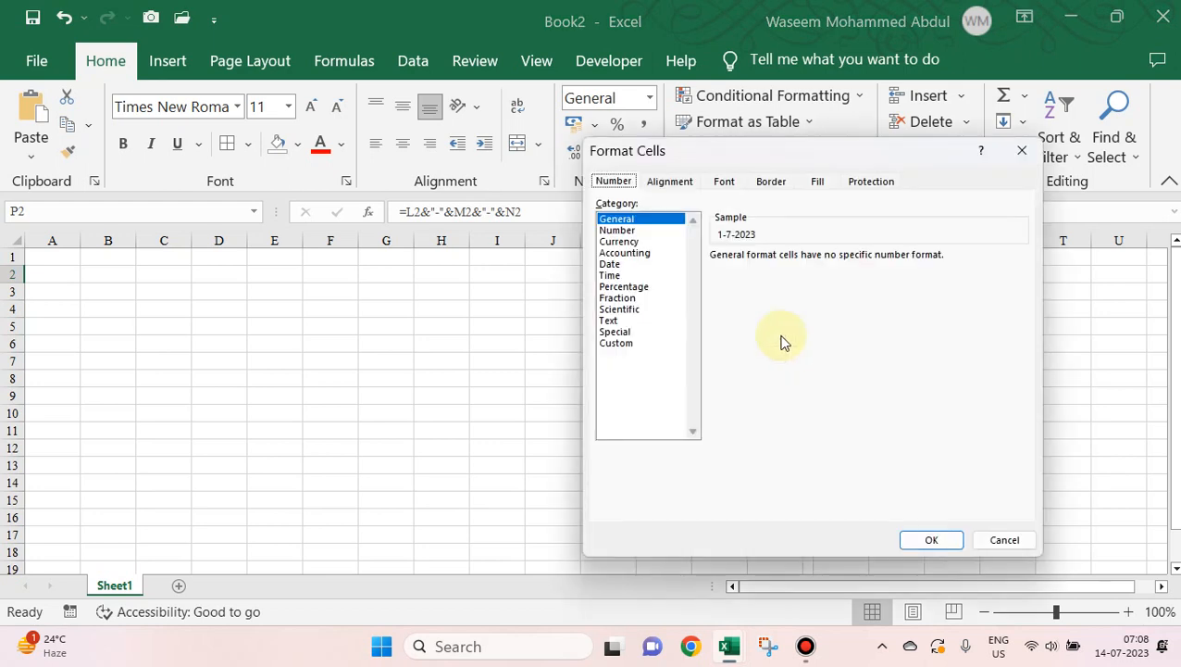
click(646, 264)
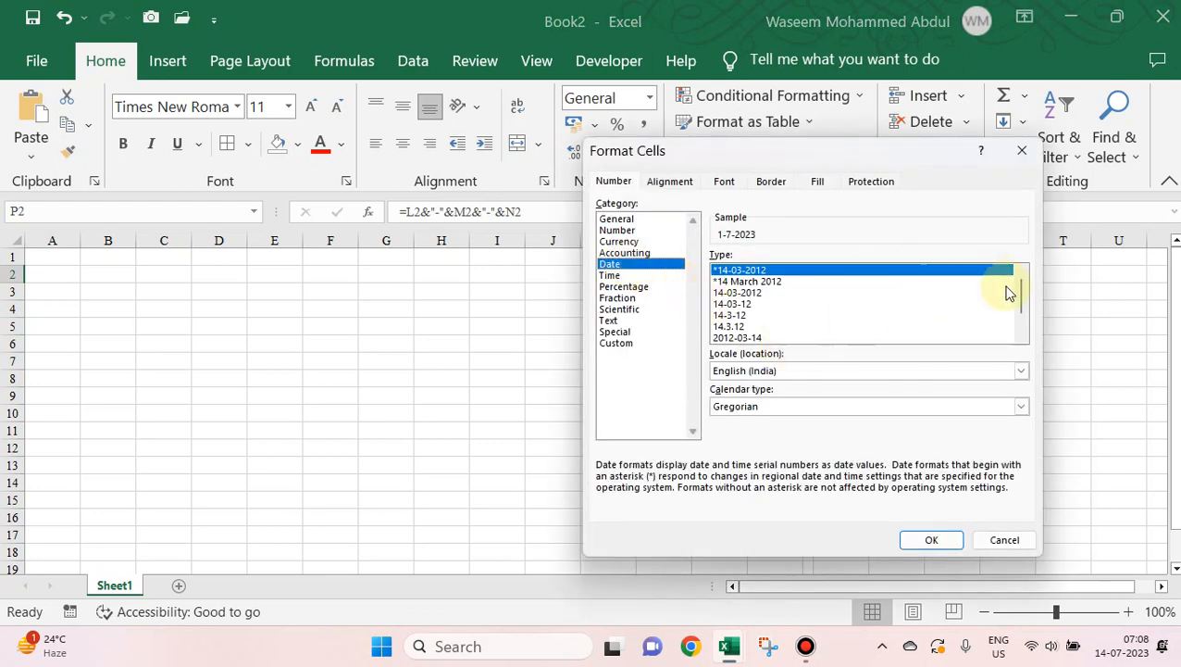
drag(1023, 297, 1016, 334)
click(830, 337)
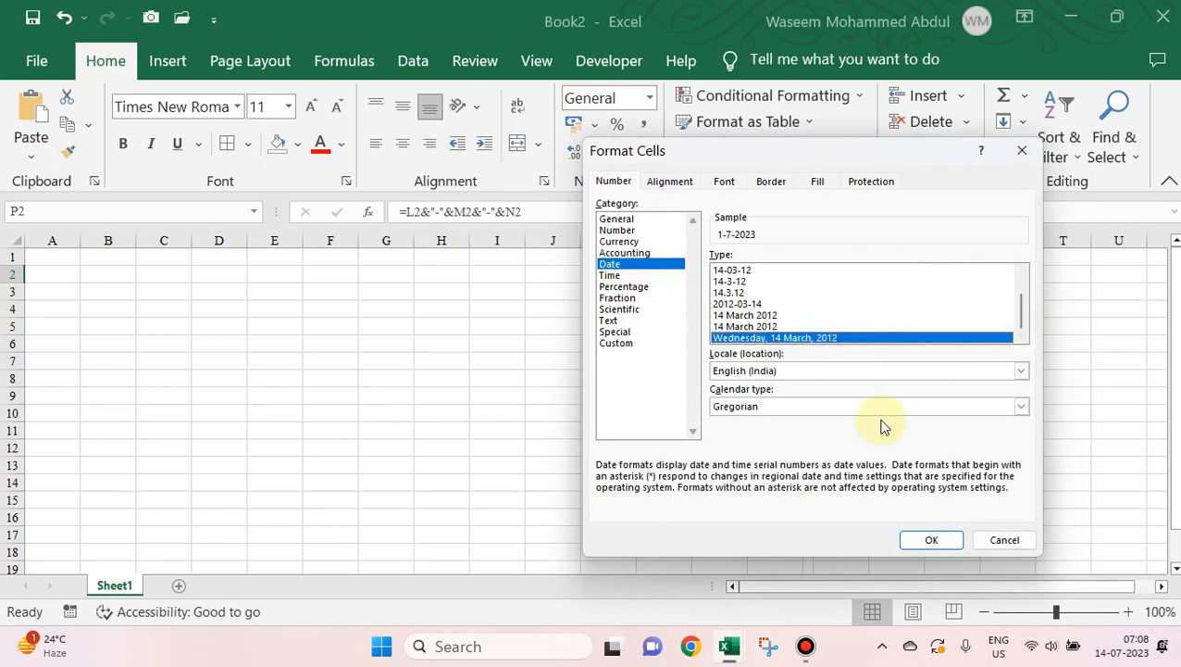
click(932, 540)
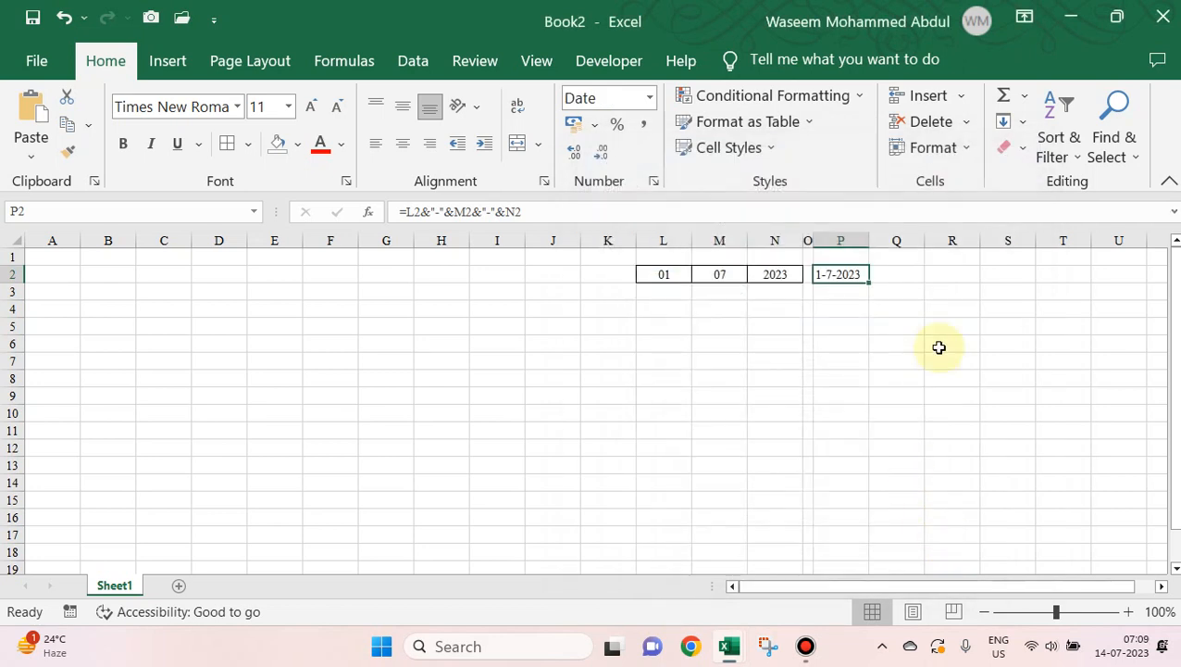
Step: Set the width of column Q to 1 as a spacer beside the joined date
drag(925, 241, 880, 259)
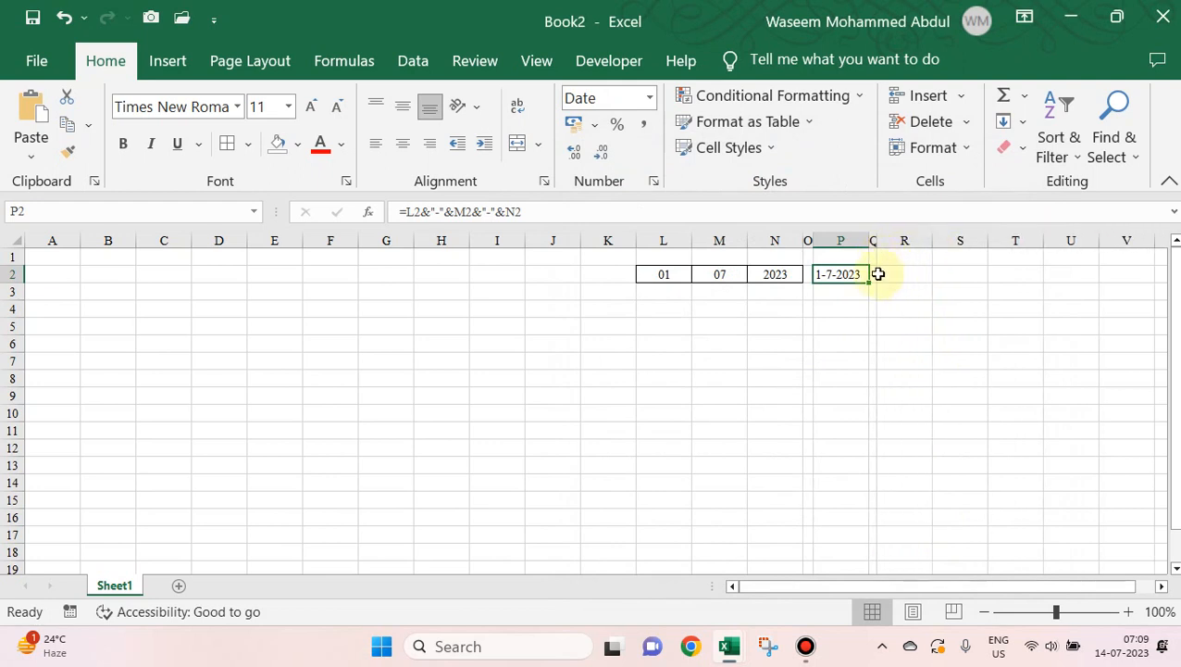
click(874, 275)
key(alt+h)
text(ow1)
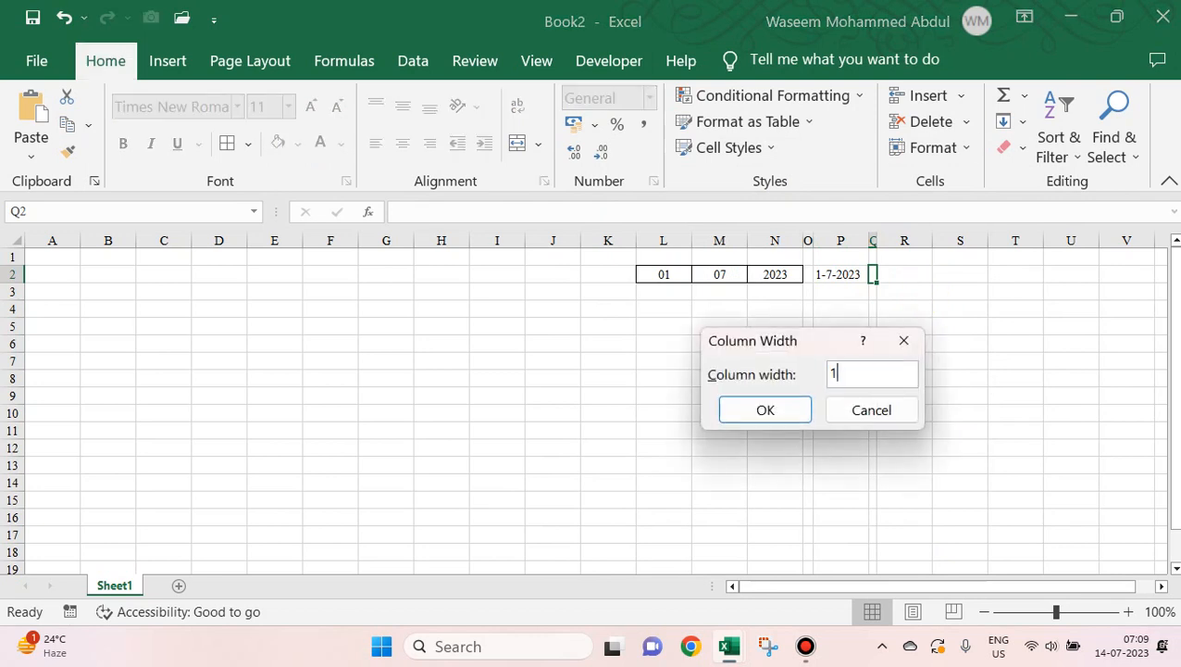
key(Return)
Step: Enter the formula =P2+0 in R2 to convert the joined text into a real date
key(Right)
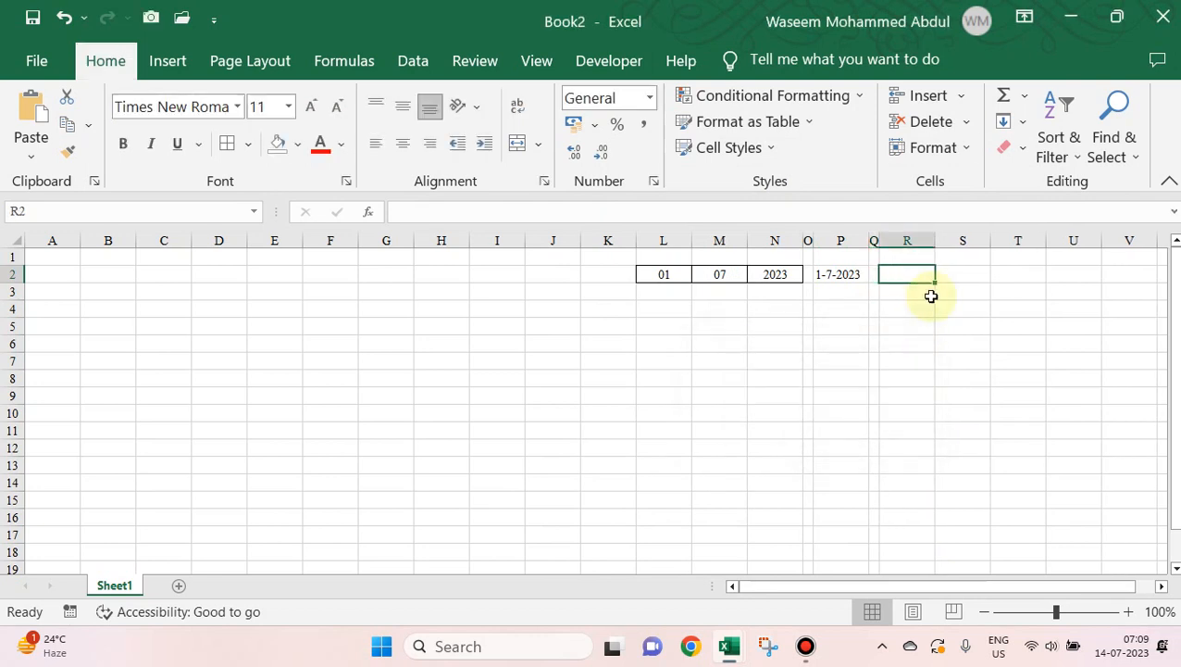
text(=)
key(Left)
key(Left)
text(+0)
key(Tab)
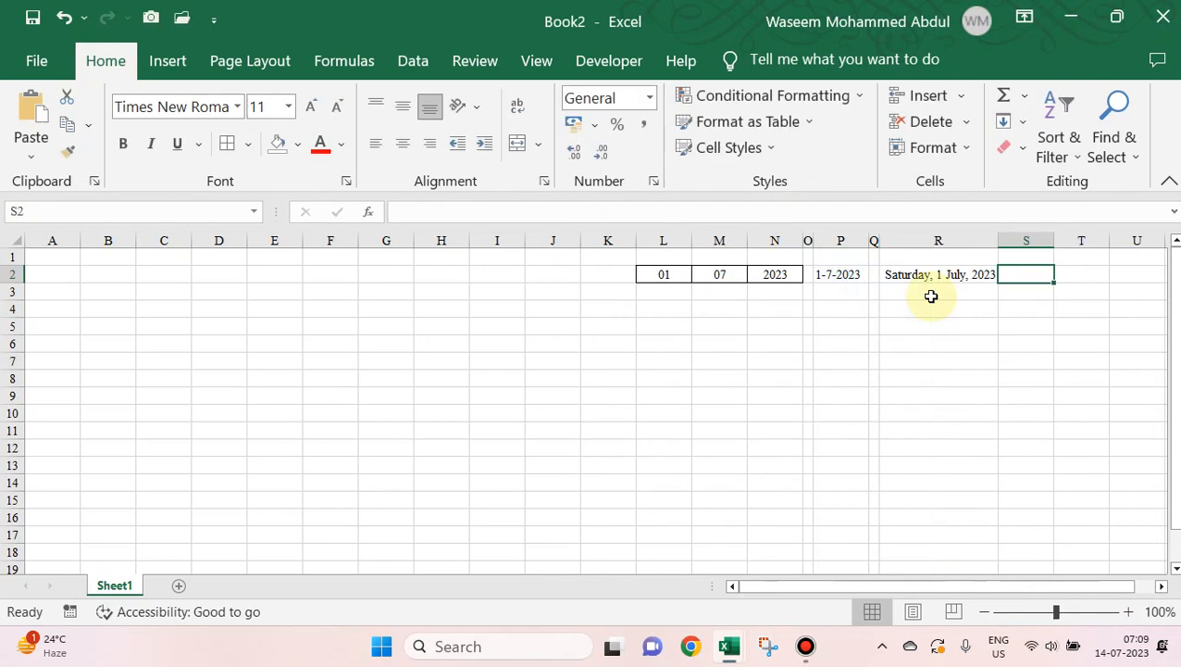
Step: Review the date format settings of R2 and accept them without edits
key(Left)
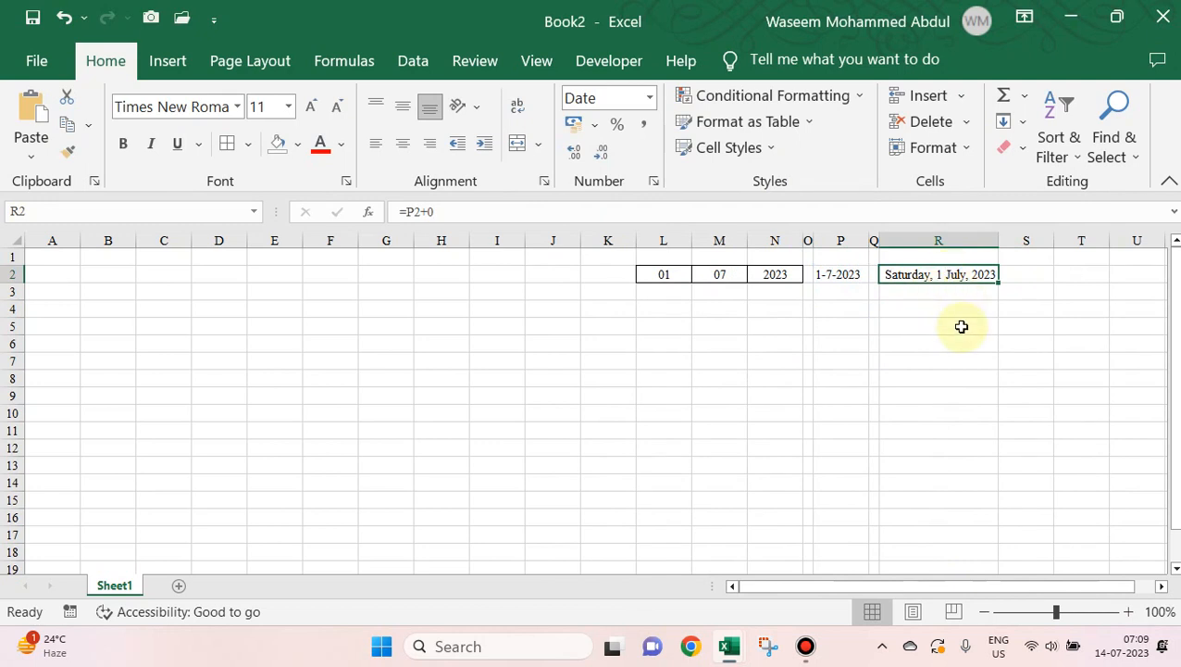
key(ctrl+1)
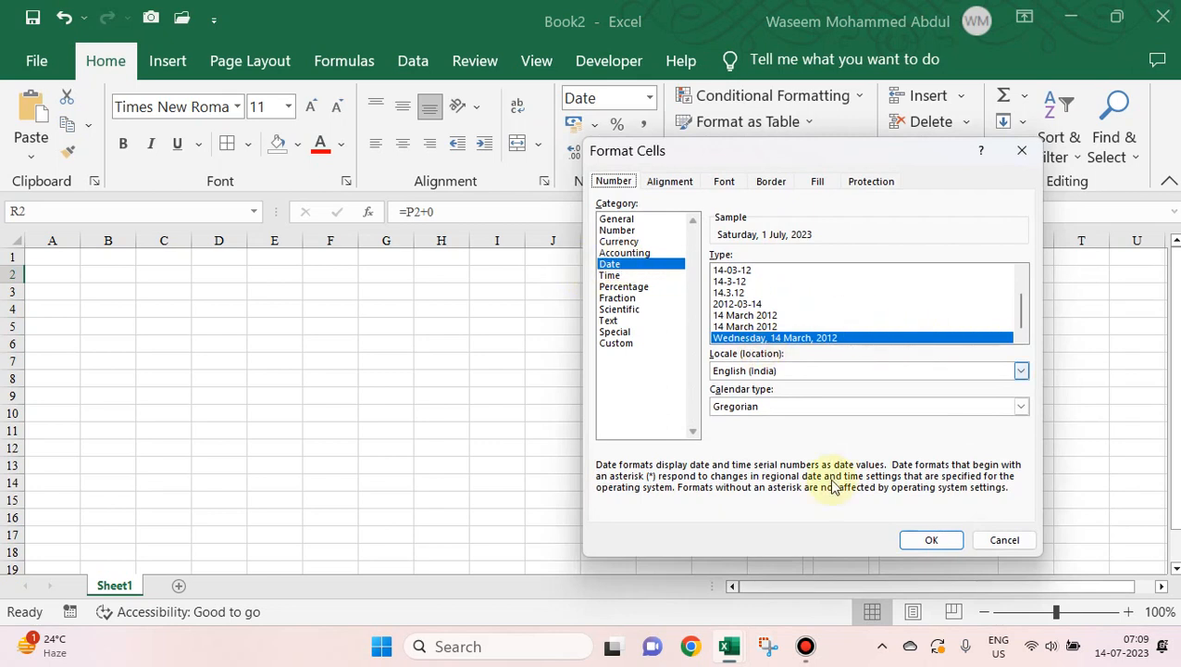
click(928, 541)
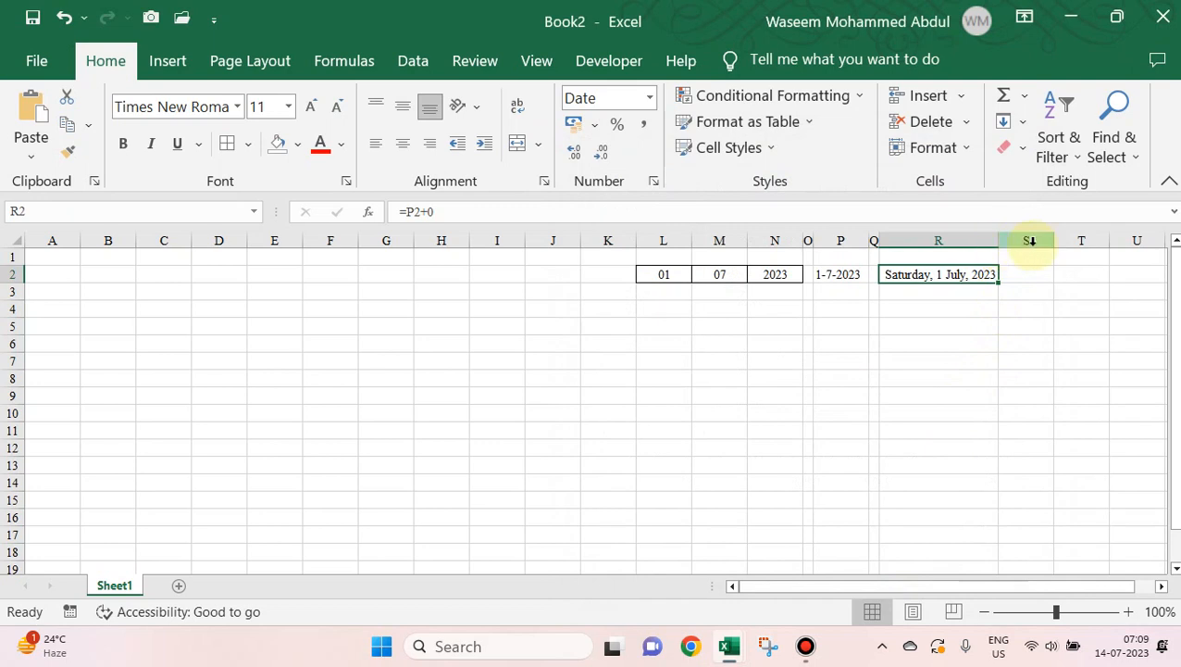
Step: Set the width of column S to 1 as a spacer after the long date, and return to R2
click(1034, 279)
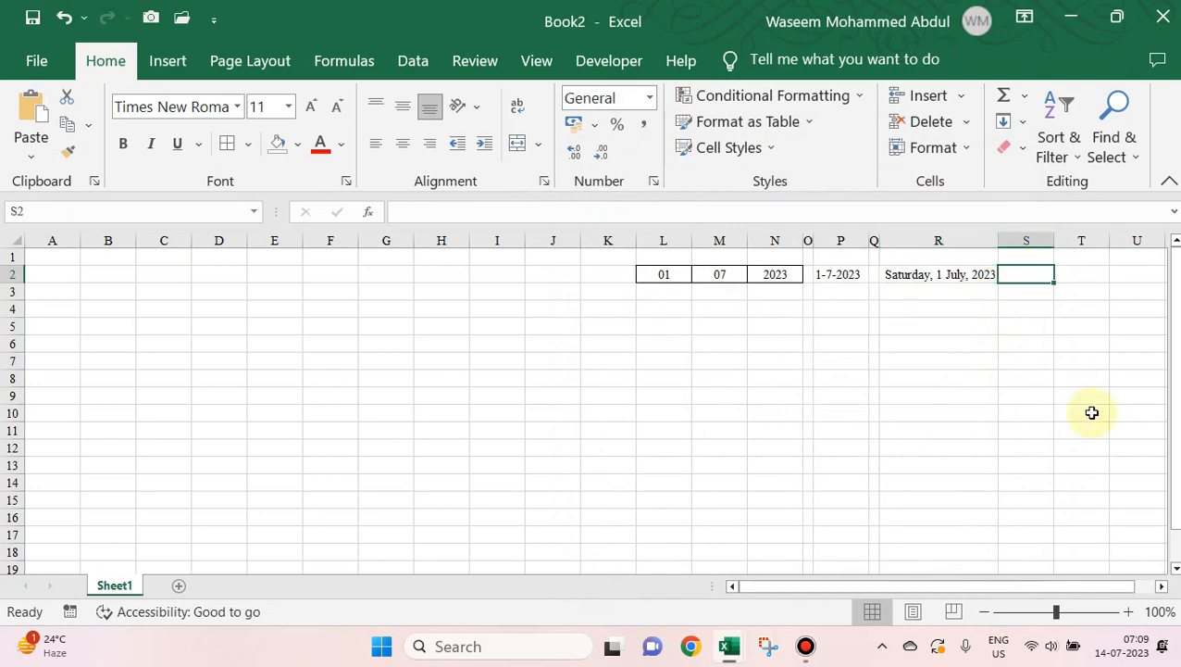
key(alt+h)
text(ow)
text(1)
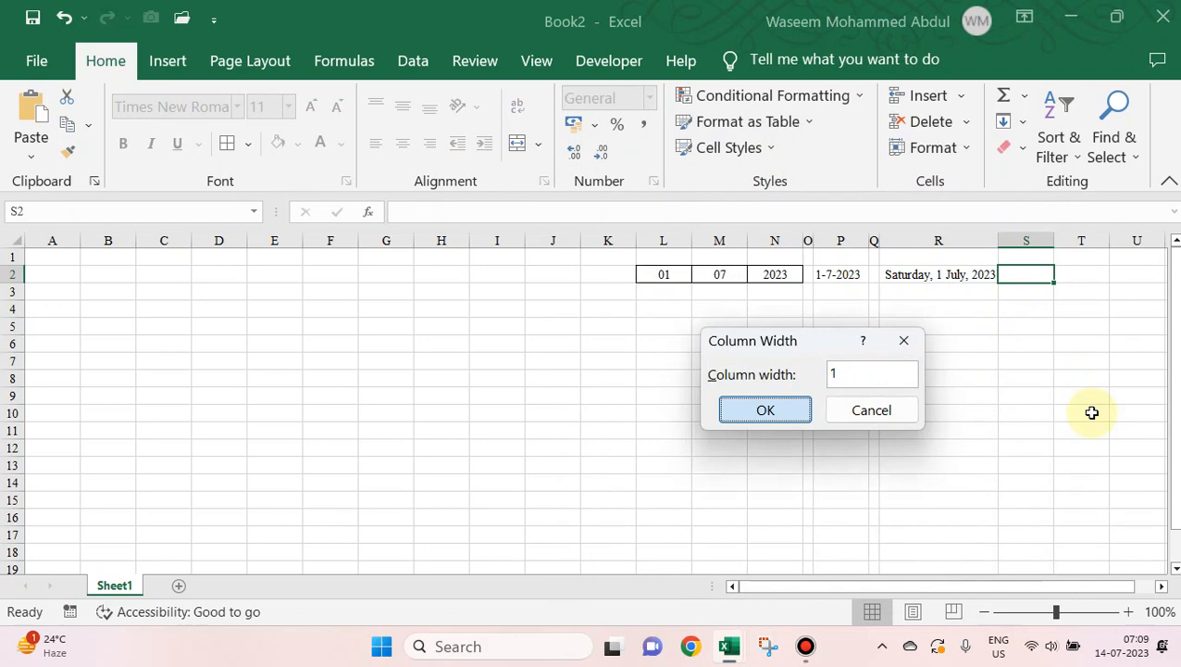
key(Return)
key(Right)
key(Left)
key(Left)
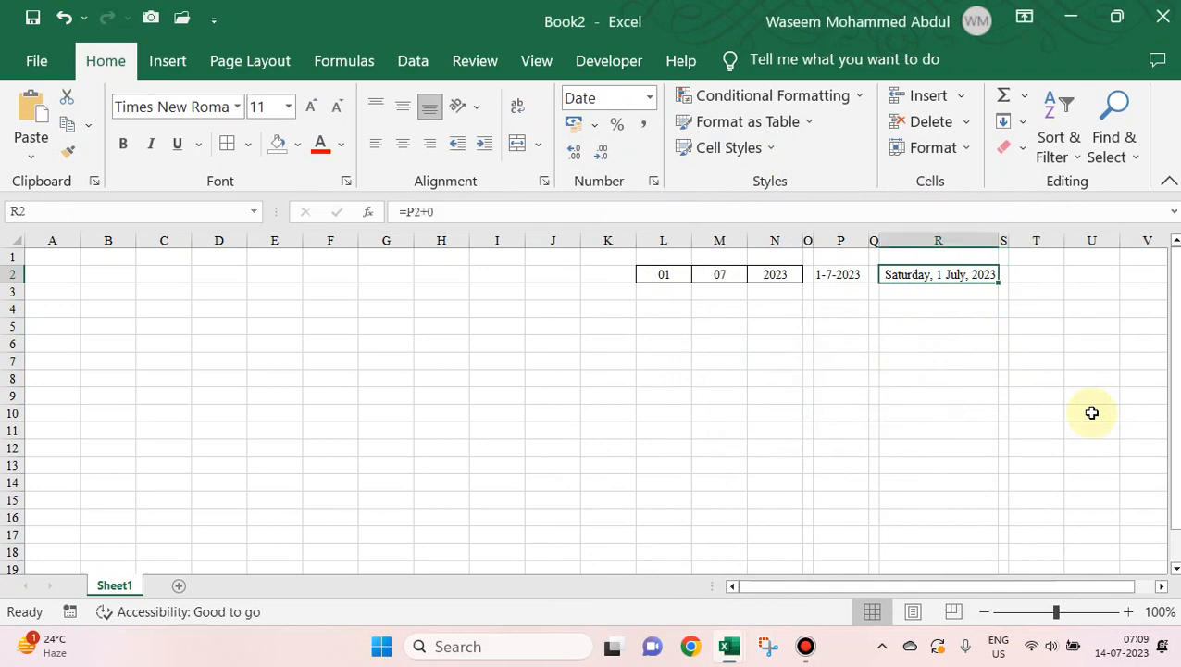
Step: Enter the formula =EOMONTH(R2,0) in T2 to calculate the last date of the month
key(Right)
key(Right)
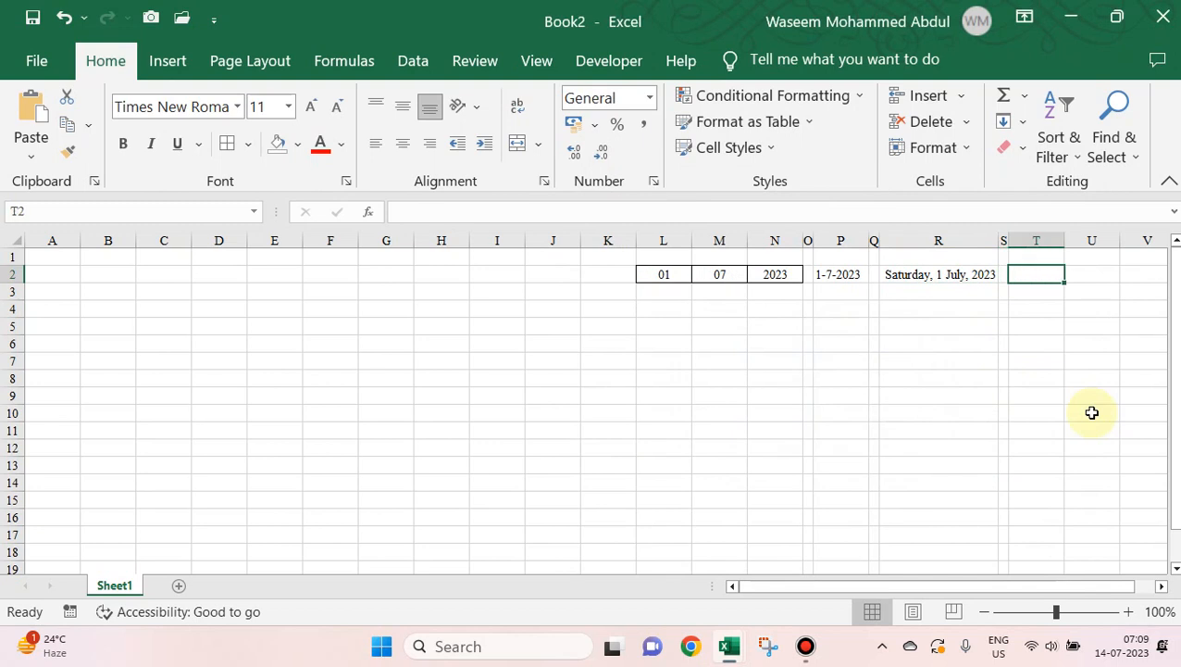
text(=eo)
key(Tab)
key(Left)
key(Left)
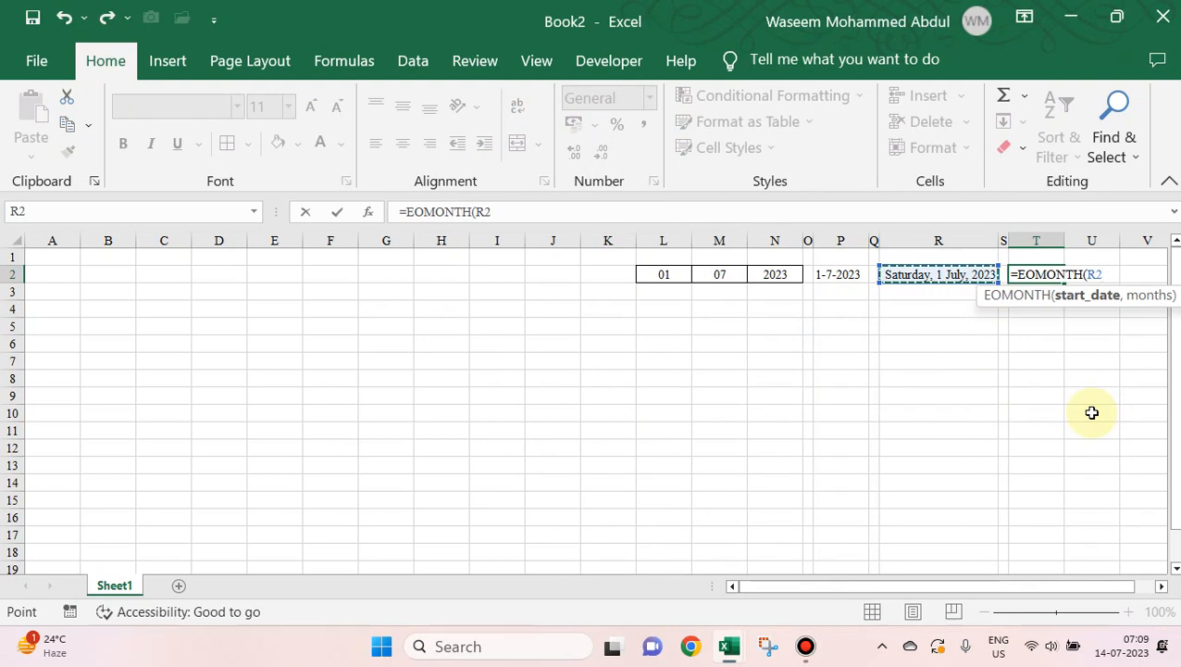
text(,0))
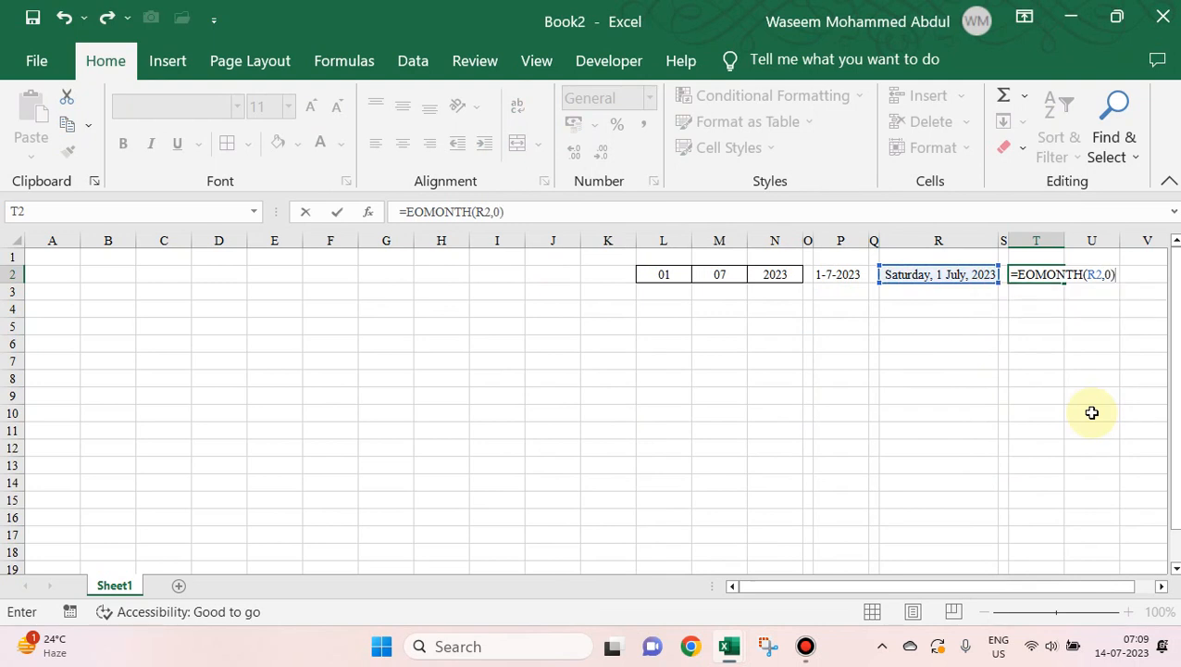
key(Return)
key(Up)
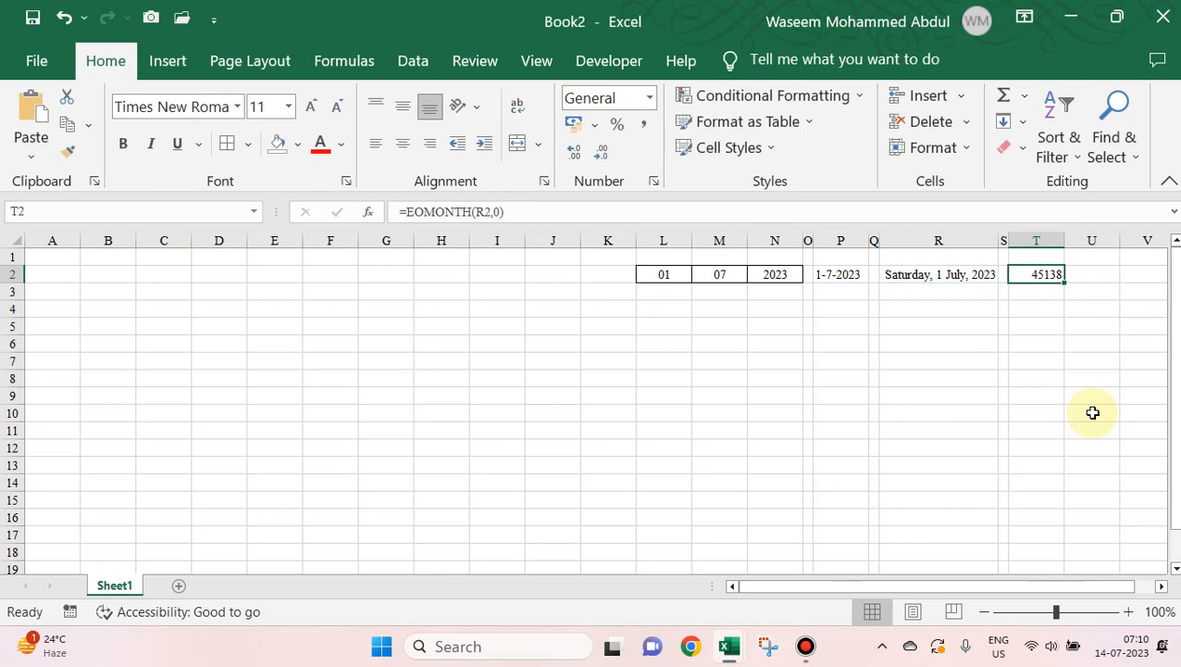
key(F2)
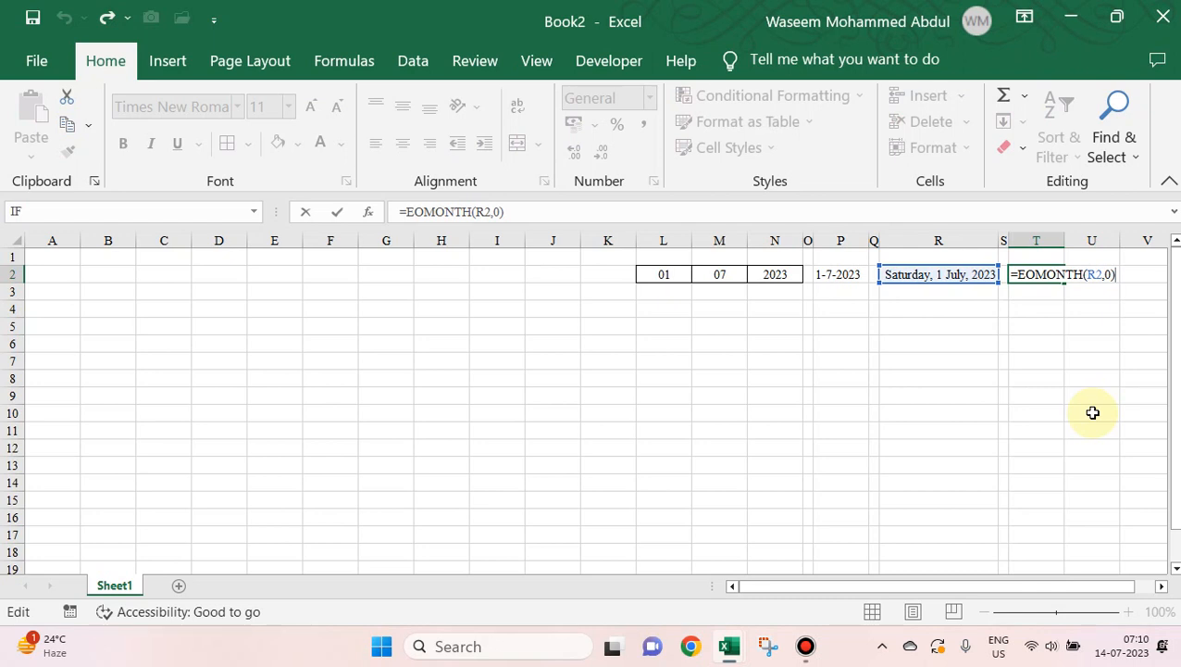
key(Tab)
key(Left)
Step: Copy the long date format from R2 onto T2 and fit column T's width to its contents
click(954, 273)
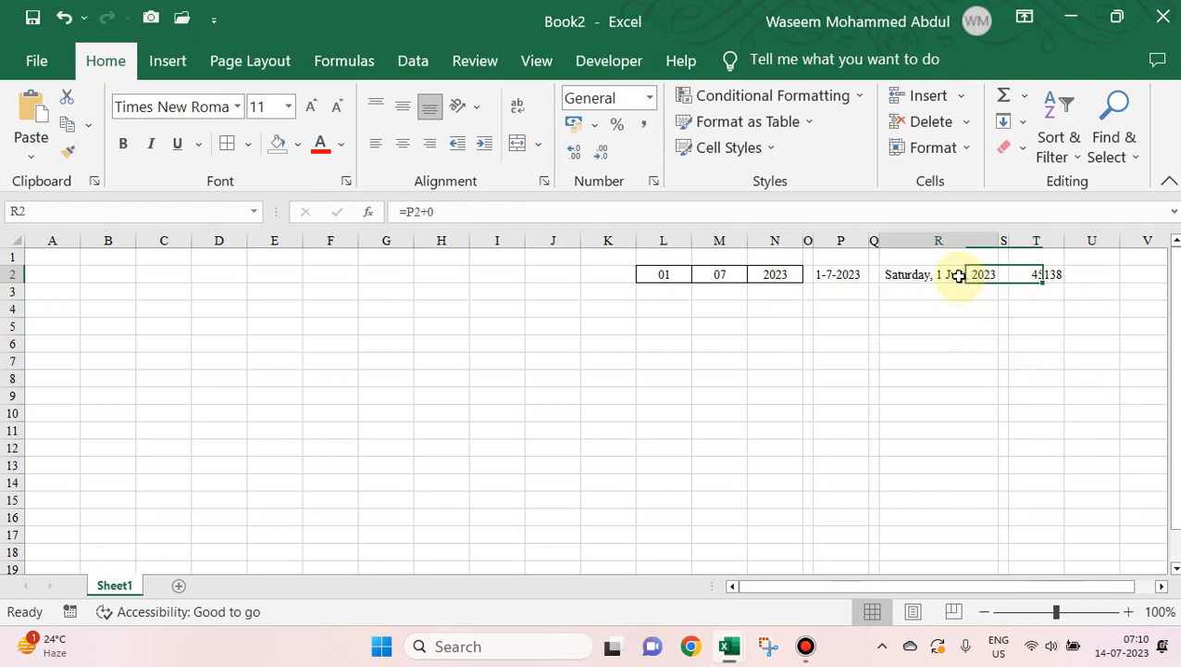
click(69, 155)
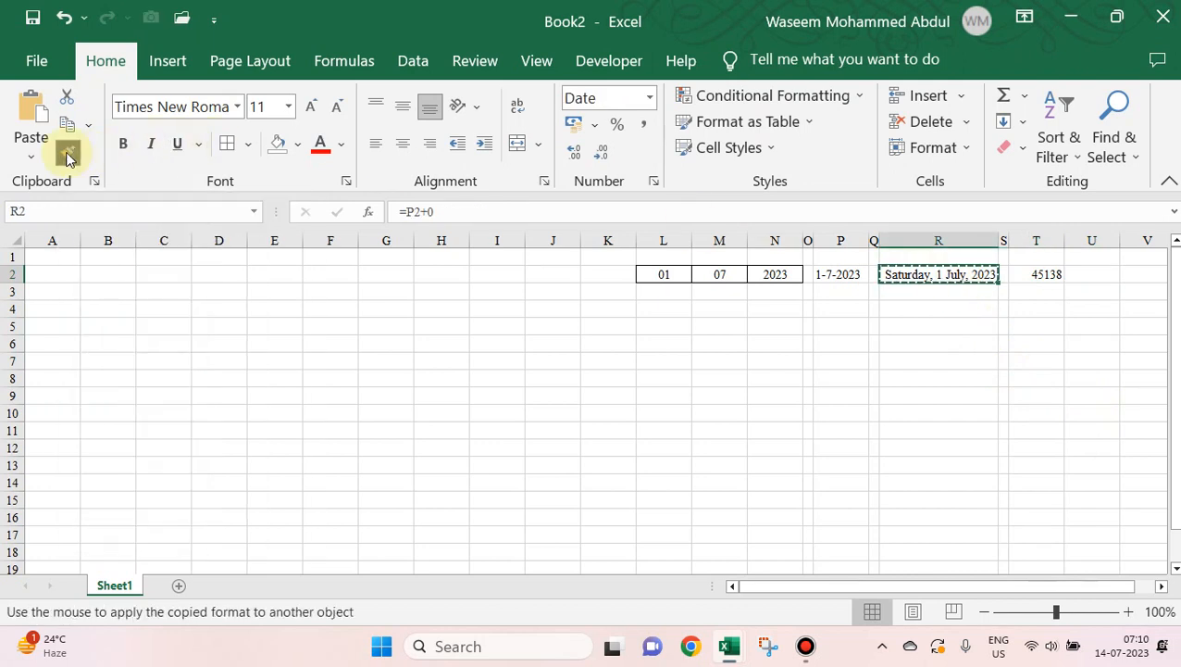
click(1051, 274)
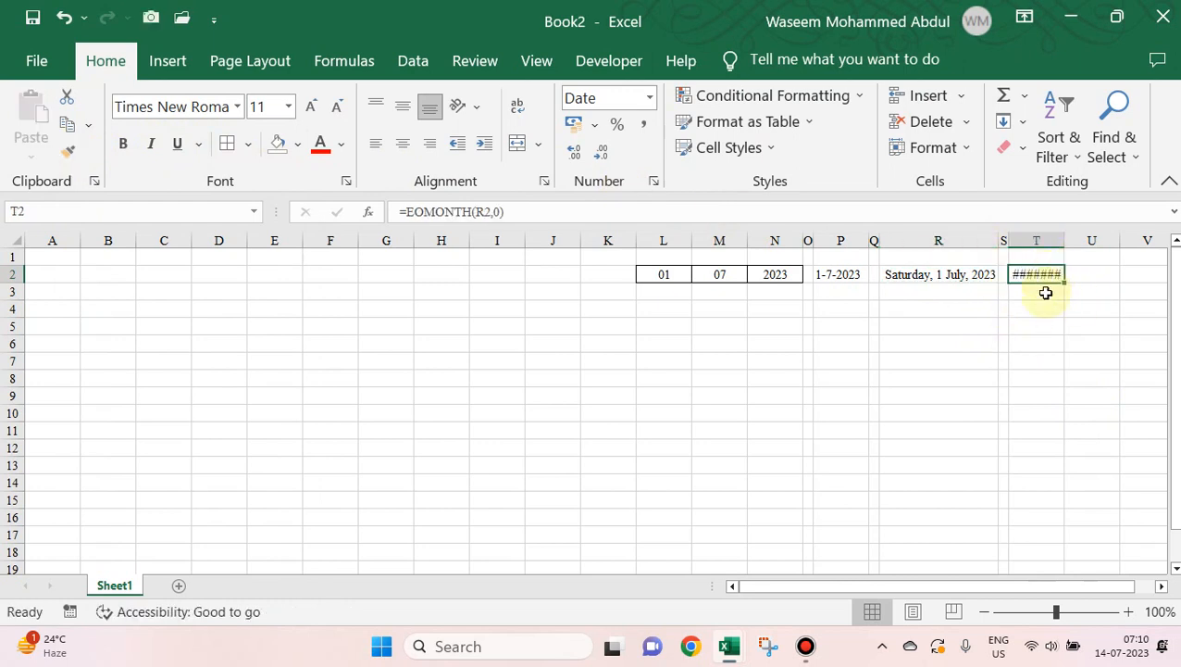
double_click(1064, 240)
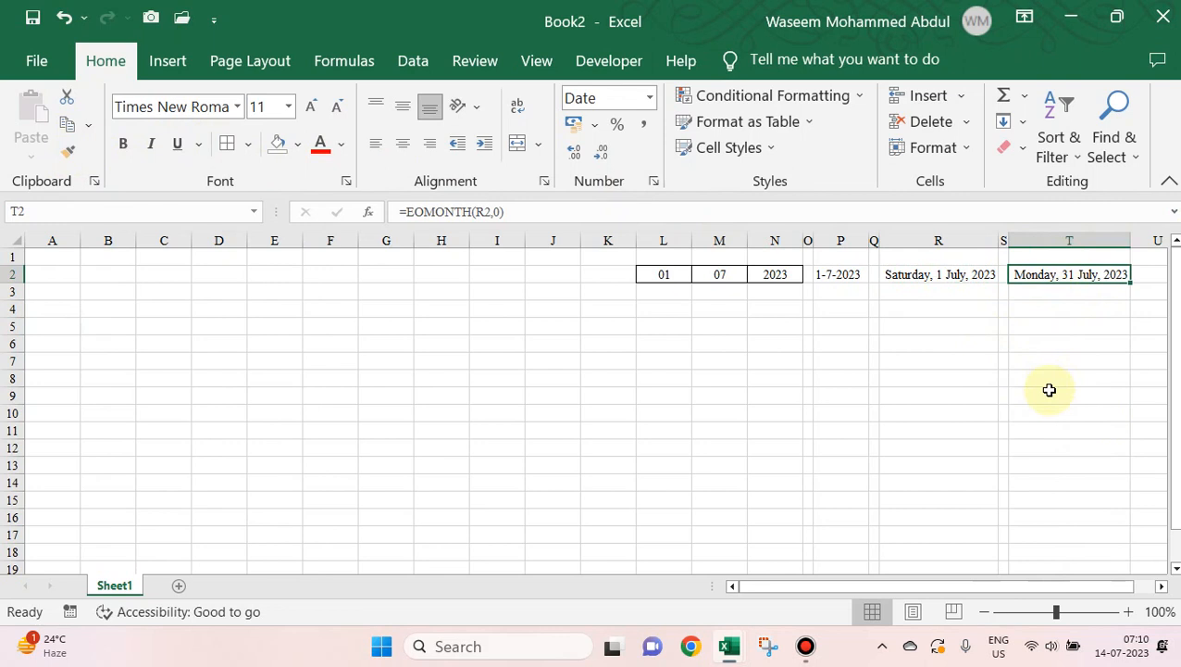
Step: Enter the formula =T2-R2+1 in U2 to calculate the number of days in the month
key(Right)
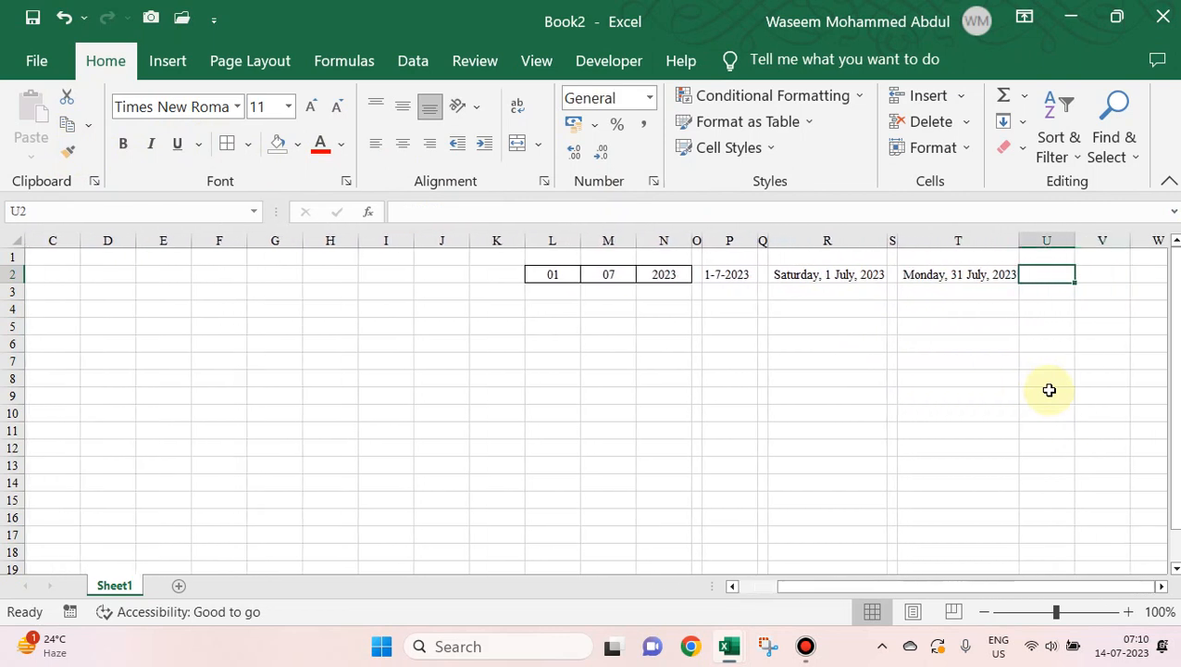
text(=)
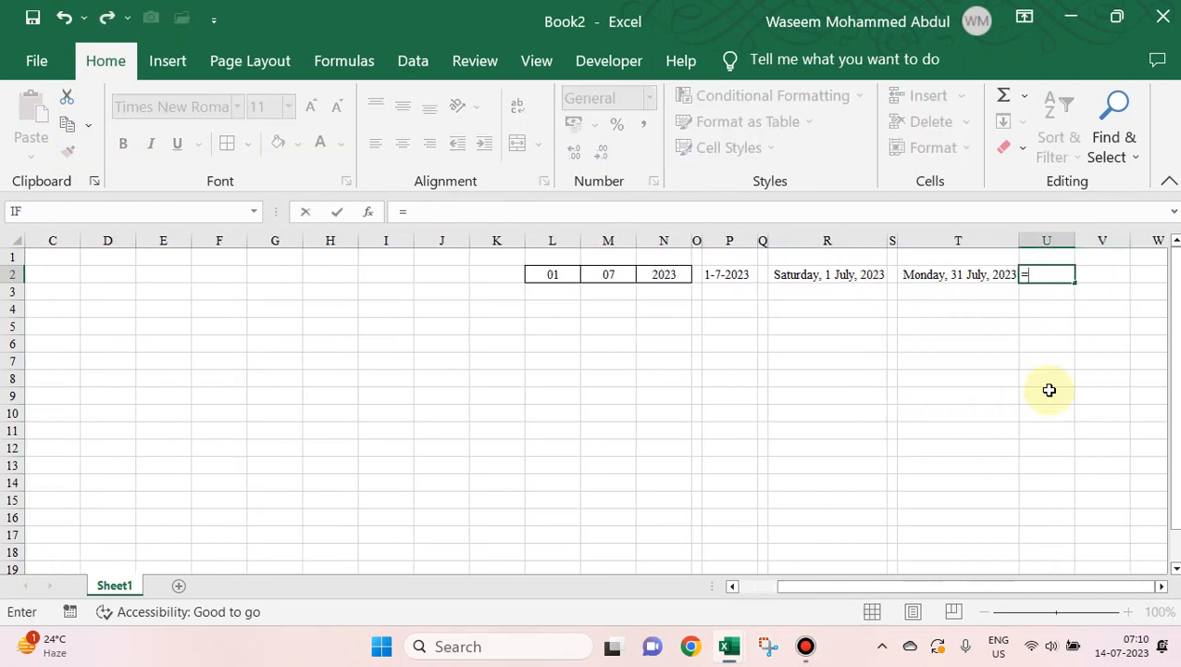
key(Left)
text(-)
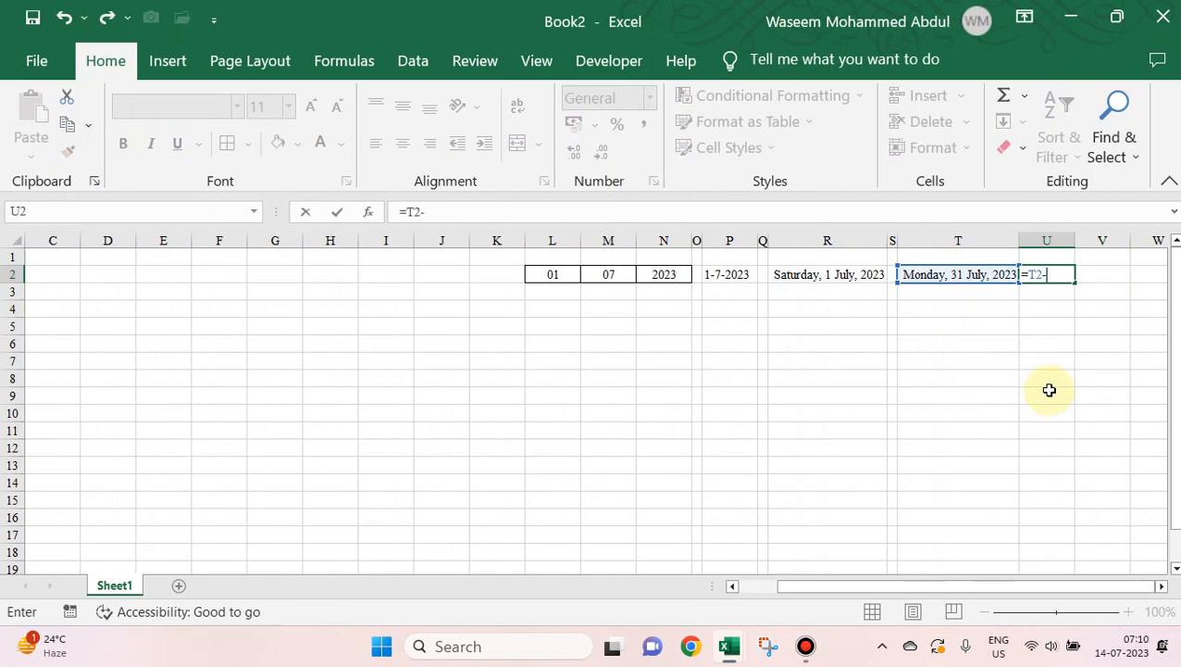
key(Left)
key(Left)
key(Left)
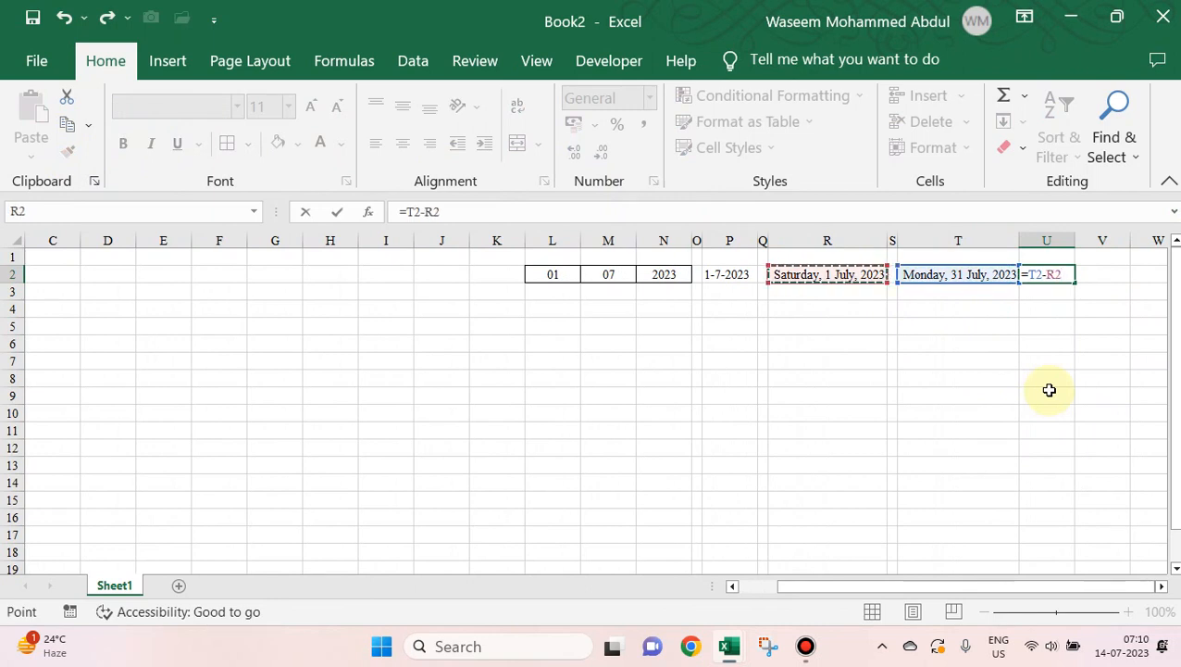
text(+1)
key(Tab)
key(Left)
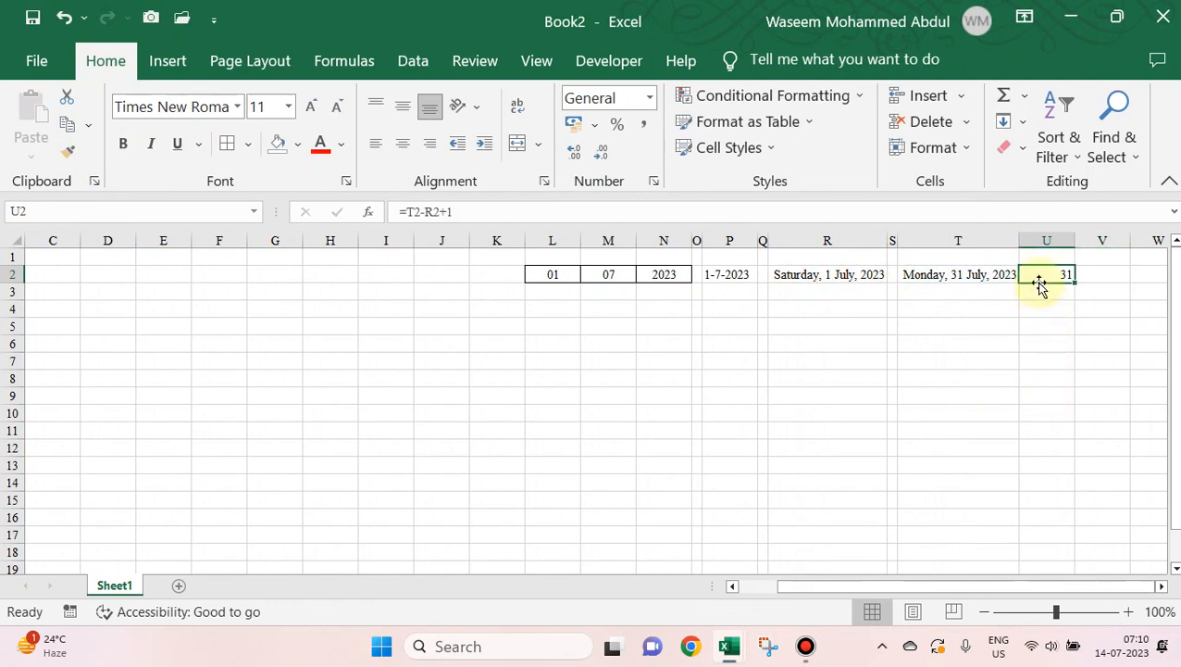
Step: Define the name Number_of_days for cell U2
click(1042, 321)
click(1056, 276)
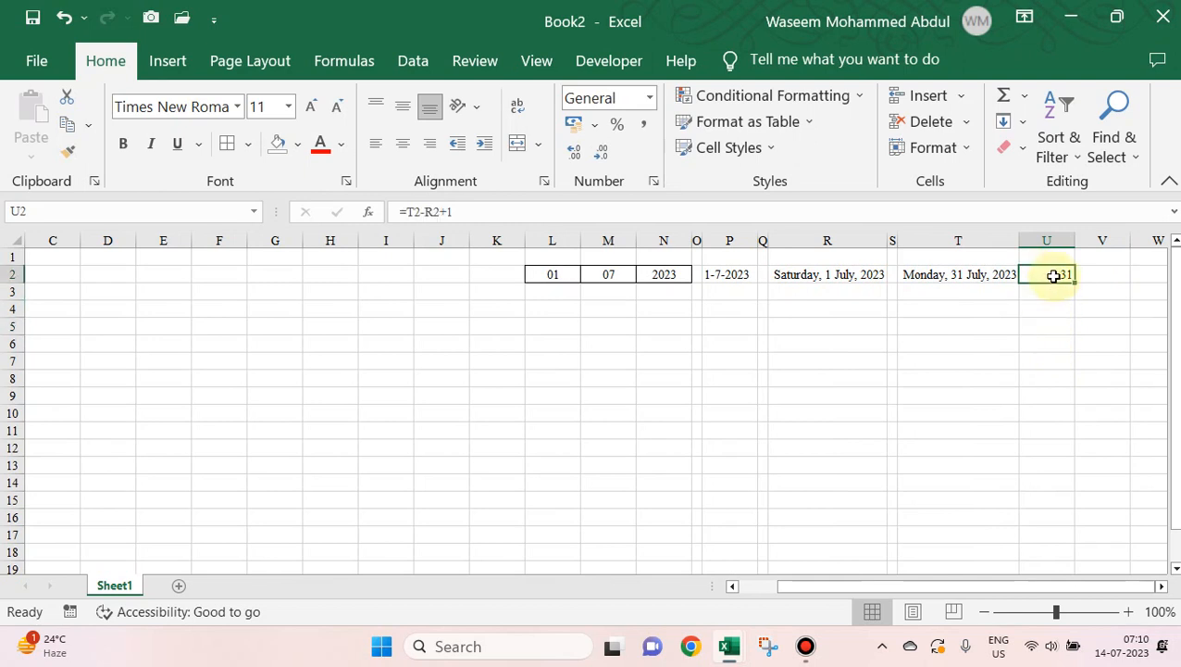
click(150, 210)
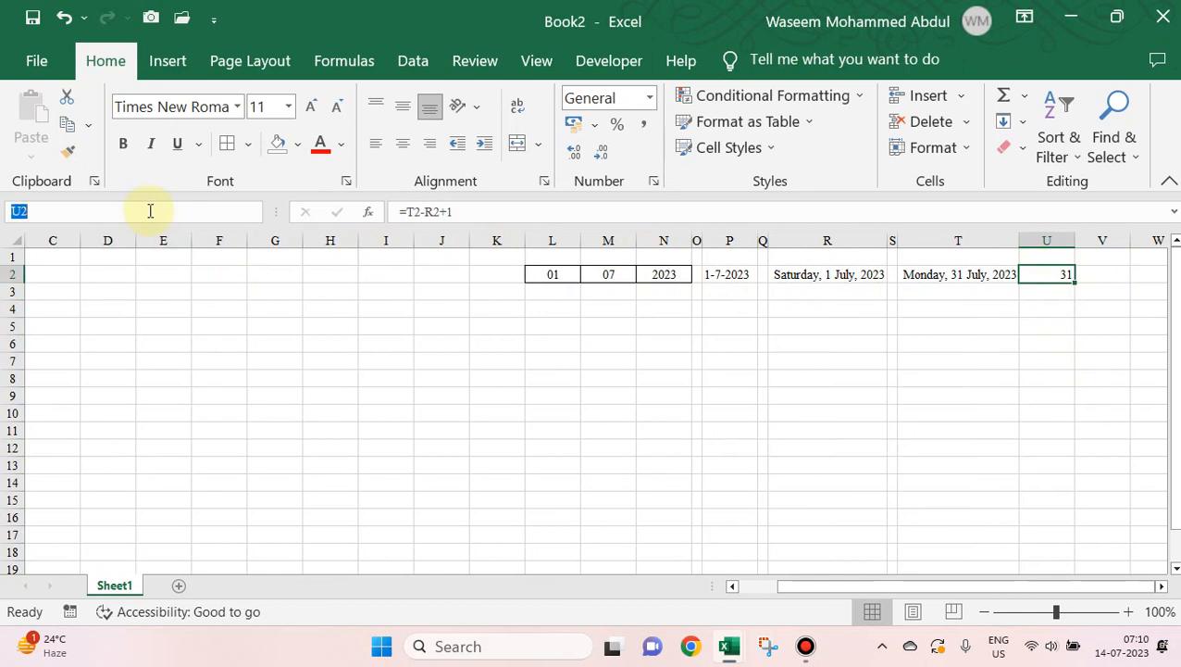
text(Number_of_days)
key(Return)
Step: Enter the headers Sr No., Date, Day and Attendance in cells A1 to D1
key(Left)
key(Left)
key(Left)
key(Left)
key(Left)
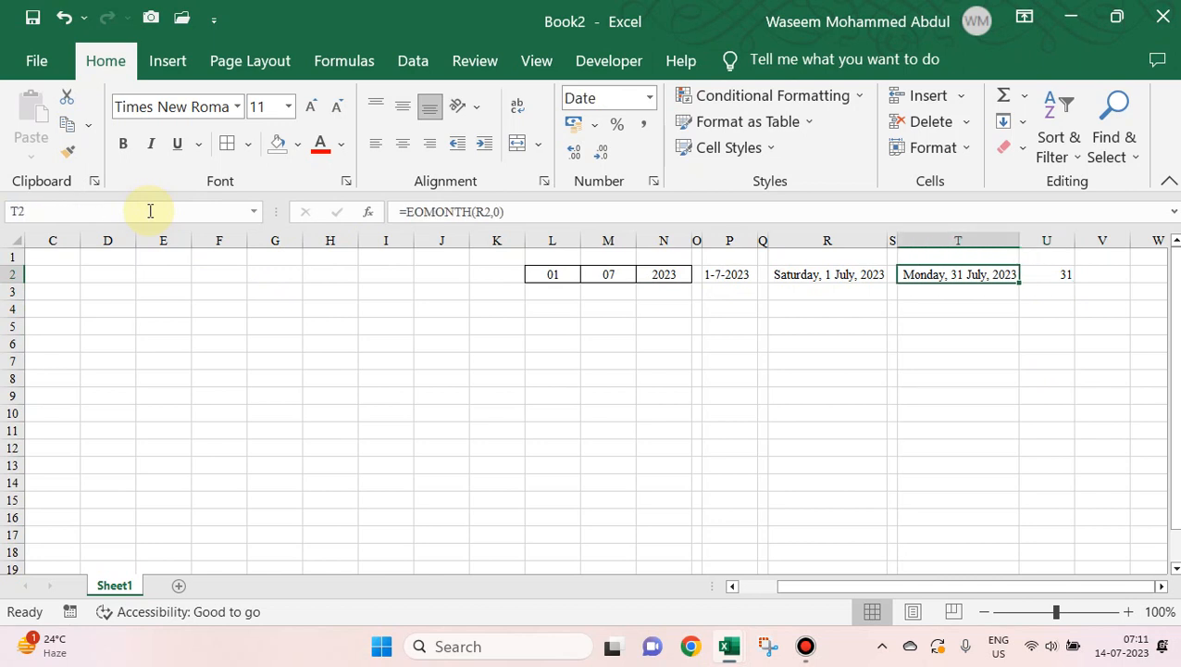
key(Home)
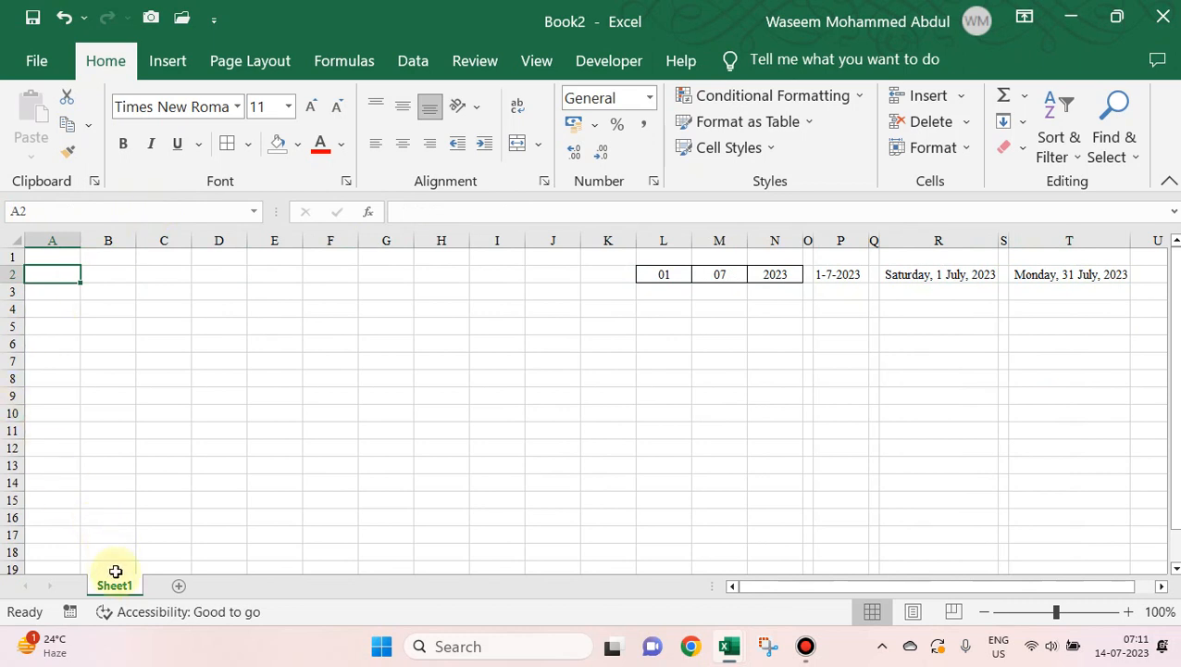
key(Up)
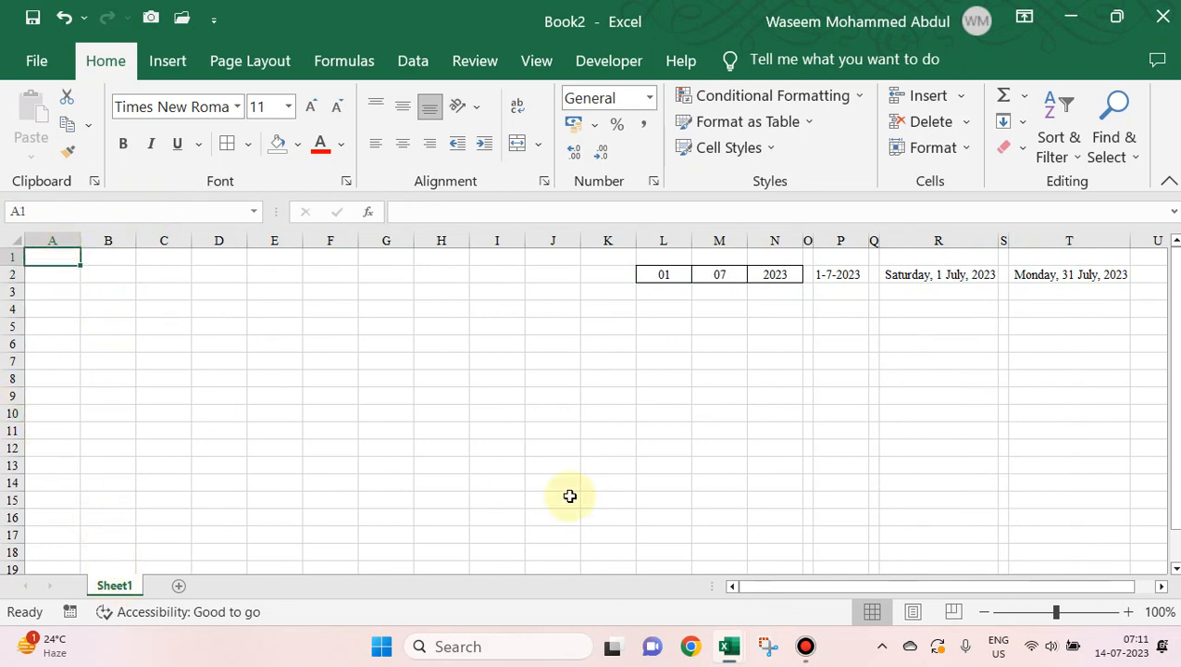
text(S)
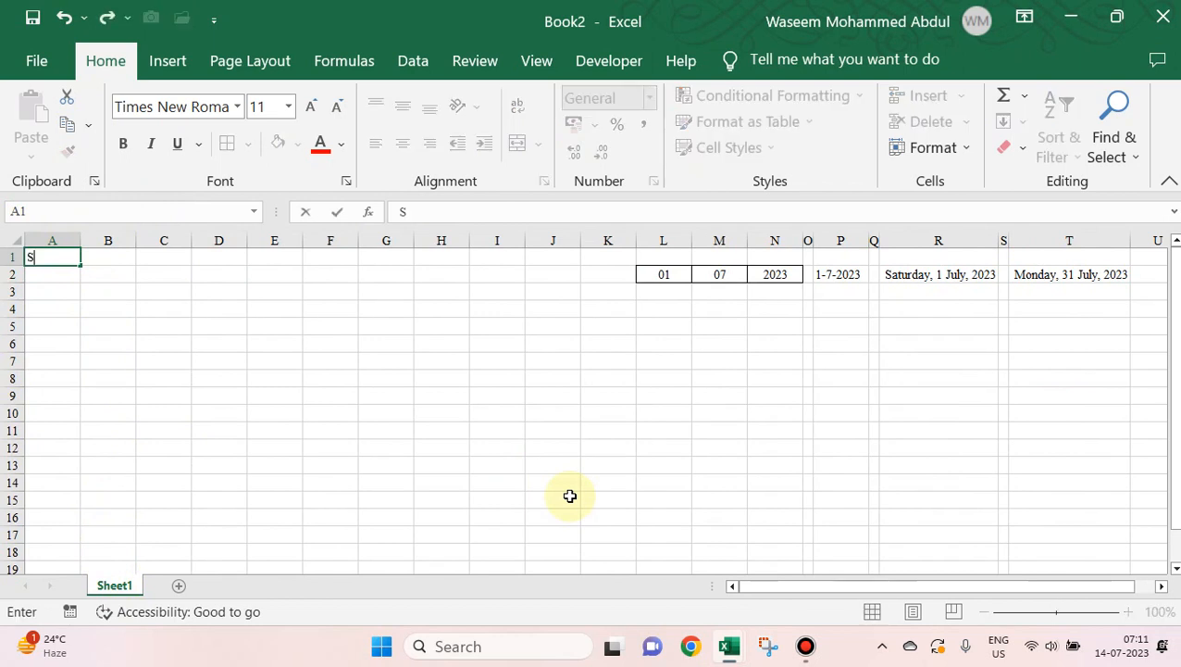
text(r No.)
key(Tab)
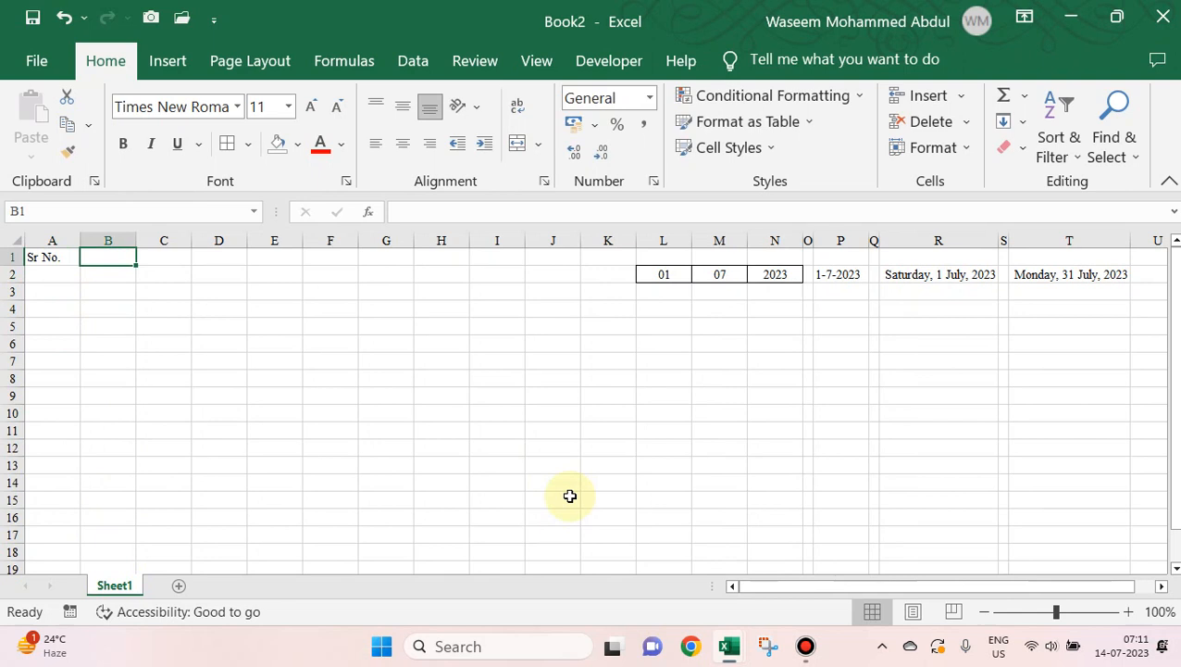
text(Date)
key(Tab)
text(Day)
key(ctrl+Return)
key(Tab)
text(Attendance)
key(Tab)
Step: Set one wider, uniform column width for columns A through D
key(Left)
key(Left)
key(Left)
key(Down)
key(Left)
key(shift+Right)
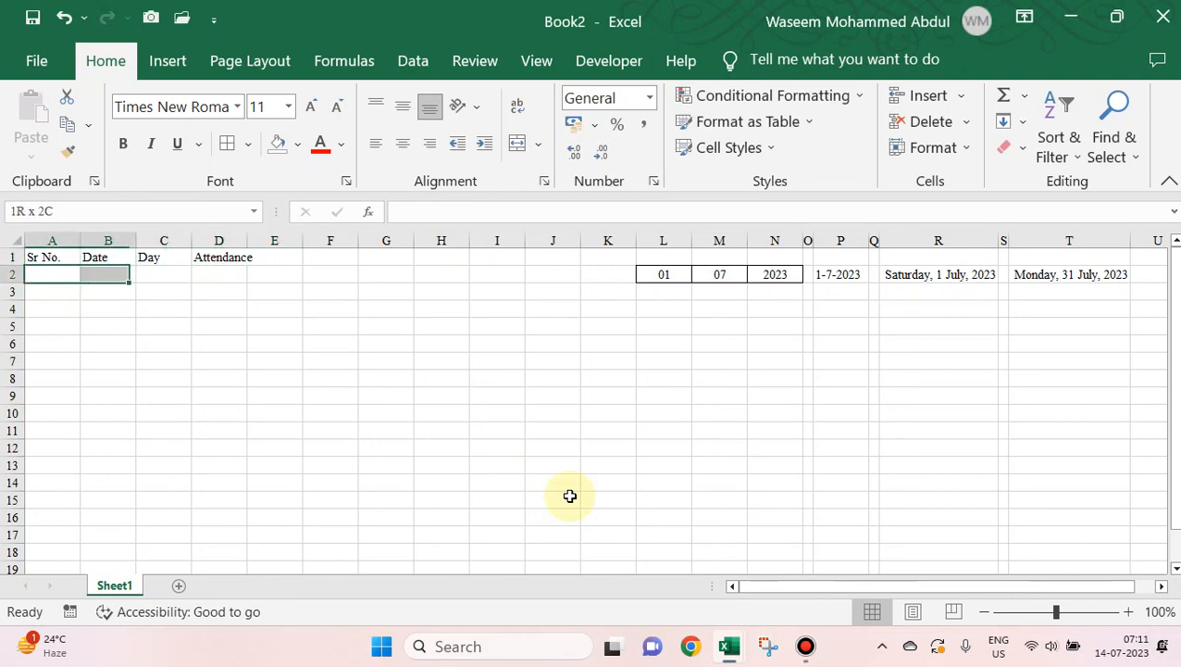
key(shift+Right)
key(shift+Right)
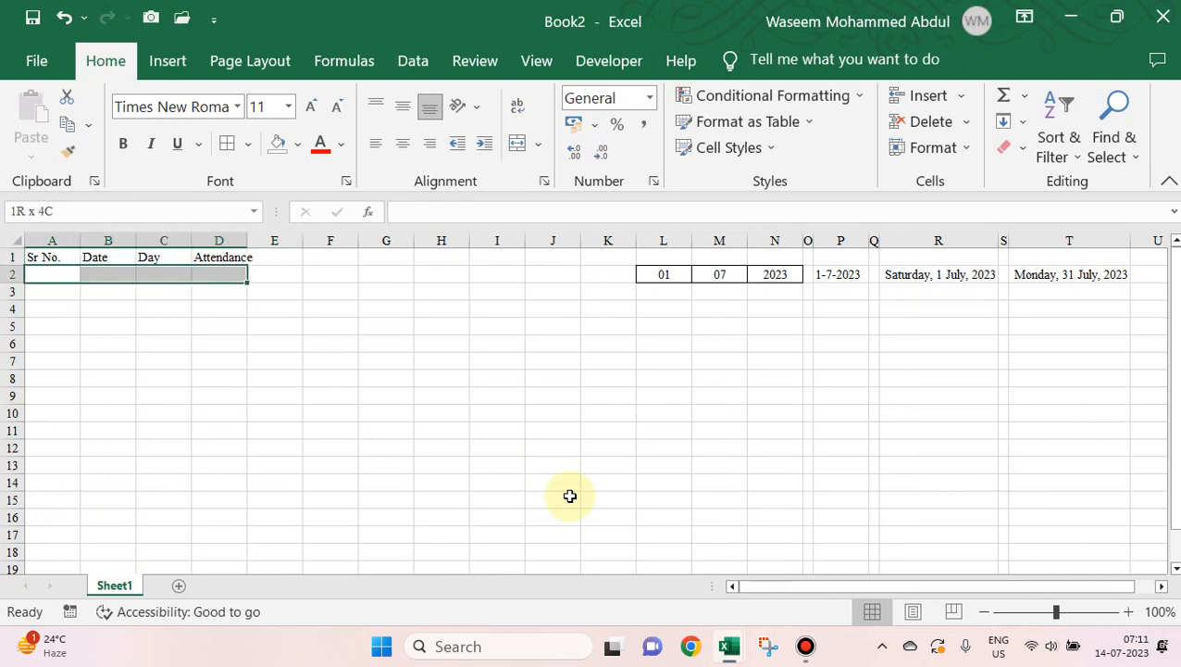
key(alt+h)
key(o)
key(w)
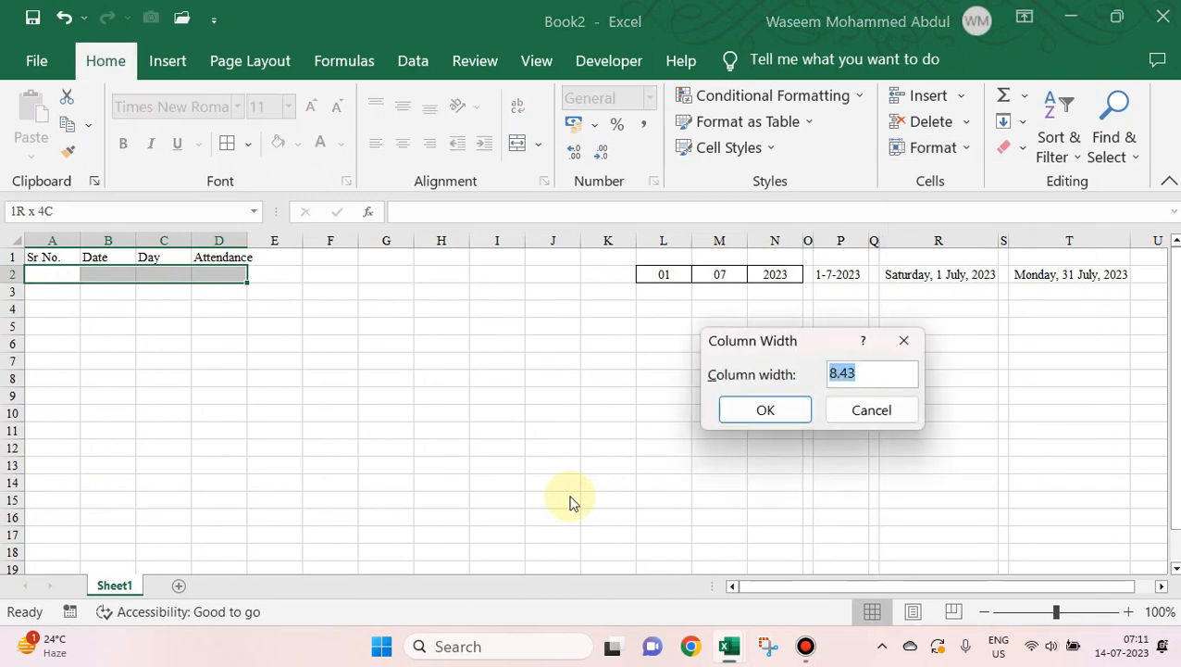
text(1-7-2)
key(Return)
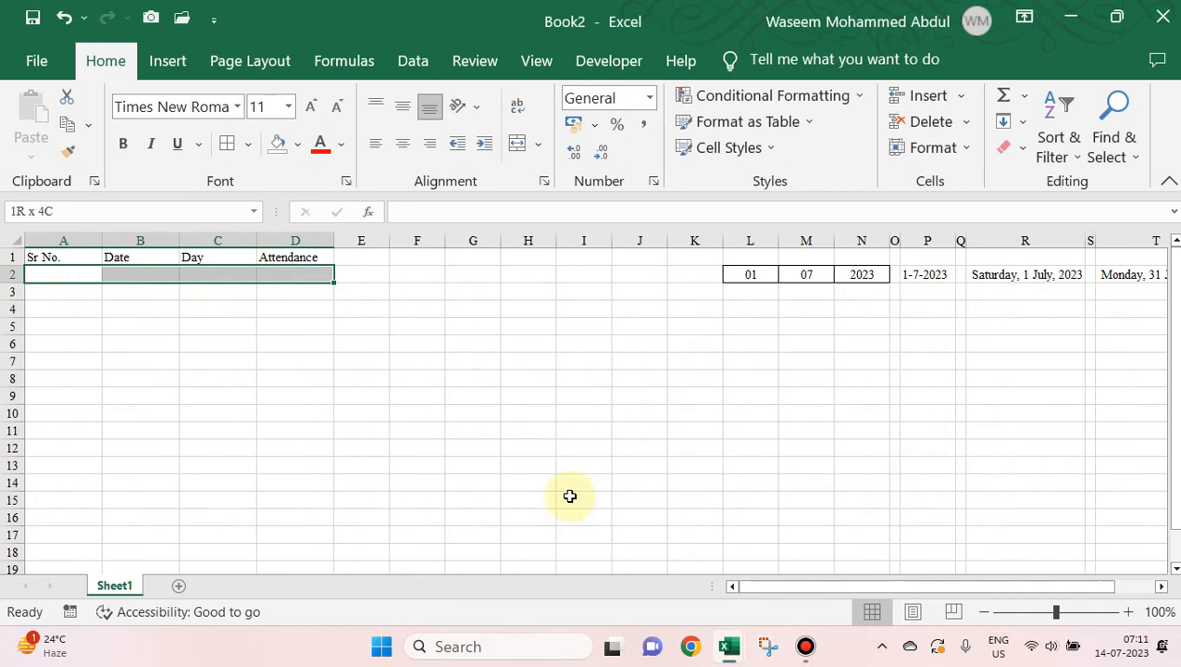
Step: Widen column D further so the Attendance column is broader than the other three
key(Right)
key(Up)
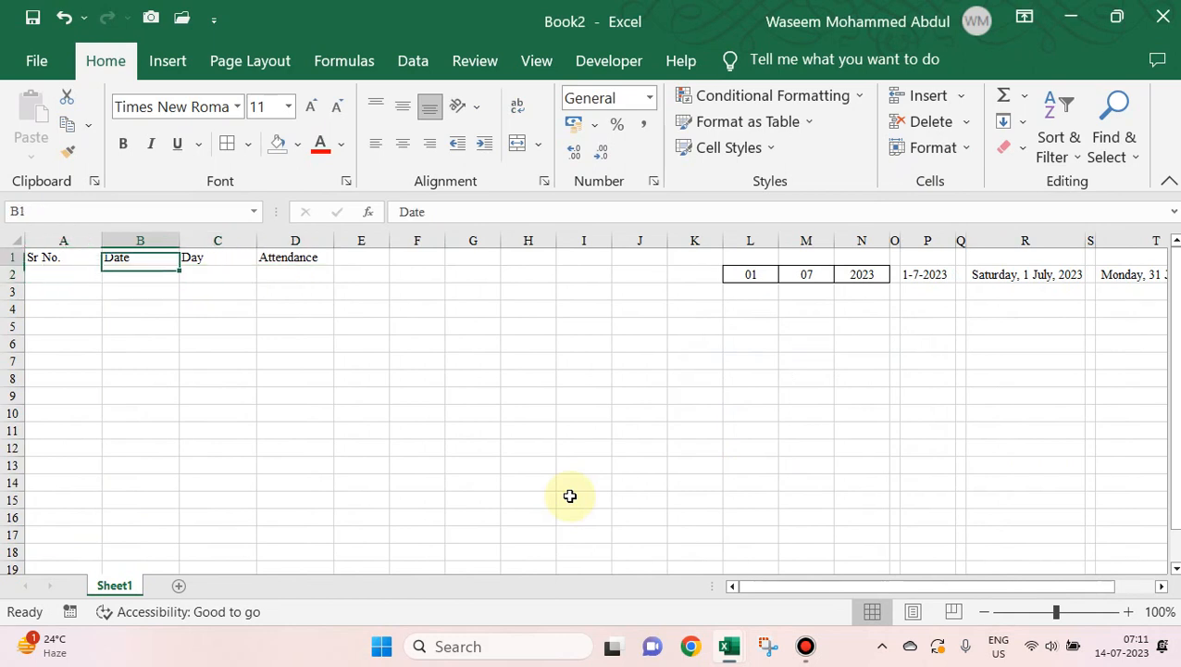
key(Left)
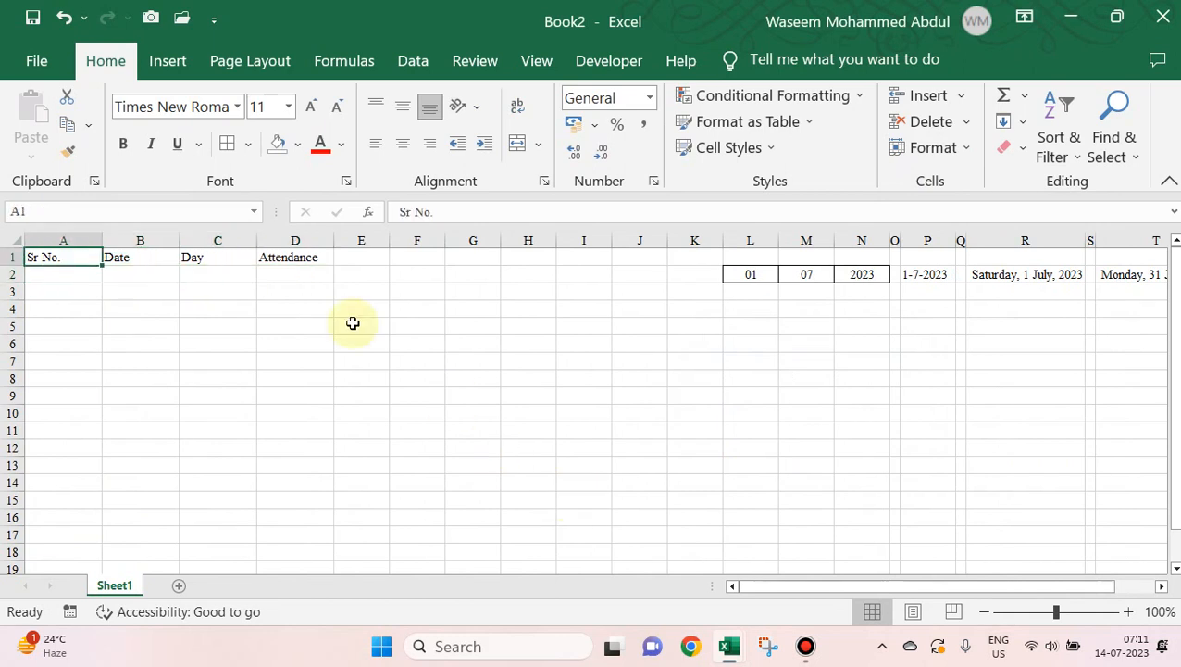
drag(333, 239, 390, 248)
Step: Center the headers in A1:D1 and give them a red font color
drag(81, 255, 340, 261)
click(393, 148)
click(320, 143)
Step: Enter 1 in A2 as the first serial number
click(66, 274)
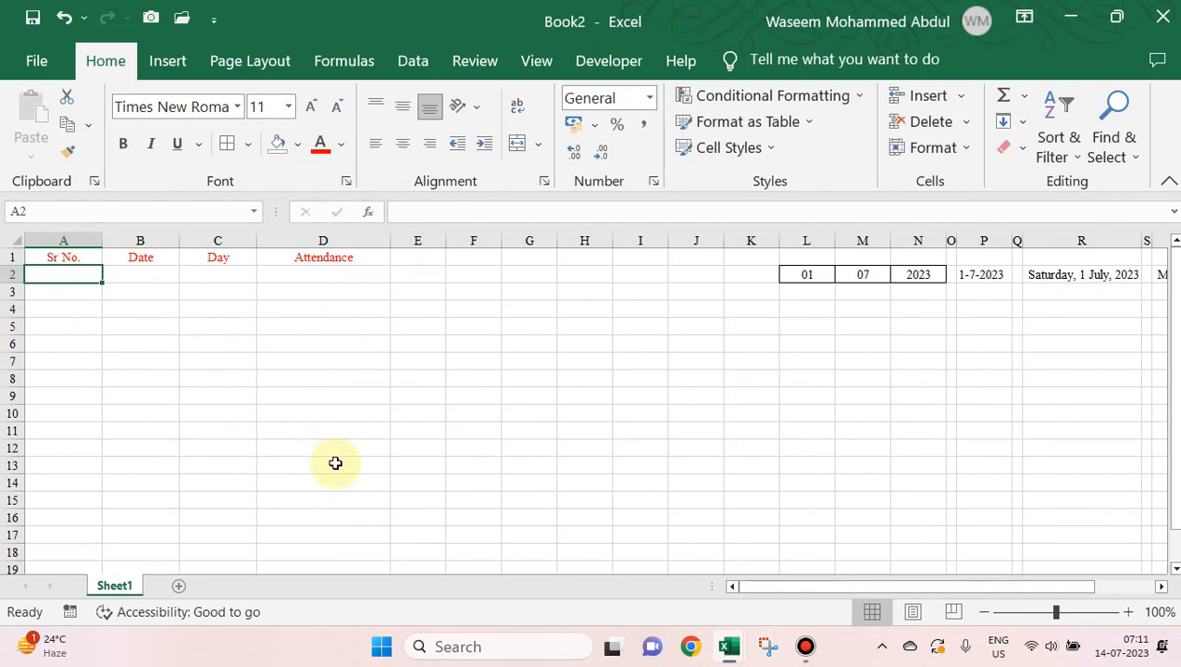
text(1)
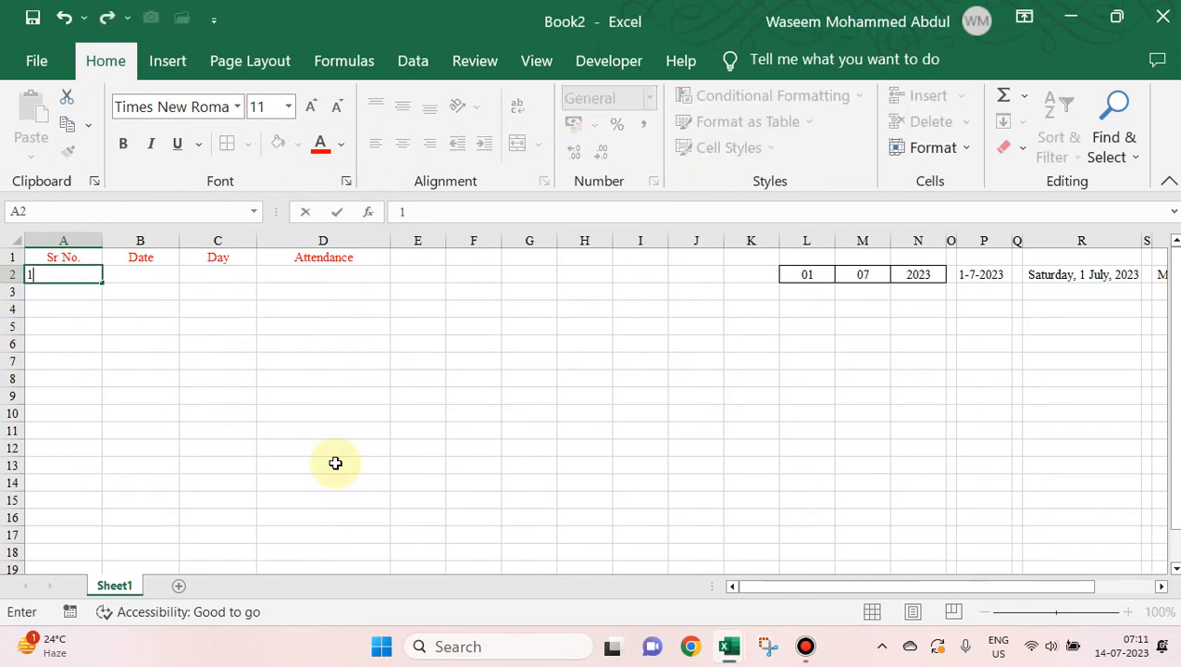
key(Tab)
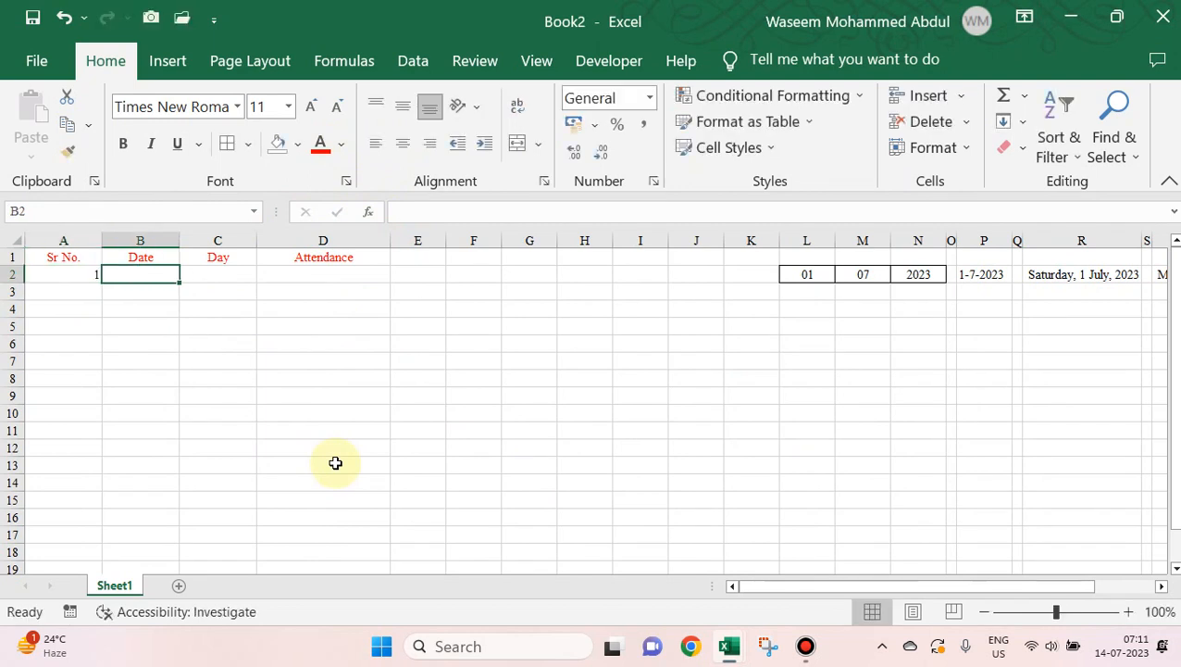
Step: Link B2 to the month's start date with the formula =R2 and fit column B's width to it
text(=)
key(Up)
key(Right)
key(Right)
key(Right)
key(Right)
key(Right)
key(Right)
key(Right)
key(Right)
key(Right)
key(Right)
key(Right)
key(Right)
key(Right)
key(Right)
key(Right)
key(Right)
key(Down)
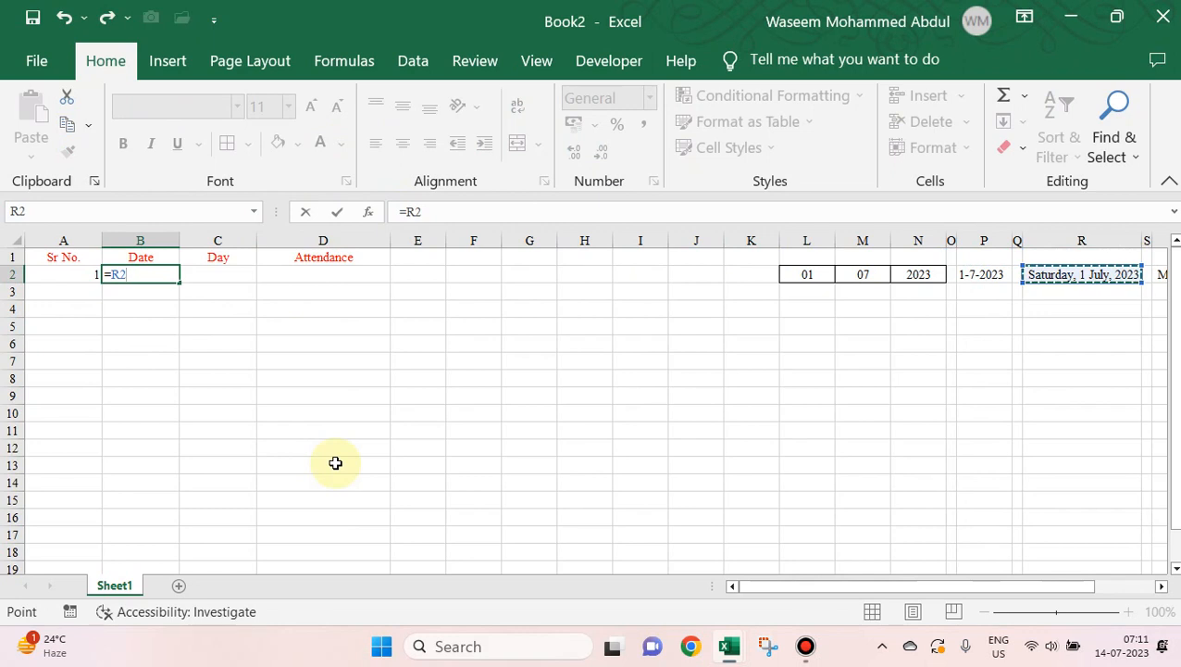
key(Tab)
key(Left)
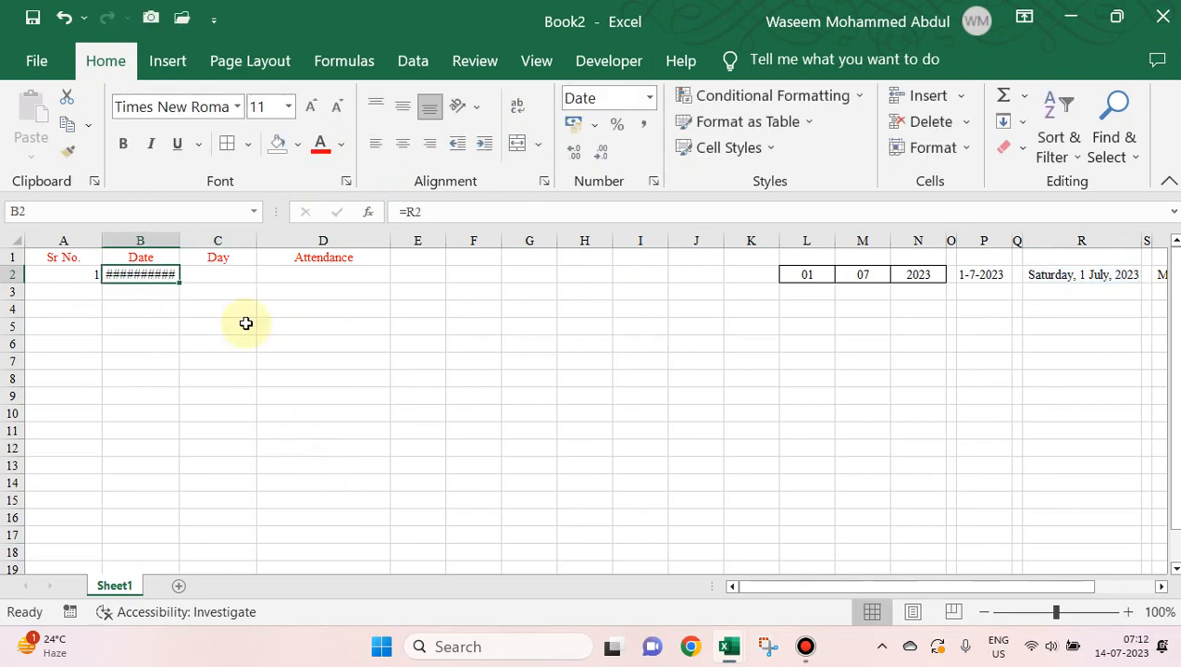
double_click(178, 240)
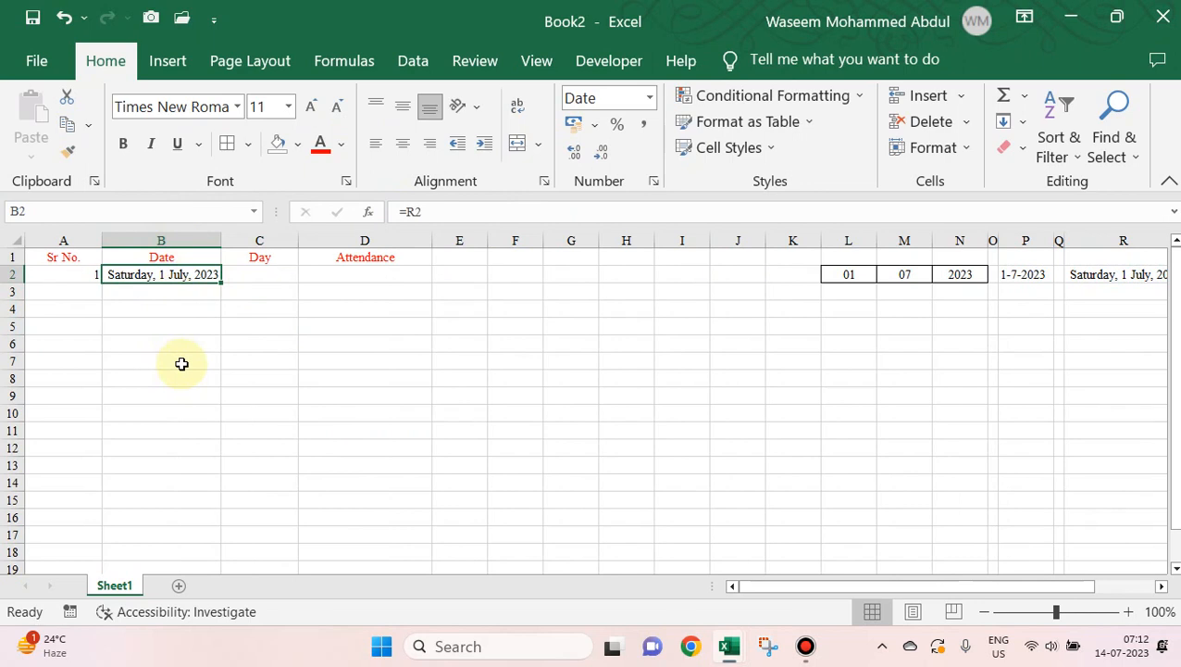
Step: Center the serial number in A2 horizontally
key(Left)
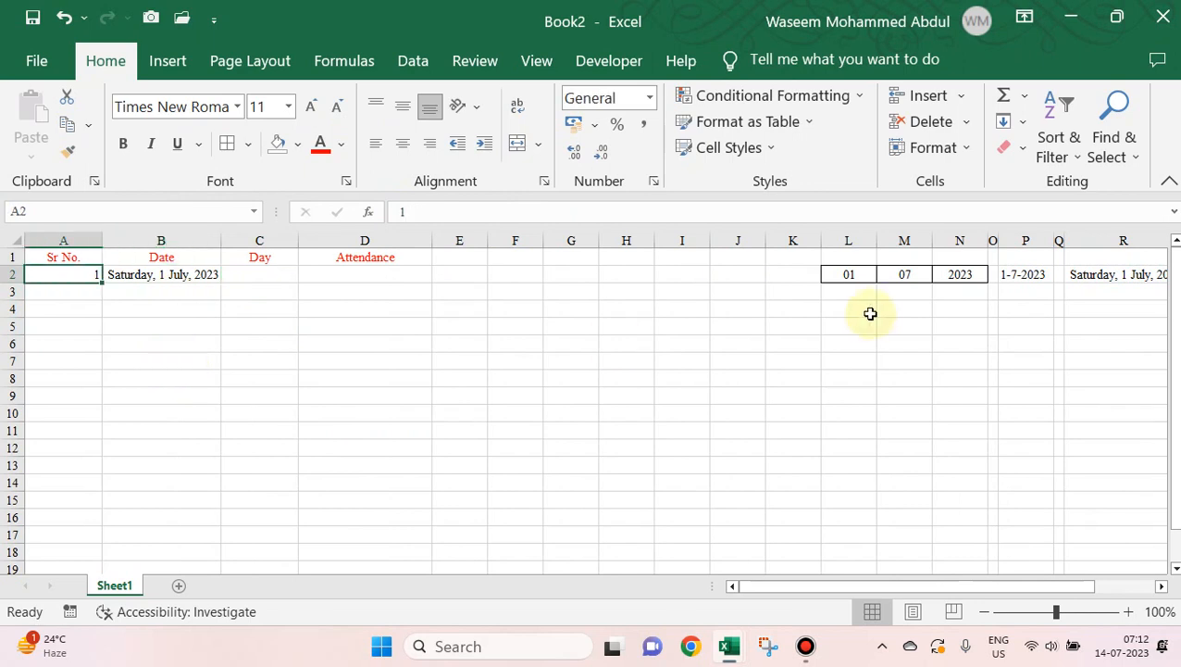
click(404, 146)
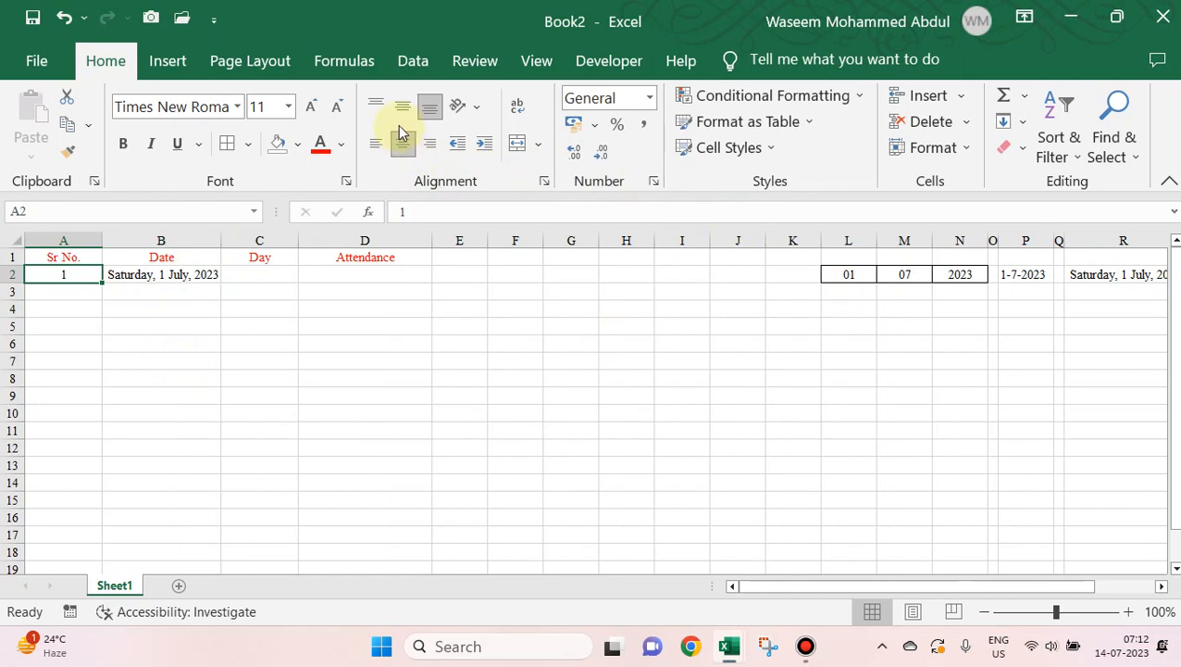
Step: Middle-align the serial number in A2 vertically
click(403, 107)
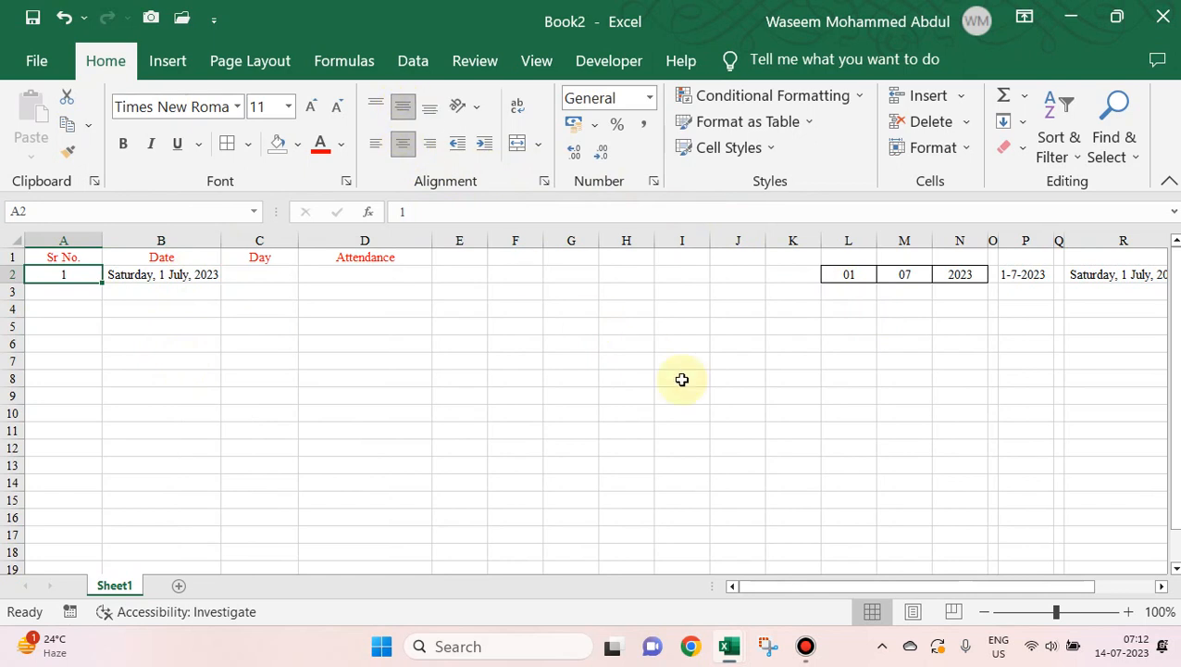
key(Down)
key(Up)
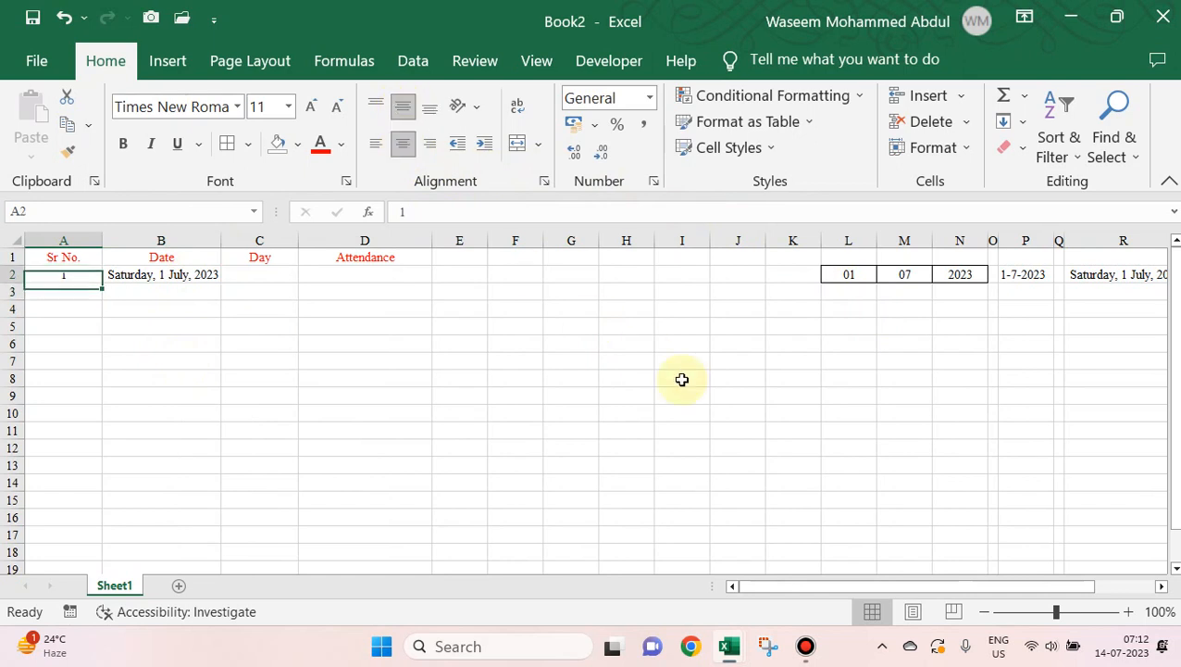
Step: Review the date inputs, start and end dates, and named day count across row 2 up to U2, returning to A2
key(Right)
key(Right)
key(Right)
key(Right)
key(Right)
key(Right)
key(Right)
key(Right)
key(Right)
key(Right)
key(Right)
key(Right)
key(Right)
key(Right)
key(Right)
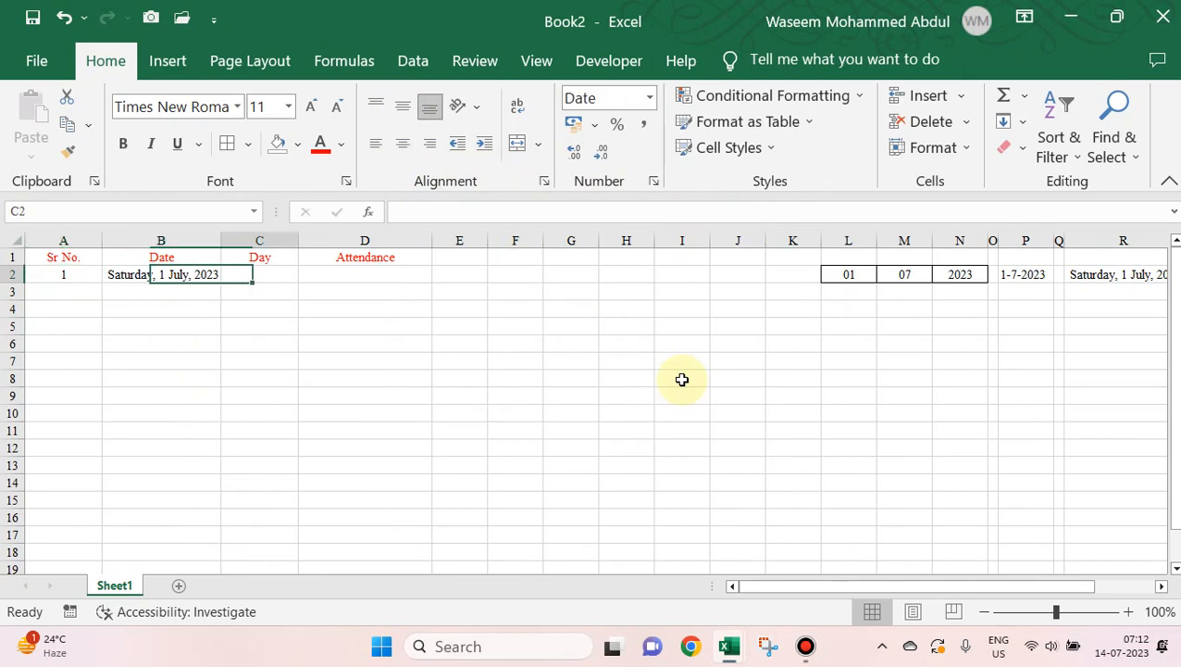
key(Left)
key(Left)
key(Left)
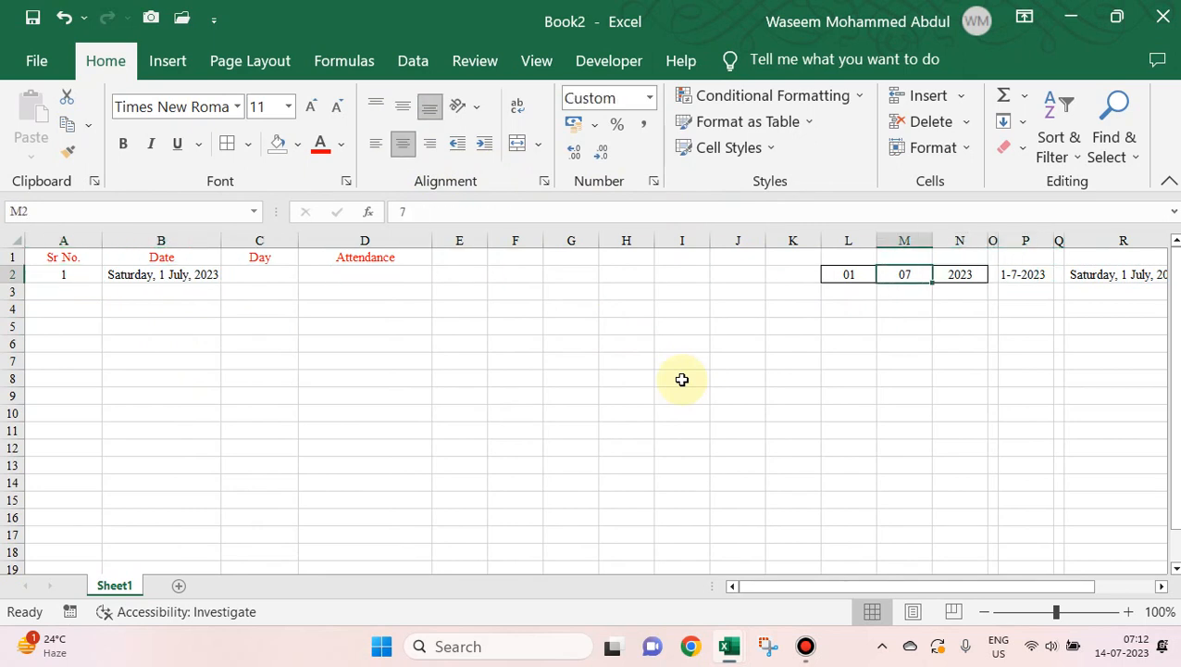
key(Right)
key(Right)
key(Right)
key(Right)
key(Right)
key(Right)
key(Right)
key(Right)
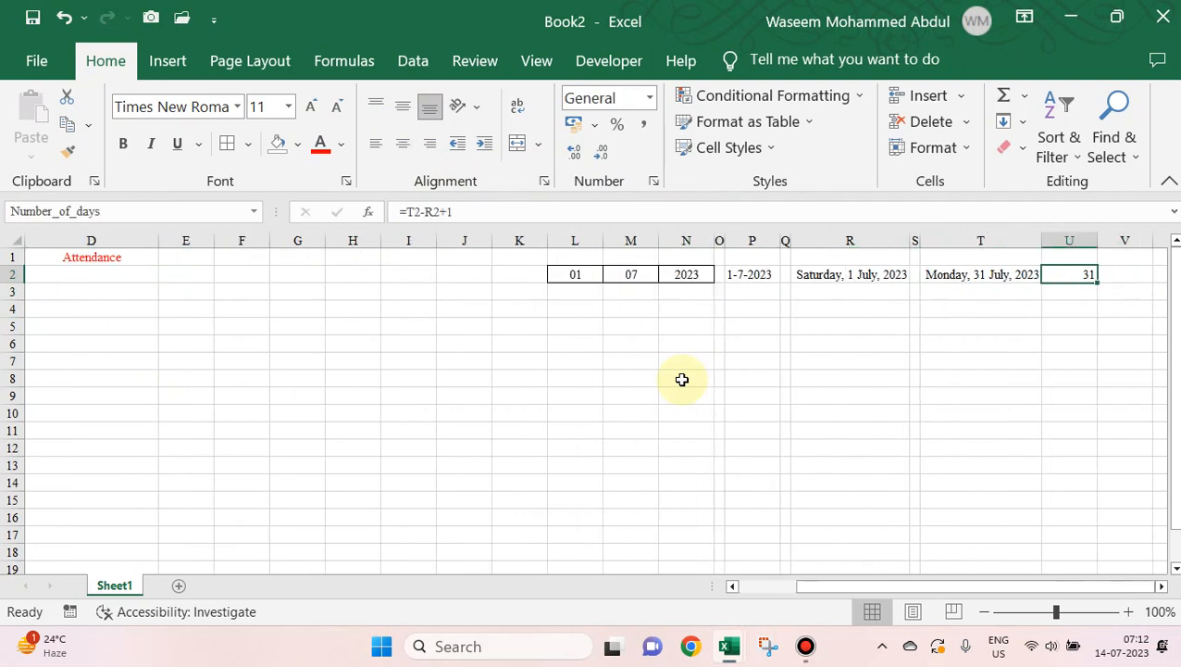
key(Left)
key(Left)
key(Left)
key(Left)
key(Left)
key(Left)
key(Left)
key(Left)
key(Left)
key(Left)
key(Left)
key(Left)
key(Left)
key(Left)
key(Left)
key(Left)
key(Left)
key(Left)
key(Left)
key(Left)
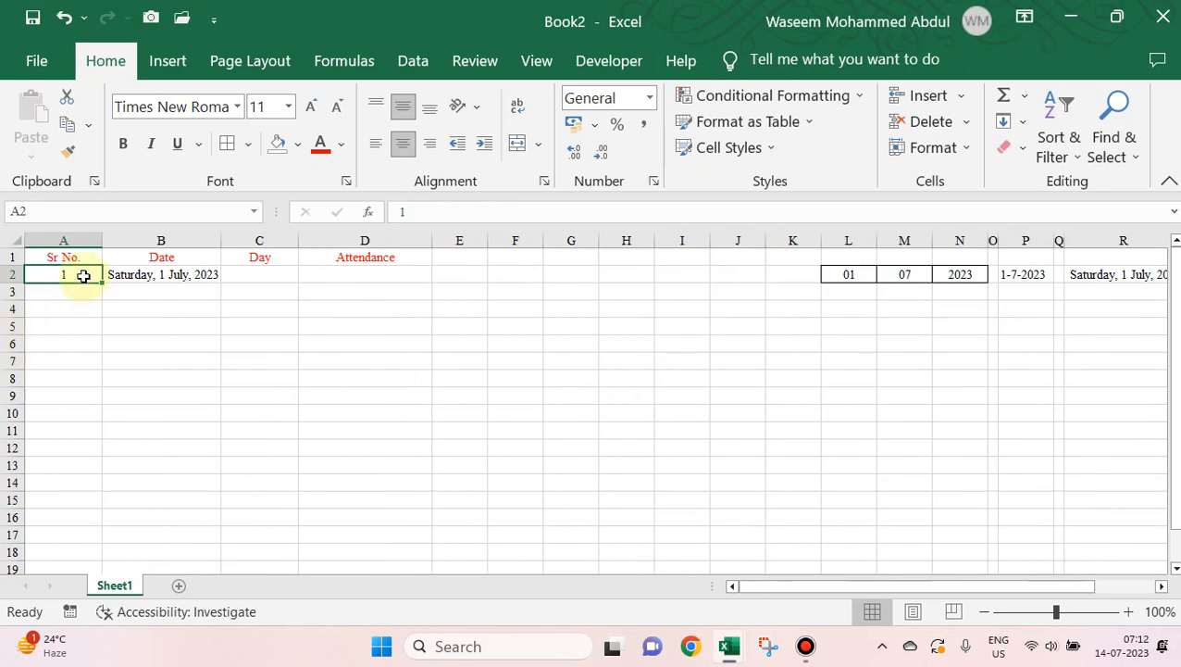
Step: Look over the empty rows of the Sr No. column below A2 and return to A2
scroll(77, 318, down, 6)
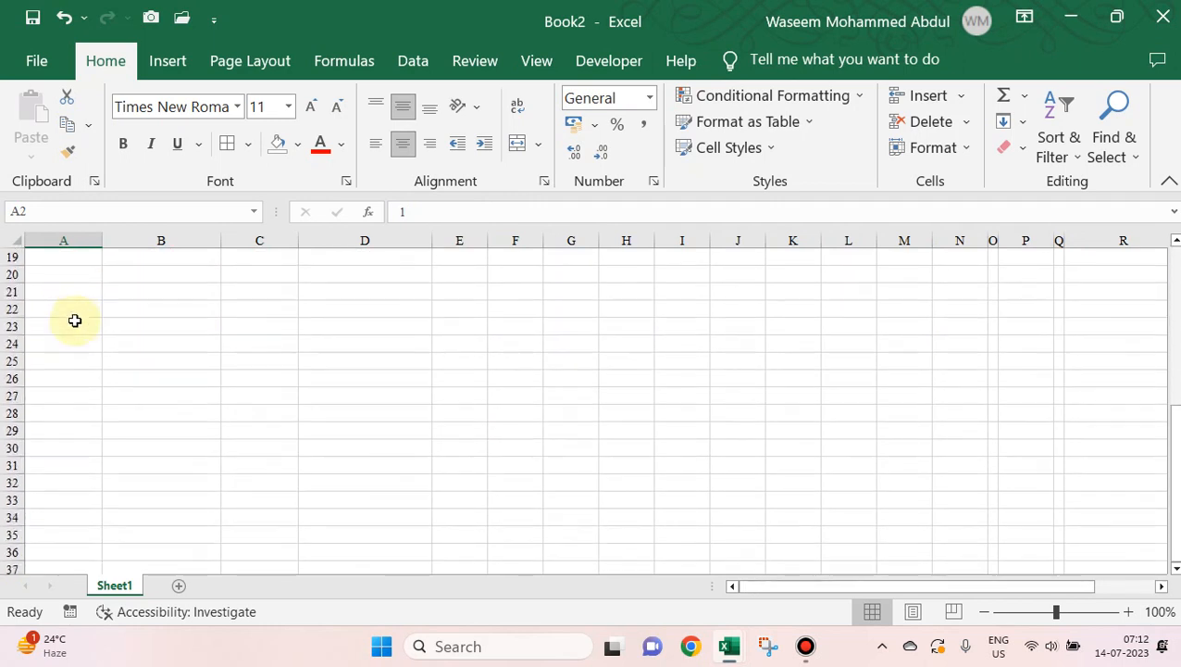
click(76, 380)
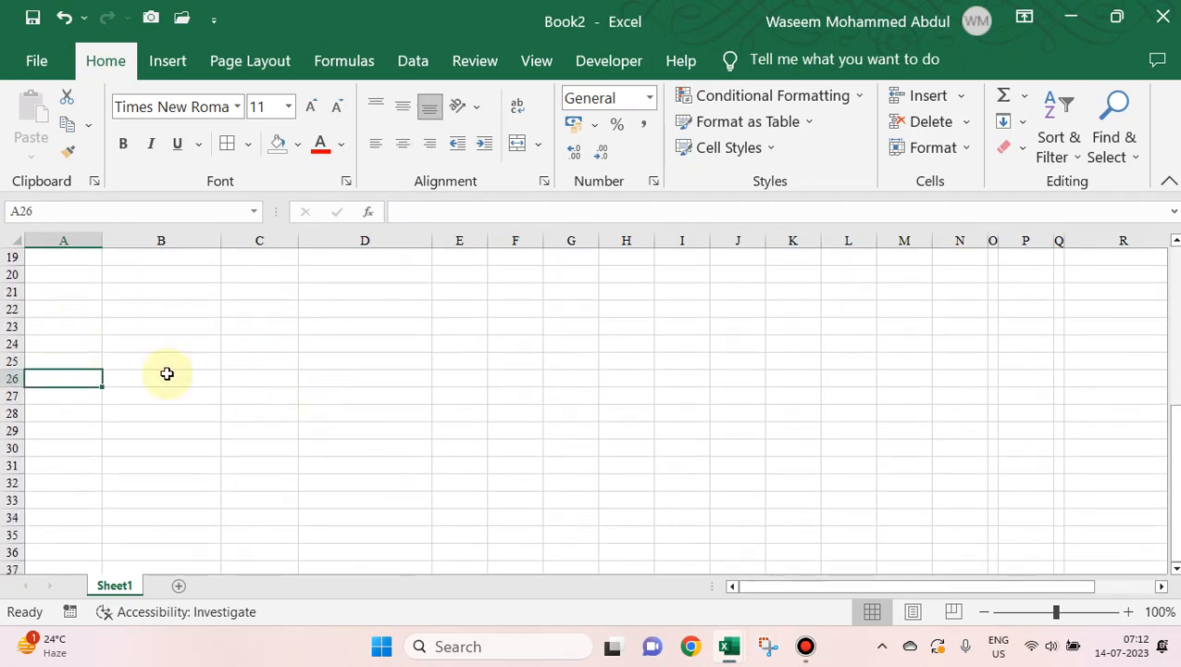
click(58, 413)
scroll(71, 395, up, 4)
scroll(70, 396, up, 3)
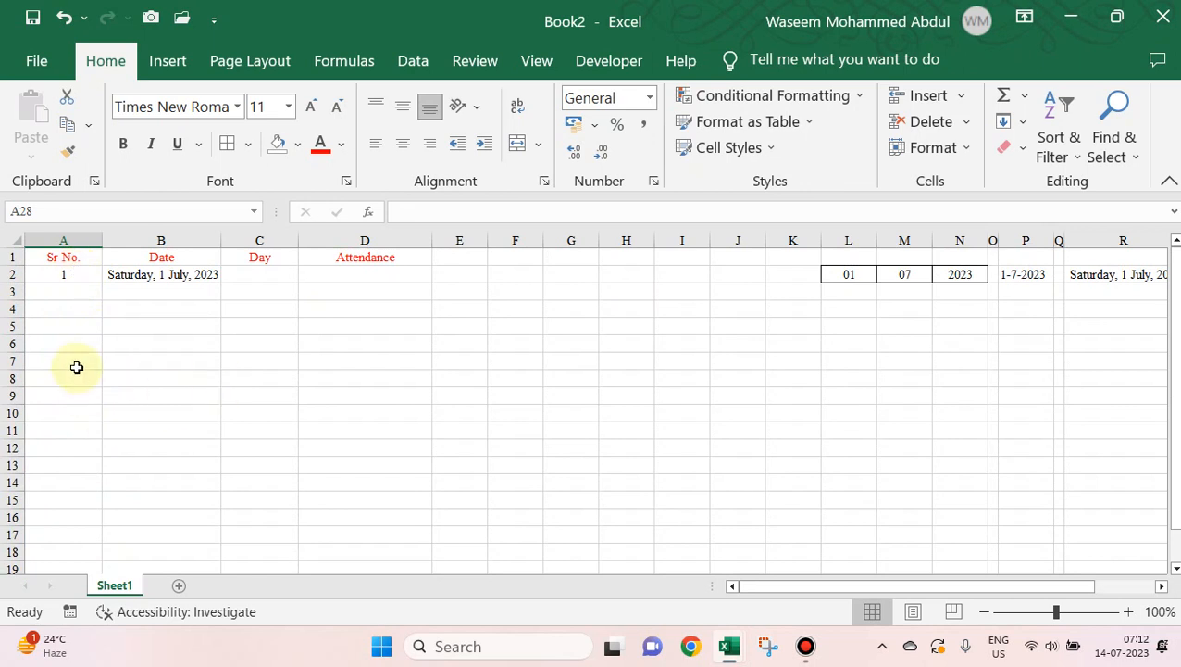
scroll(58, 371, down, 9)
scroll(54, 384, down, 1)
scroll(47, 358, up, 4)
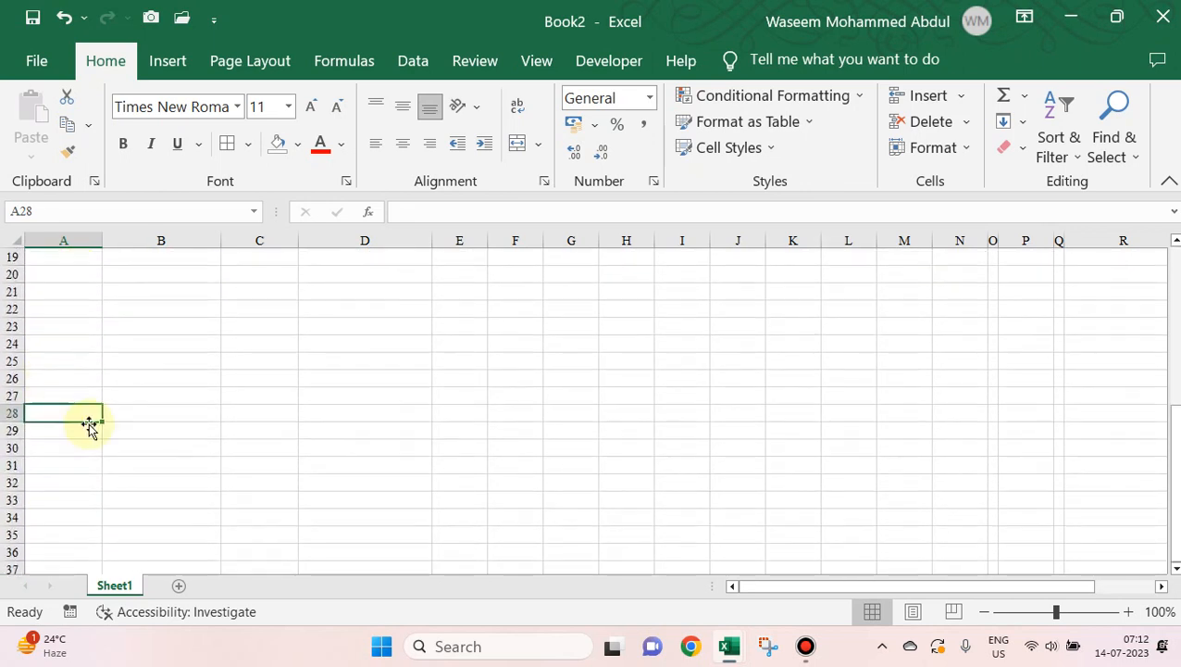
scroll(90, 369, up, 1)
scroll(89, 370, up, 6)
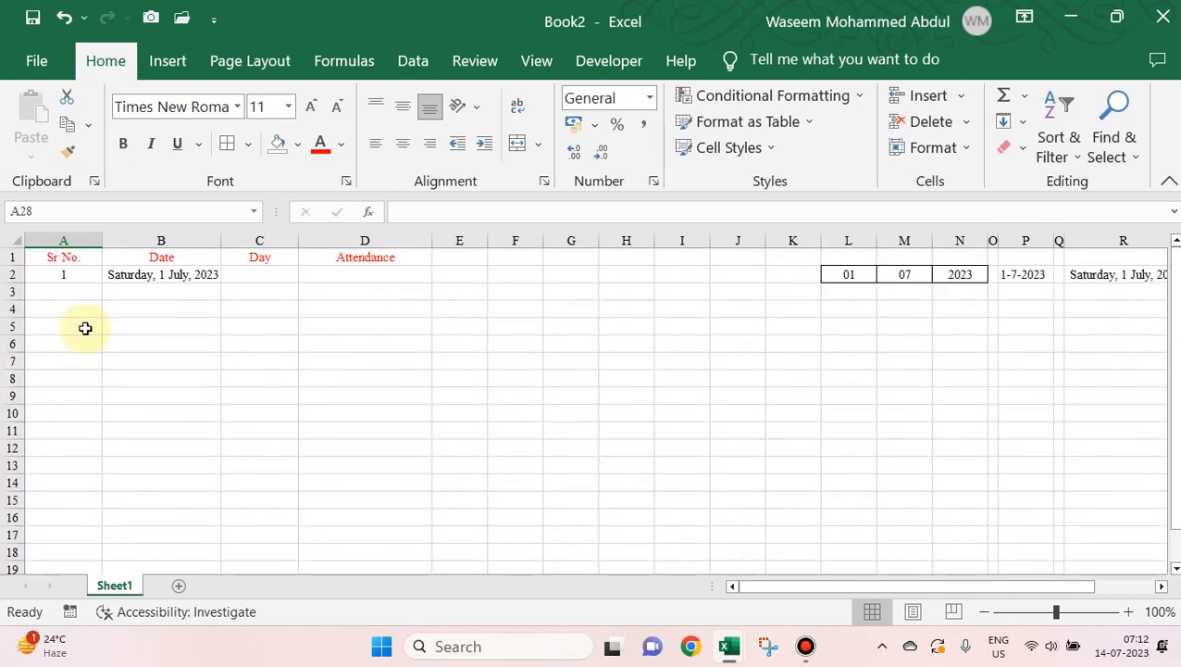
click(65, 274)
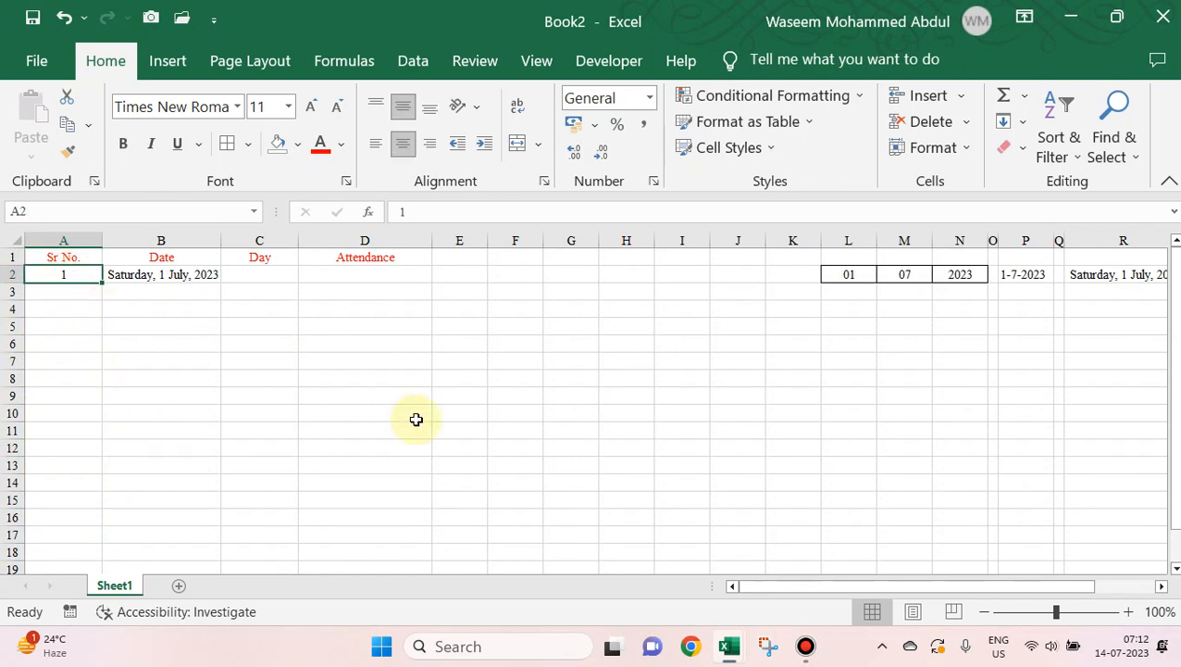
key(Right)
key(Left)
key(Down)
key(Up)
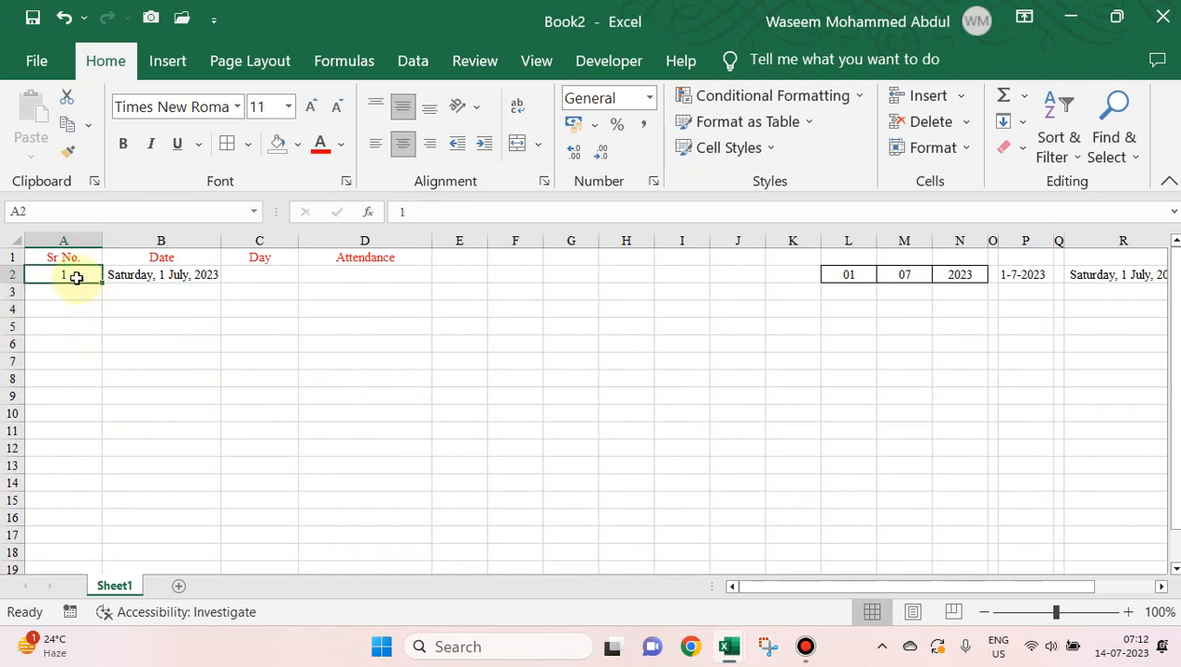
Step: Start recording Macro2 in this workbook with Ctrl+u assigned as its shortcut
click(597, 71)
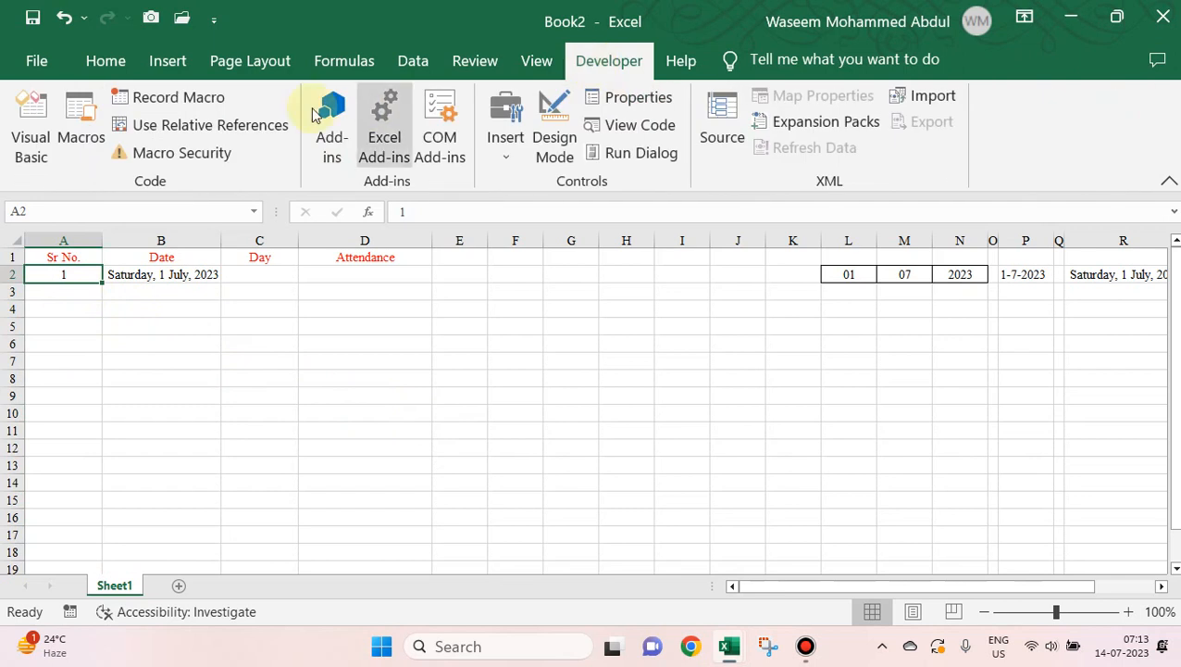
click(185, 102)
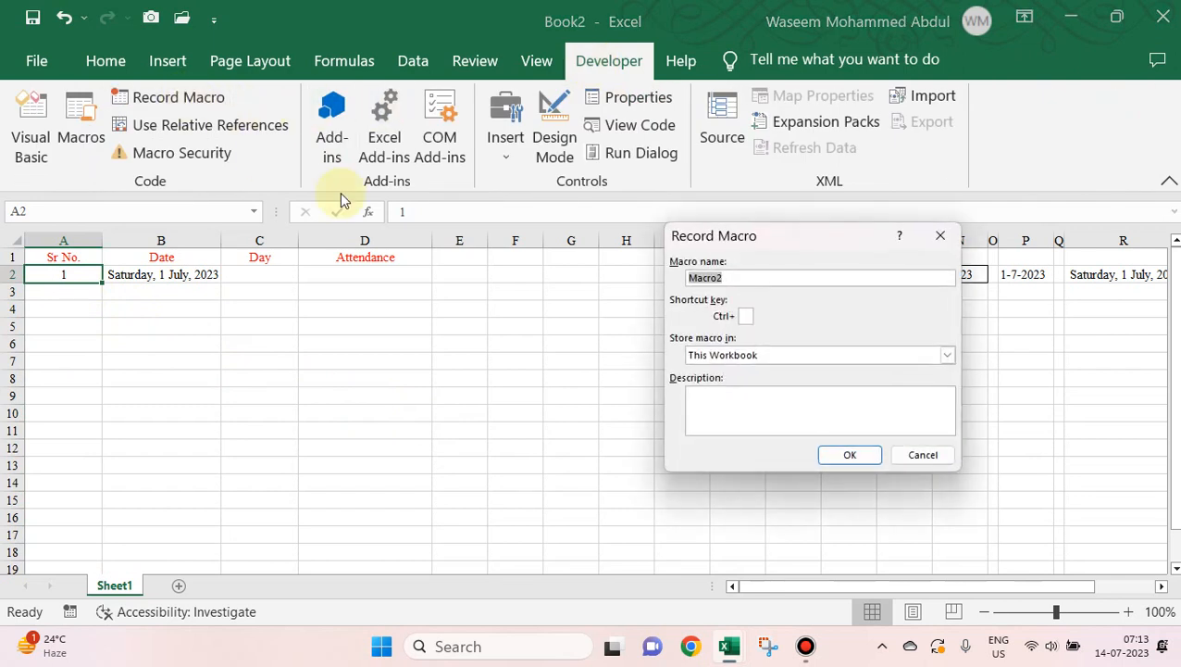
click(746, 315)
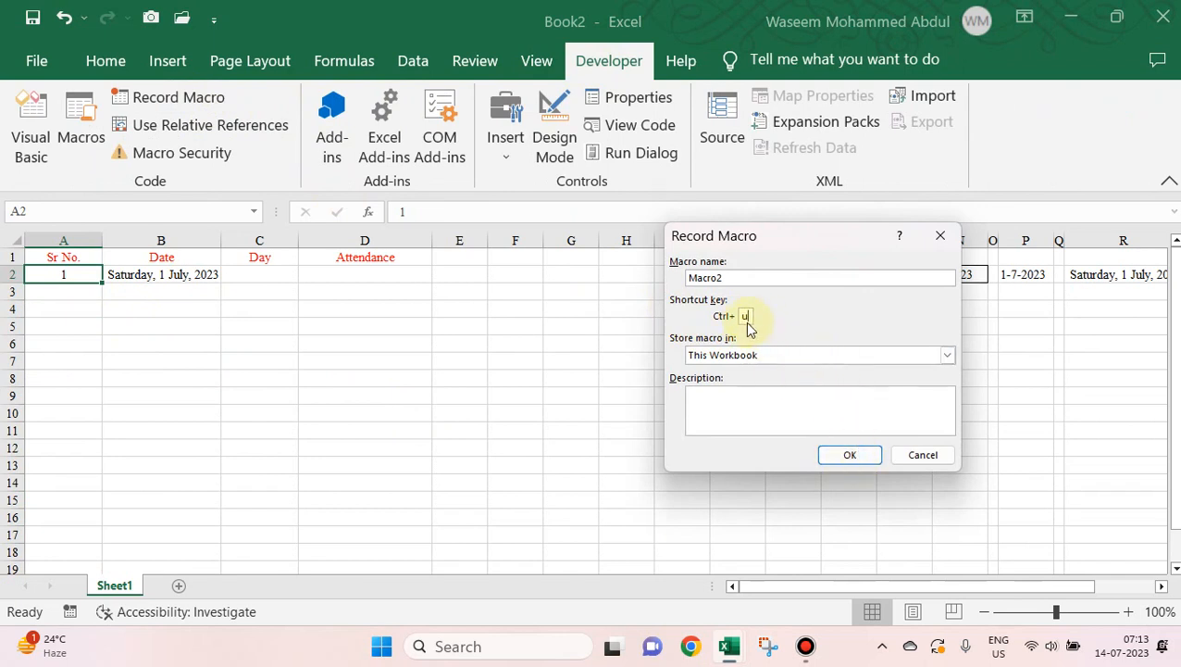
click(846, 459)
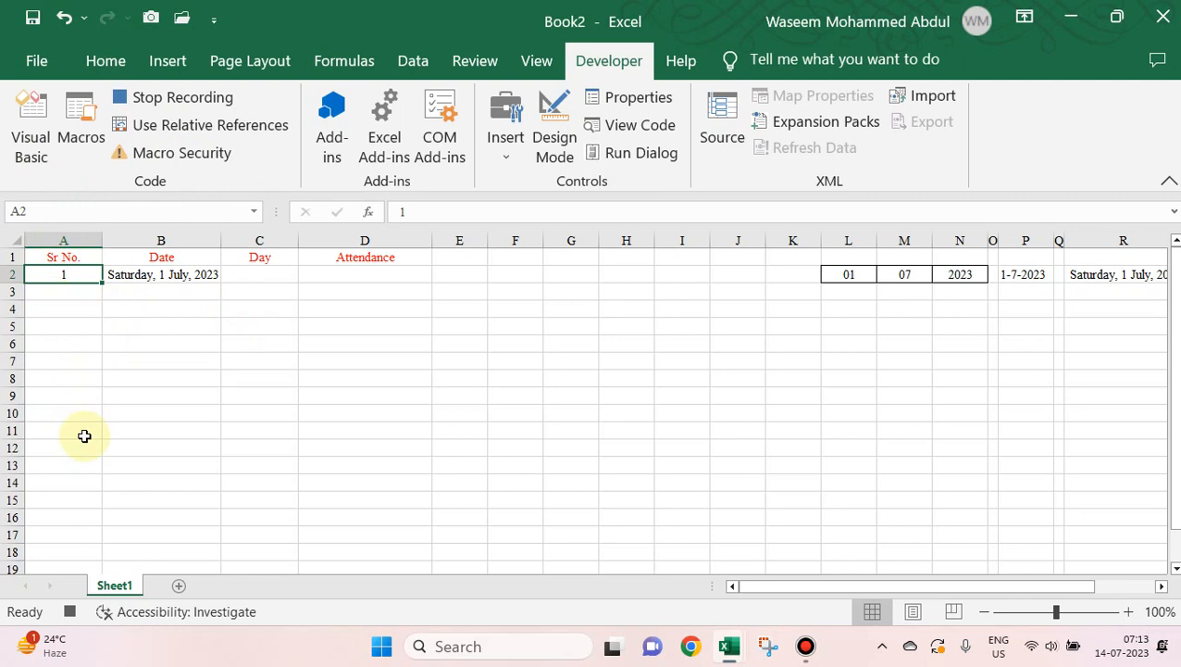
Step: Check the number of days in U2 and return to the first serial number in A2
click(936, 270)
key(Right)
key(Right)
key(Right)
key(Right)
key(Right)
key(Right)
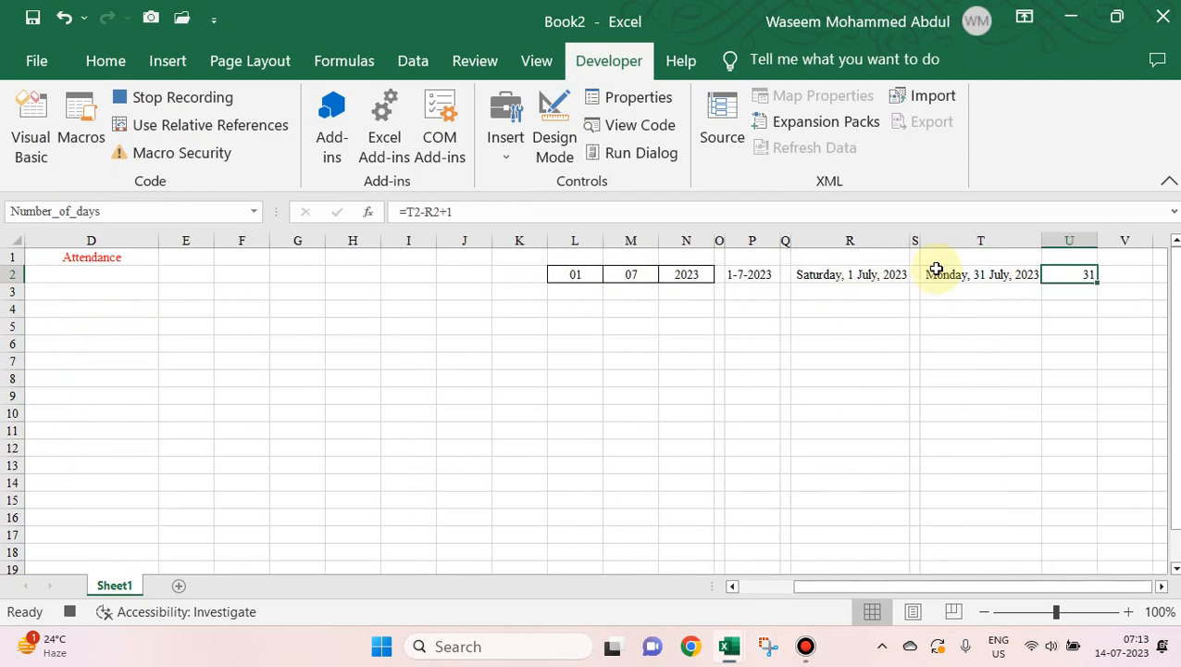
key(Left)
key(Left)
key(Left)
key(Left)
key(Left)
key(Left)
key(Left)
key(Left)
key(Left)
key(Left)
key(Left)
key(Left)
key(Left)
key(Left)
key(Left)
key(Left)
key(Left)
key(Left)
key(Left)
key(Left)
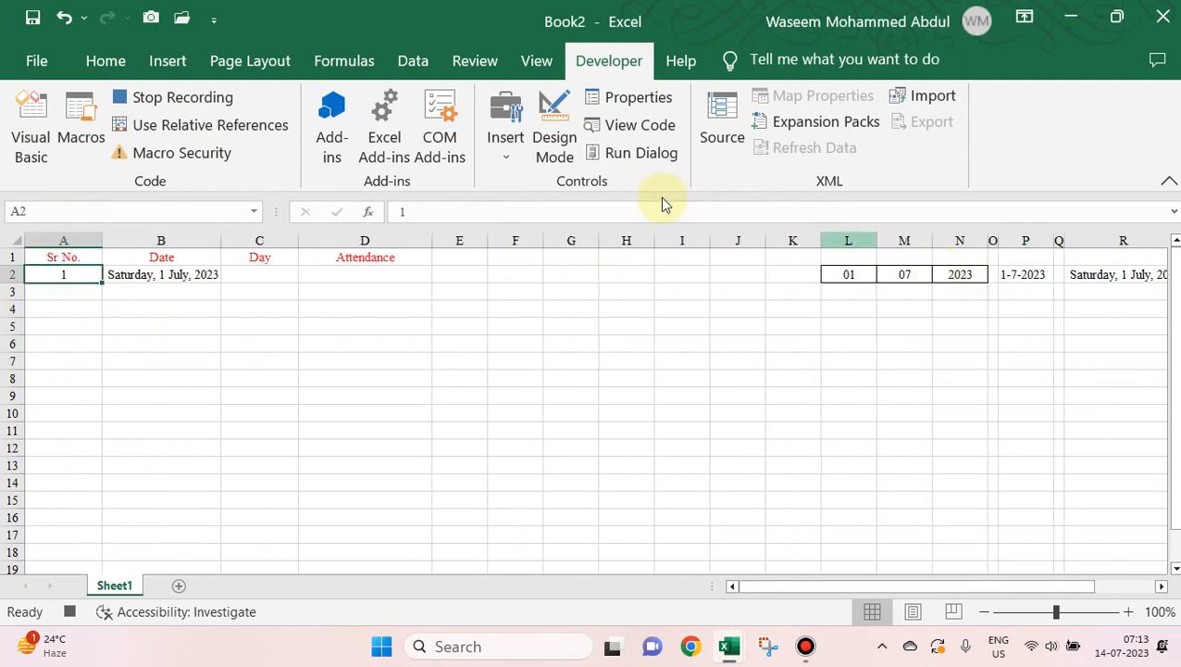
Step: Fill a linear series down column A from A2 with step value 1 and stop value 31
click(109, 62)
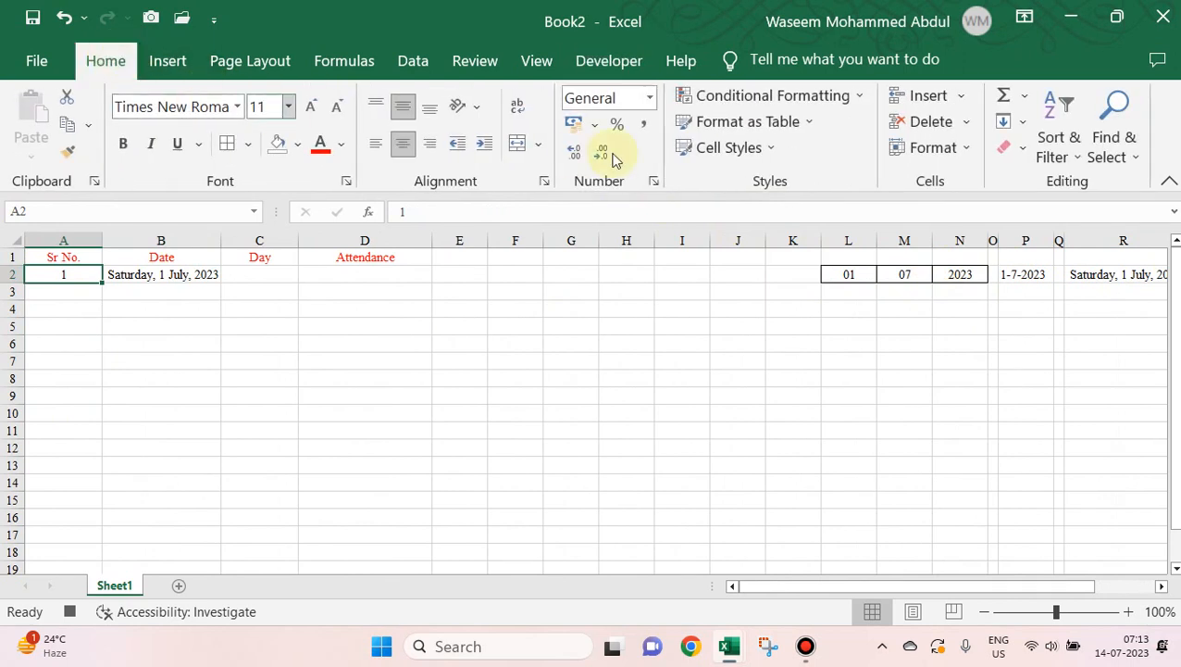
click(1018, 127)
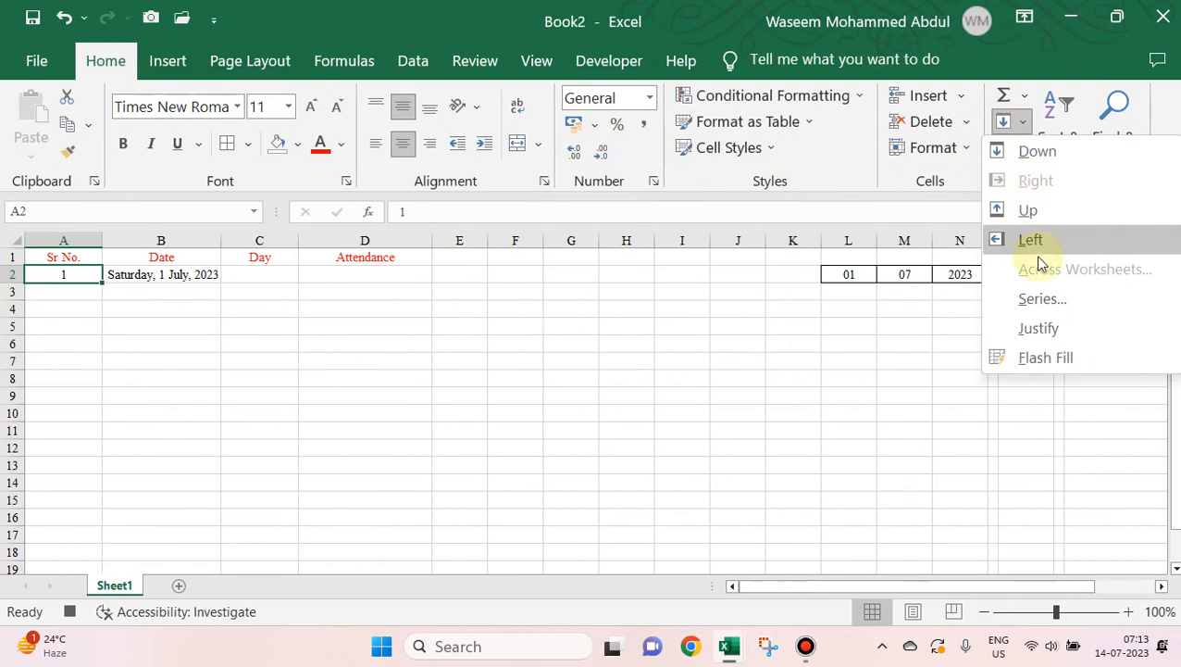
click(1040, 298)
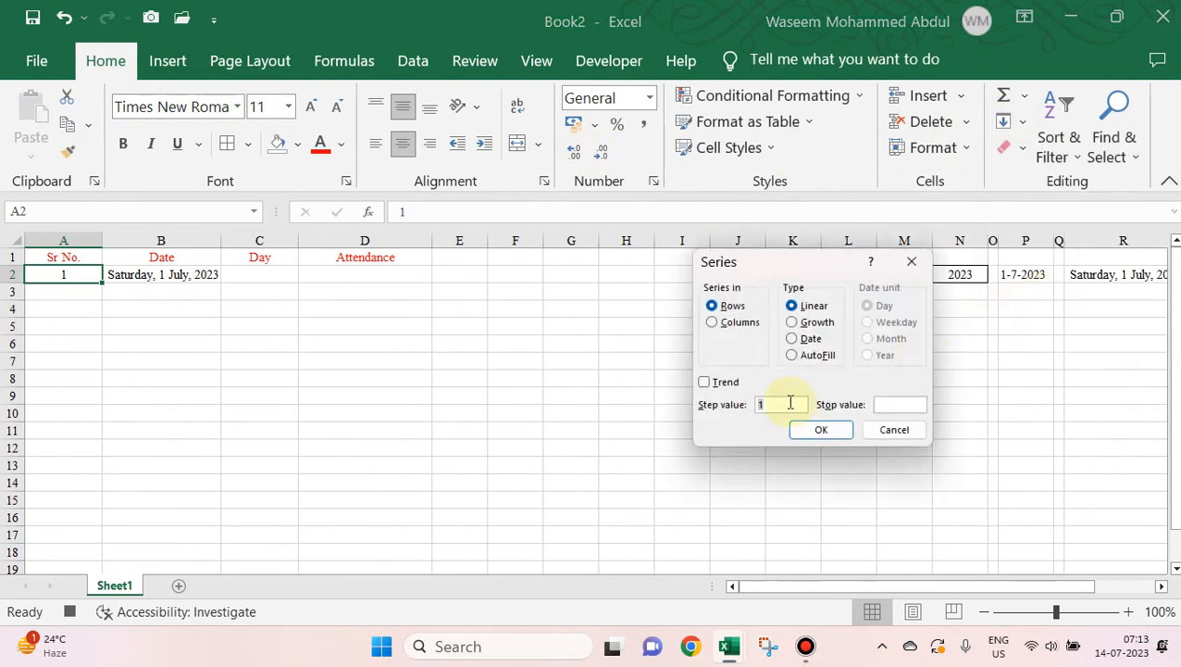
drag(789, 257, 505, 336)
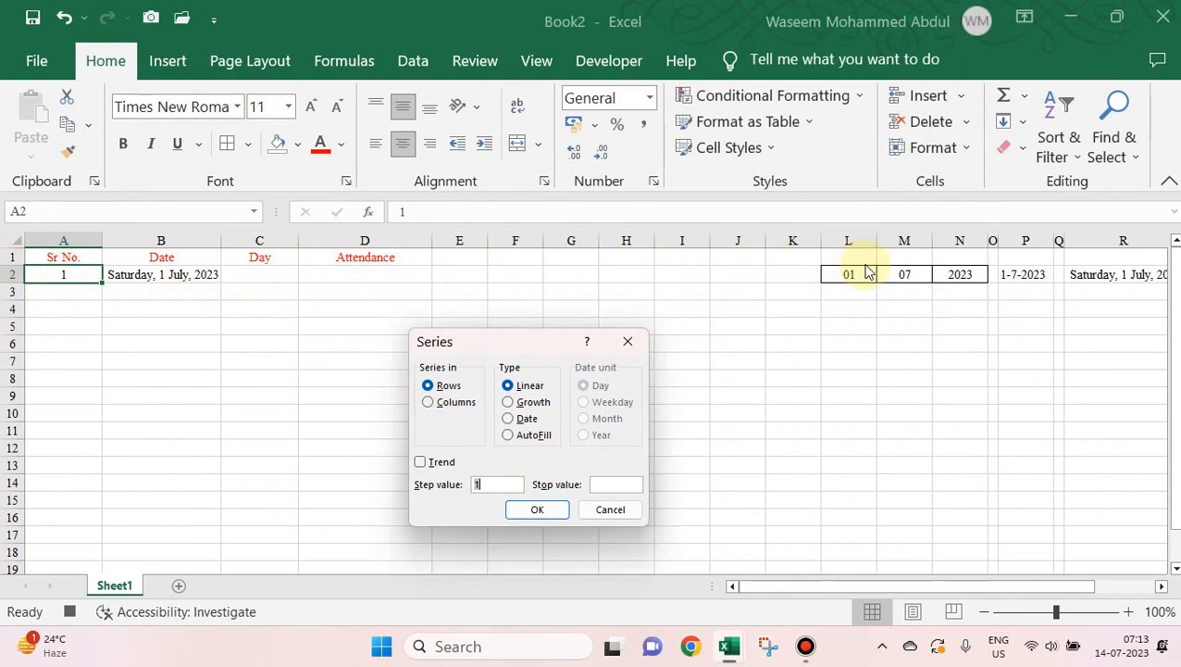
click(455, 408)
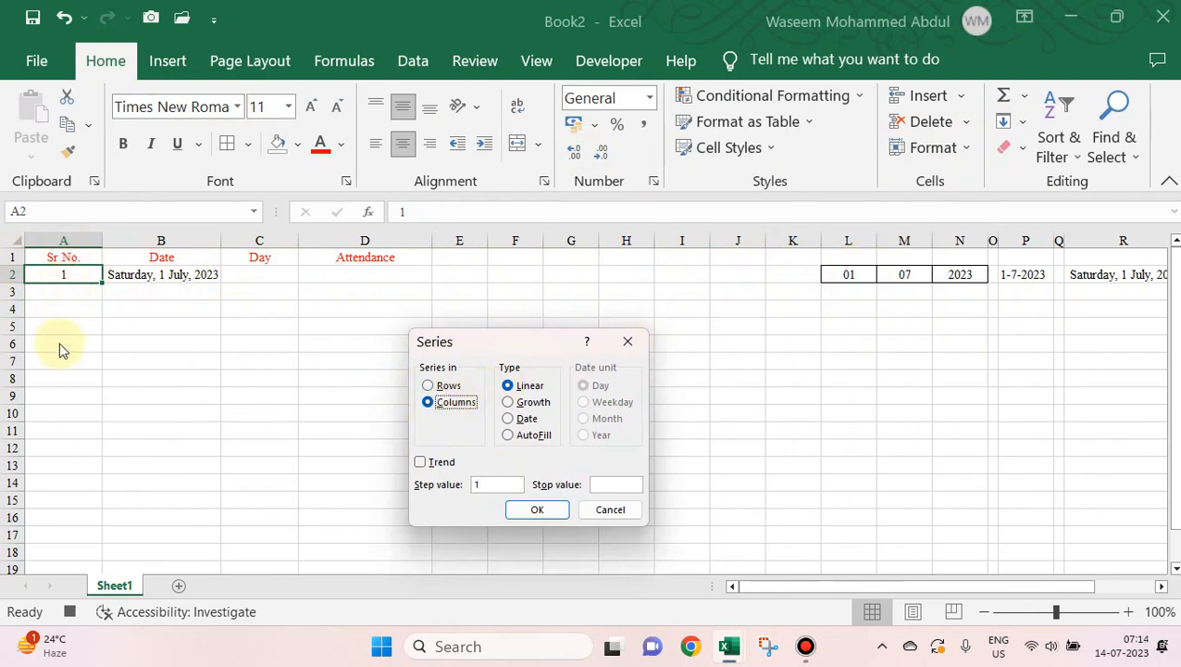
click(495, 485)
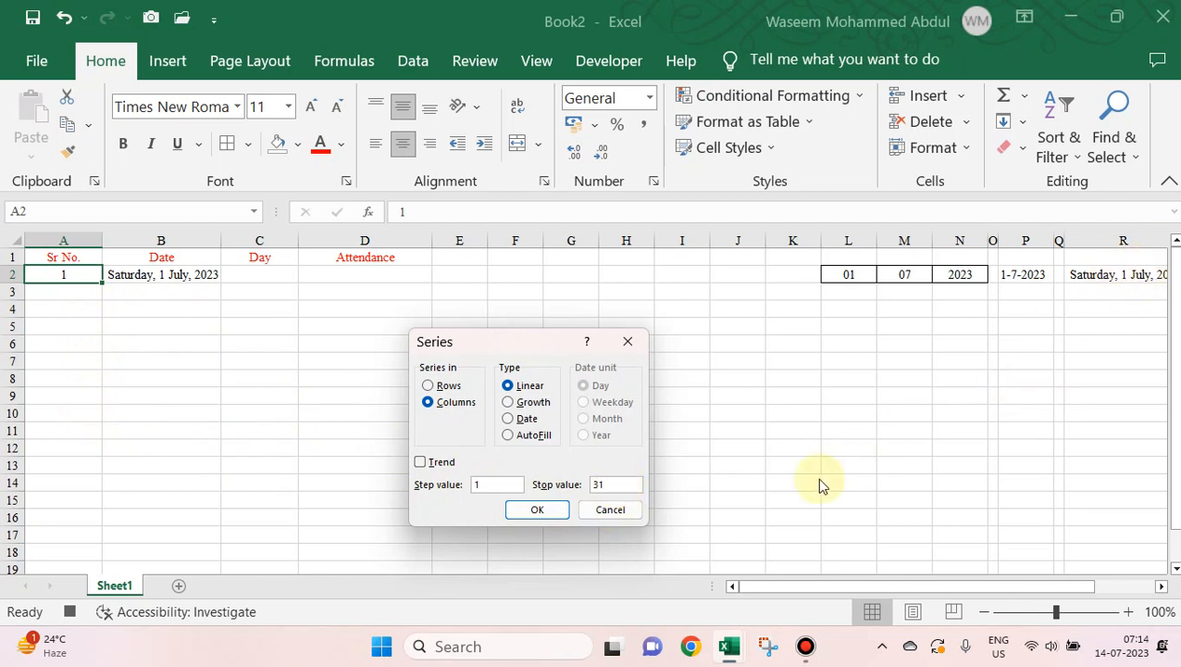
click(537, 510)
Step: Check the filled serial numbers down column A and stop recording the macro
scroll(374, 491, down, 2)
scroll(374, 491, down, 6)
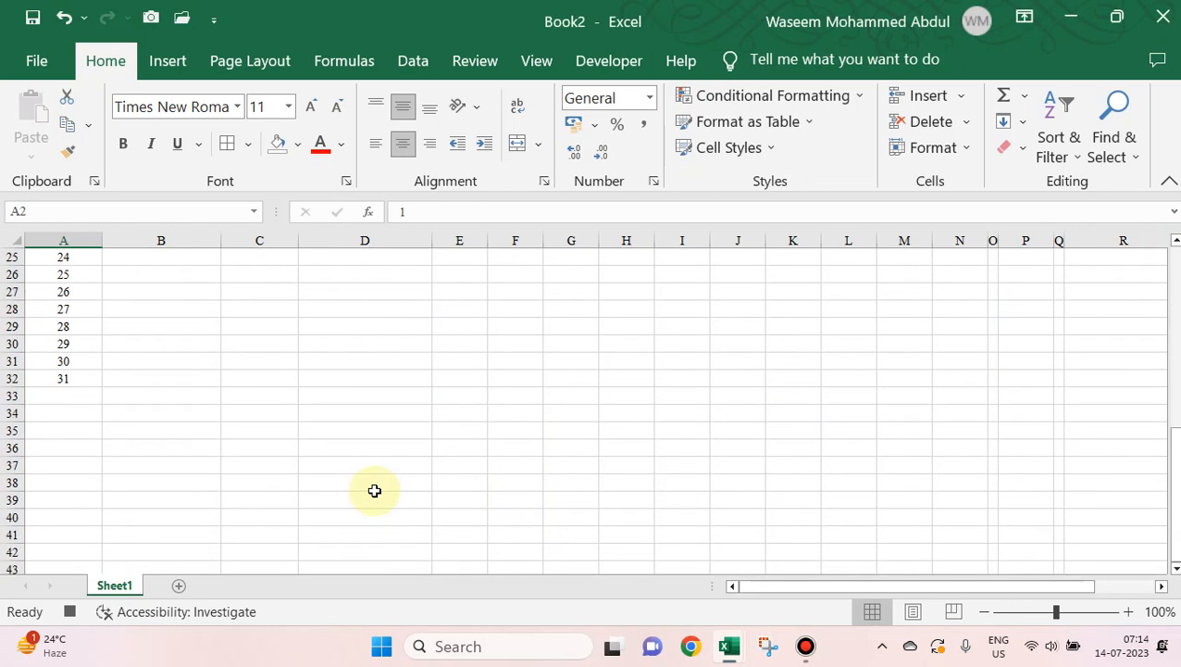
scroll(374, 491, up, 8)
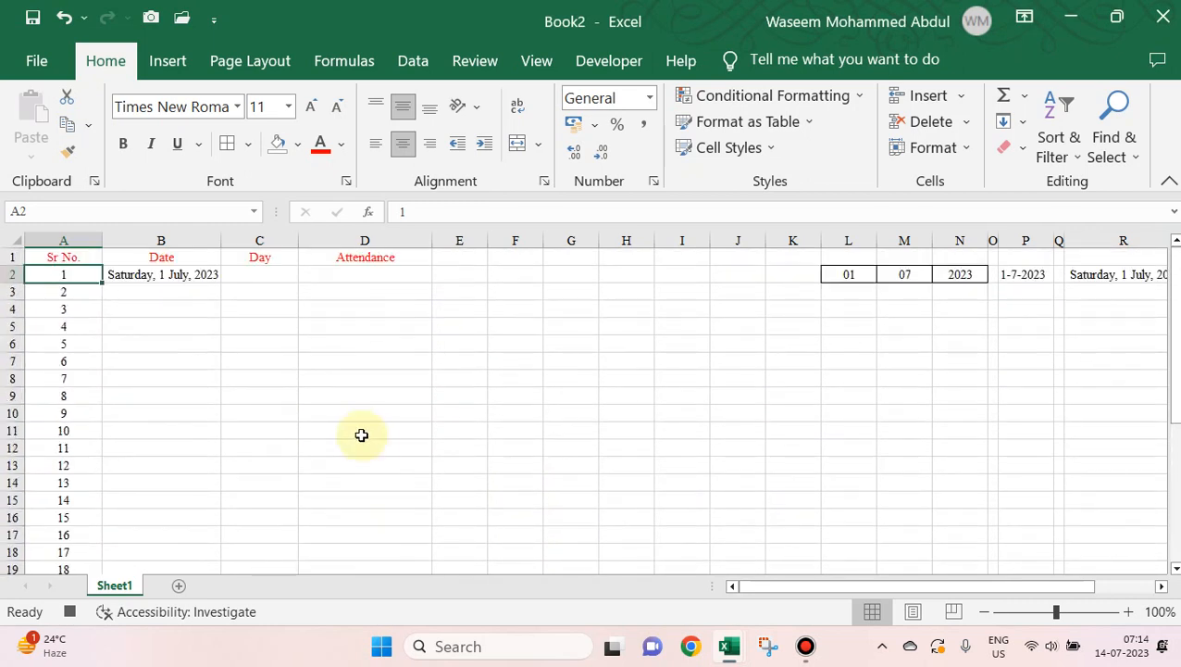
click(602, 63)
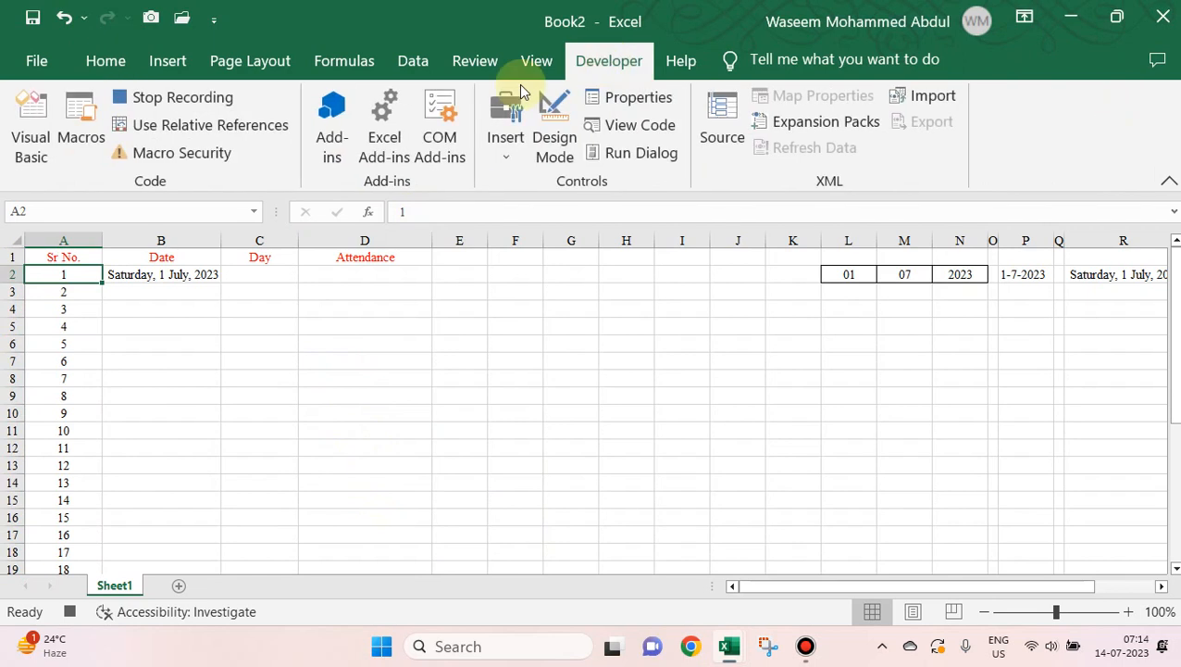
click(155, 98)
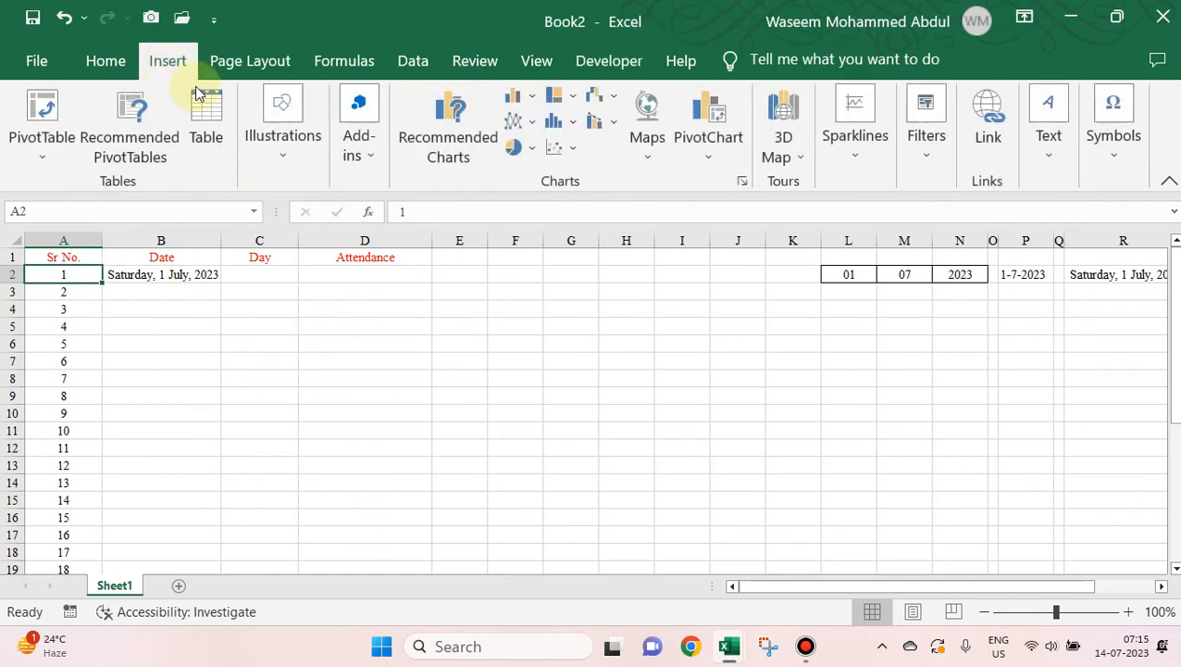
Step: Draw a rectangle about 19.45 cm wide and 6.75 cm high over E6:R18 and give it the white-filled, green-outlined style
click(278, 103)
click(323, 222)
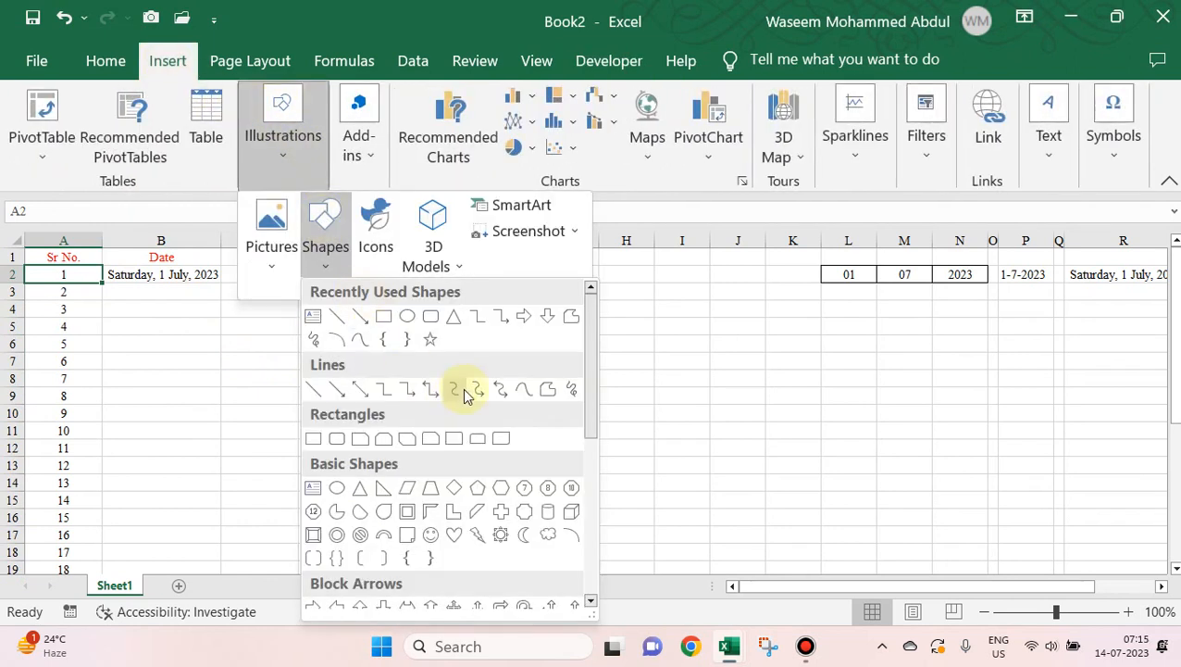
click(390, 339)
drag(467, 337, 1107, 558)
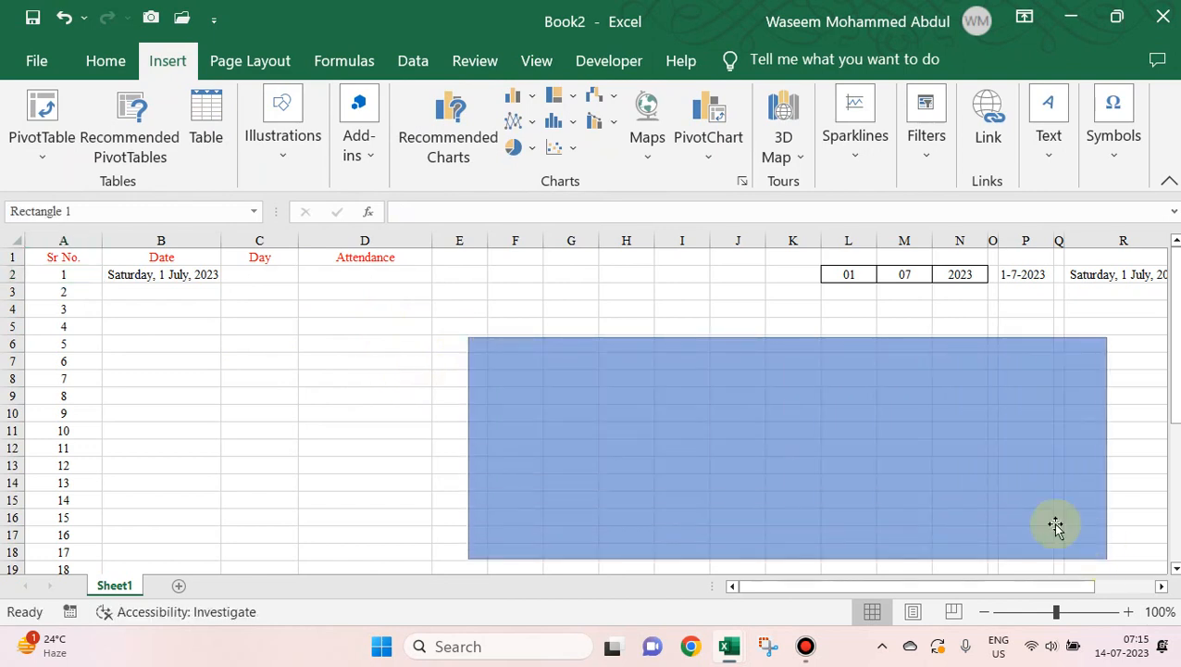
click(273, 137)
Step: Add the text "Dynamic Attendance Sheet" inside the rectangle
right_click(596, 396)
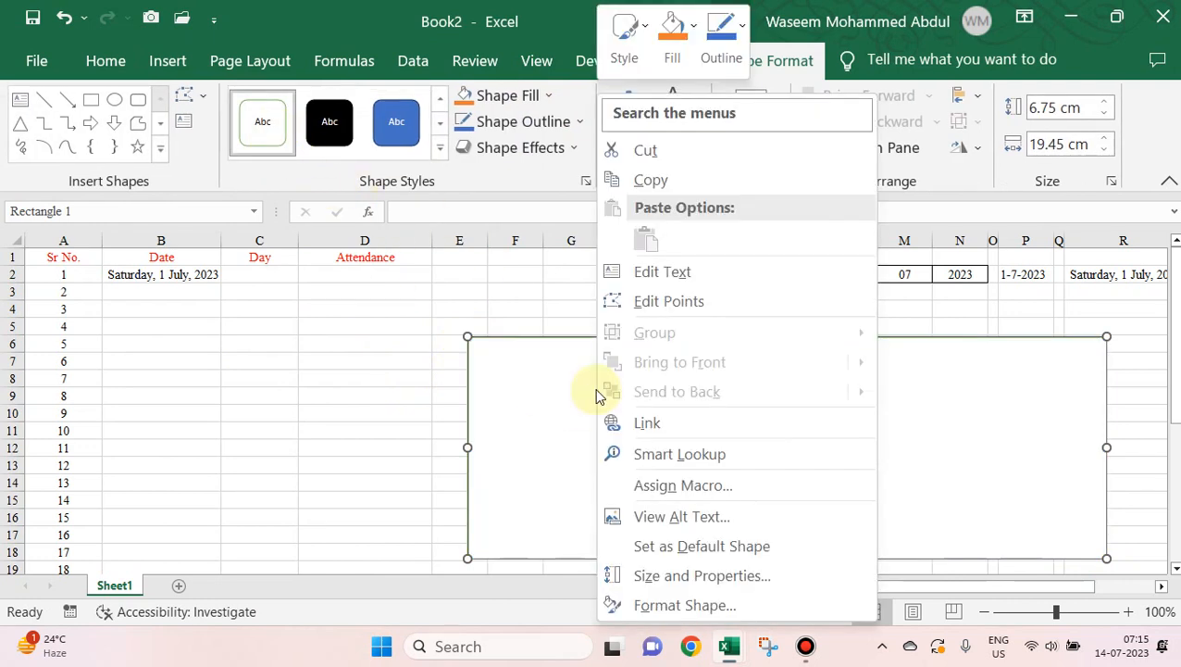
click(660, 273)
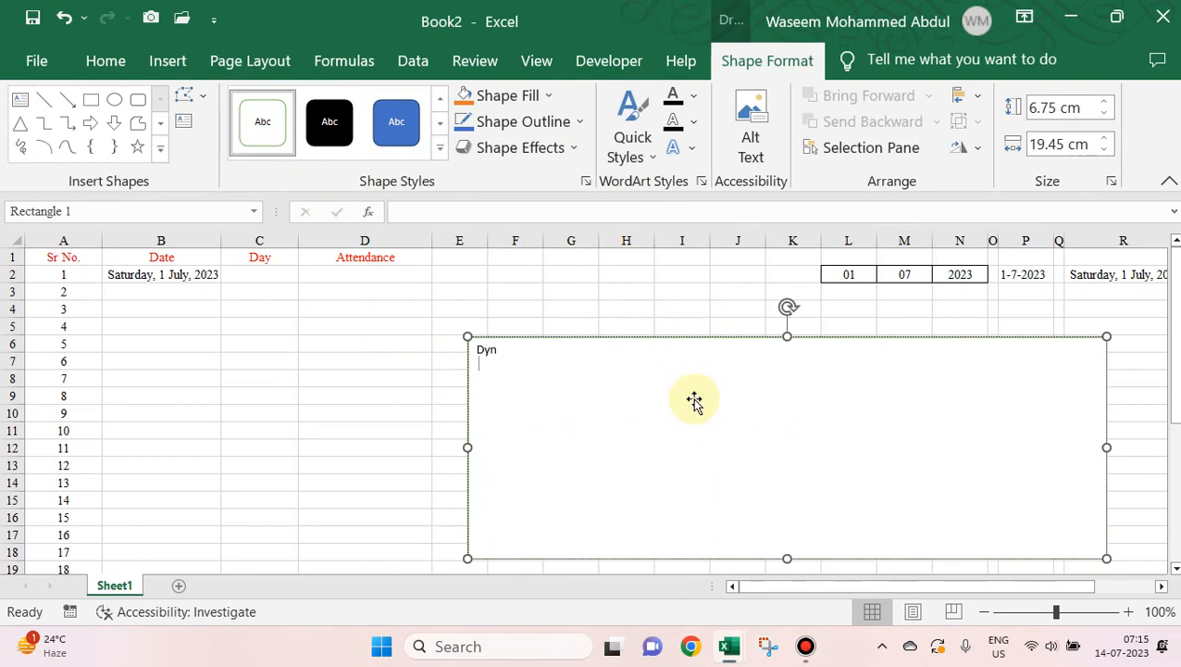
text(Dynamic Attendance Sheet)
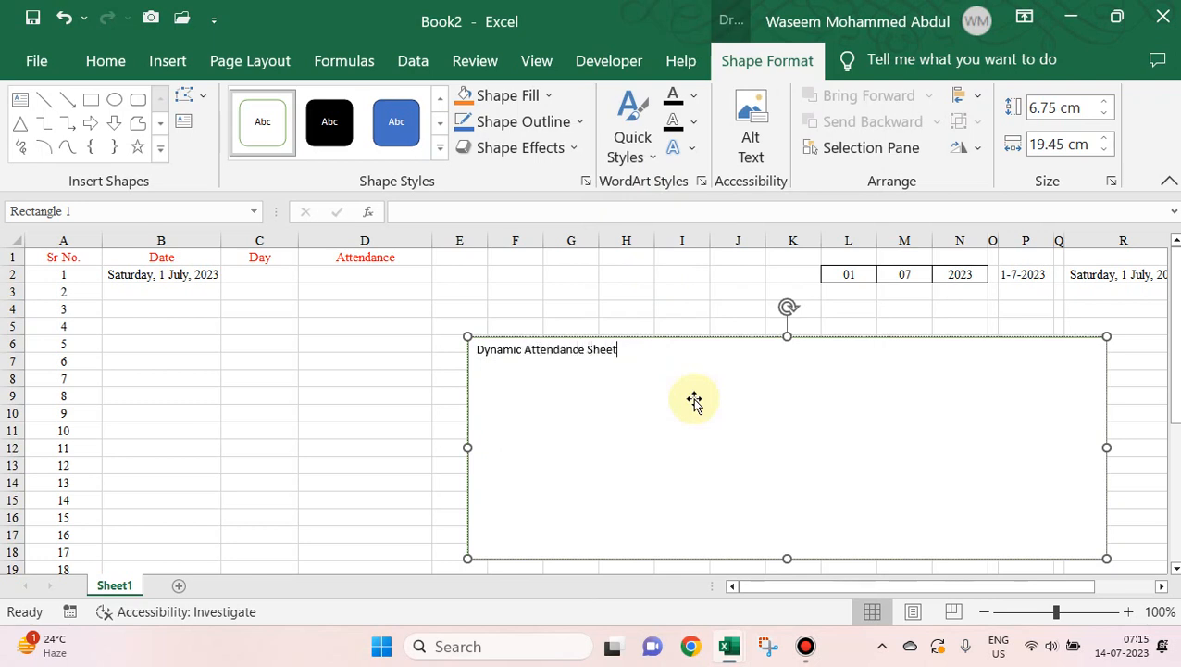
Step: Centre the rectangle's title text both horizontally and vertically inside the shape
key(ctrl+shift+Left)
key(ctrl+shift+Left)
key(ctrl+shift+Left)
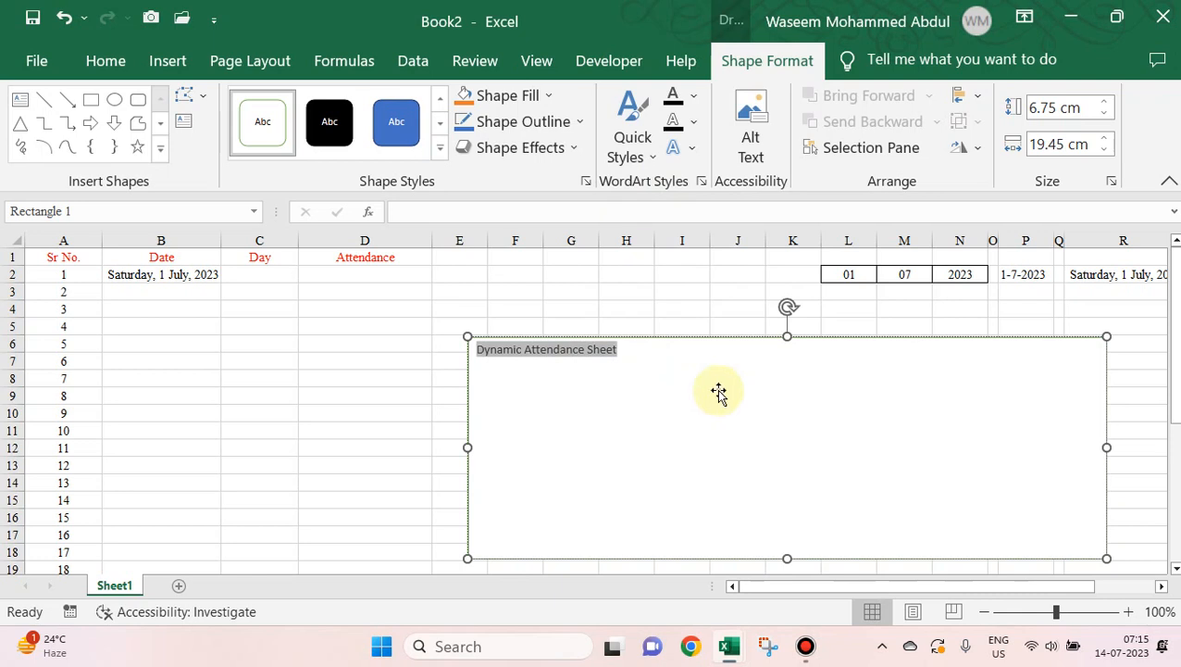
click(109, 61)
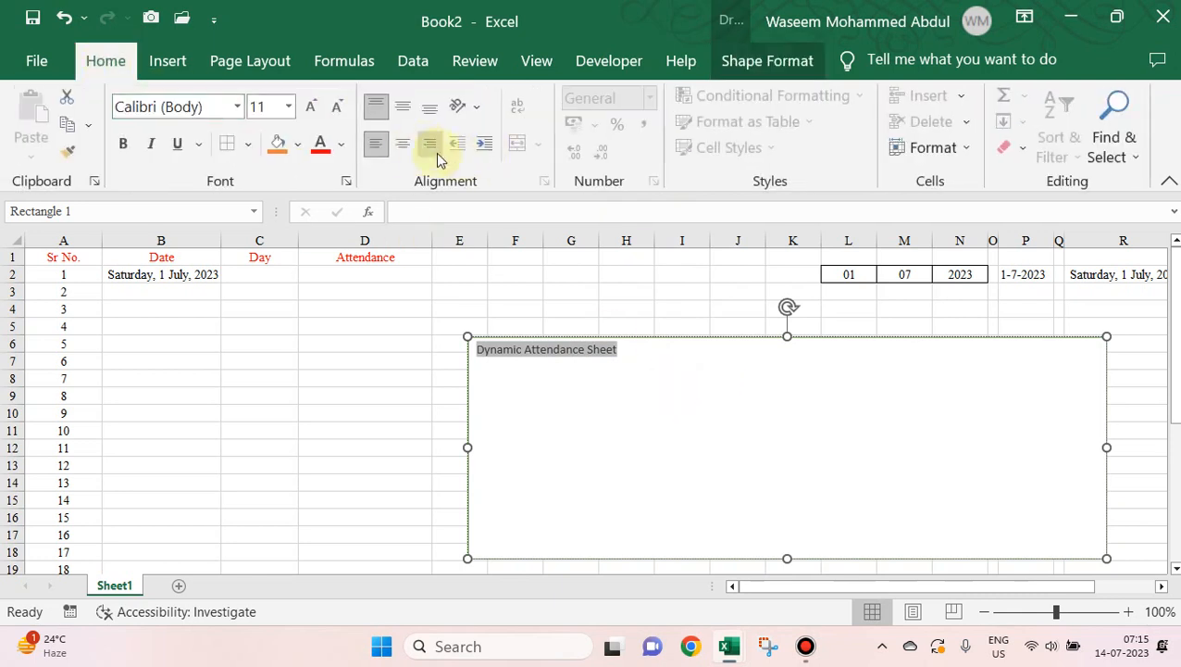
click(403, 143)
click(402, 106)
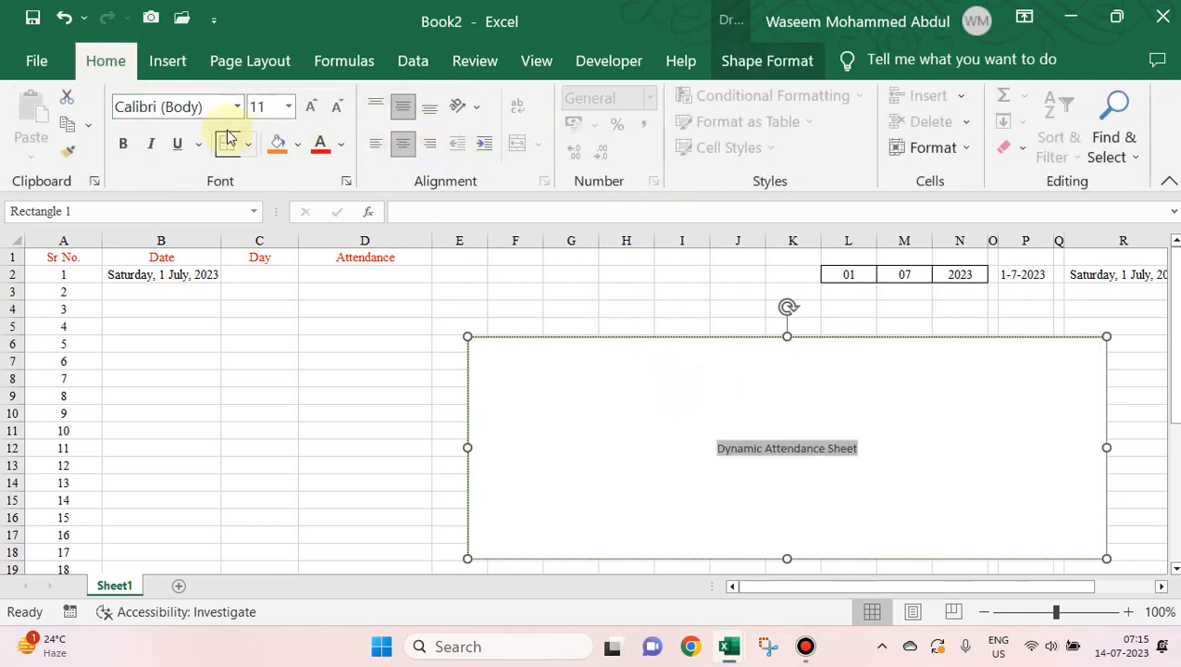
Step: Set the title text in the rectangle to Times New Roman and colour it red
click(198, 108)
text(Times New Roman)
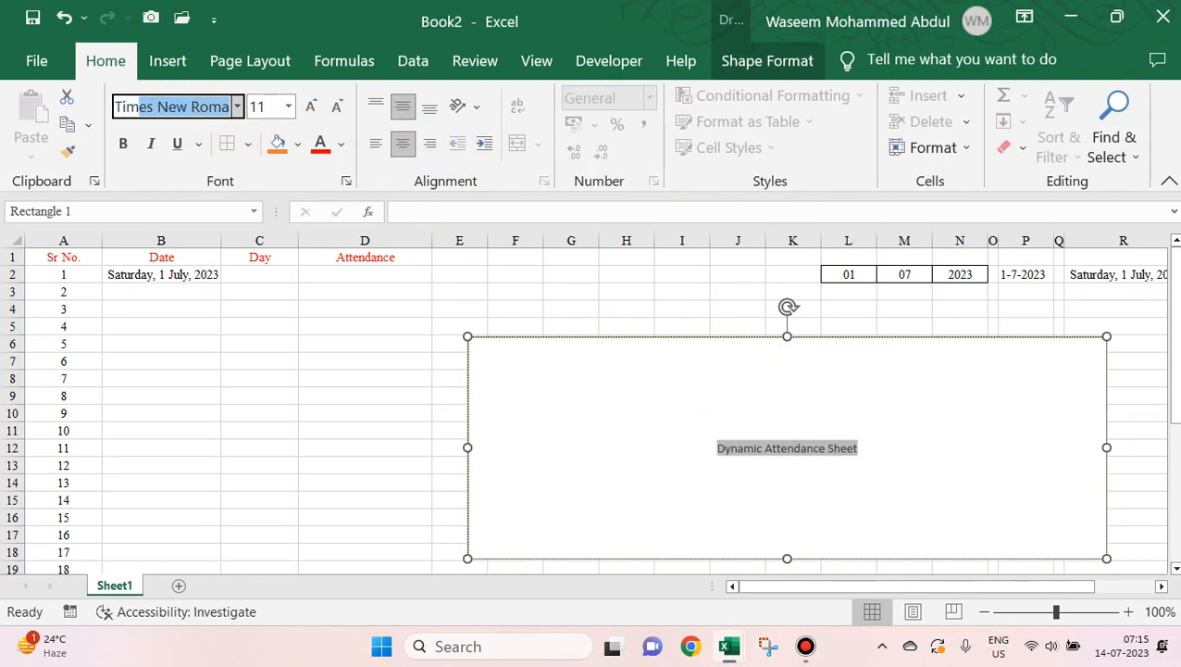
key(Return)
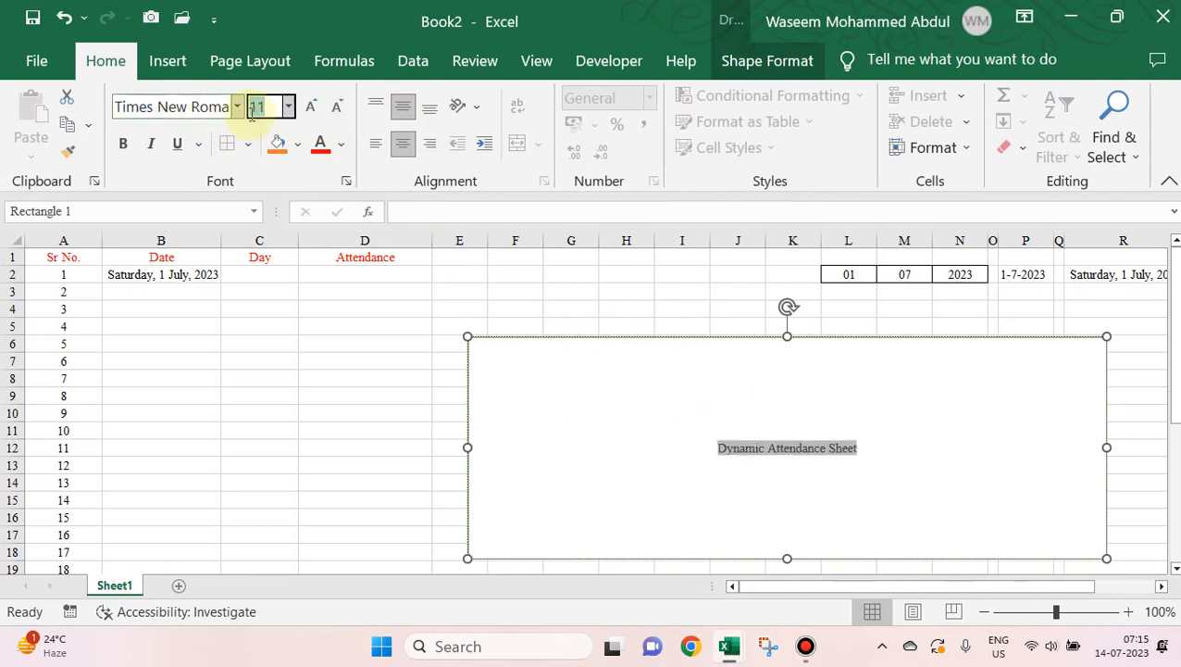
click(319, 143)
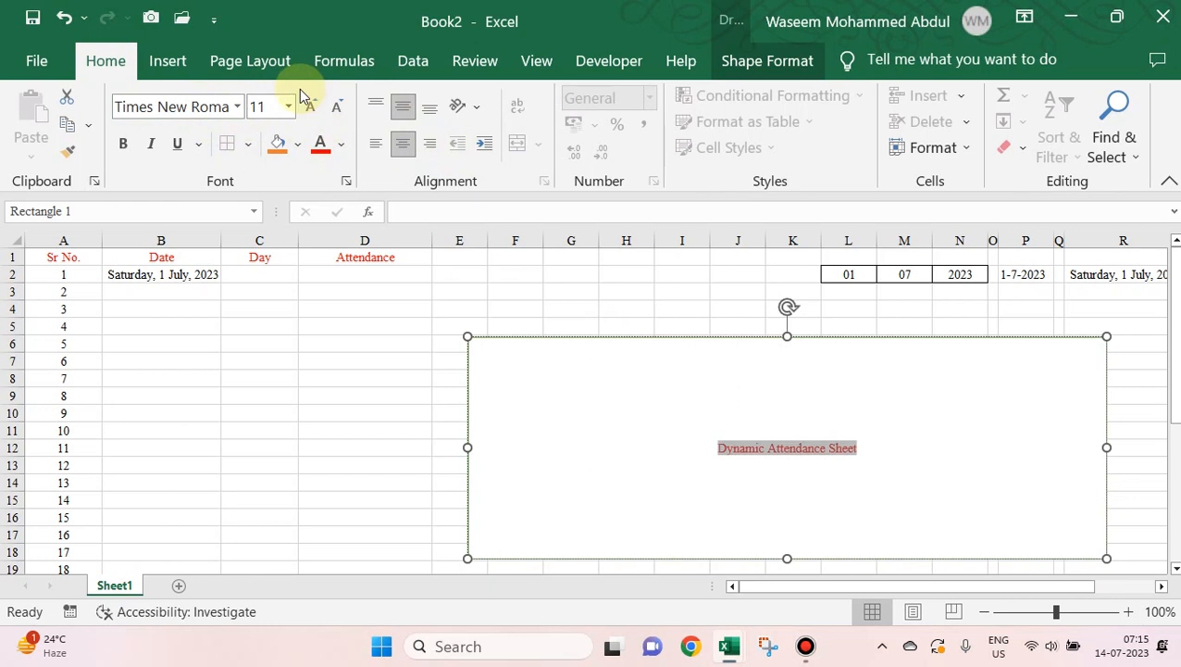
Step: Make the rectangle's title text bold and enlarge it to 44 pt
click(125, 145)
click(309, 108)
click(309, 108)
click(309, 109)
click(309, 108)
click(310, 108)
click(310, 109)
click(310, 108)
click(311, 108)
click(310, 108)
click(310, 108)
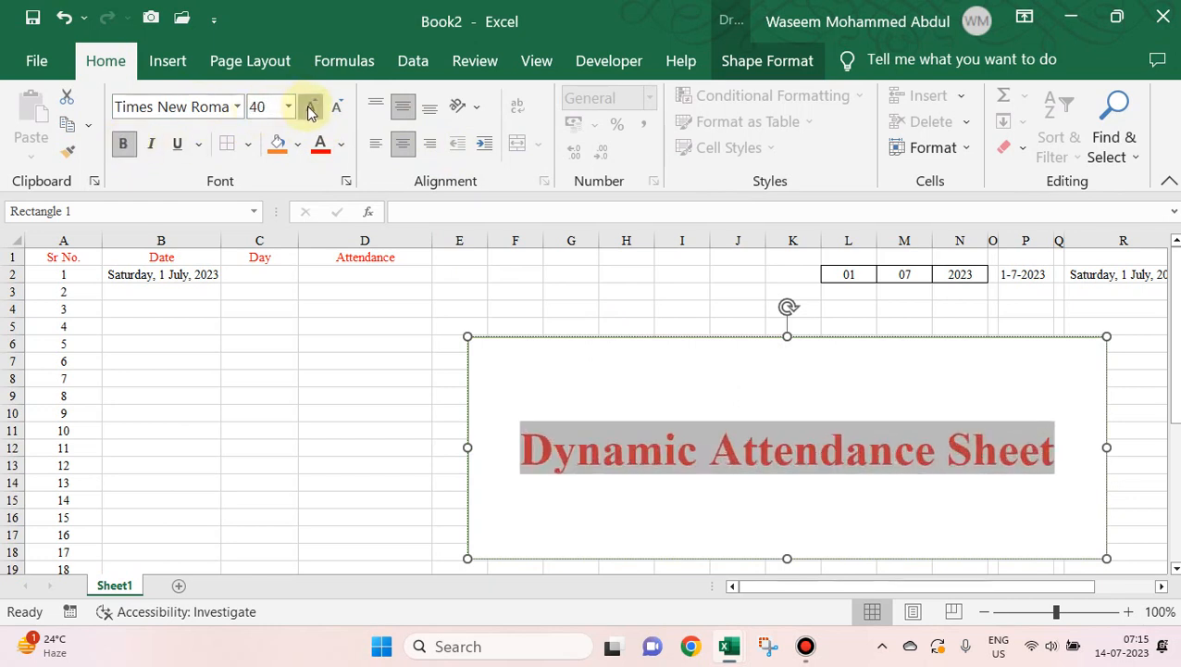
click(310, 108)
click(629, 308)
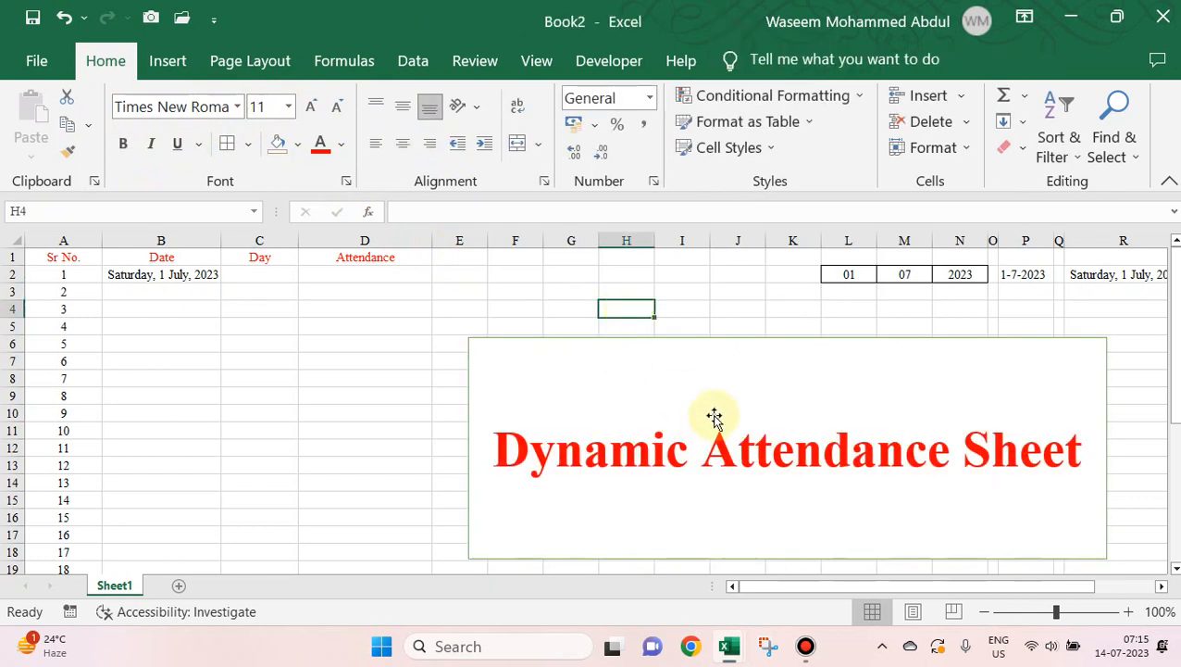
Step: Assign a new Rectangle1_Click macro to the title rectangle and open its code for editing
click(752, 408)
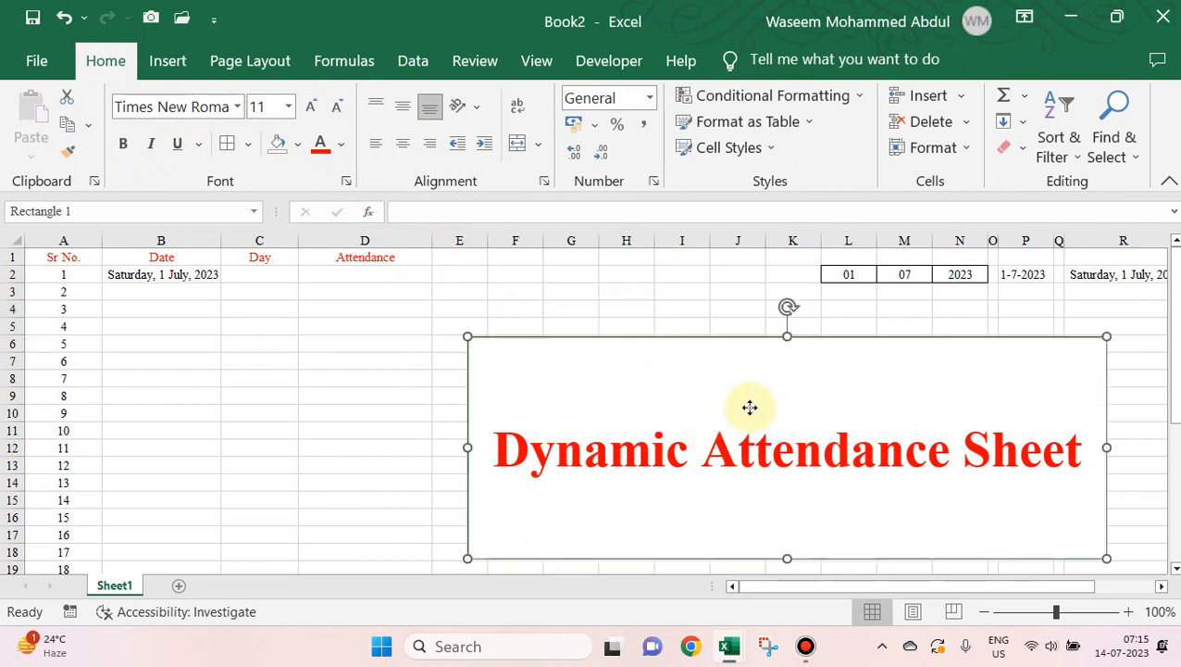
right_click(752, 408)
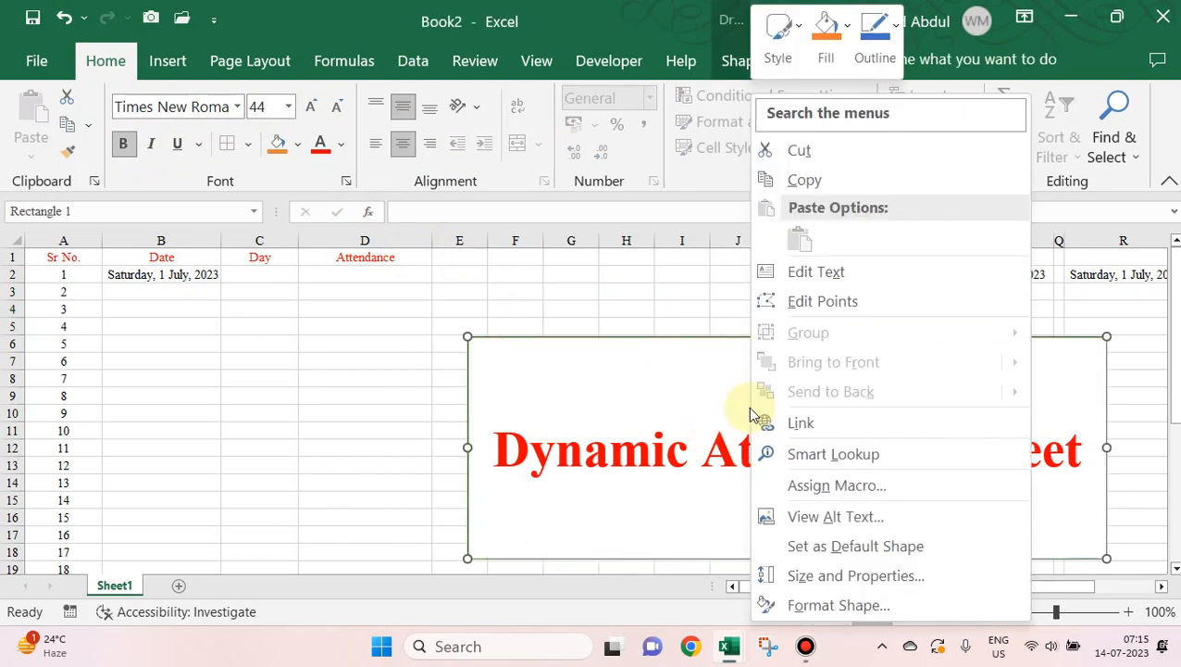
click(808, 487)
click(929, 364)
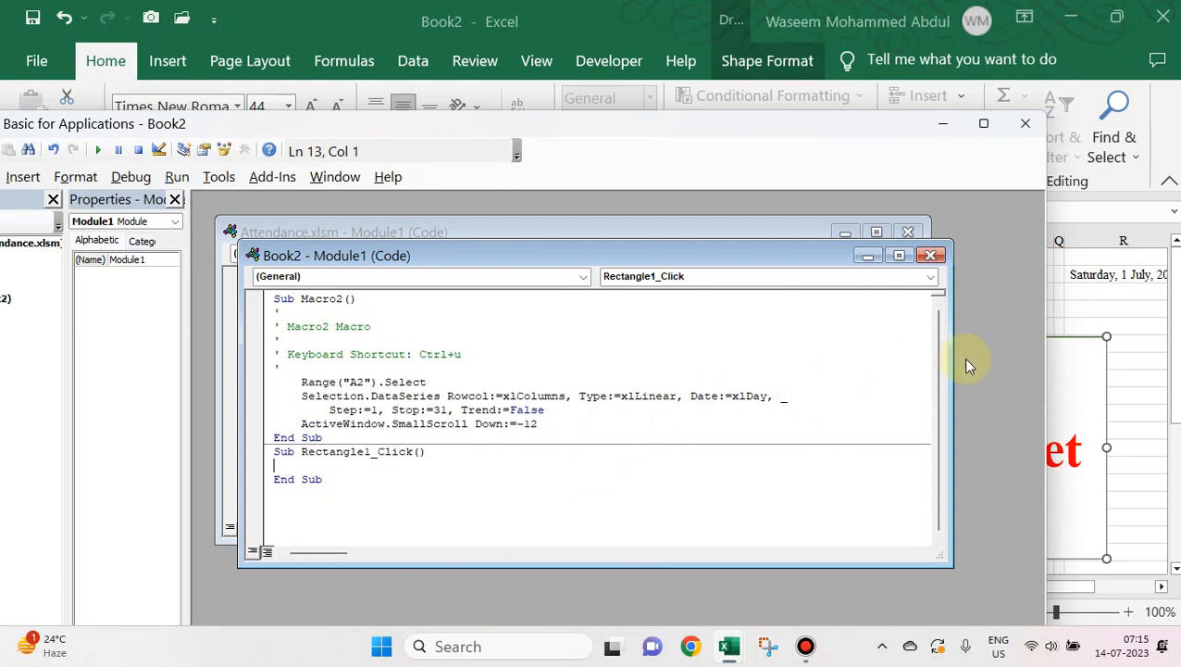
click(1122, 360)
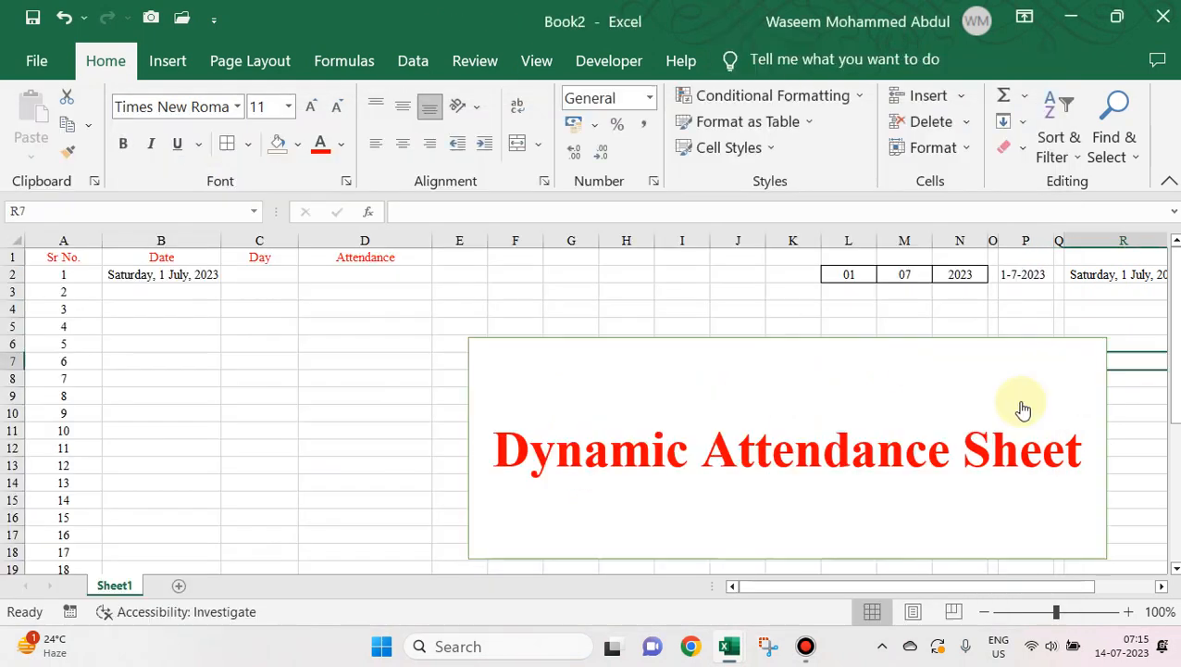
right_click(896, 415)
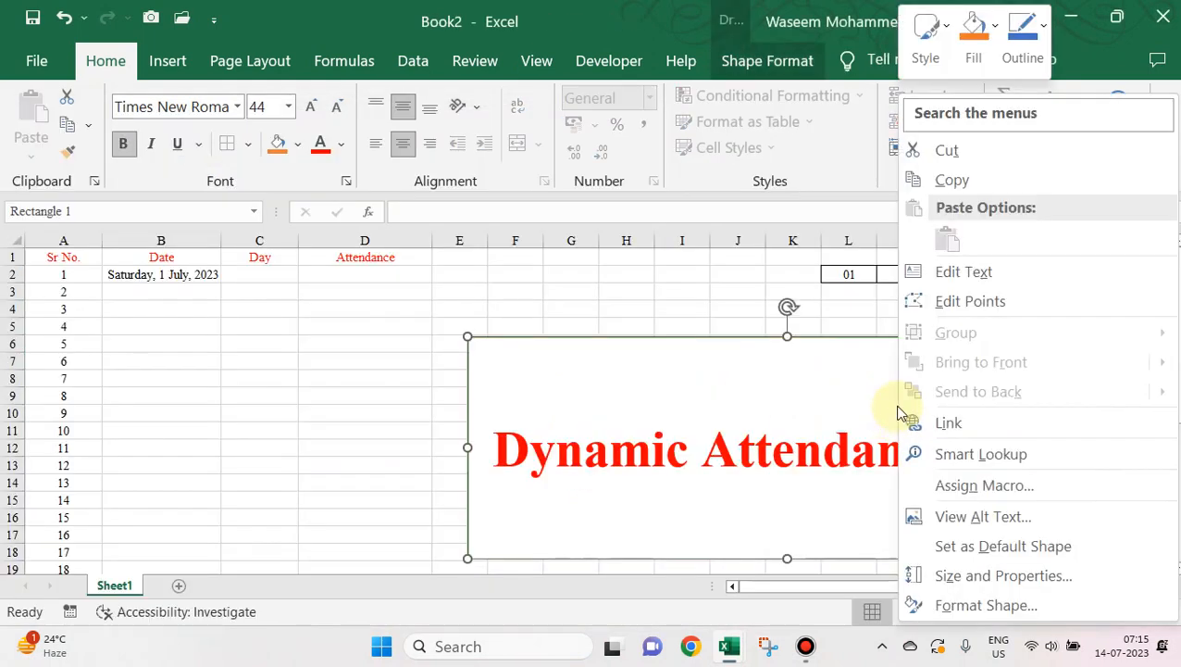
click(977, 485)
click(1092, 362)
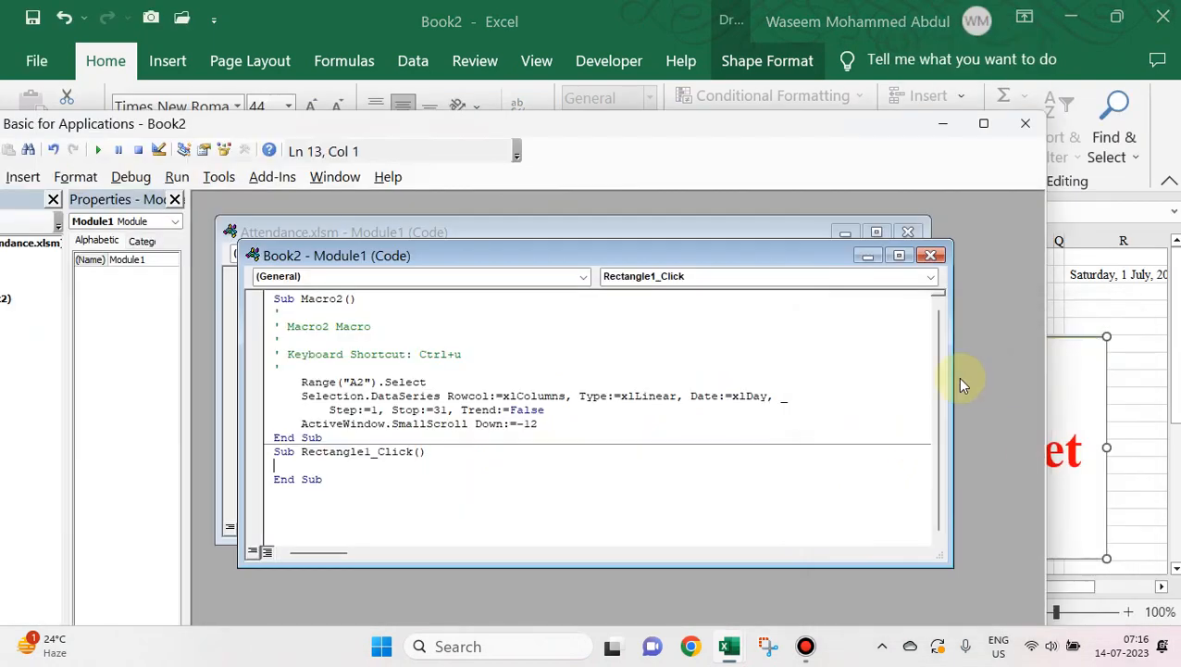
Step: Add the line Application.DisplayFullScreen = True to the Rectangle1_Click procedure
key(Tab)
text(application.displayfu)
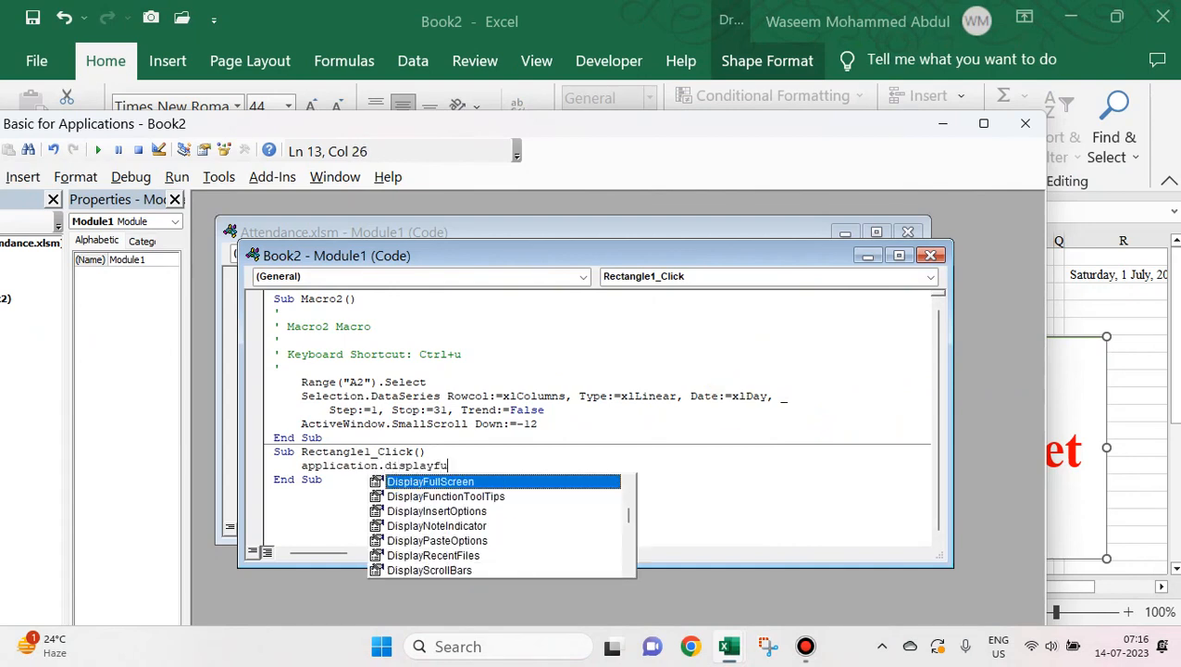
key(Tab)
text(=t)
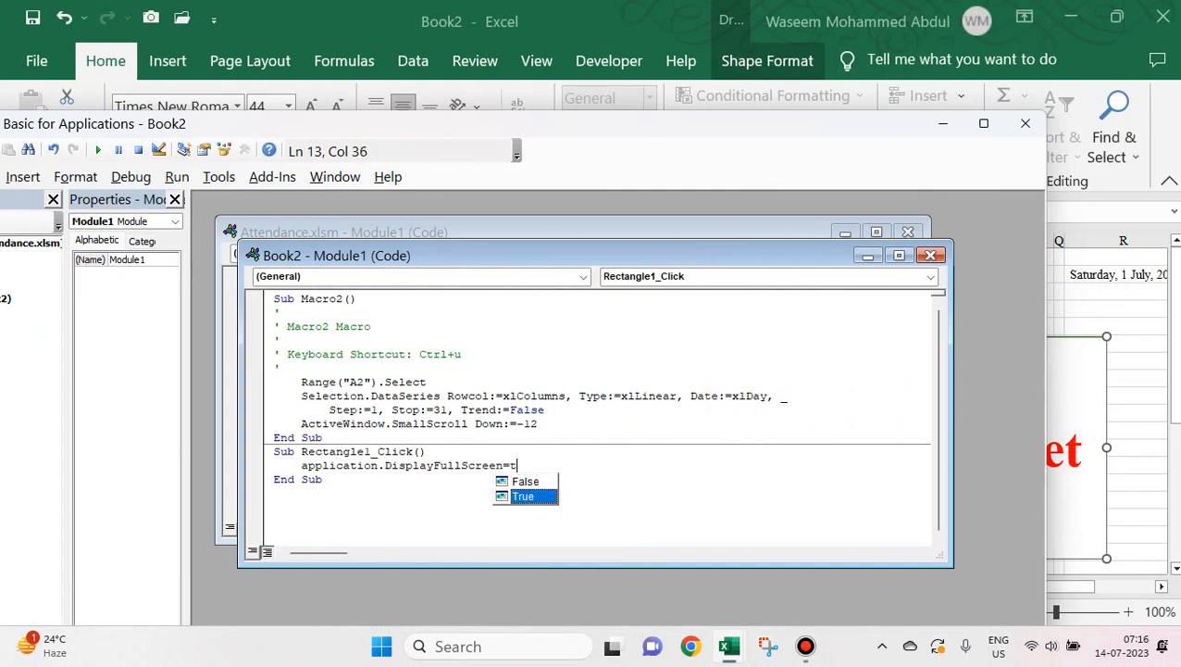
key(Tab)
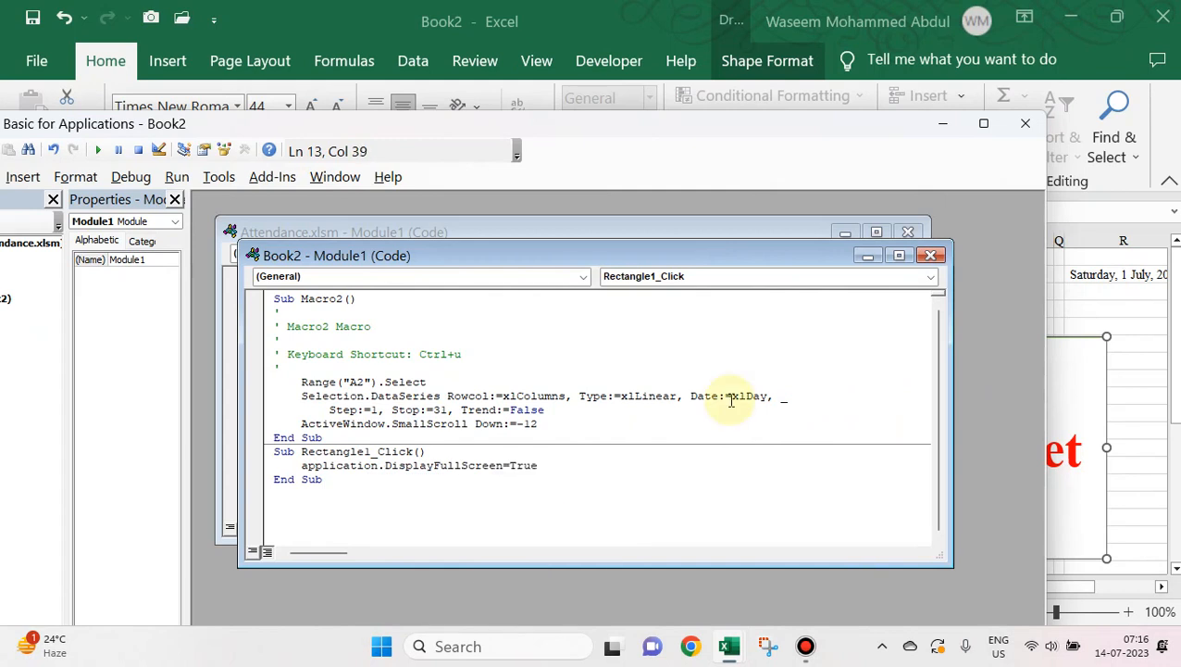
key(Return)
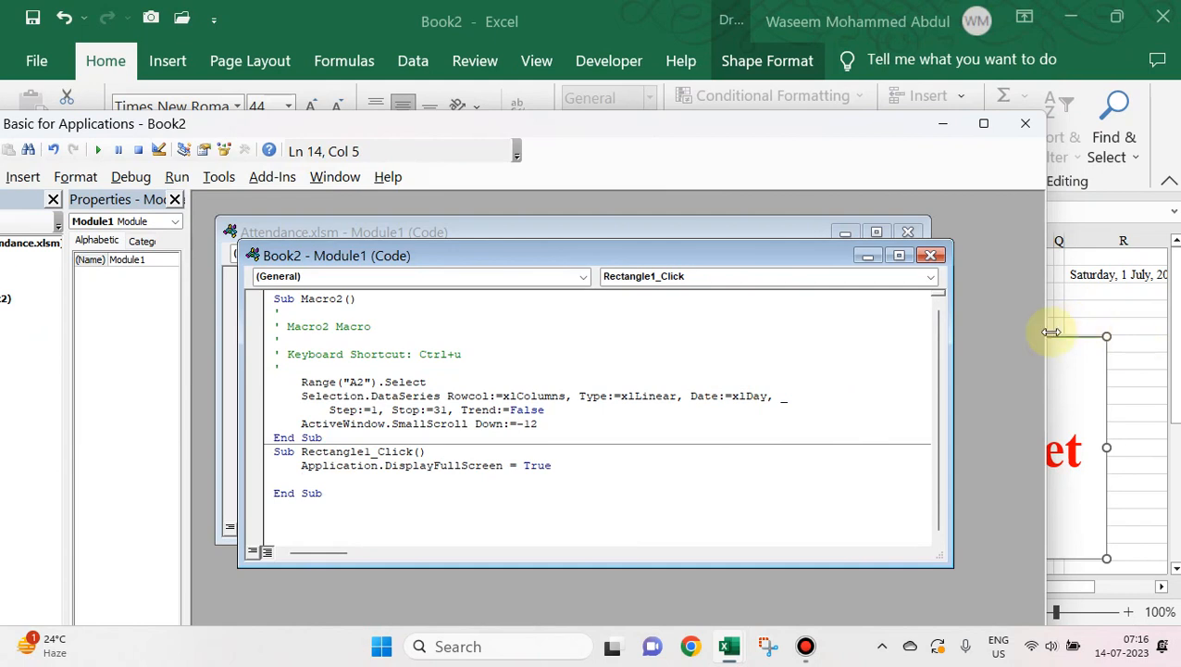
Step: Test the title rectangle's macro on the sheet and leave full-screen display
click(1074, 311)
double_click(953, 398)
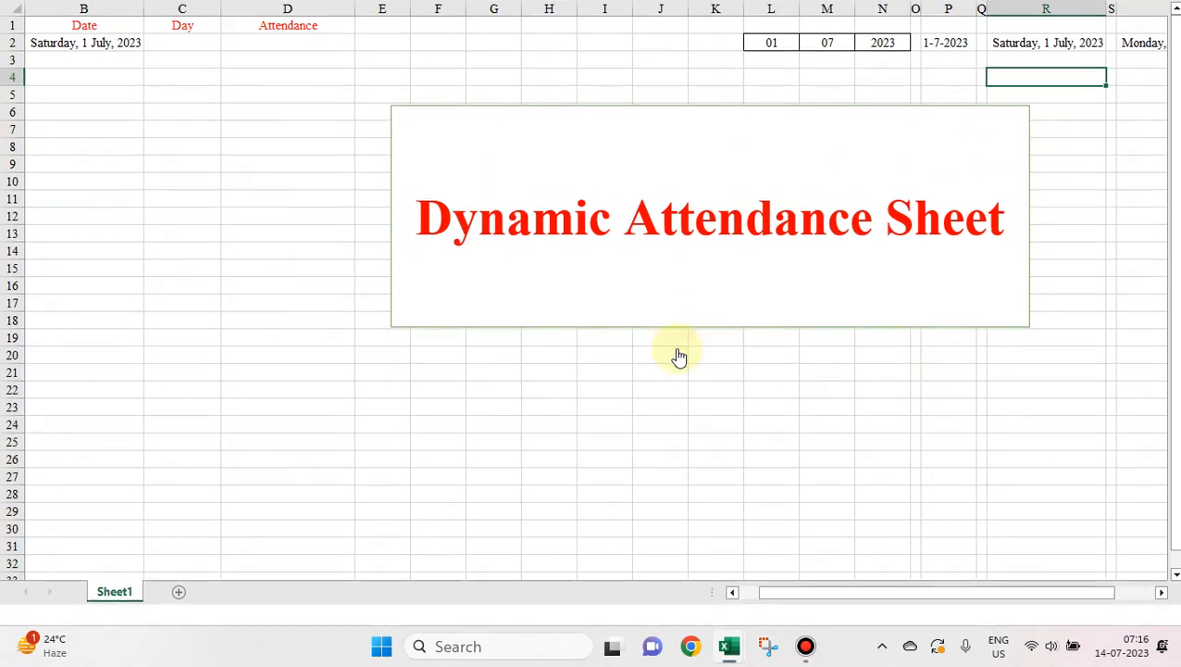
key(Escape)
Step: Reposition the code editor to show the project tree, select cell A2 on the sheet, and reopen the Rectangle1_Click code
right_click(614, 390)
click(696, 487)
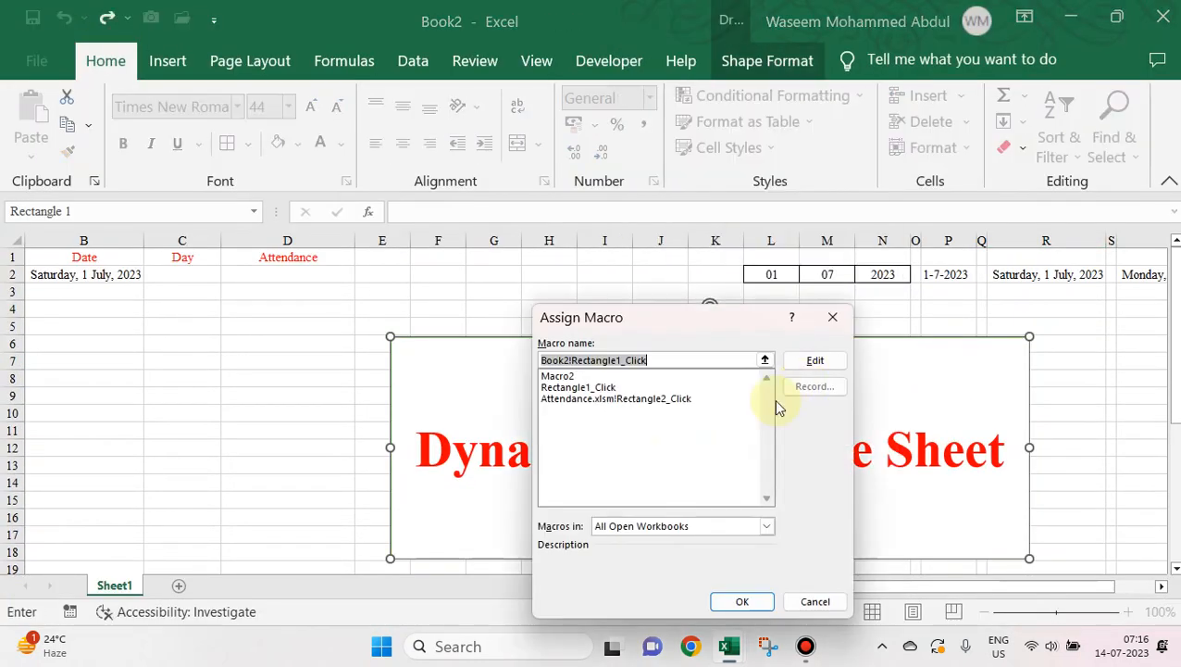
click(814, 363)
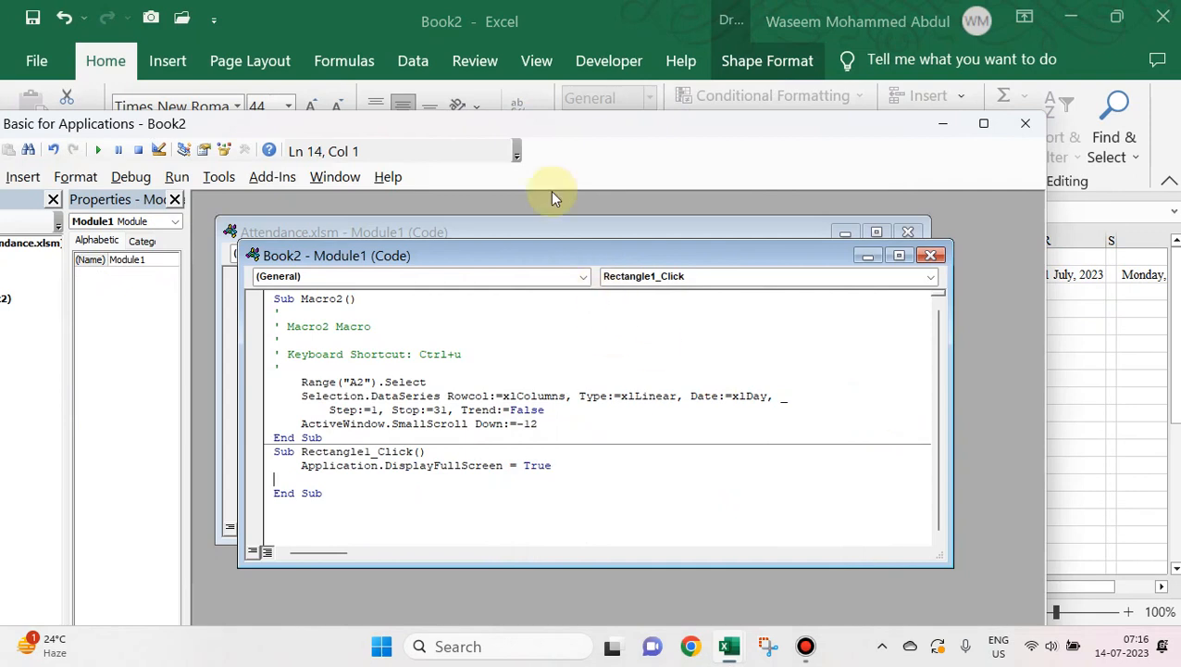
drag(448, 123, 694, 107)
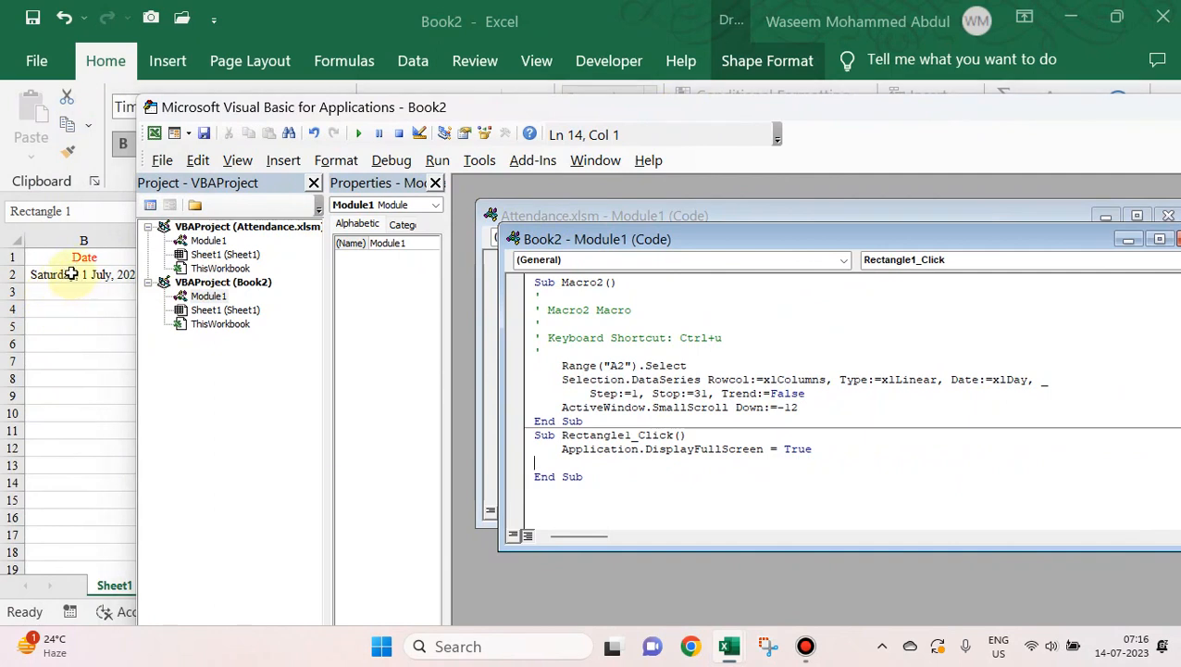
key(alt+F11)
key(Left)
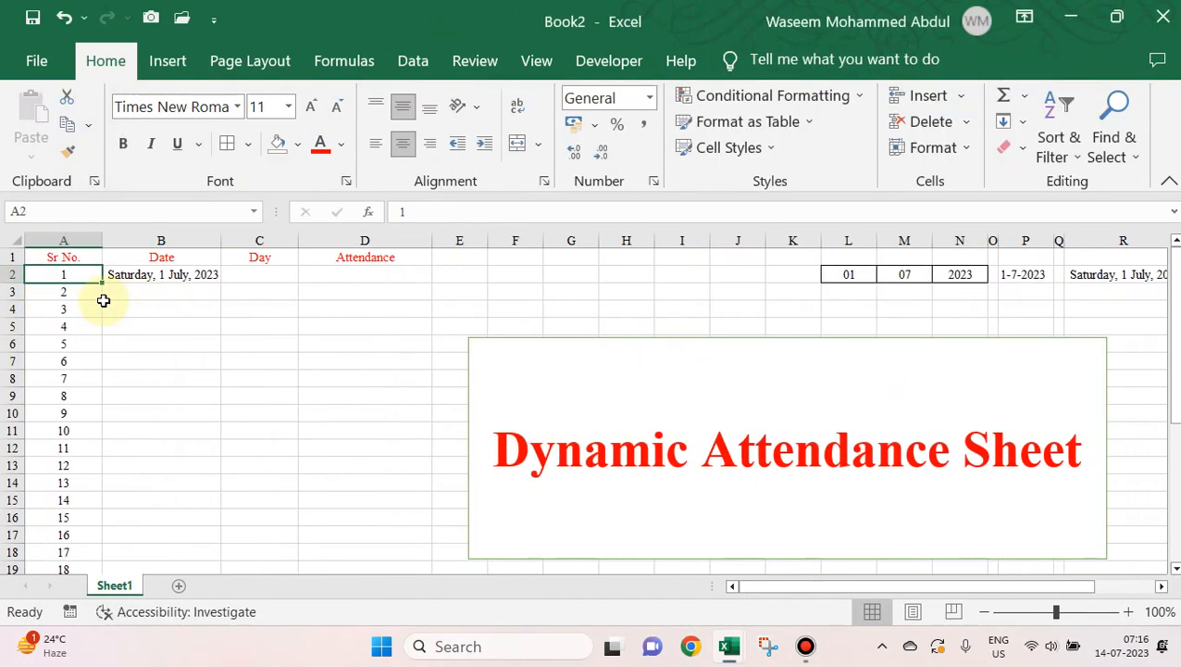
right_click(746, 463)
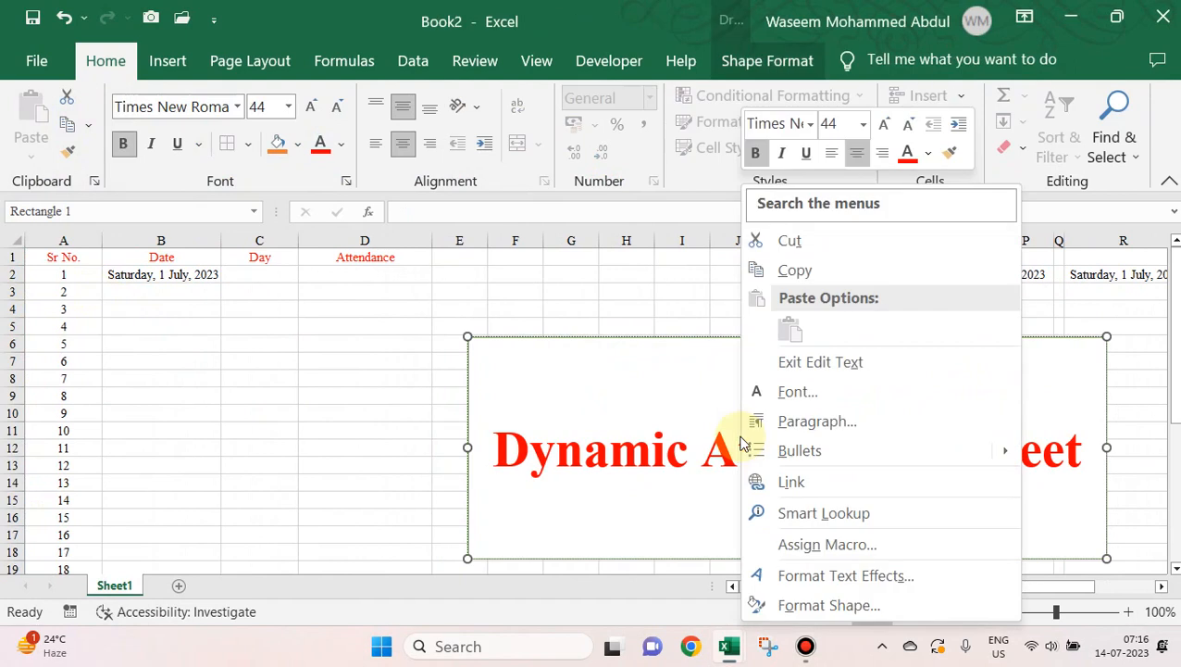
click(804, 546)
click(940, 360)
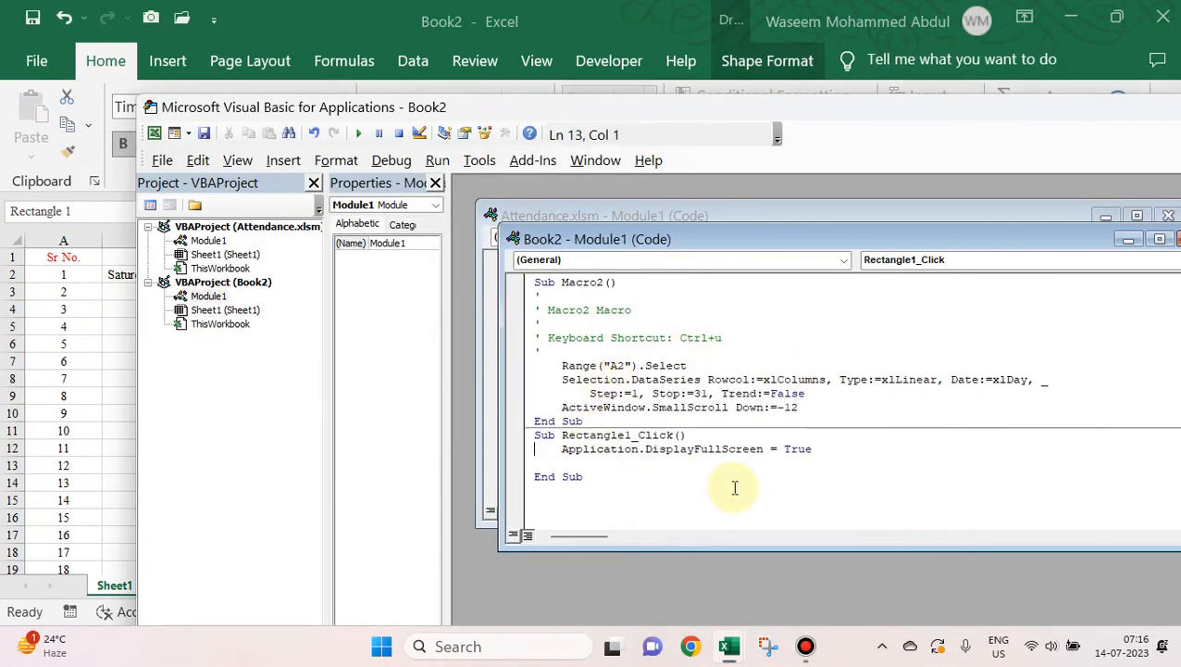
Step: Copy the Range("A2").Select line from Macro2 into Rectangle1_Click below the full-screen line
key(Tab)
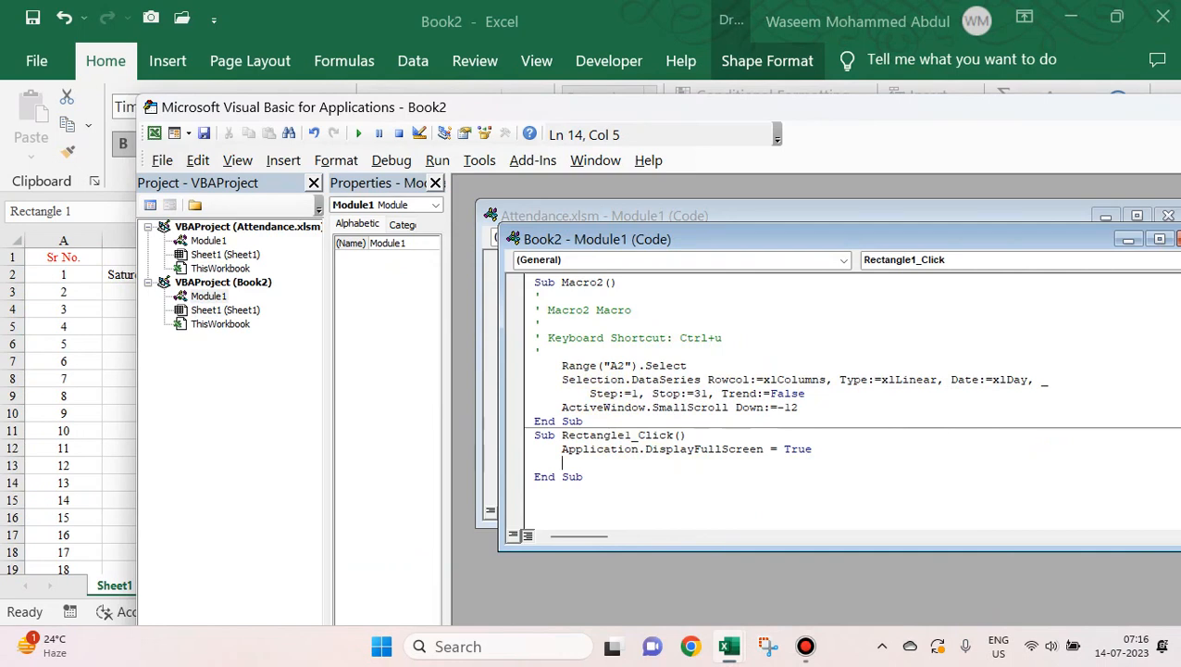
key(Up)
key(Up)
key(Up)
key(Up)
key(Up)
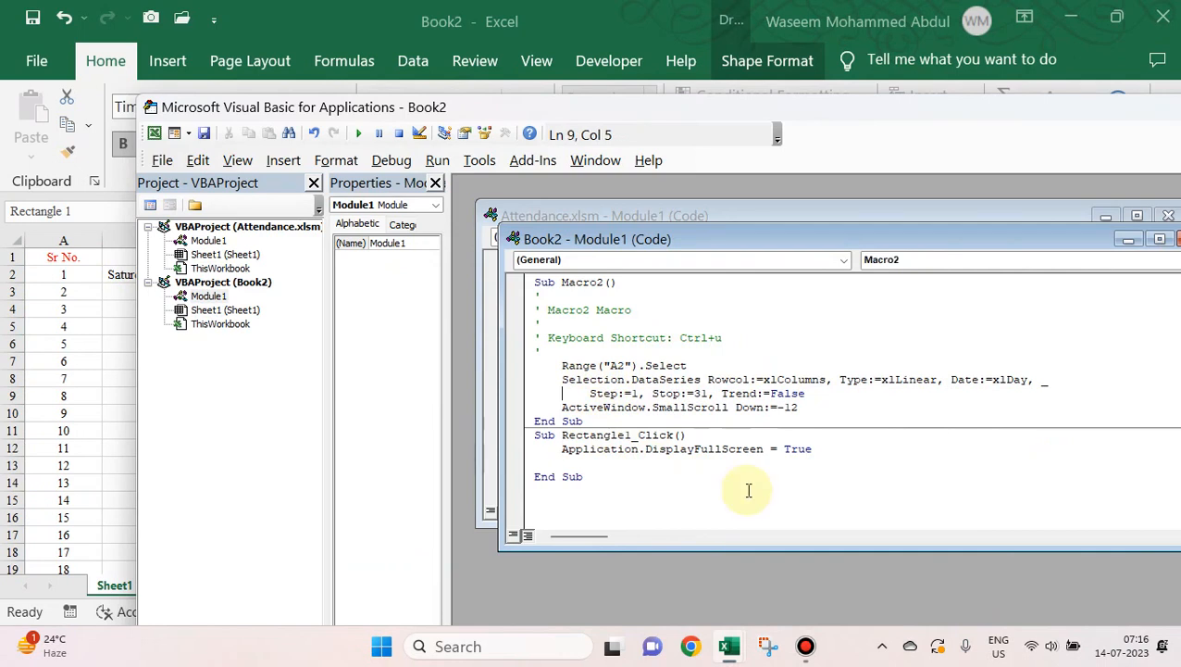
key(Right)
key(shift+Down)
key(ctrl+c)
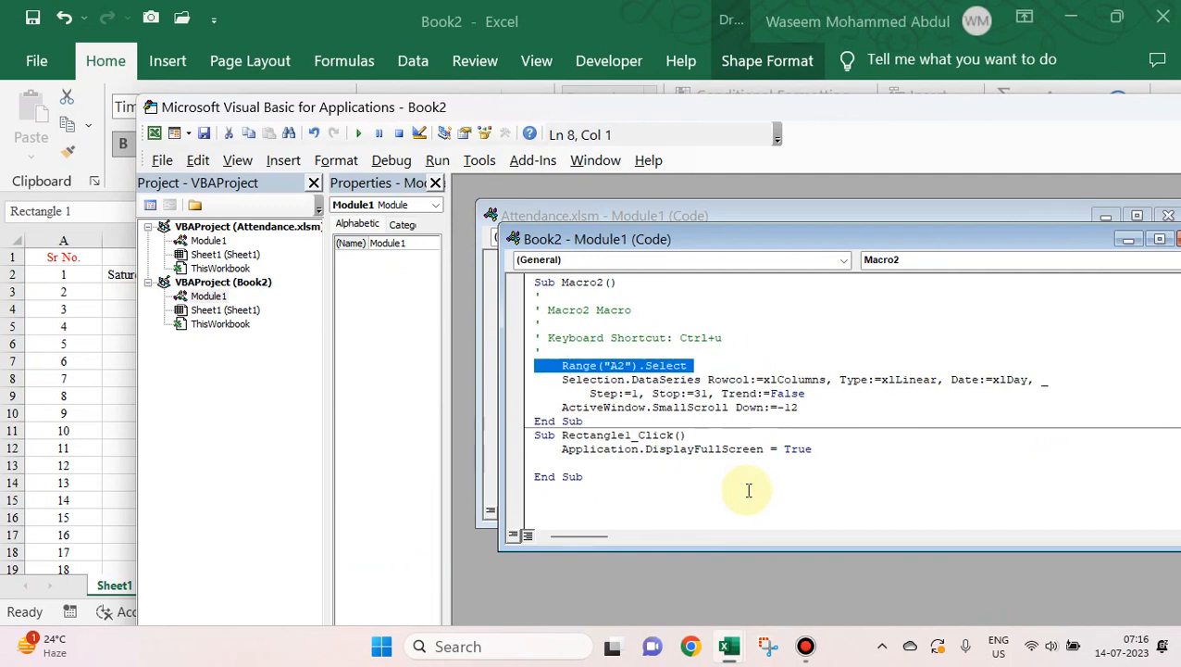
key(Down)
key(Down)
key(Down)
key(Down)
key(Down)
key(Down)
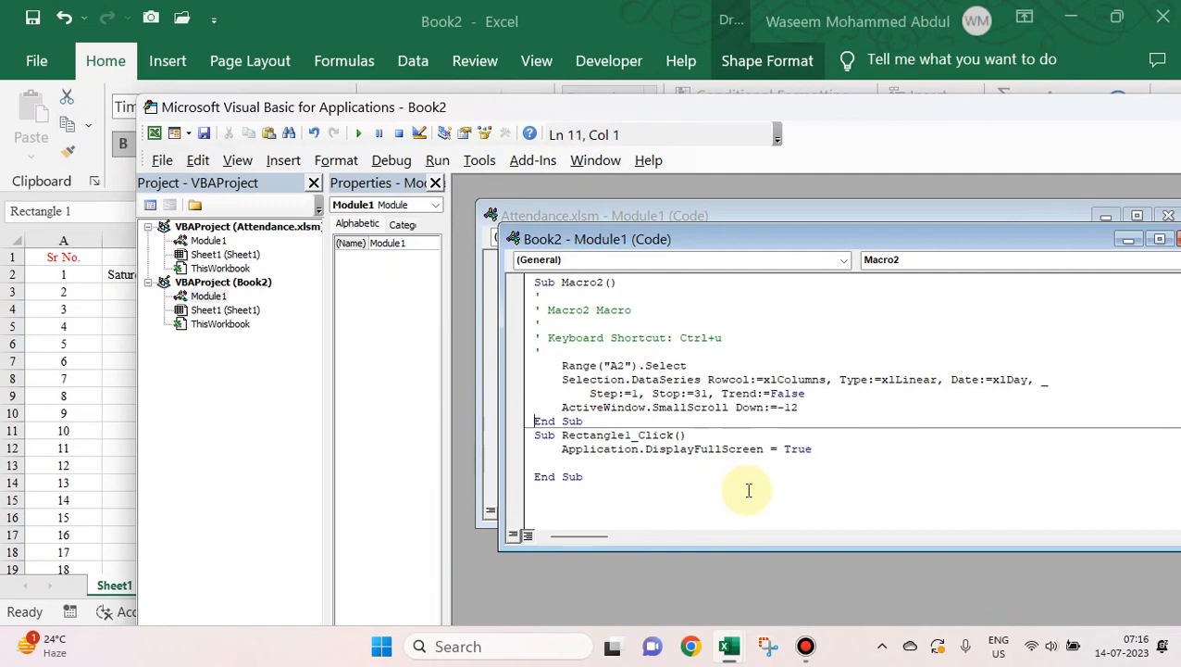
key(Up)
key(ctrl+v)
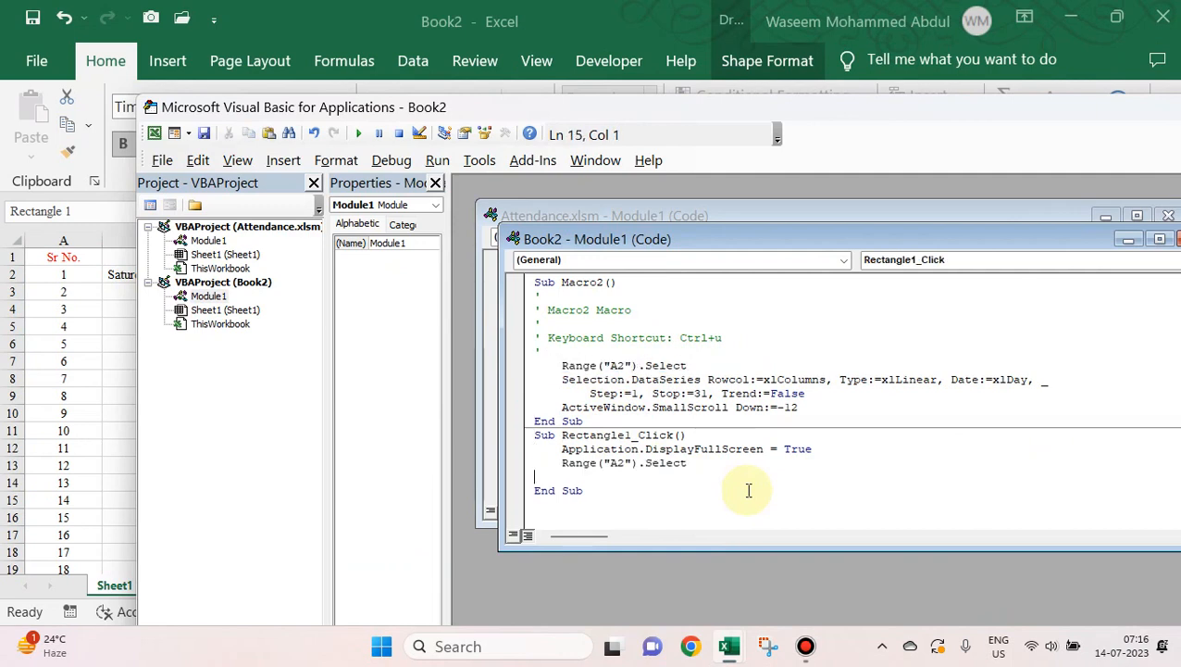
Step: Add the line Range("A2").Value = 1 to Rectangle1_Click by adapting a second copy of the Select line
key(Down)
key(ctrl+v)
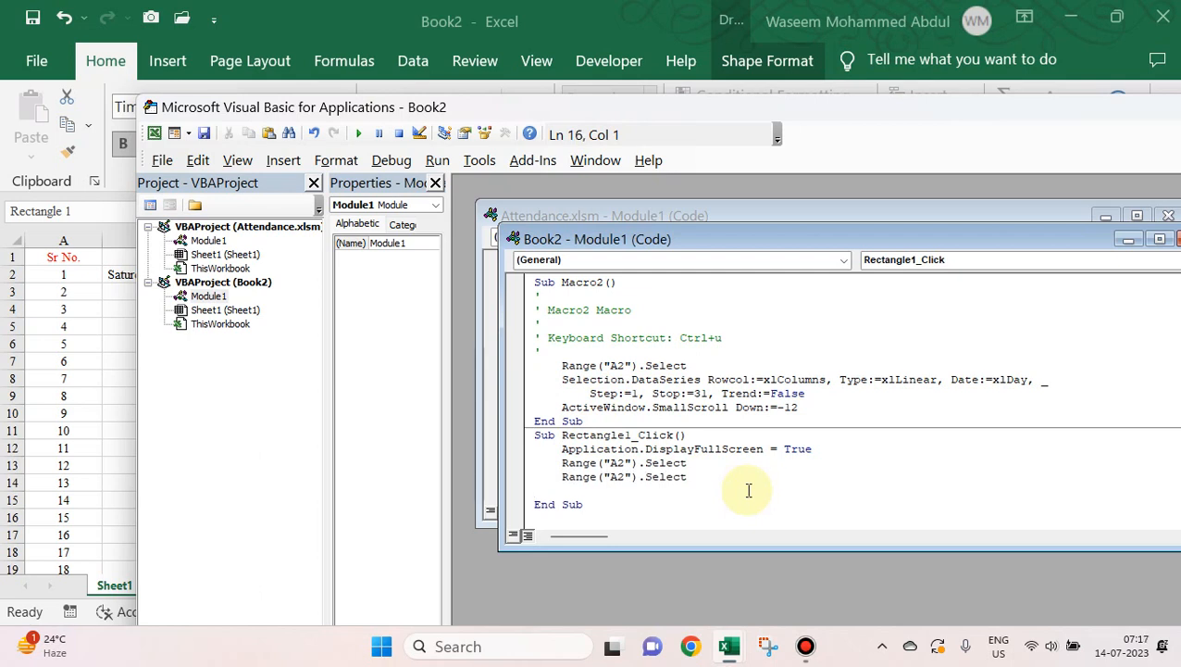
key(BackSpace)
key(BackSpace)
key(BackSpace)
key(BackSpace)
key(BackSpace)
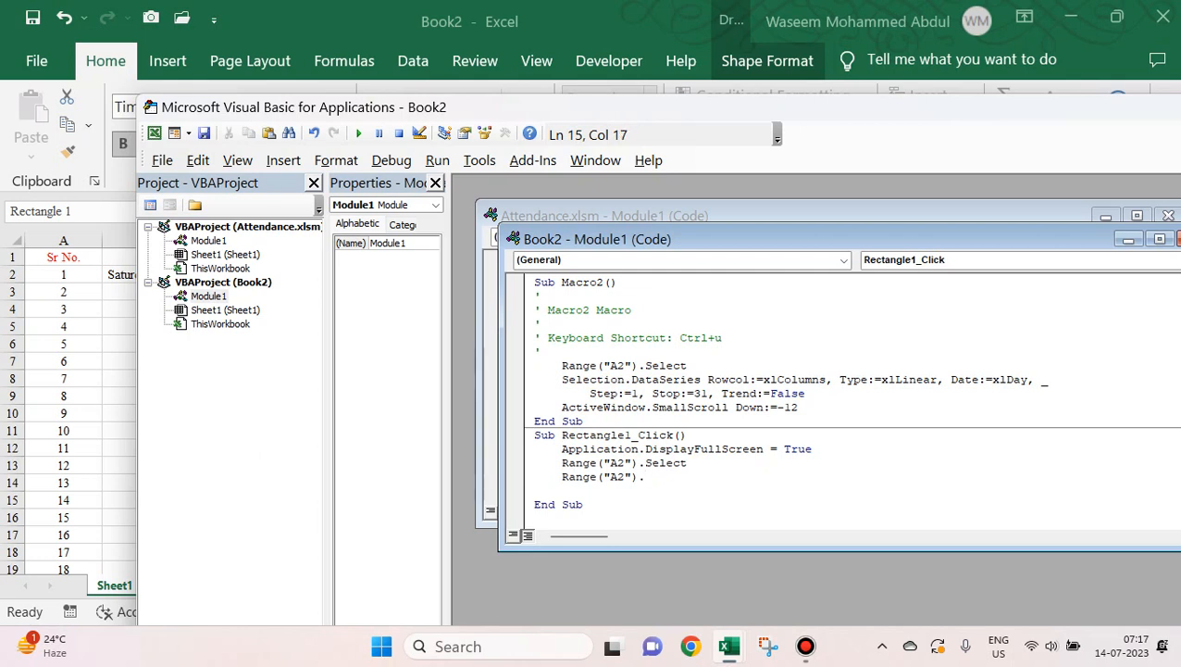
text(valu)
key(BackSpace)
key(BackSpace)
text(lue)
key(Return)
Step: Move the Selection.DataSeries statement and the ActiveWindow.SmallScroll line from Macro2 into Rectangle1_Click below the A2 value line
drag(533, 381, 846, 411)
key(ctrl+c)
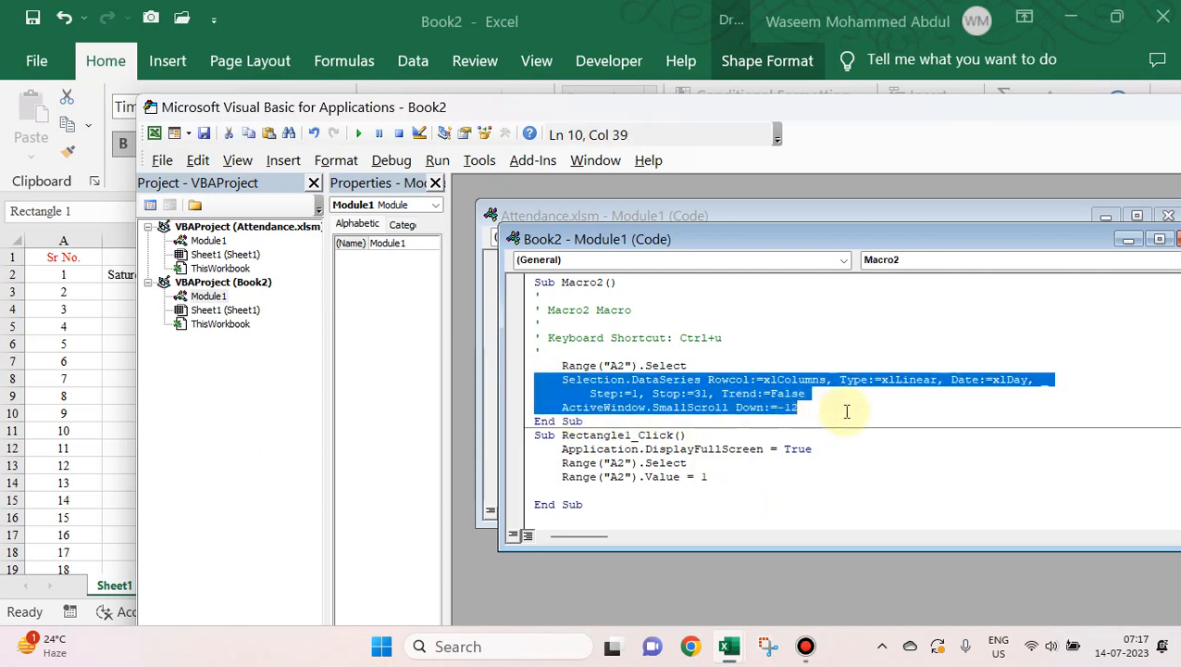
key(Delete)
click(567, 462)
key(BackSpace)
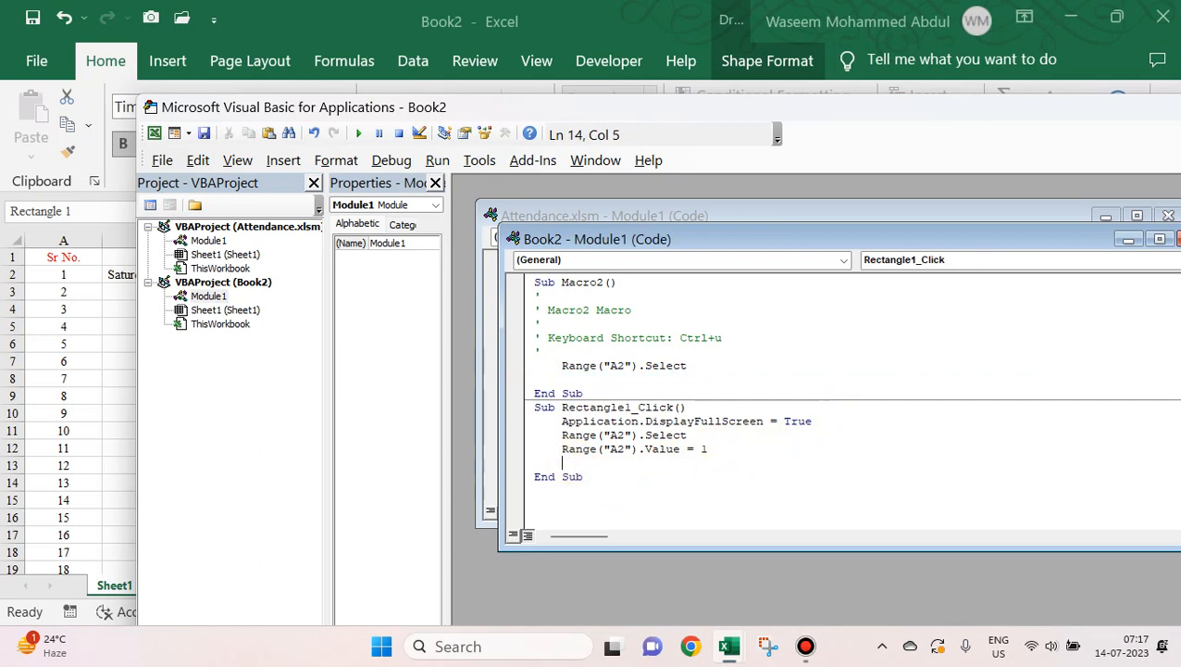
key(ctrl+v)
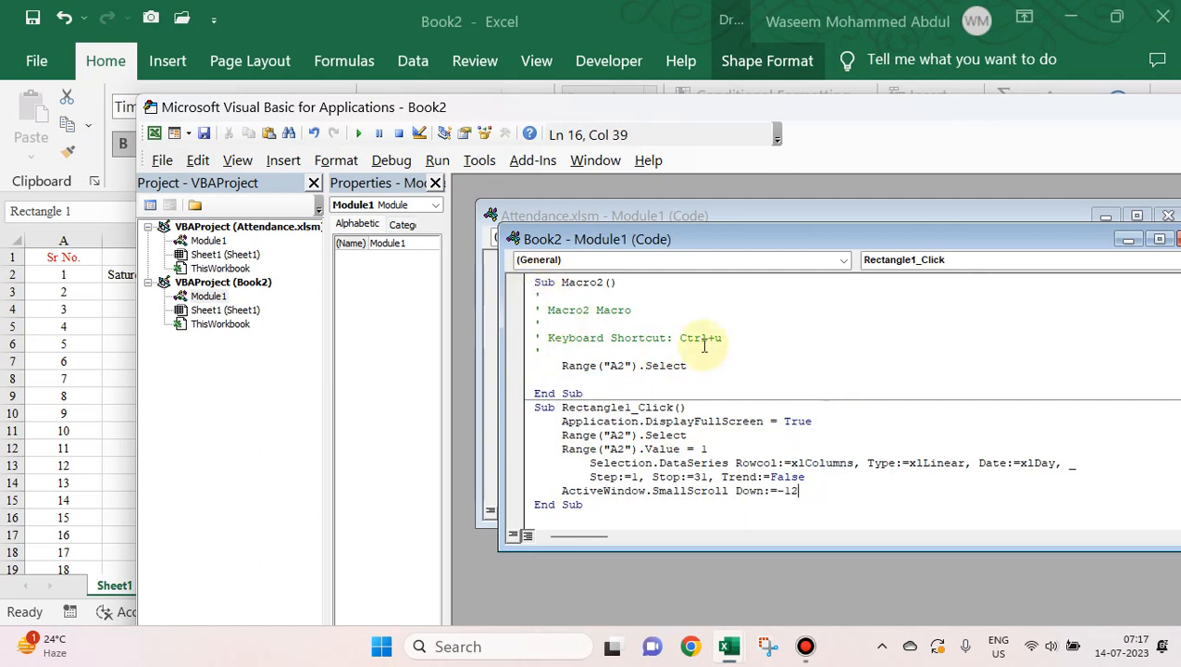
Step: Delete the whole Macro2 procedure from Book2's Module1, keeping only Rectangle1_Click
click(526, 291)
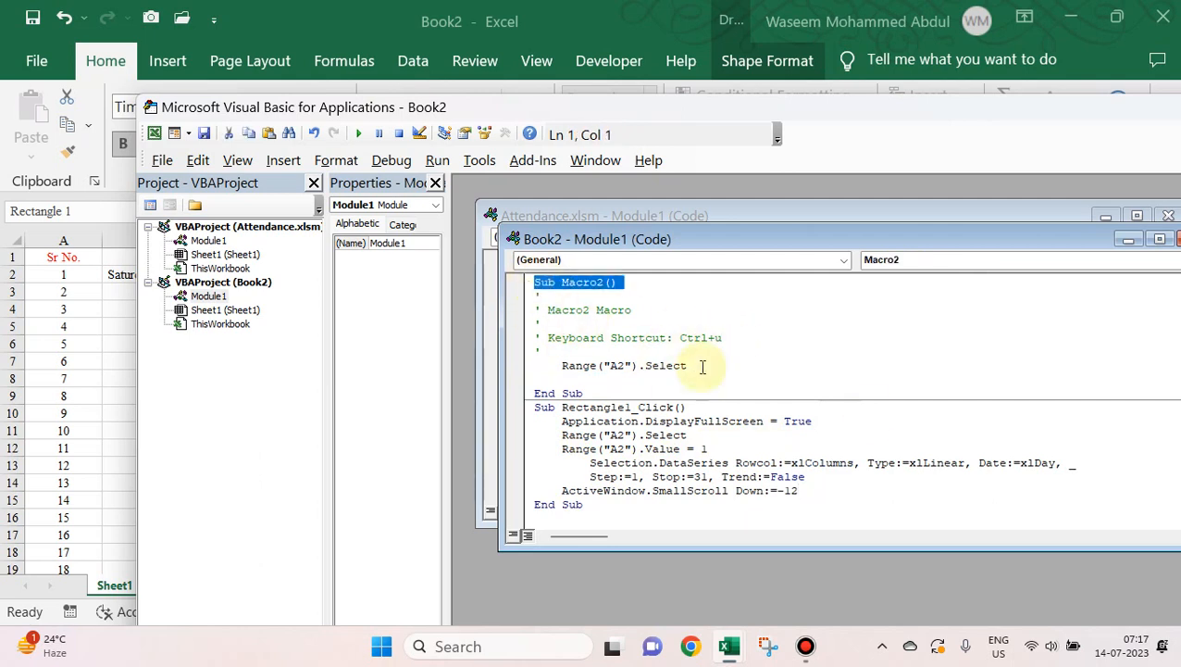
key(shift+Down)
key(shift+Down)
key(shift+Down)
key(shift+Down)
key(shift+Down)
key(Down)
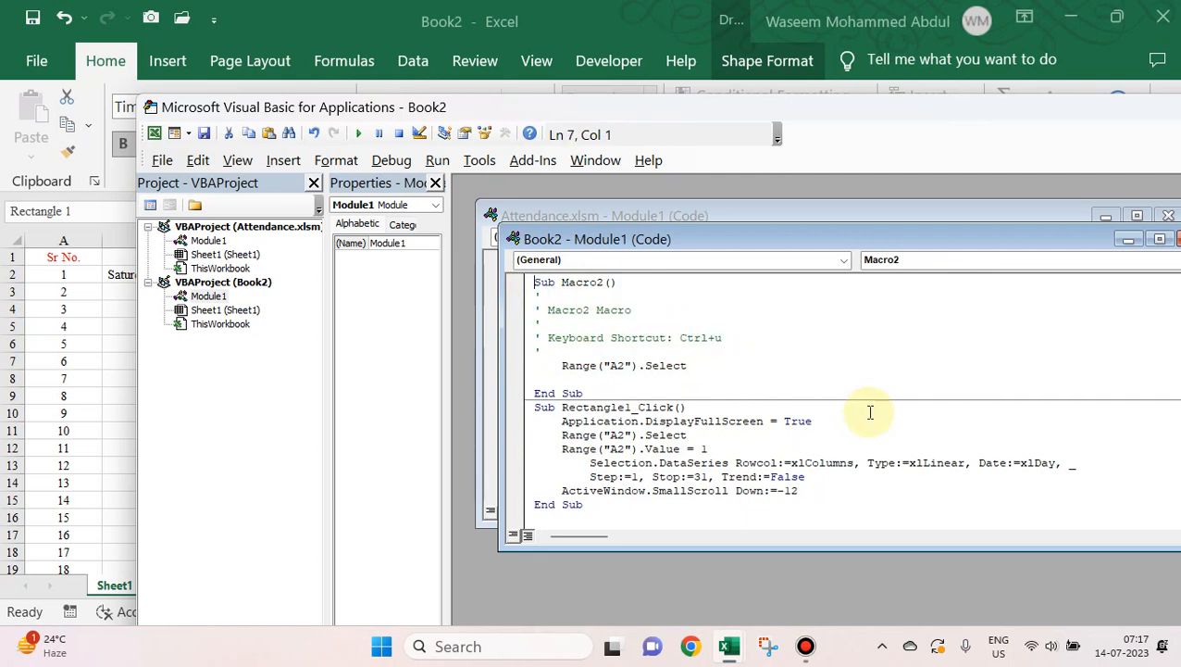
key(ctrl+Home)
key(shift+Down)
key(shift+Down)
key(shift+Down)
key(shift+Down)
key(shift+Down)
key(shift+Down)
key(shift+Down)
key(shift+Down)
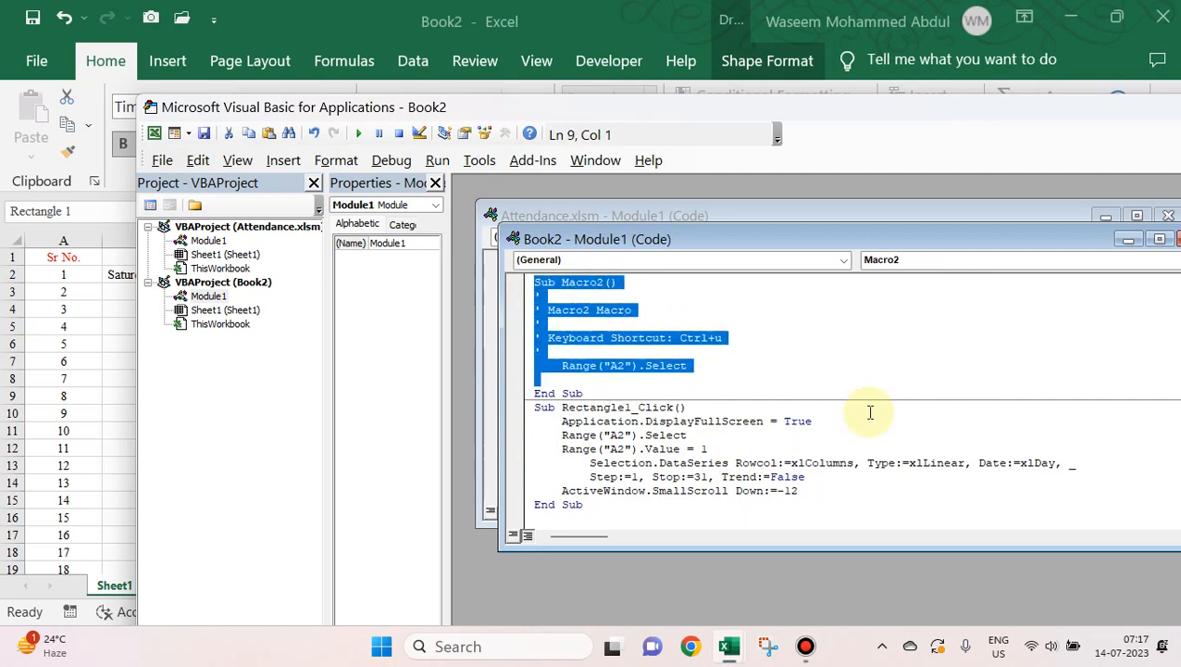
key(shift+Down)
key(Delete)
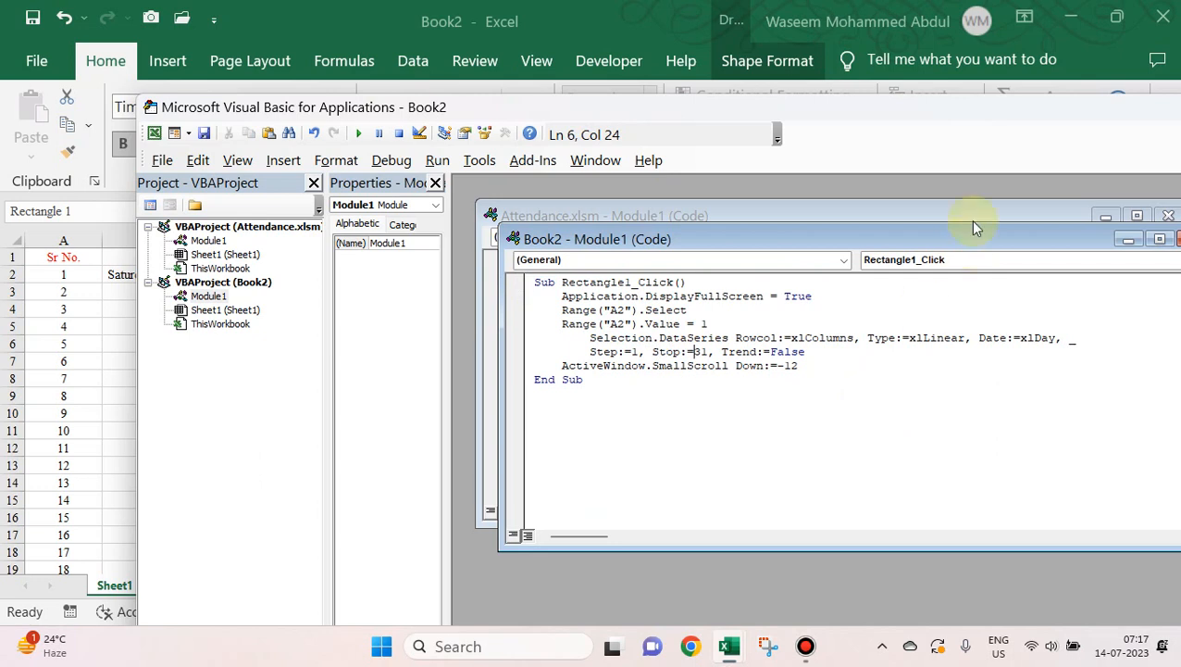
Step: Move the code editor off the sheet and select the day-count cell U2 to check its range name
drag(994, 106, 761, 357)
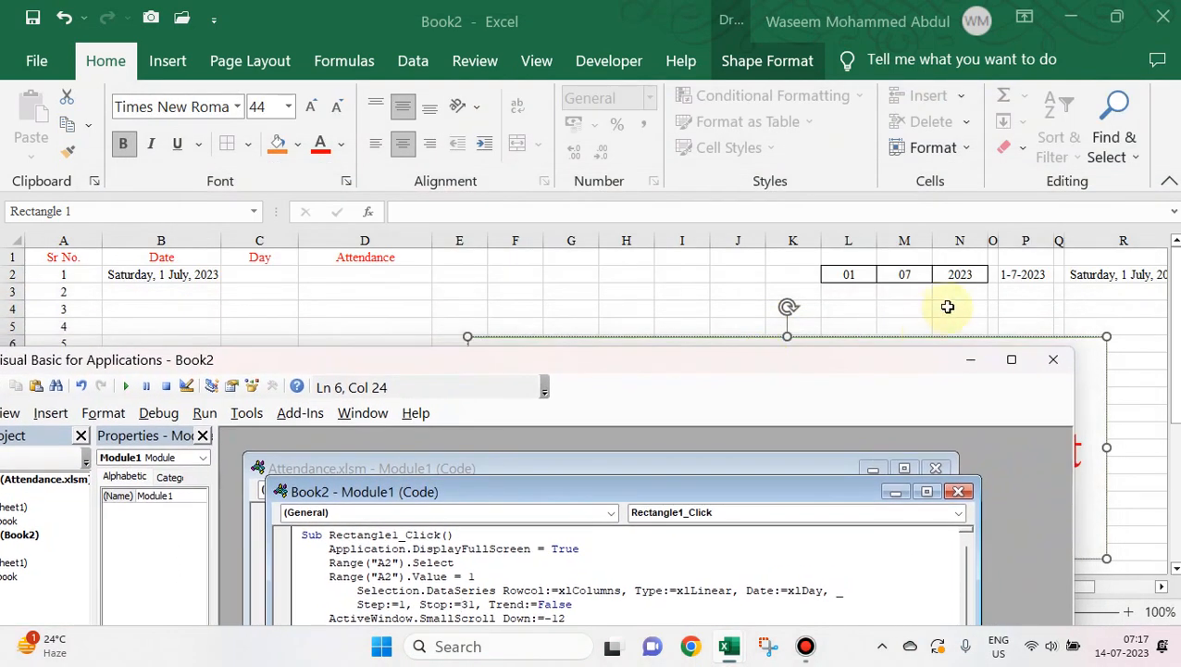
click(958, 299)
key(Right)
key(Right)
key(Right)
key(Right)
key(Right)
key(Right)
key(Right)
key(Right)
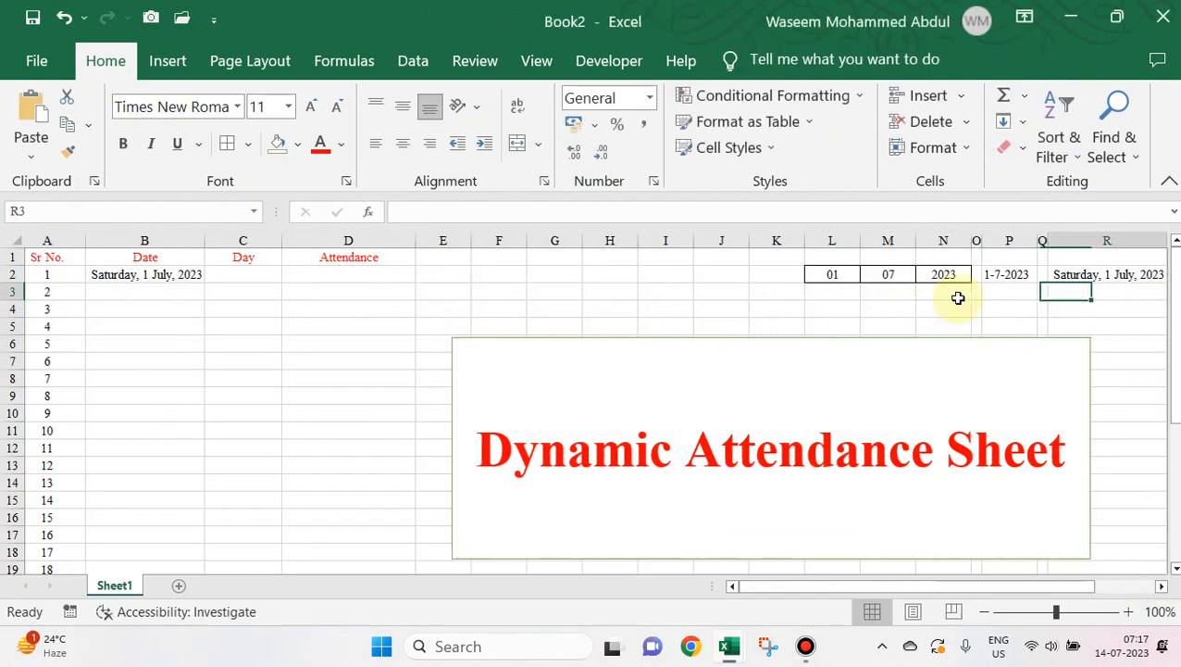
key(Up)
key(Left)
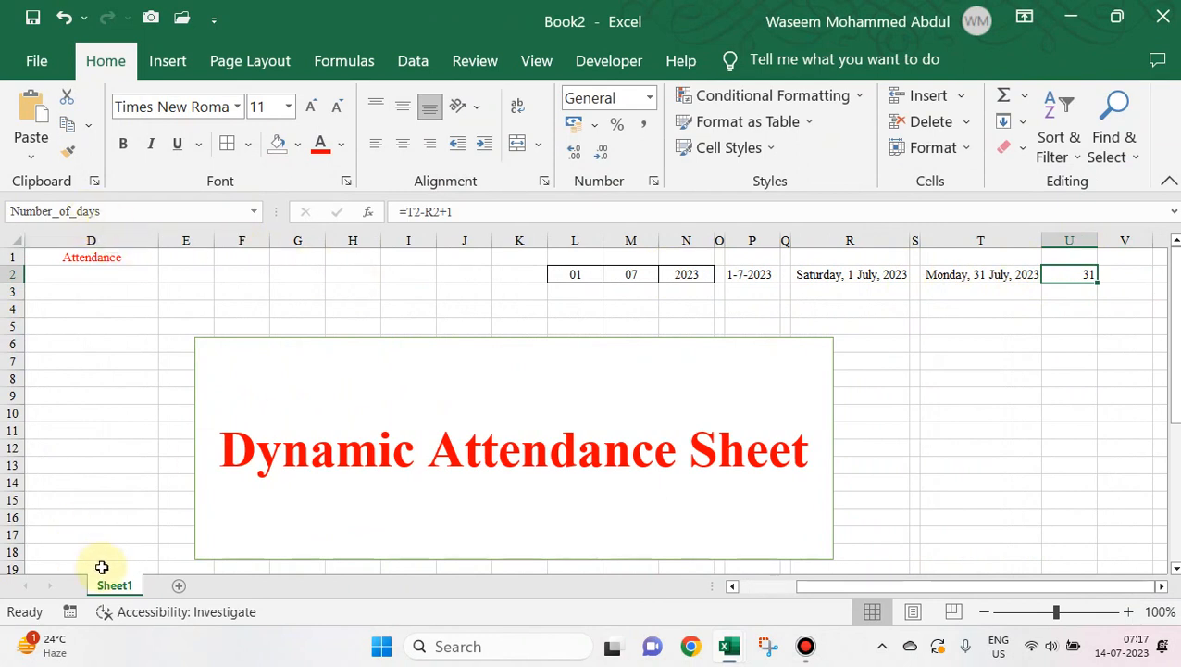
Step: Reopen the title rectangle's macro code and replace the DataSeries Stop value with Range("number_of_days")
right_click(377, 405)
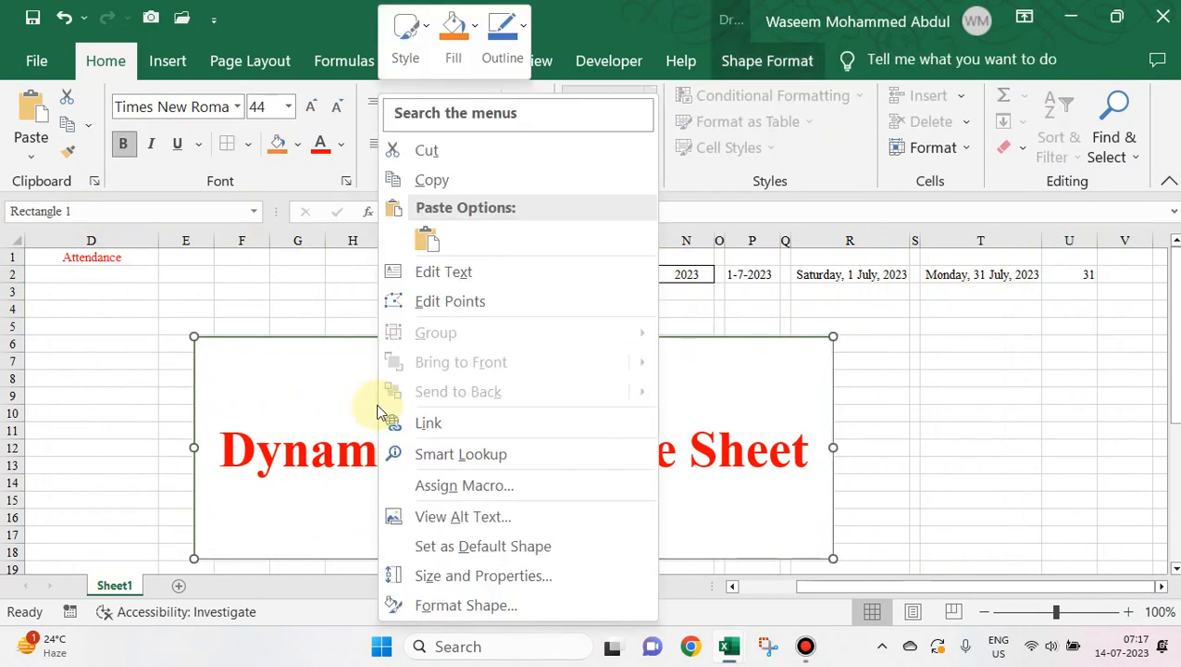
click(440, 484)
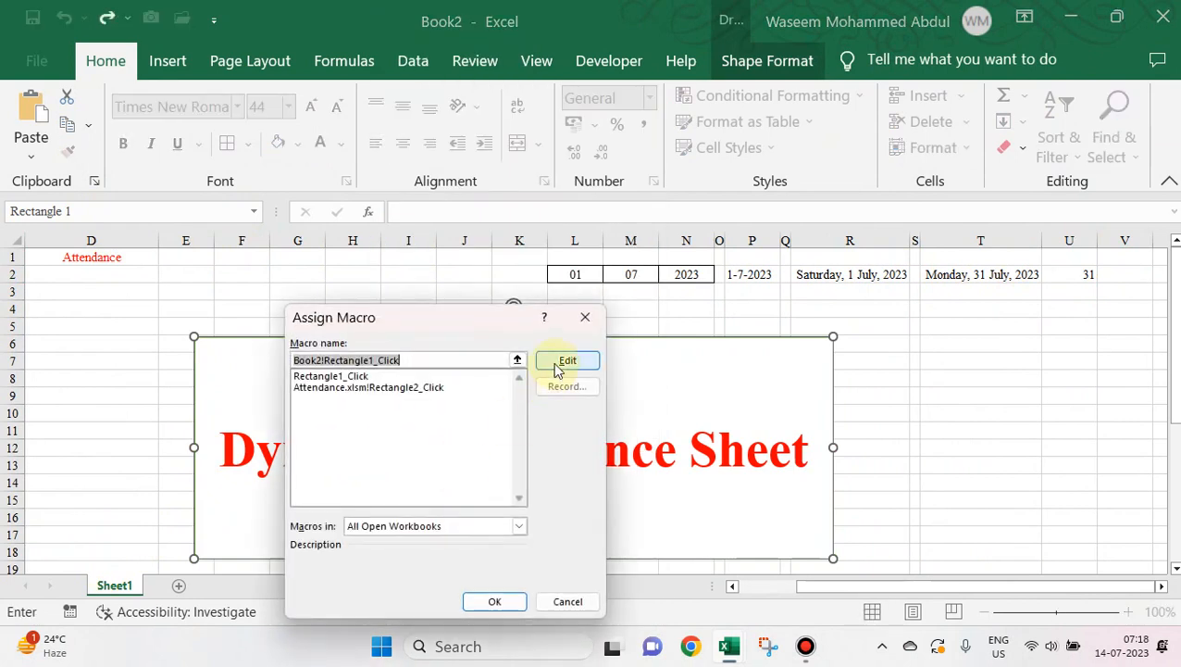
click(564, 362)
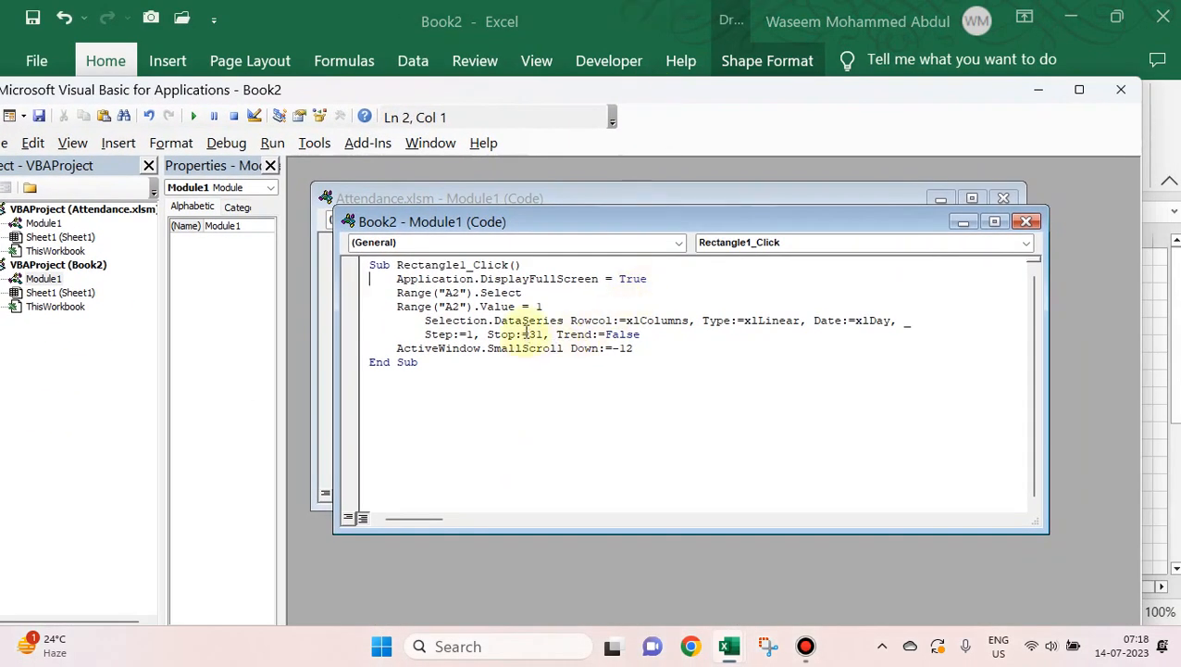
click(528, 333)
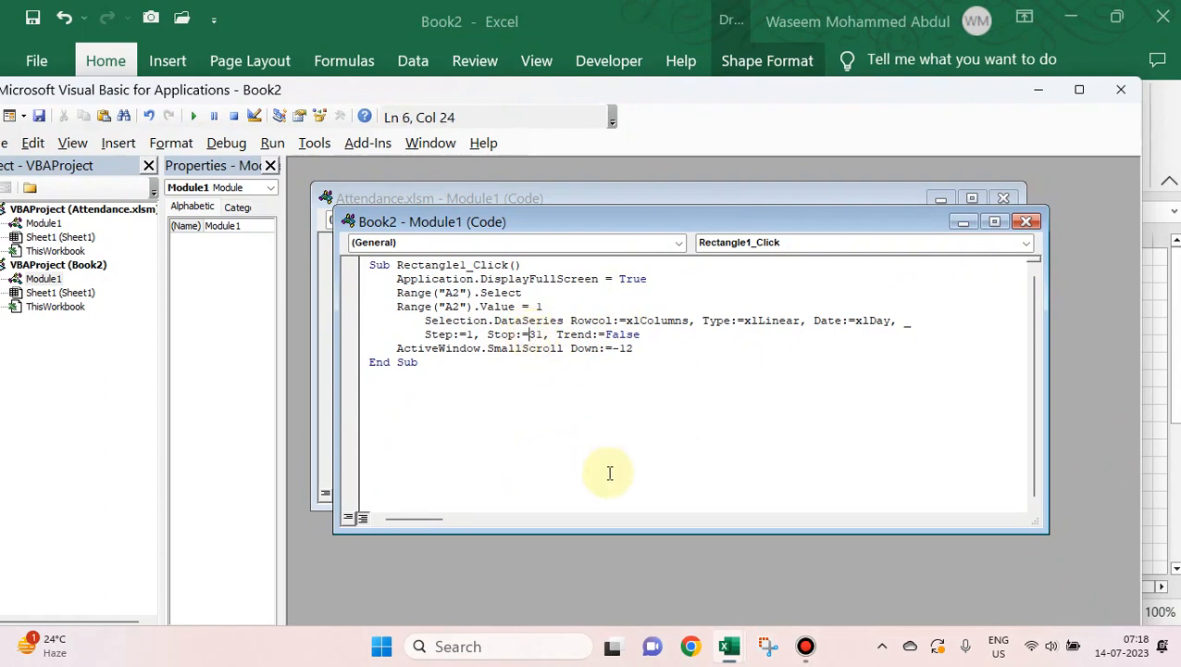
text(Range)
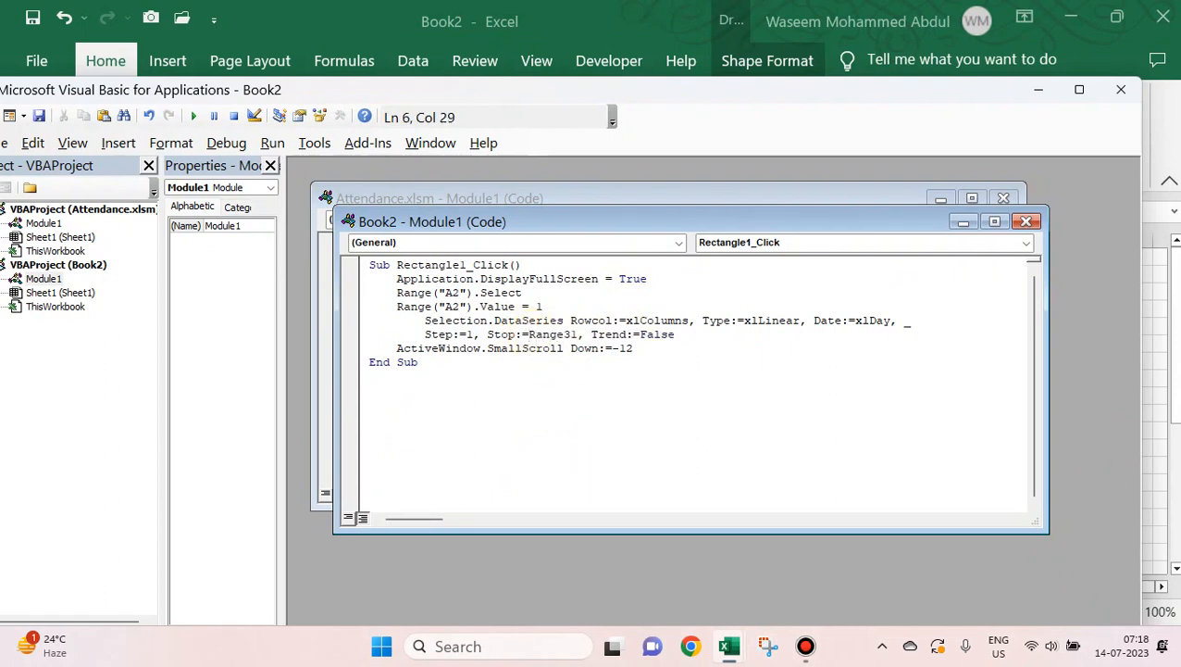
text(()
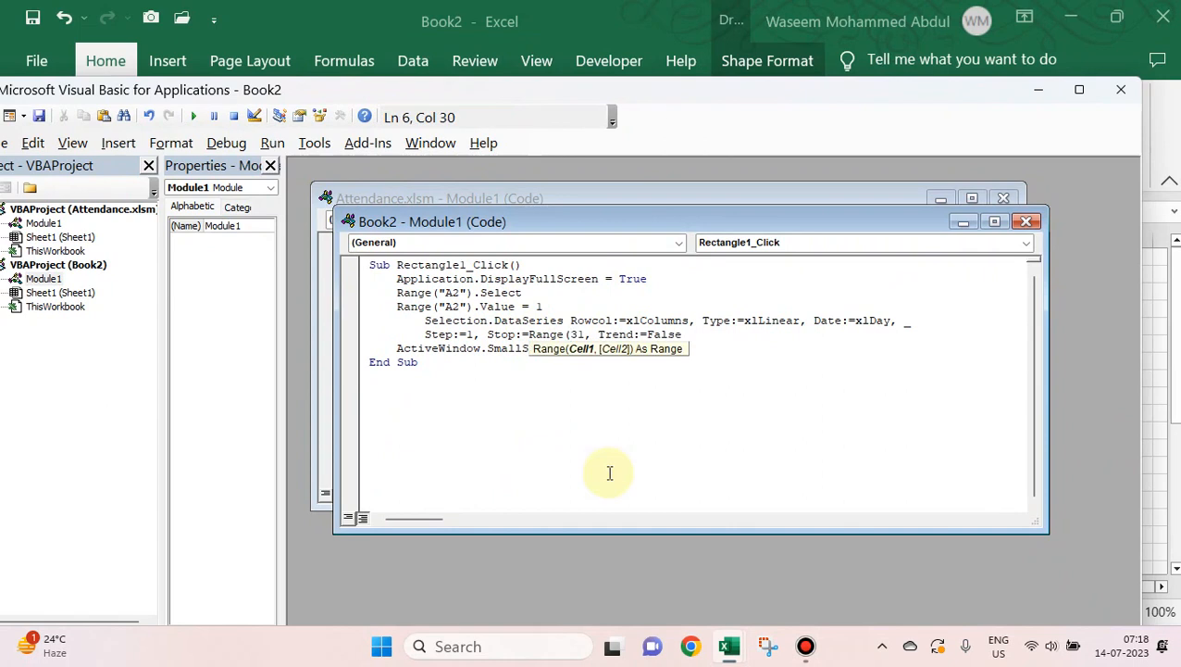
text(")
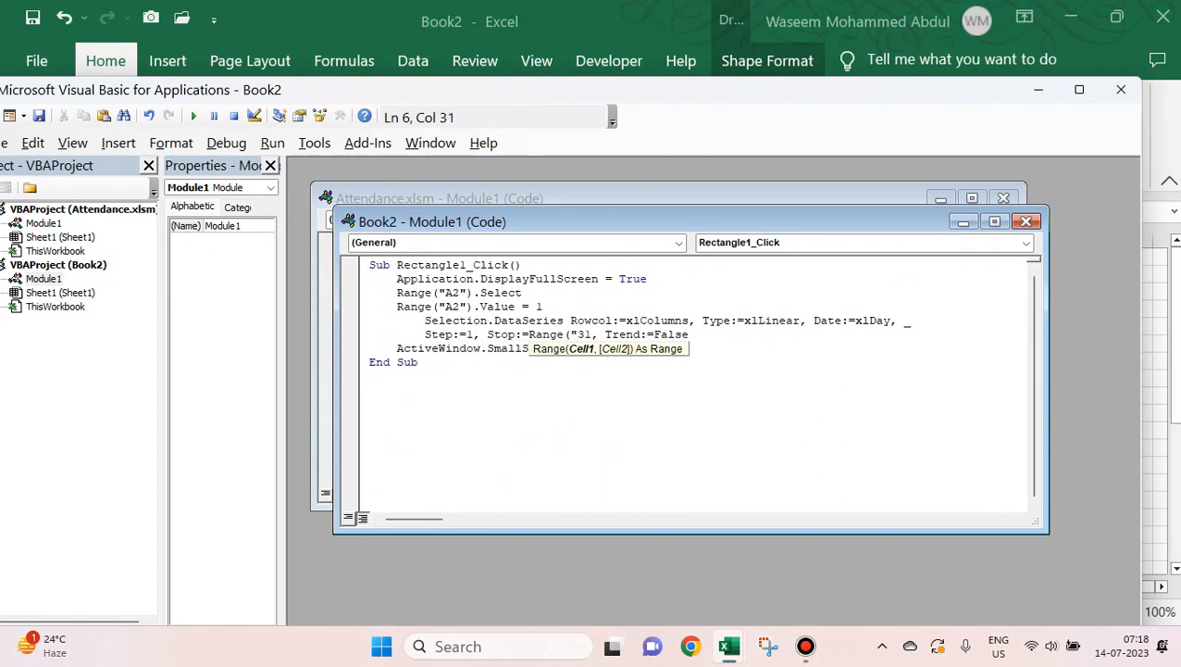
key(Delete)
key(Delete)
text("))
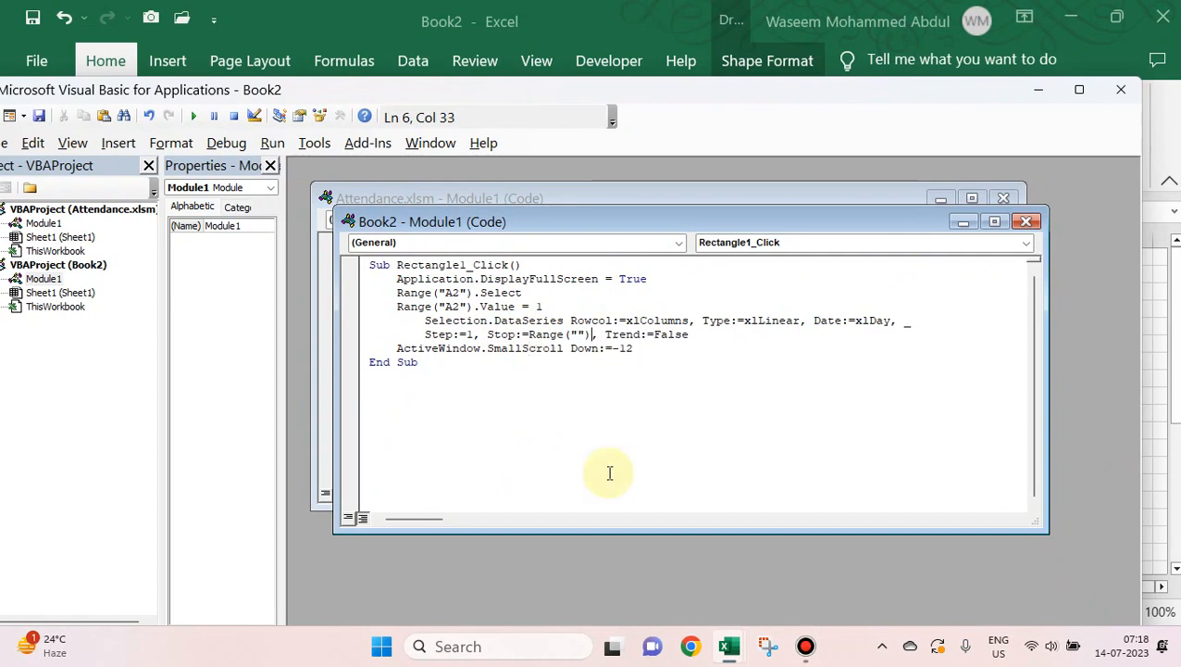
text(num)
text(_Of)
key(BackSpace)
key(BackSpace)
text(Of)
key(BackSpace)
key(BackSpace)
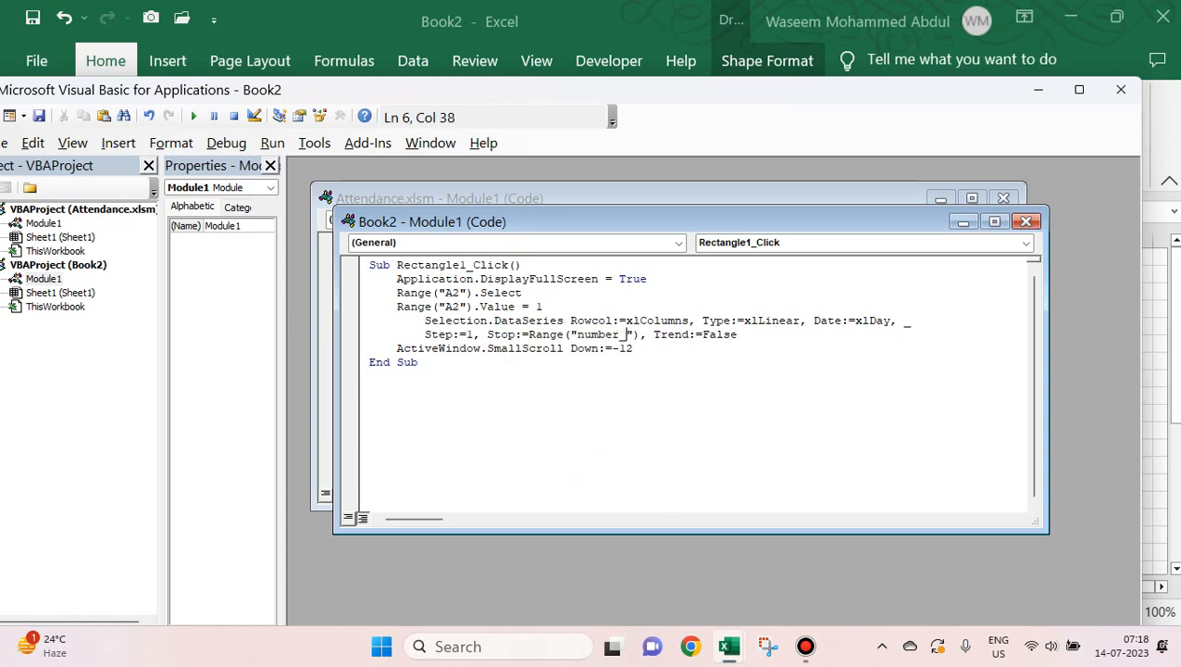
text(of)
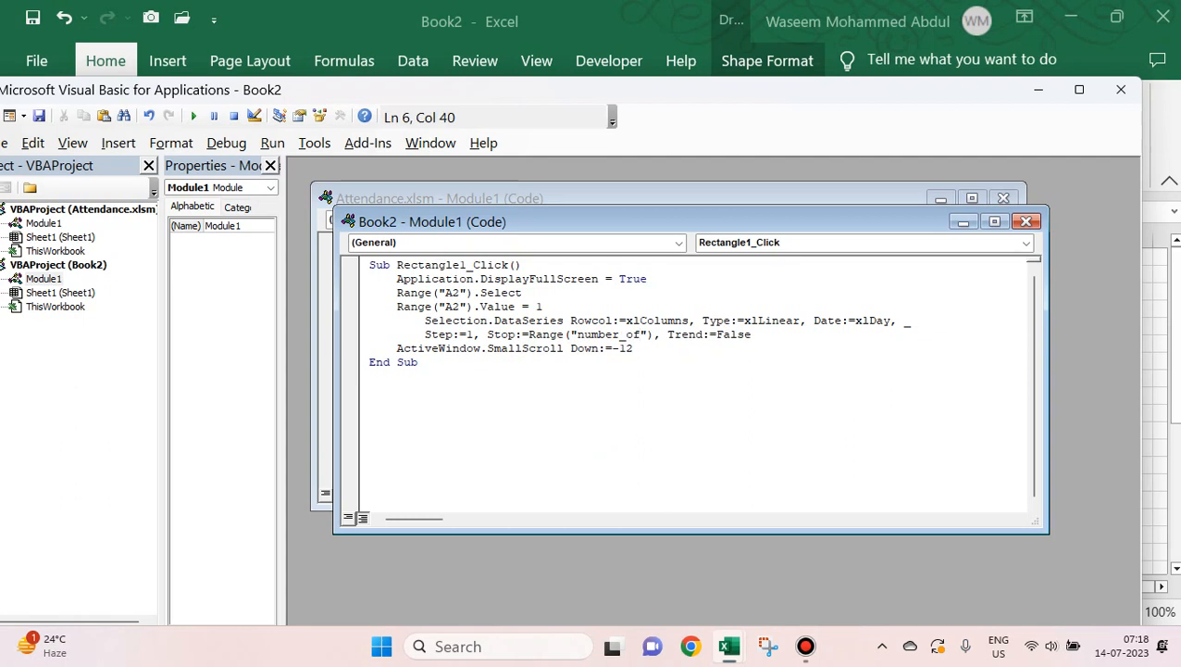
text(_days)
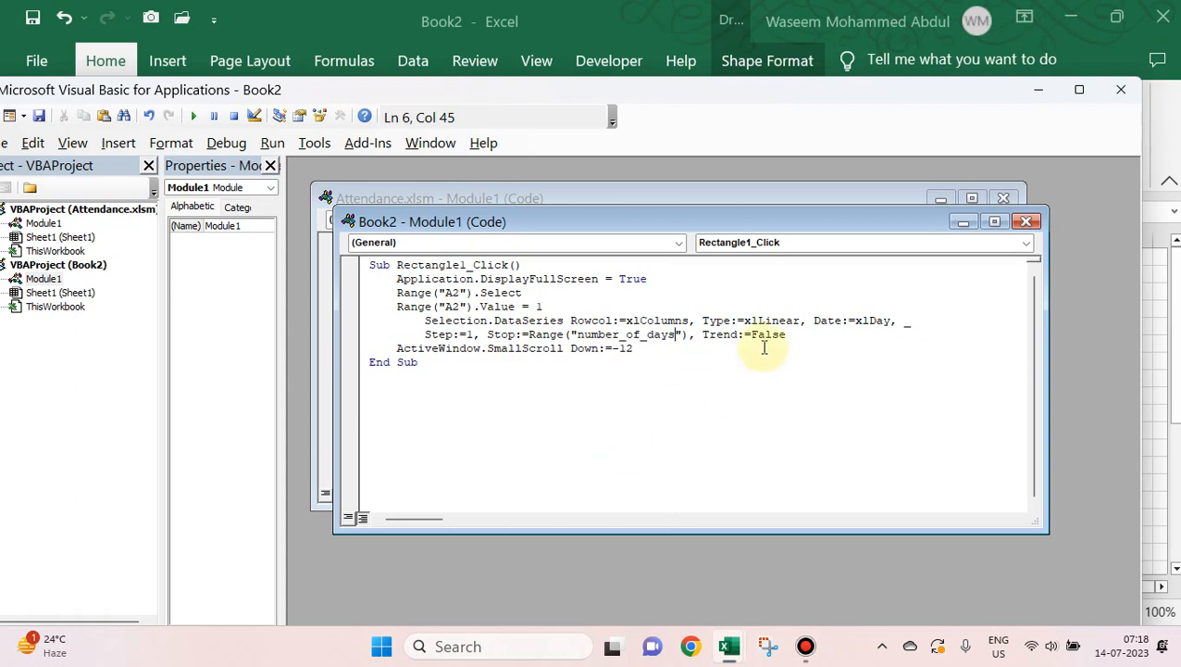
Step: Return to the sheet and examine the day-count cell U2 and the serial numbers down column A
click(1039, 99)
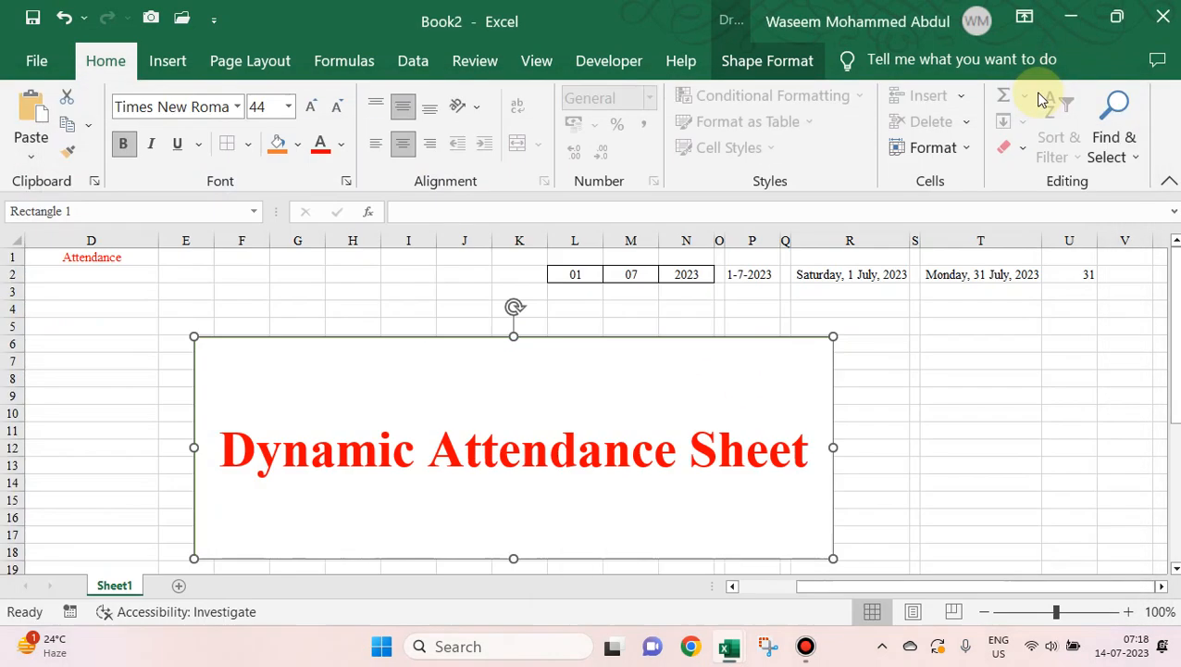
click(651, 293)
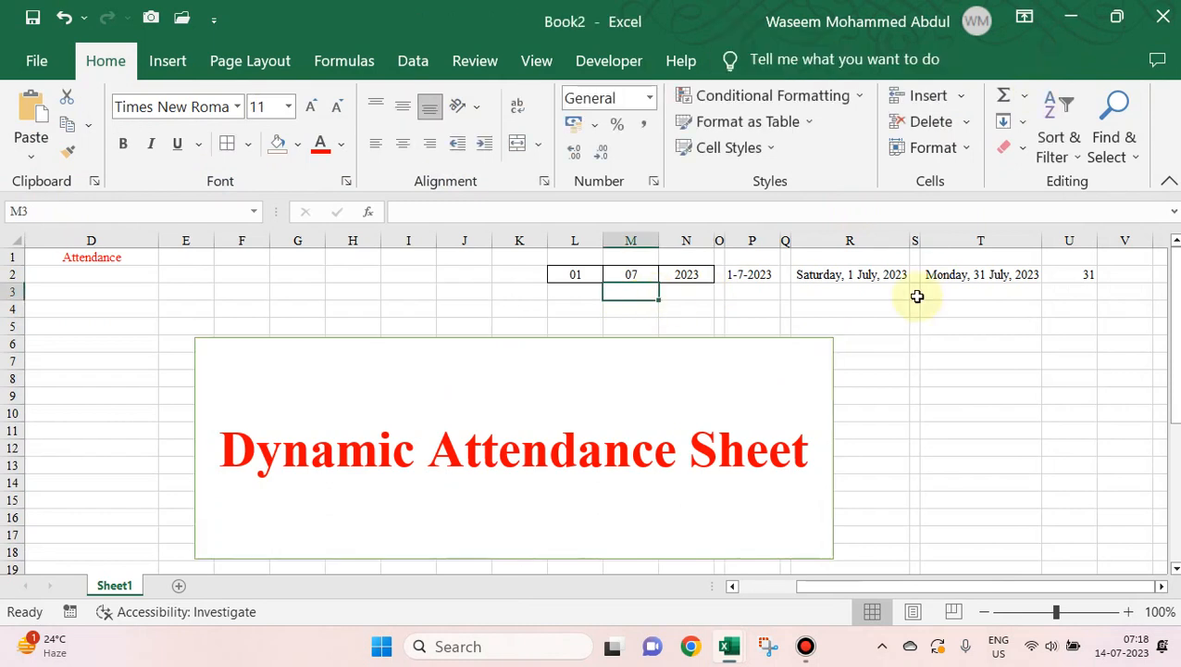
click(1060, 273)
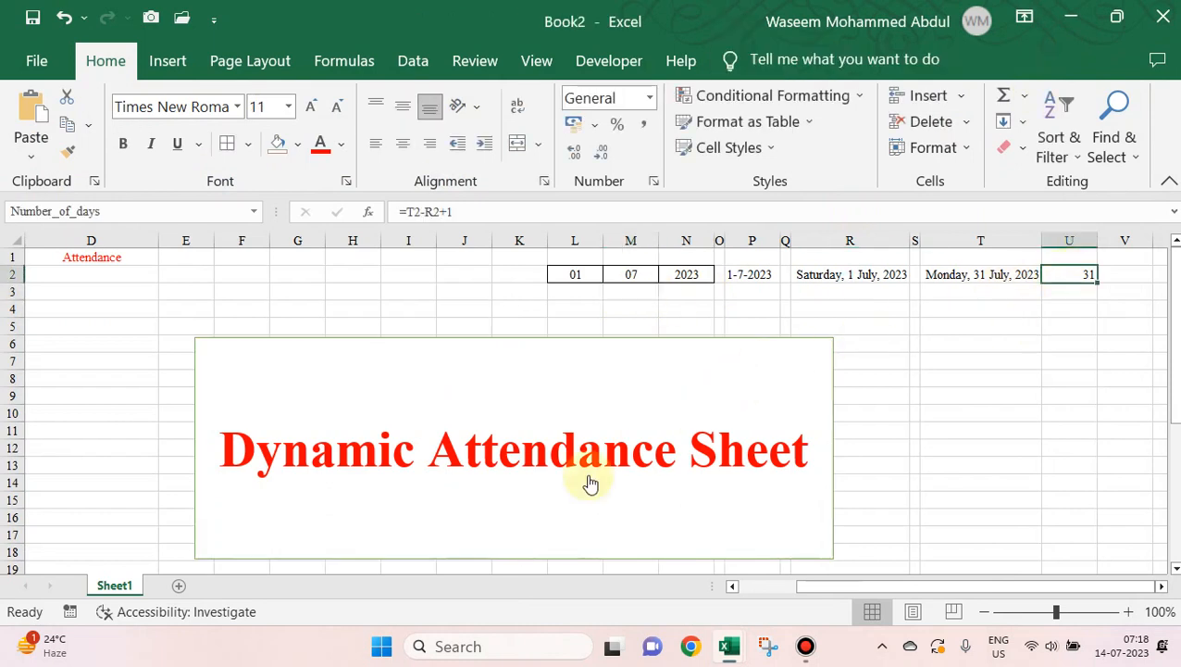
click(319, 306)
key(Left)
key(Left)
key(Left)
key(Left)
key(Left)
key(Left)
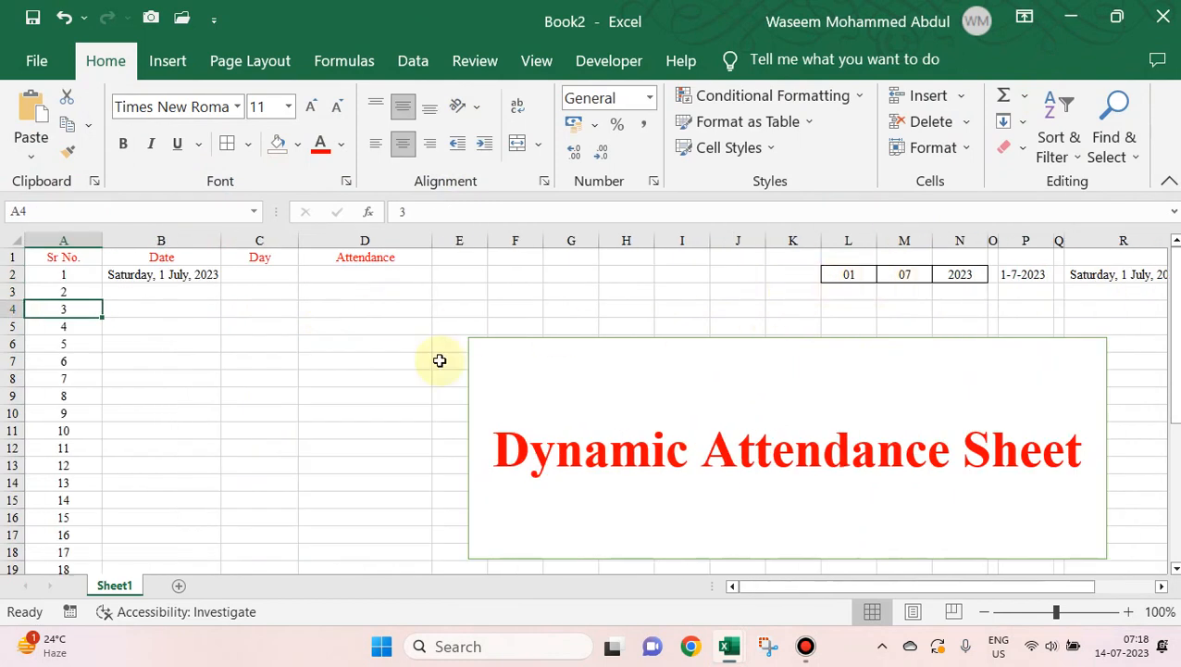
scroll(60, 427, down, 8)
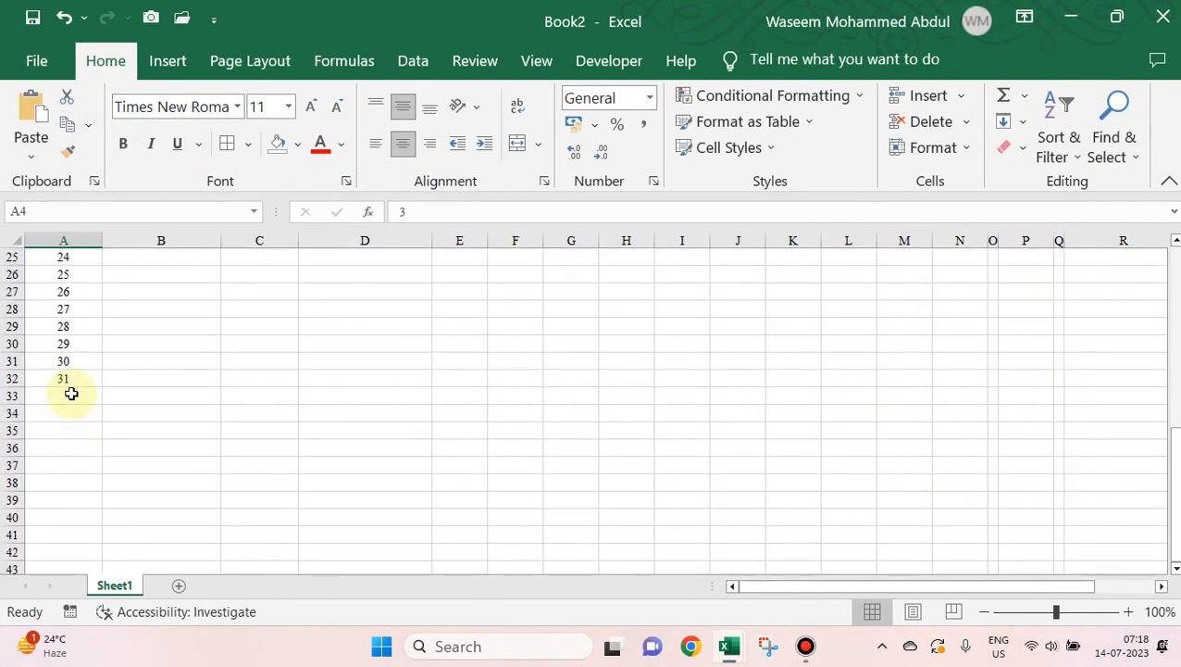
scroll(72, 393, up, 8)
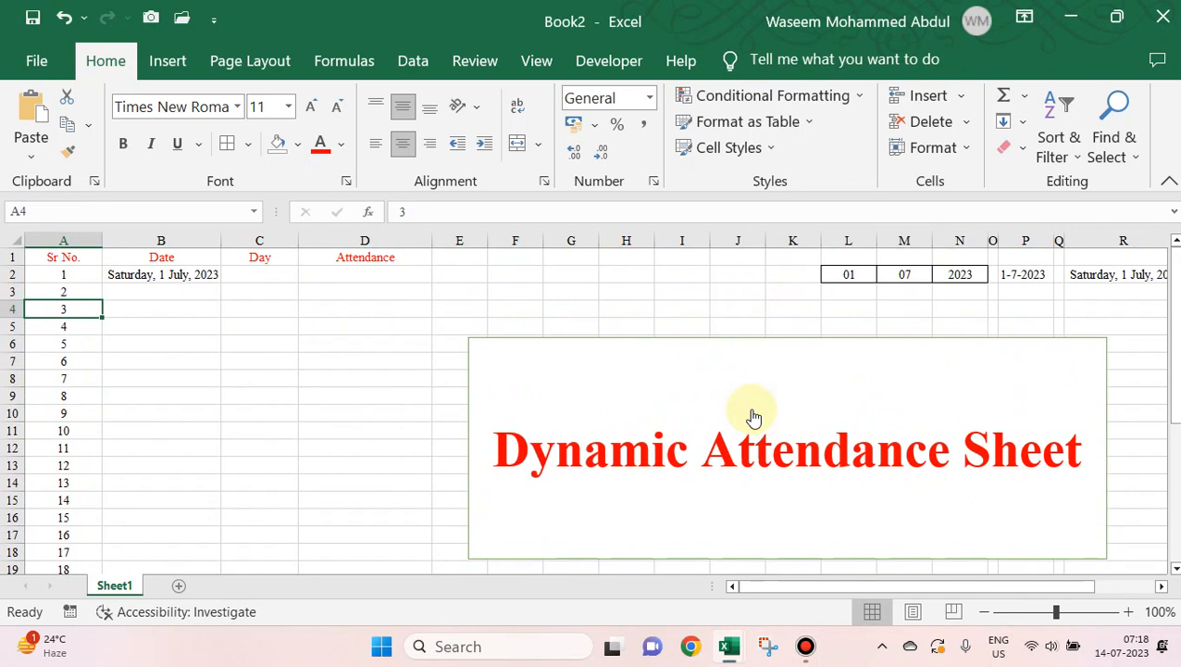
Step: Set the month in cell M2 to 02 and auto-fit column B to its date
click(896, 275)
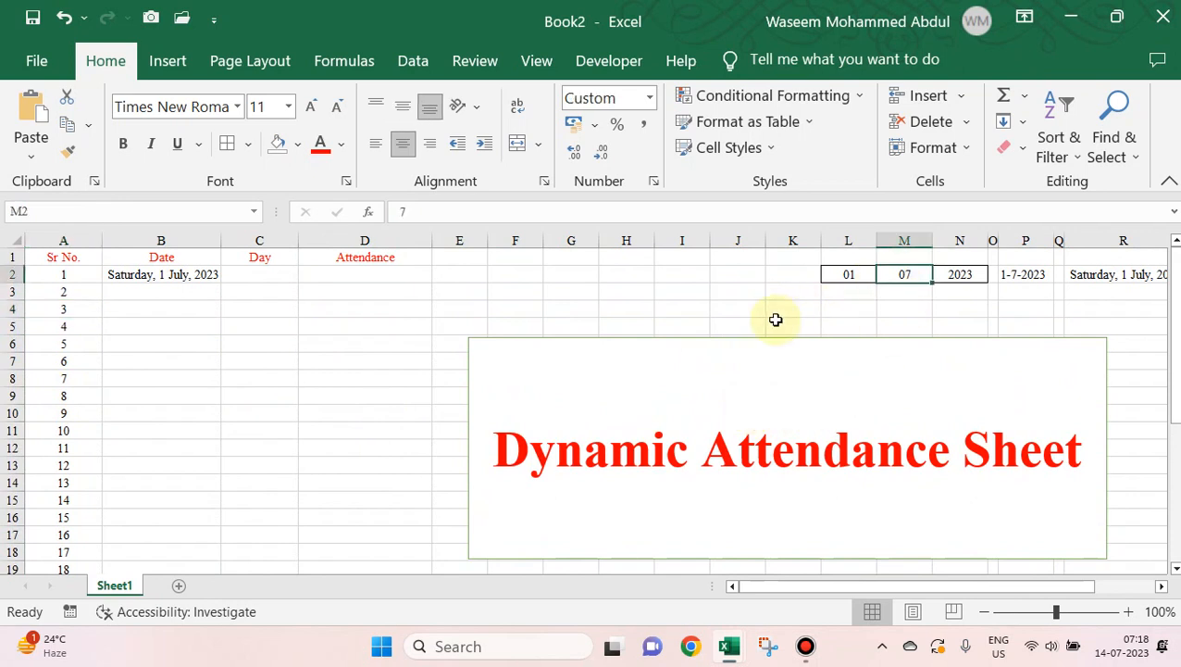
text(0)
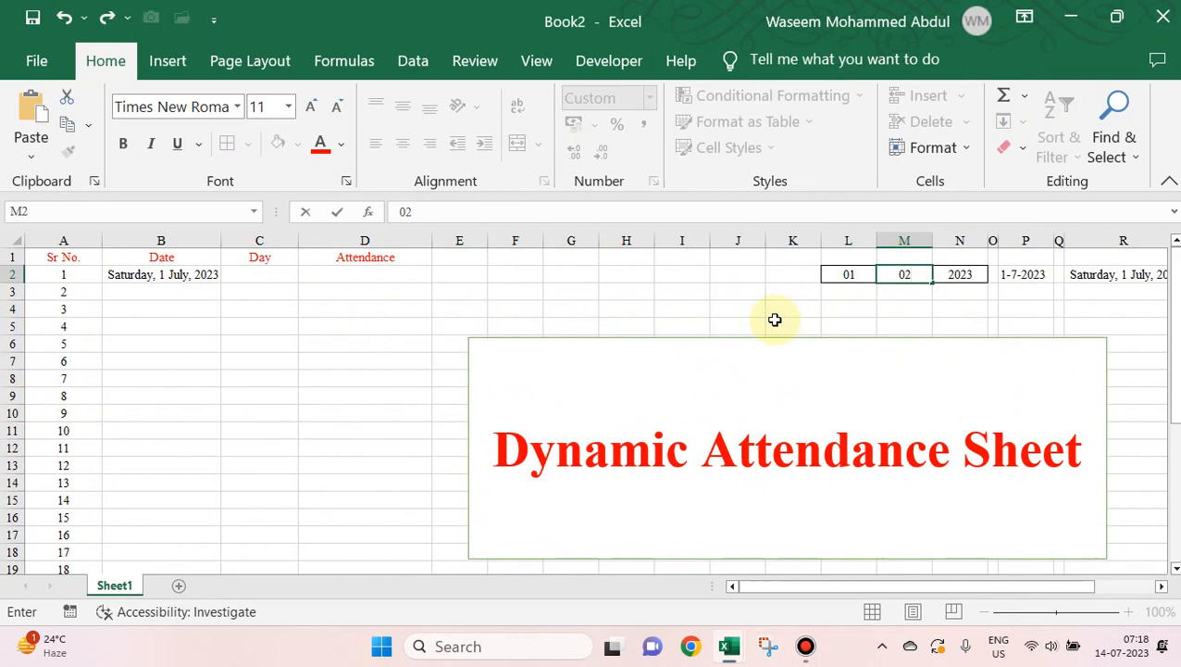
key(Tab)
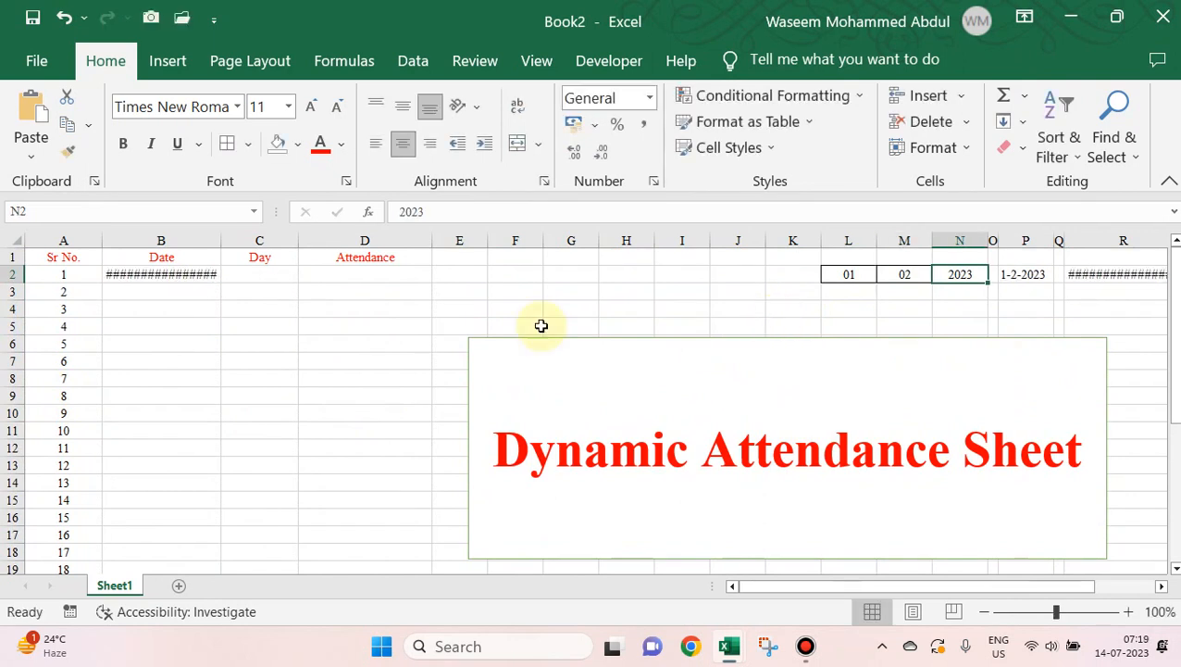
double_click(220, 240)
Step: Check the serial numbers in column A, and run the macro from the Dynamic Attendance Sheet rectangle
scroll(184, 300, down, 6)
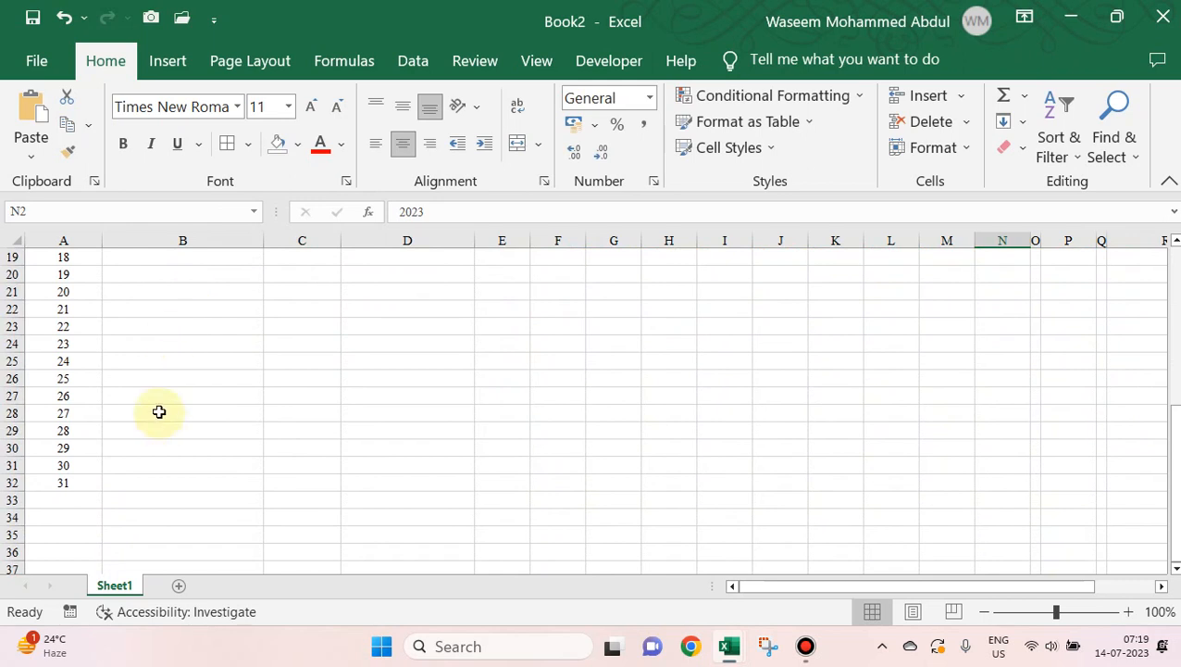
scroll(159, 411, up, 6)
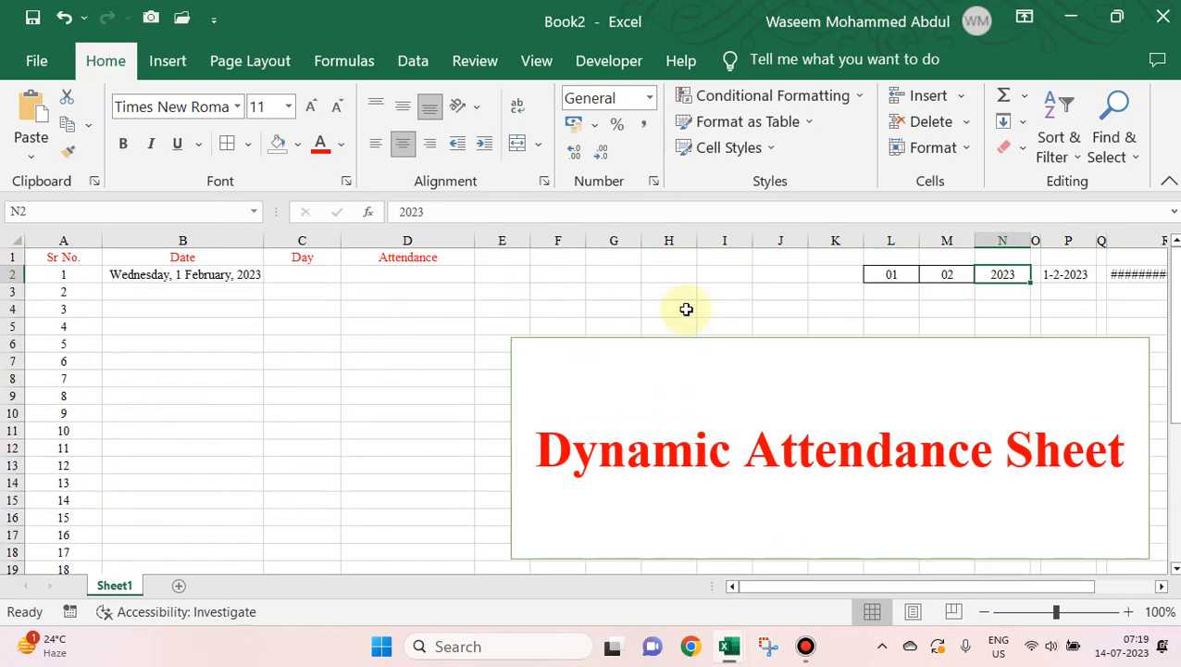
click(827, 415)
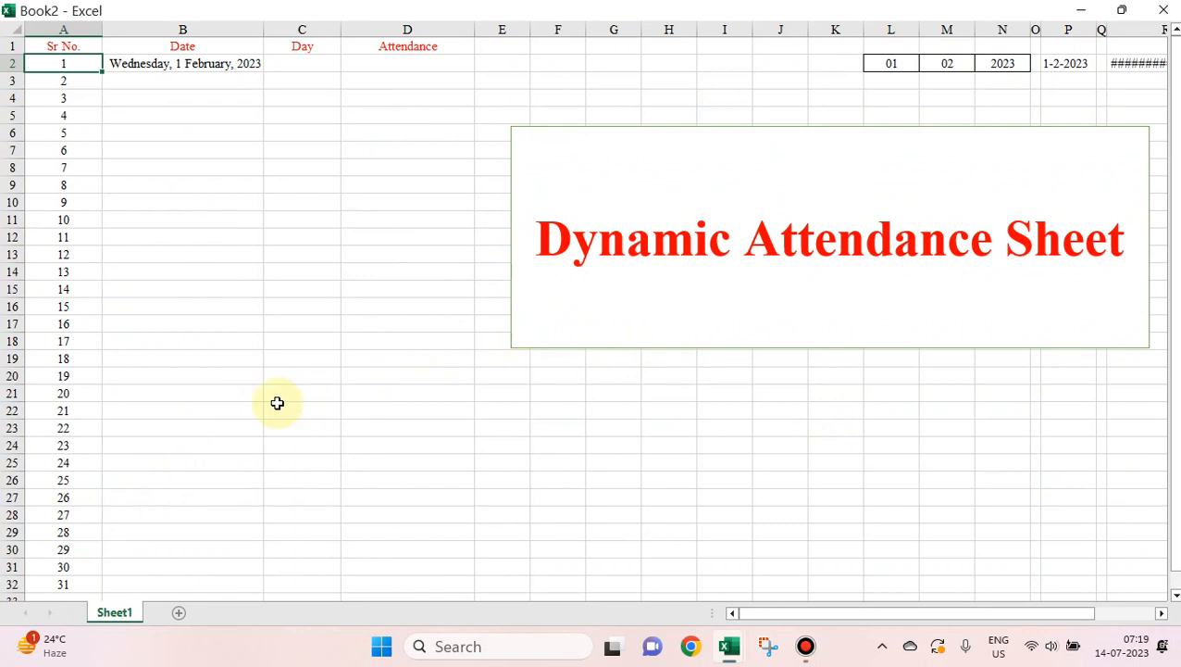
Step: Examine the last serial numbers in column A, from 28 to the end of the list, against February's length
click(77, 531)
key(Down)
key(Down)
key(Down)
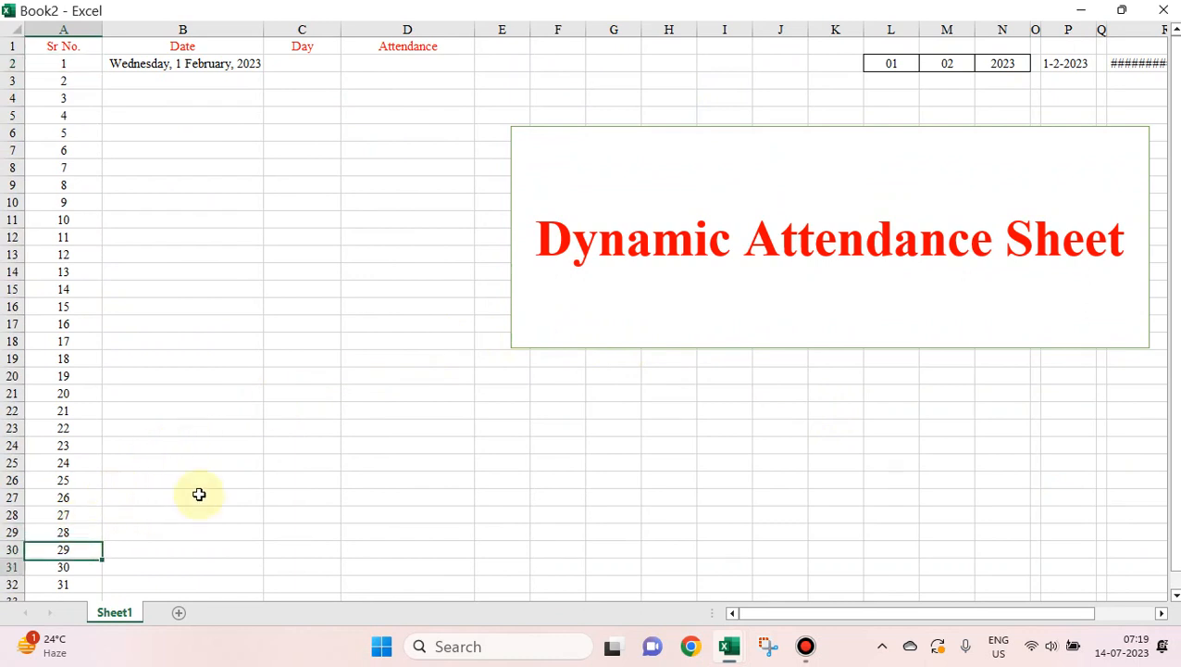
key(Up)
key(Up)
key(Down)
key(Down)
key(Down)
key(Up)
key(Up)
key(Up)
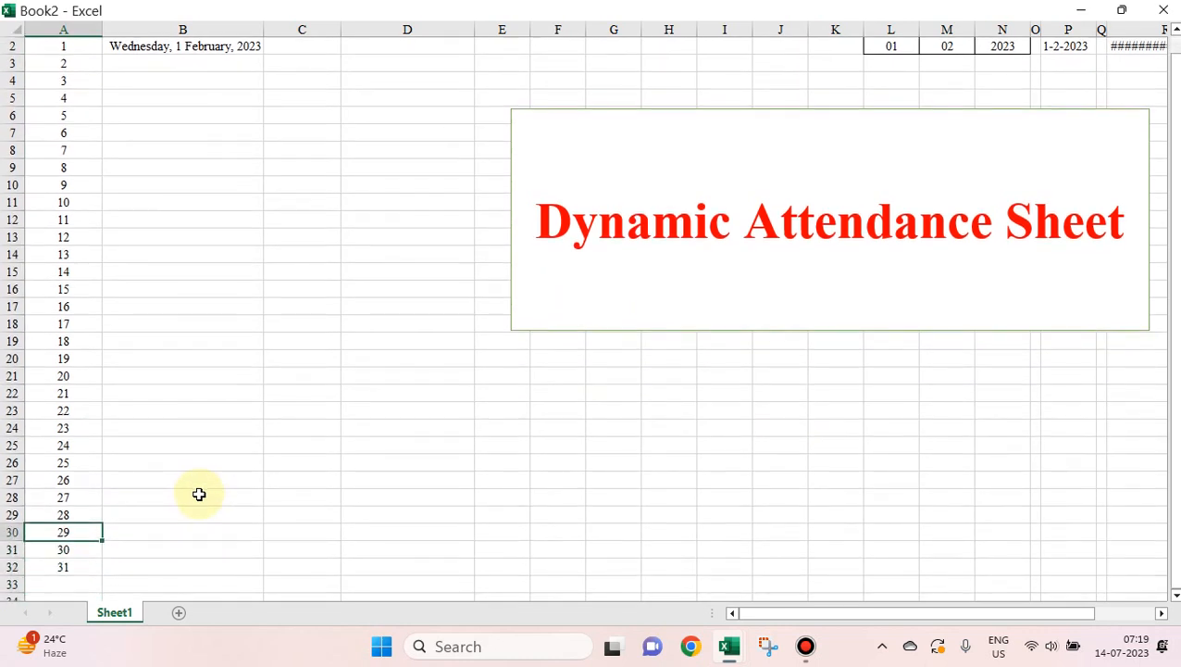
key(Down)
key(Down)
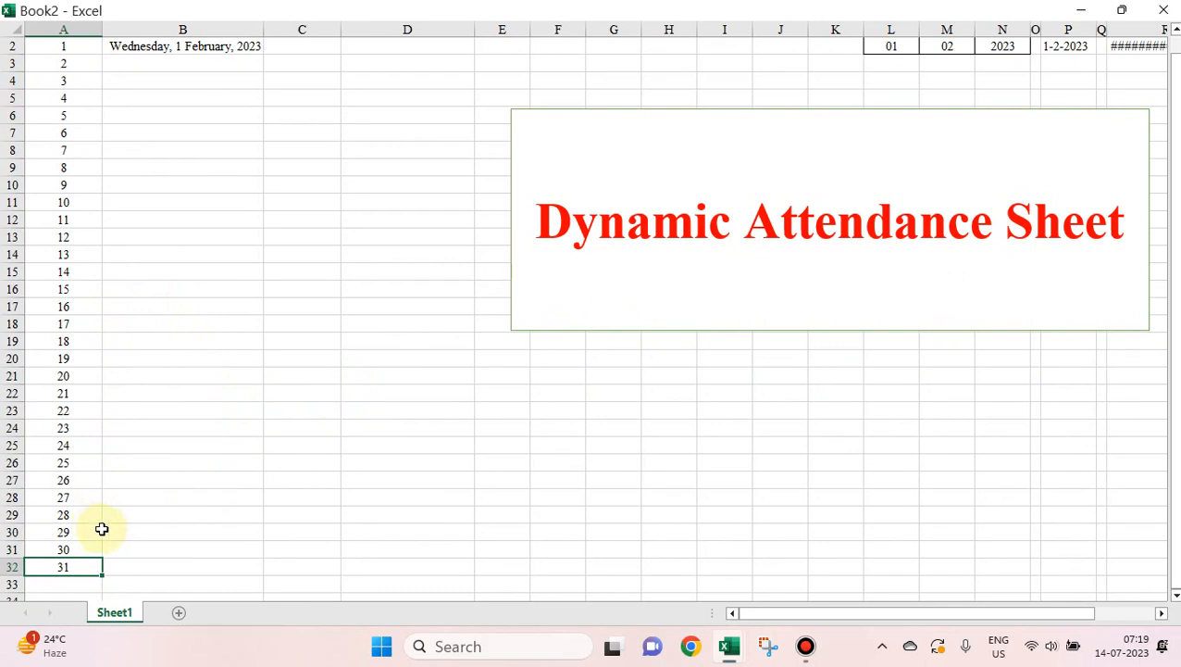
Step: Open the code of the macro assigned to the Dynamic Attendance Sheet rectangle for editing
right_click(750, 289)
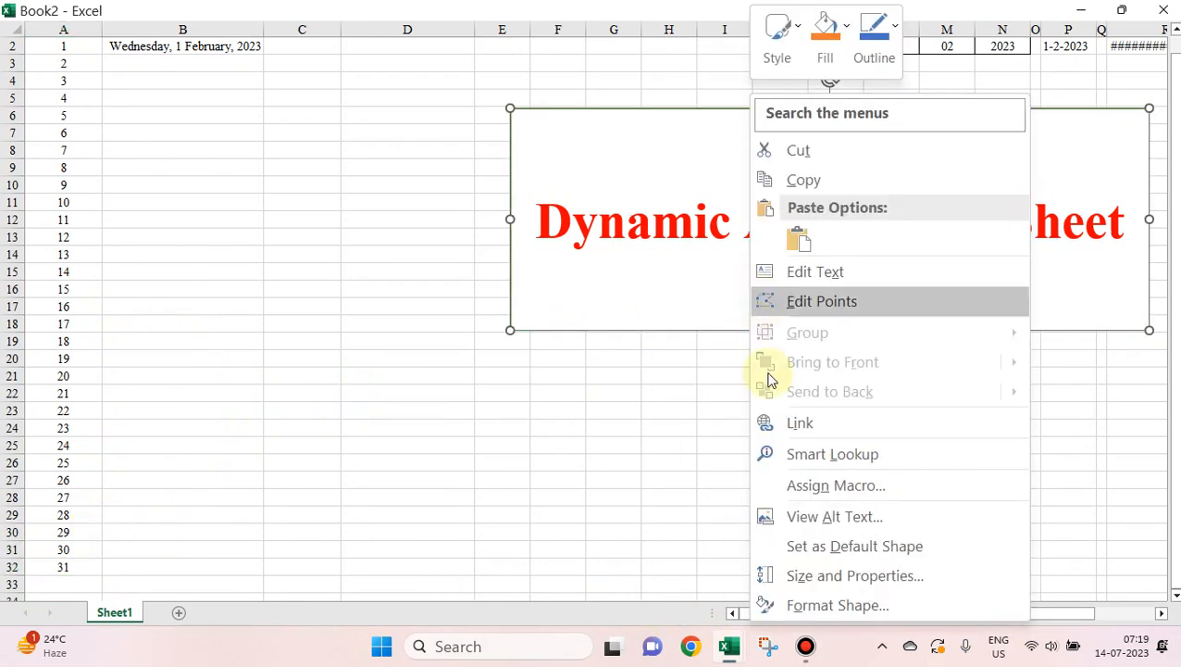
click(798, 485)
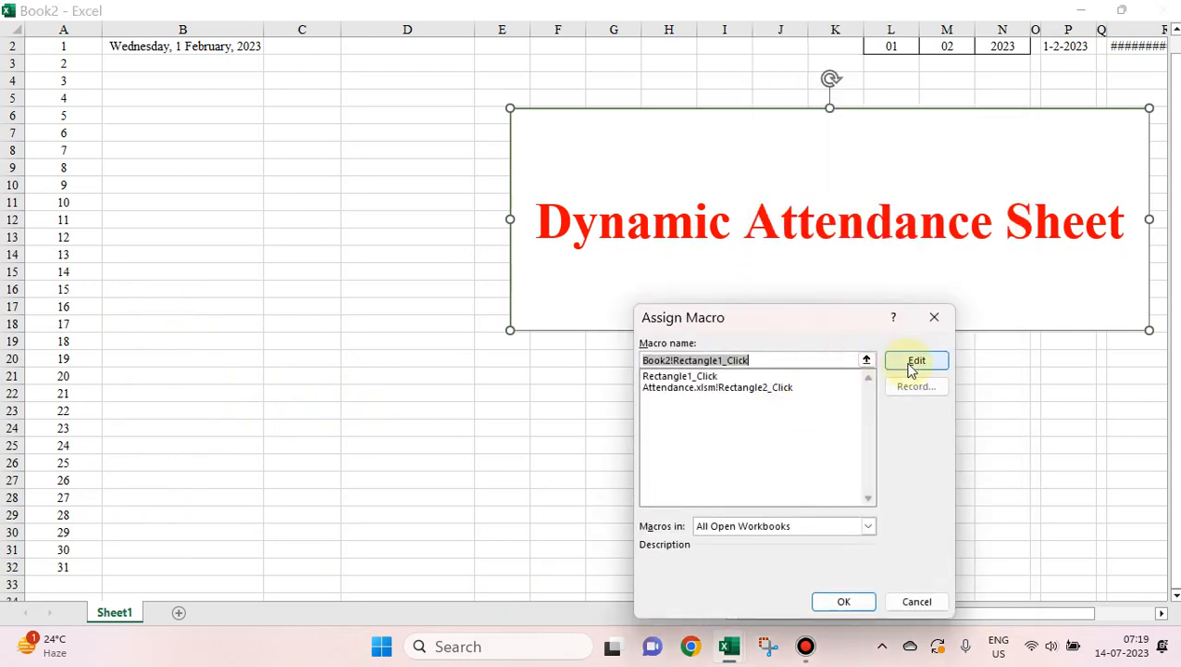
click(910, 367)
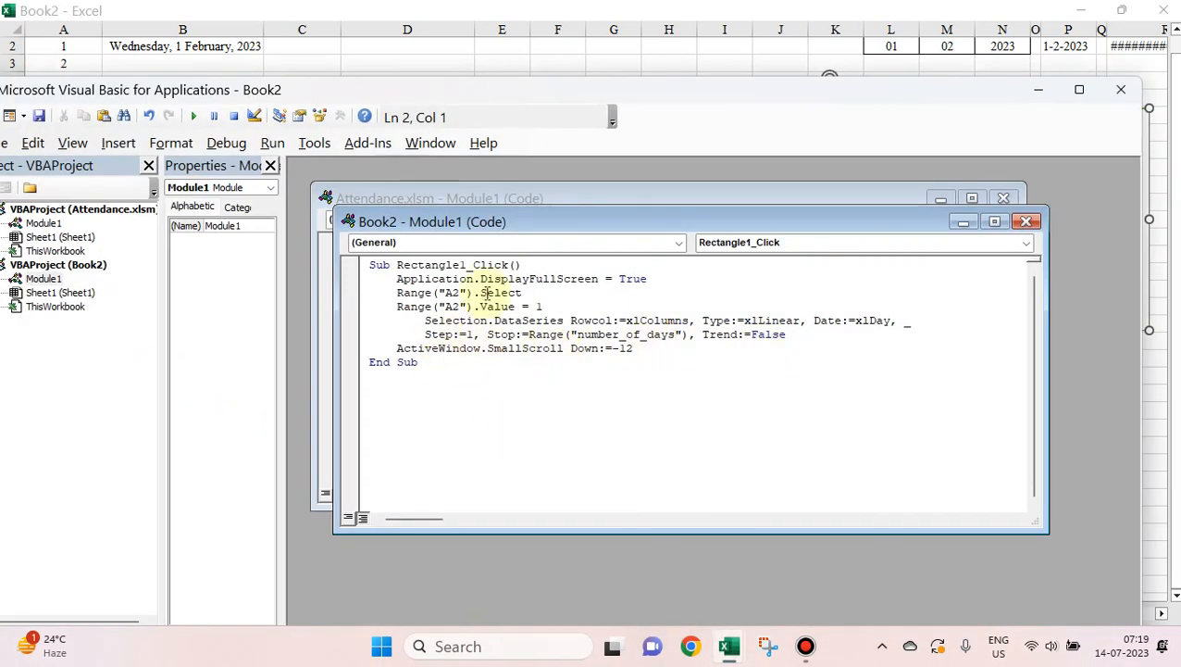
drag(515, 97, 715, 70)
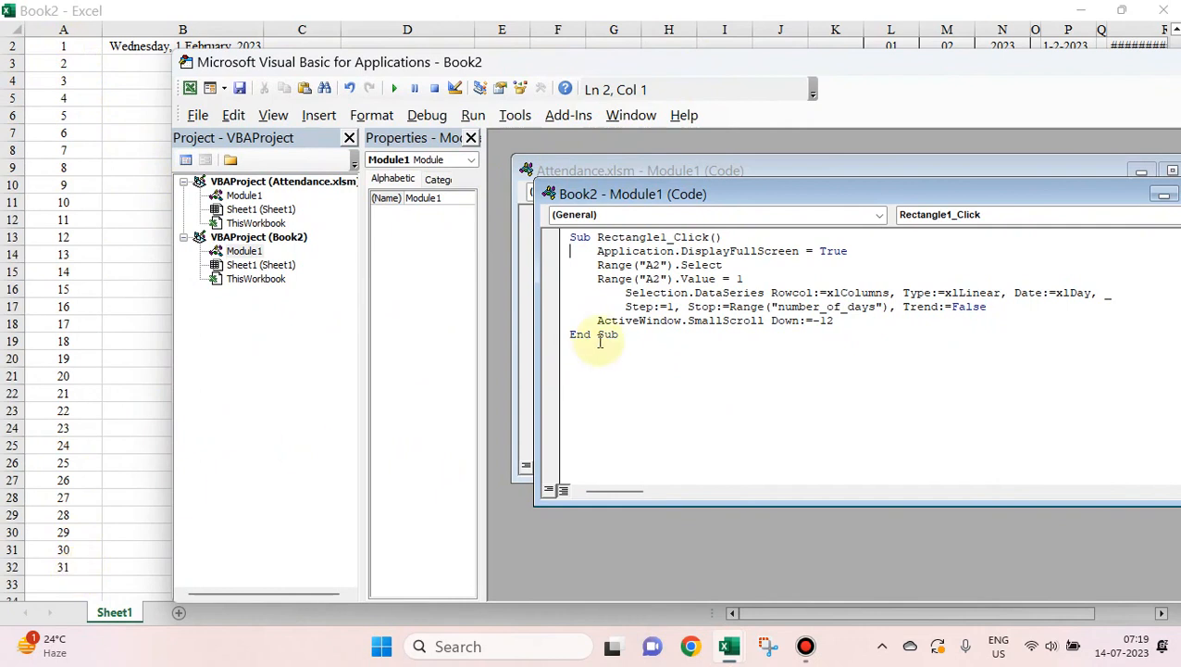
Step: Add a line with a copy of Range("A2") above the Range("A2").Select line, aligned with the other statements
click(579, 266)
key(Return)
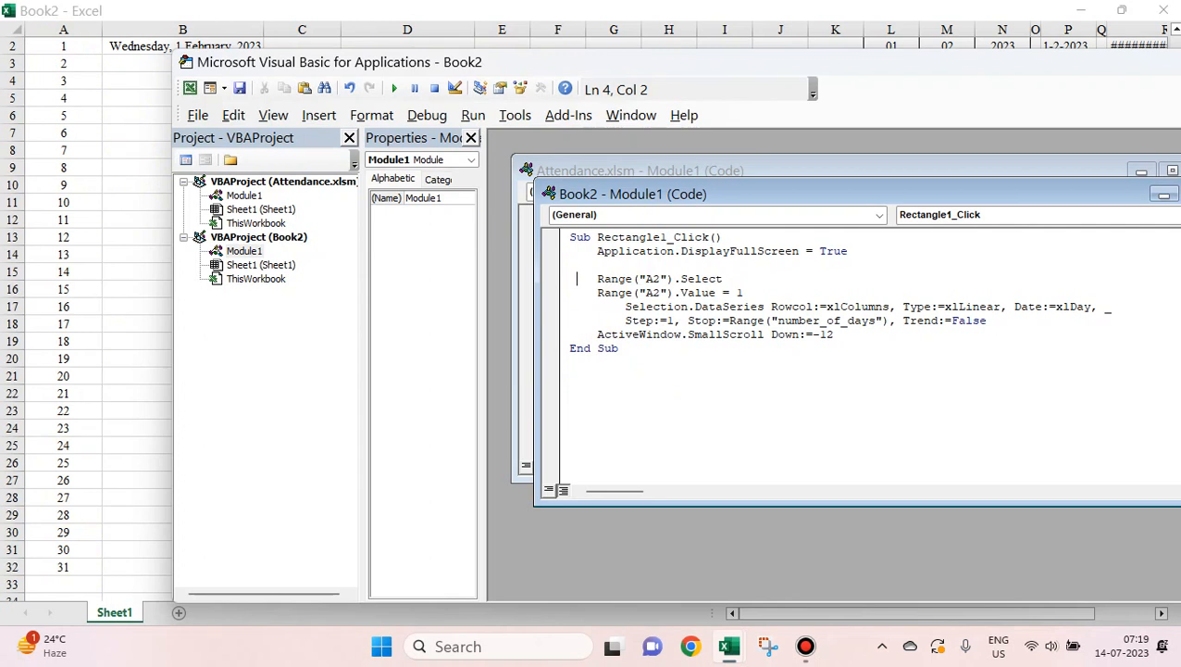
drag(598, 279, 672, 279)
key(ctrl+c)
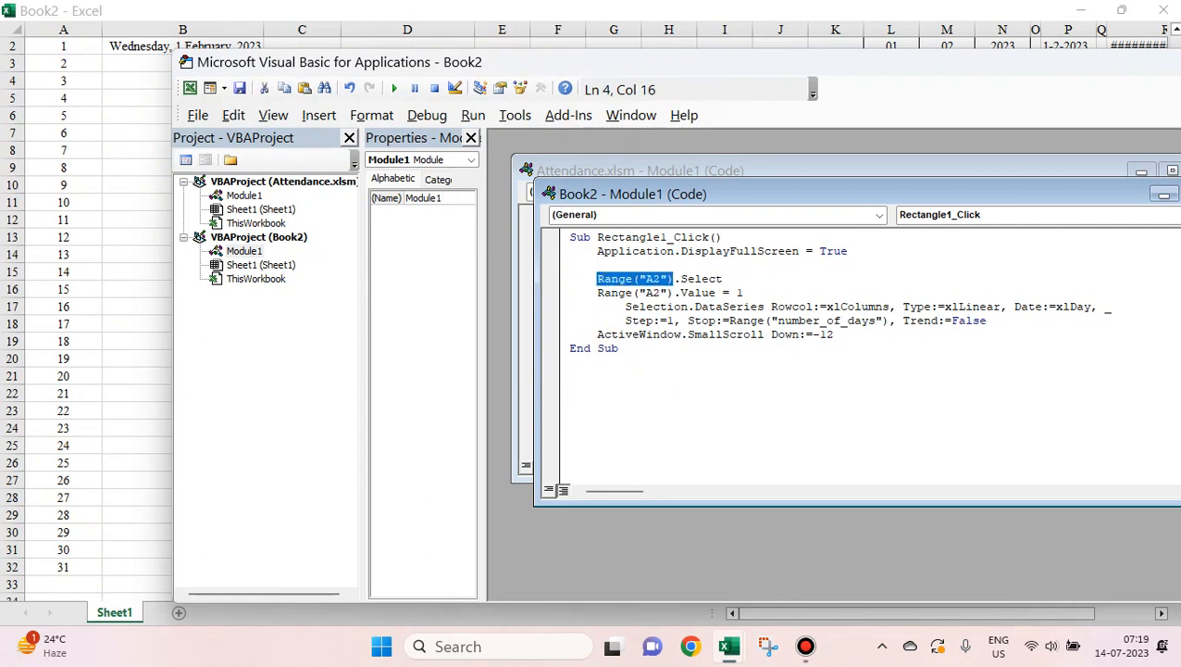
click(618, 265)
key(ctrl+v)
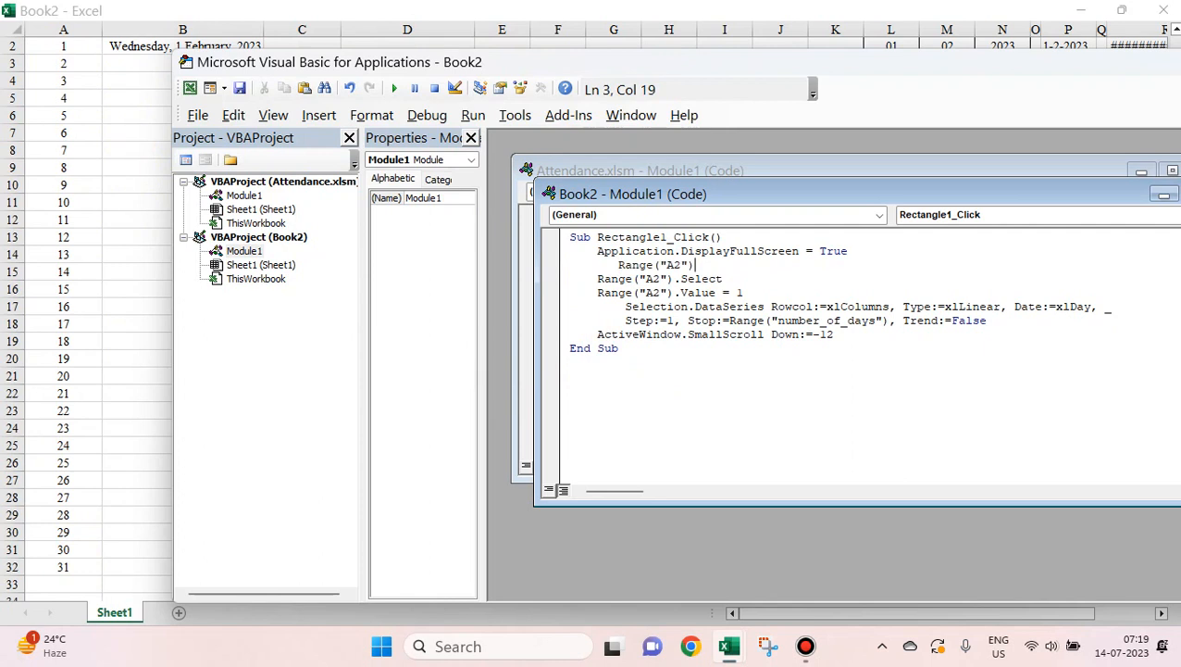
key(BackSpace)
key(BackSpace)
key(BackSpace)
Step: Complete the new line as Range("A2:A32").ClearContents
key(Right)
key(Right)
key(Right)
key(Right)
key(Right)
key(Right)
key(Right)
key(Right)
key(Right)
text(:)
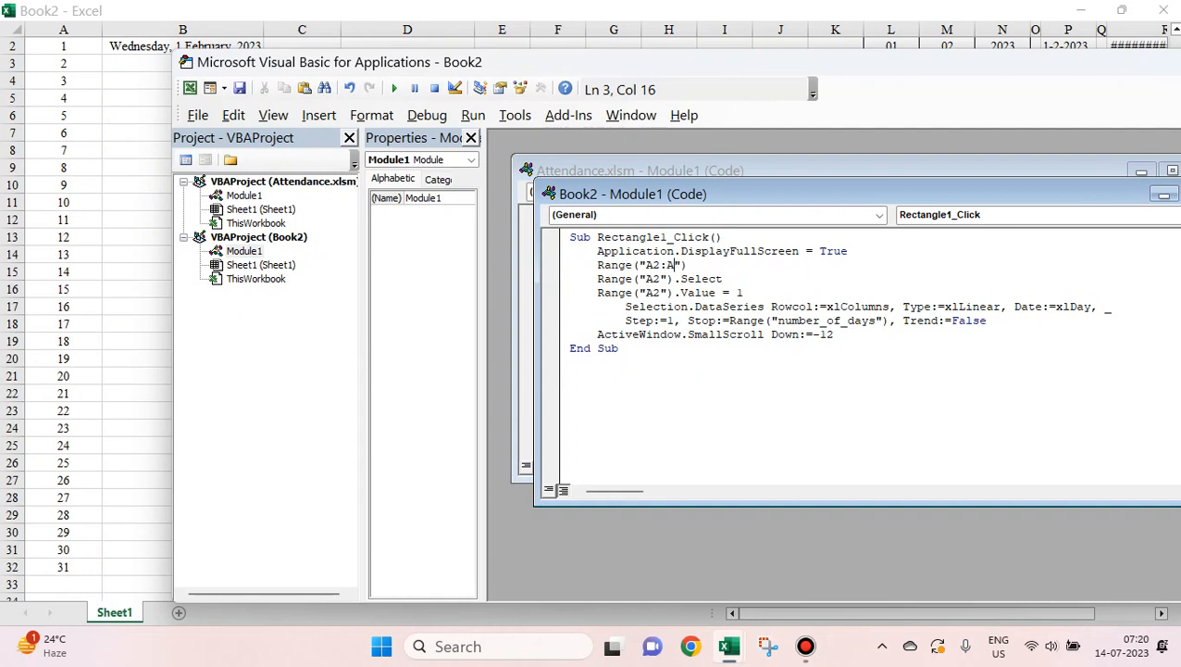
text(A32)
text(.CLEARCON)
key(Tab)
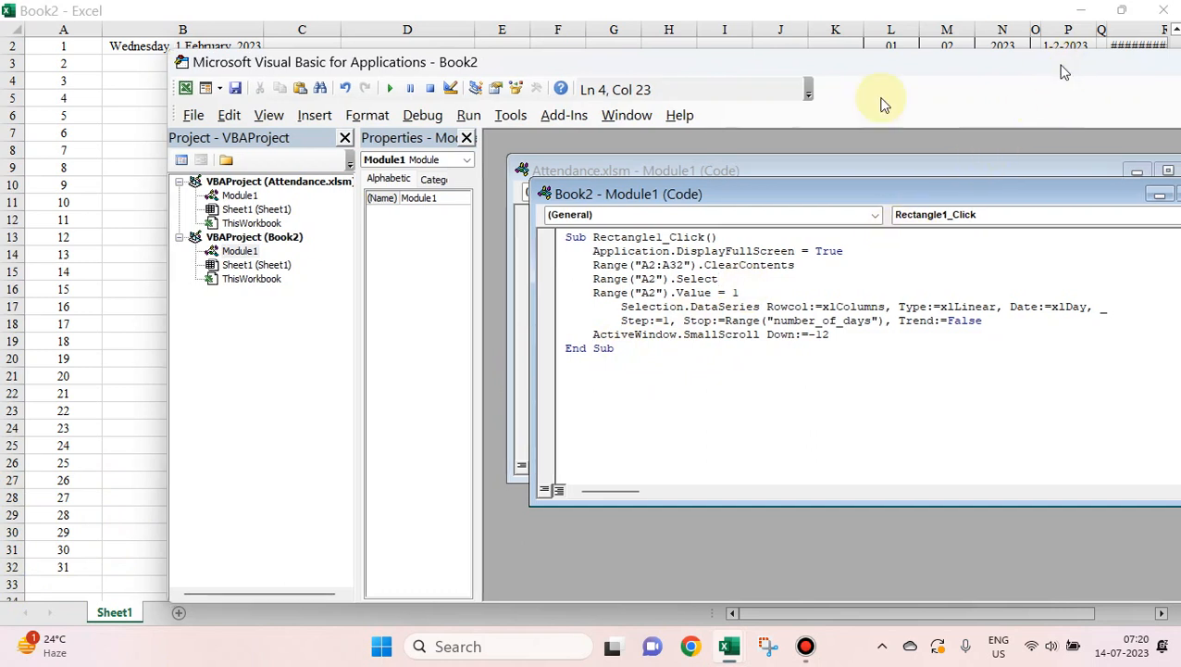
Step: Close the code editor and run the updated macro from the Dynamic Attendance Sheet rectangle
drag(1054, 67, 841, 104)
click(1025, 99)
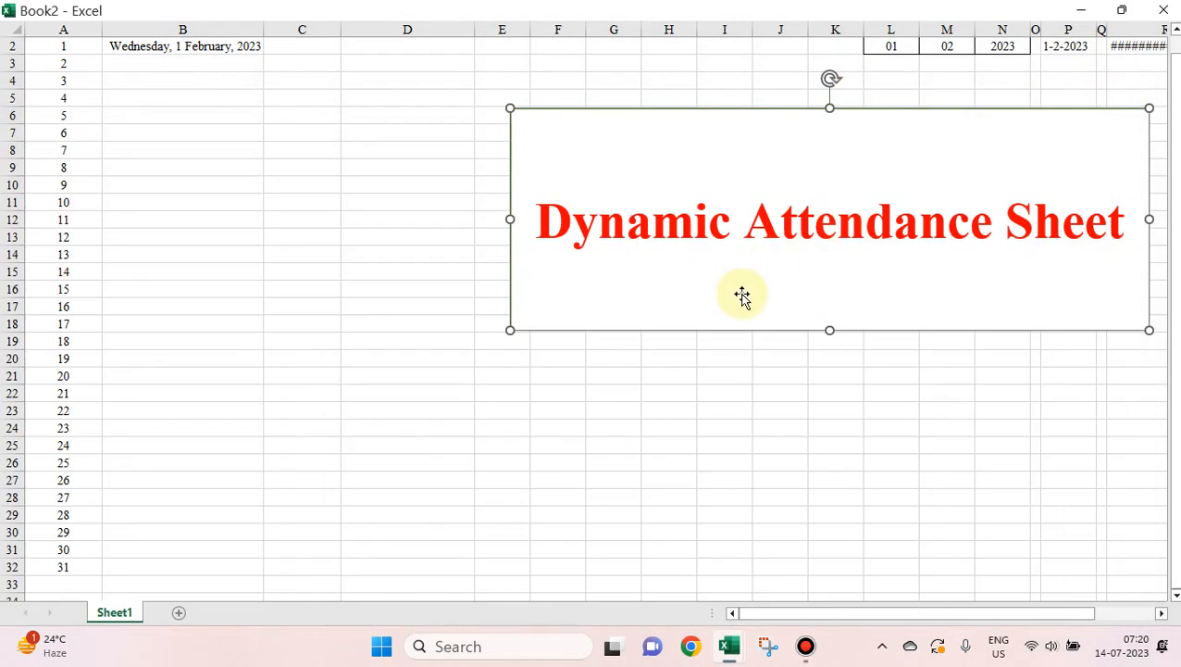
click(824, 380)
click(817, 237)
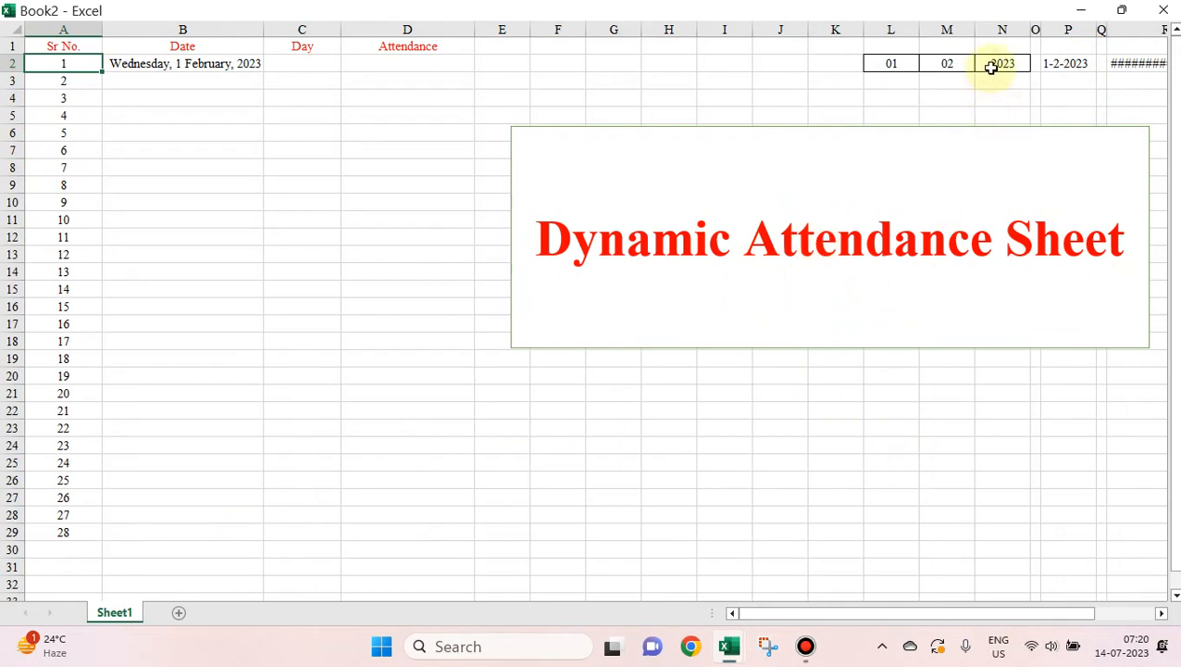
Step: Test the macro with month 07 in cell M2, running it from the rectangle and checking the serial numbers in column A
click(949, 65)
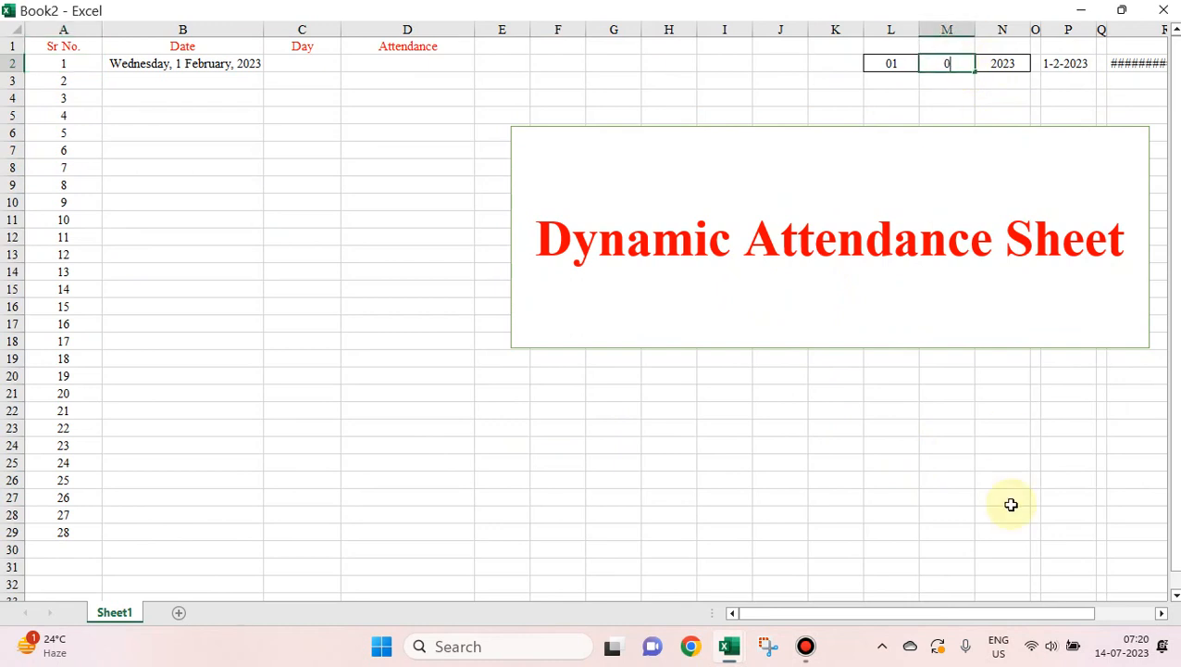
text(07)
key(Tab)
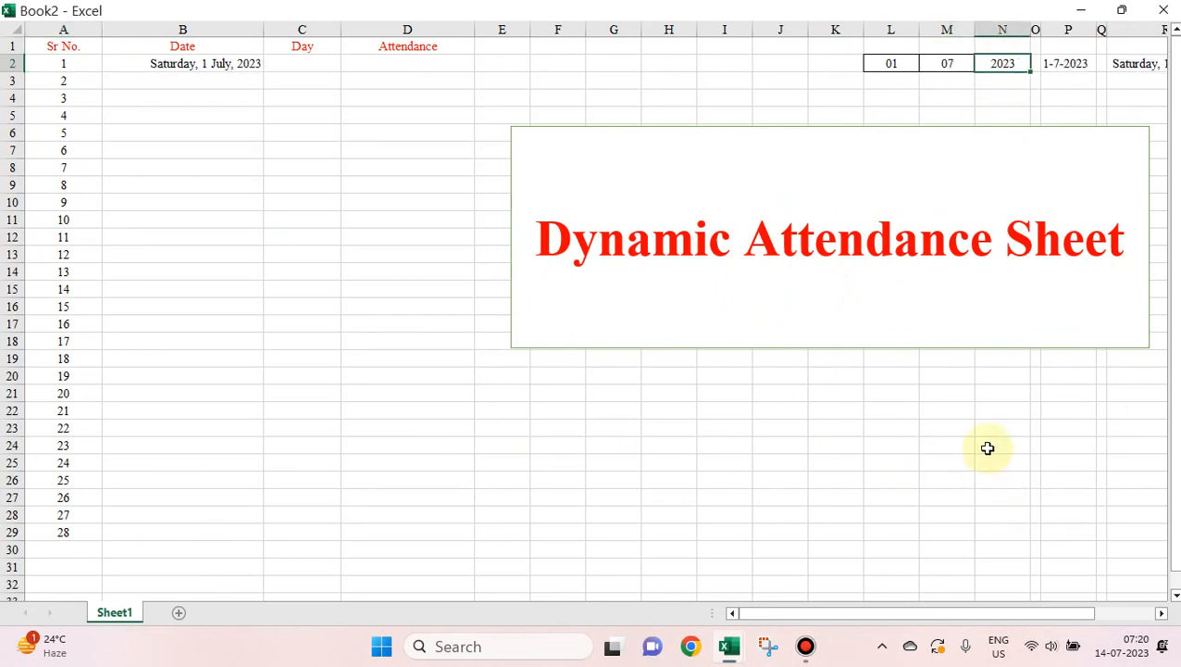
click(803, 229)
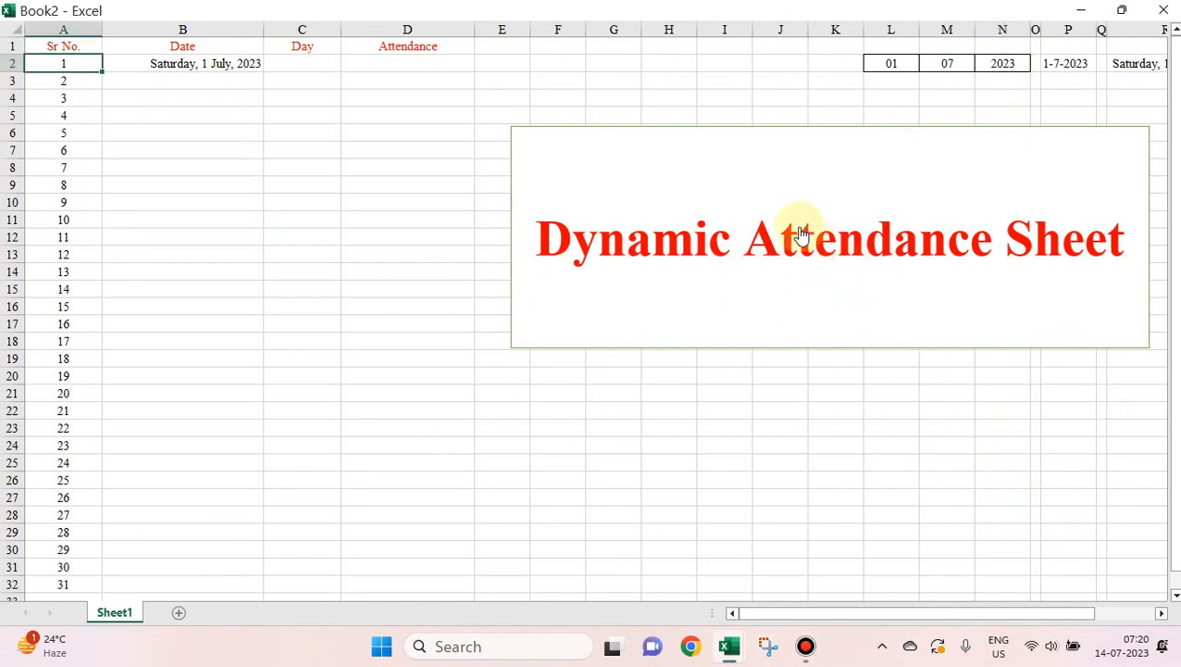
scroll(561, 374, down, 2)
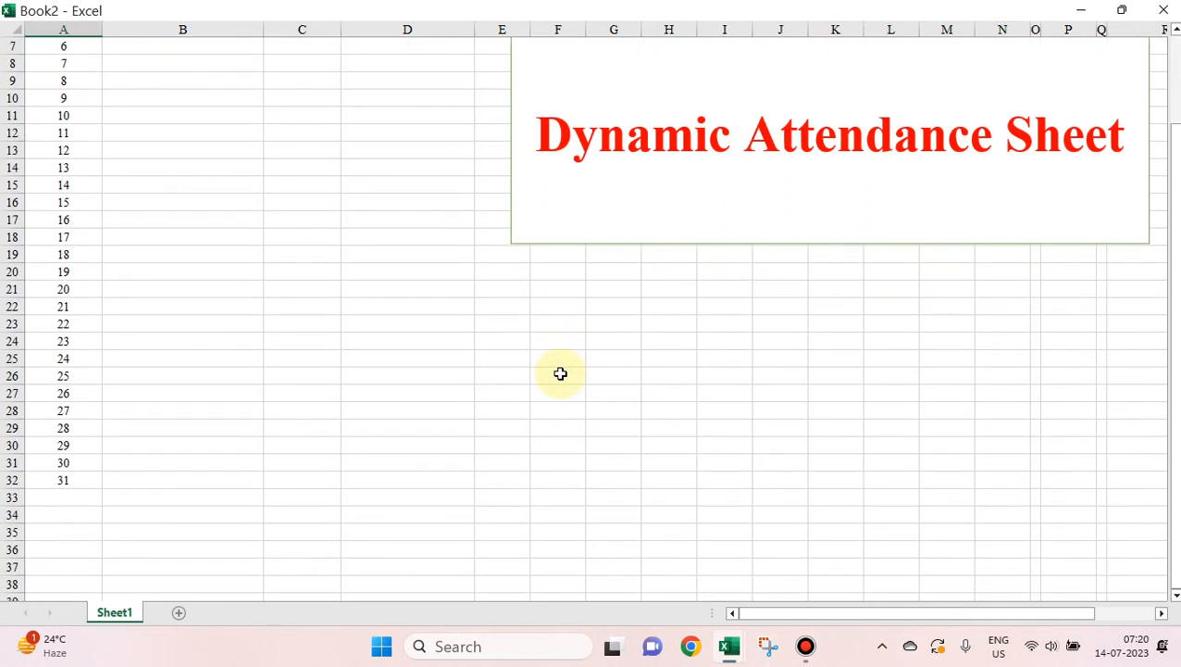
scroll(561, 374, up, 2)
Step: Set the month in cell M2 to 02, check the end of column A's serial numbers, and run the macro again
click(942, 66)
text(02)
key(Tab)
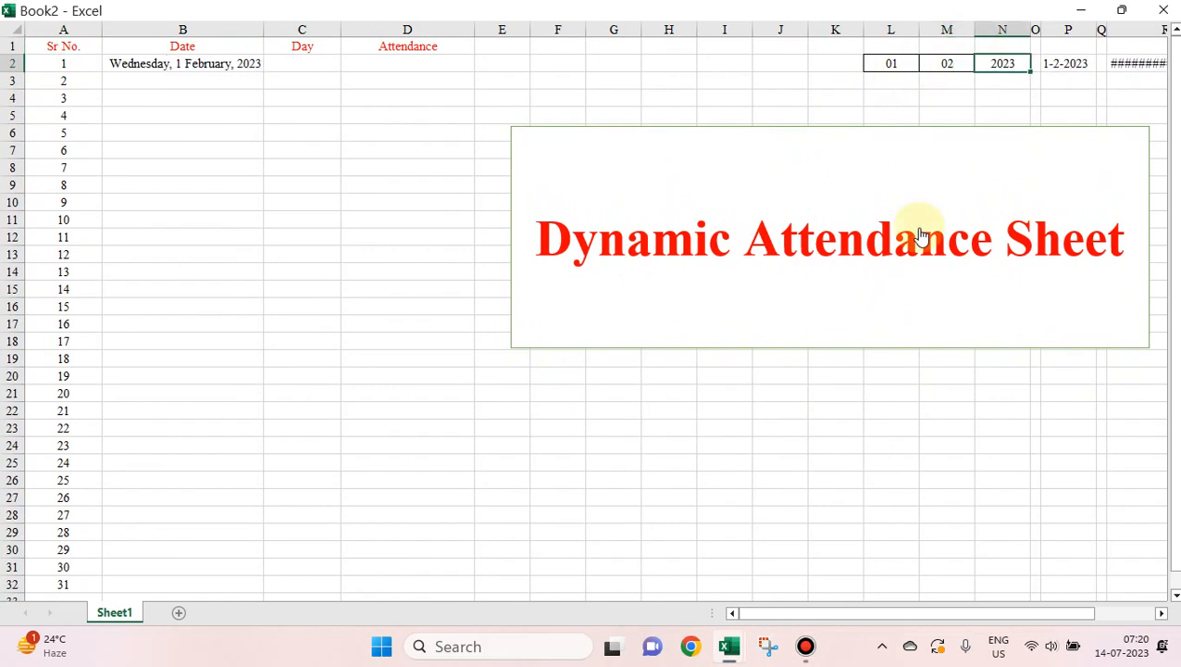
scroll(922, 233, down, 2)
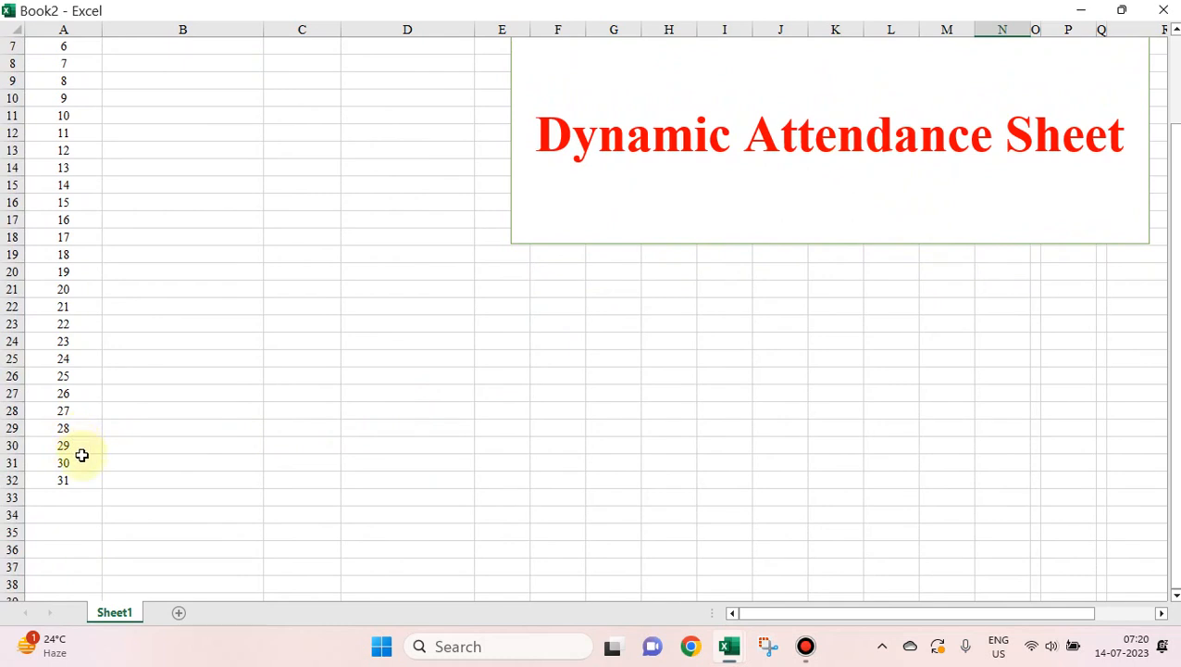
scroll(788, 171, up, 2)
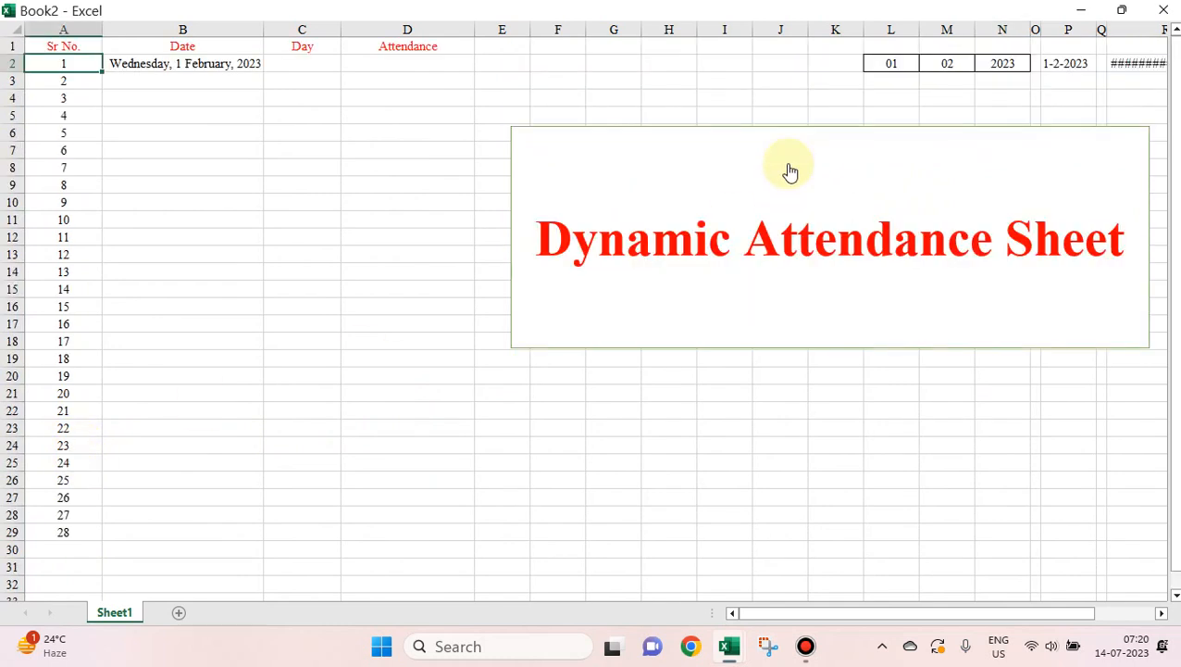
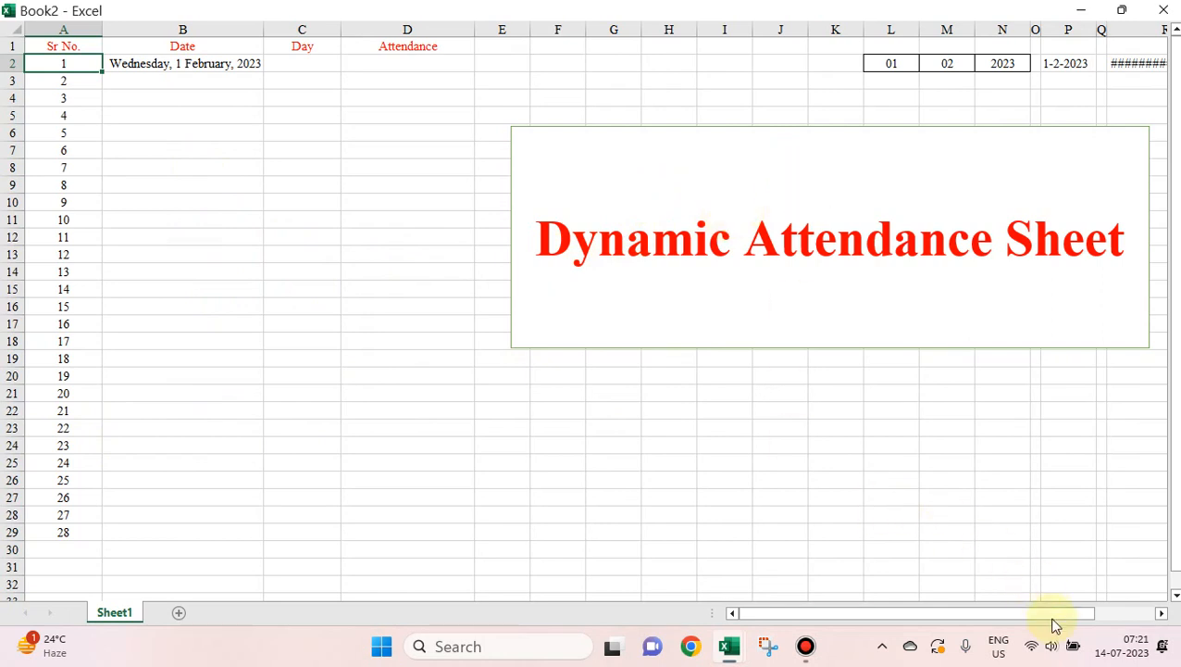
Step: Auto-fit columns R and T, and examine the start date, end date and day count in row 2
drag(1047, 615, 1128, 548)
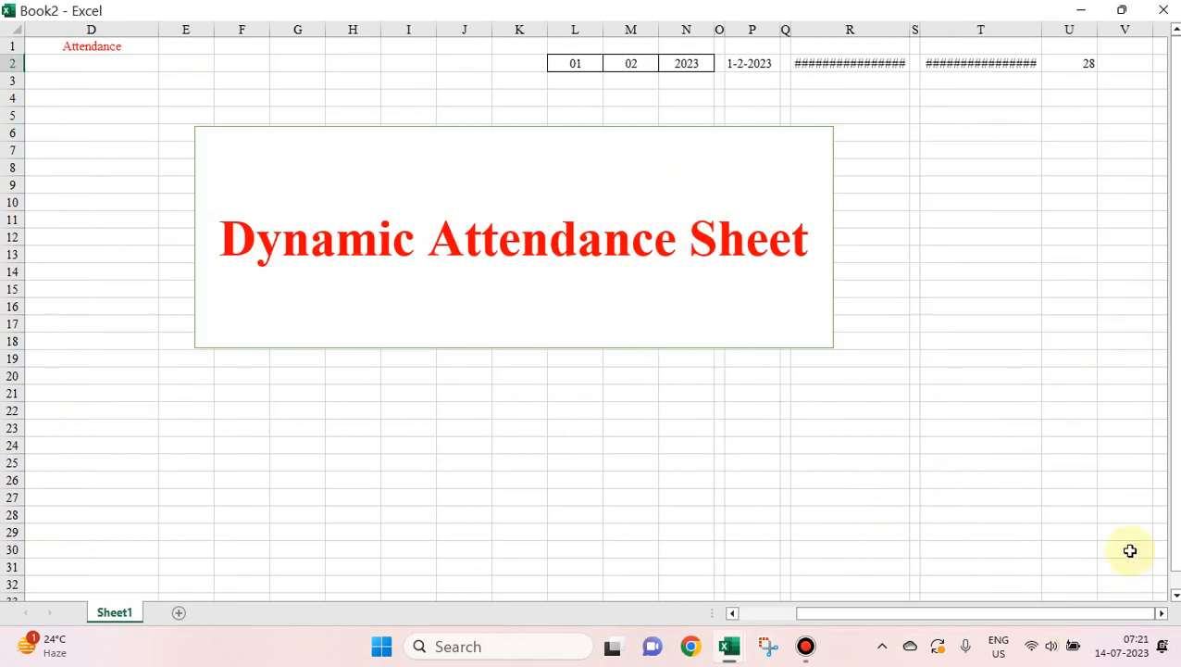
double_click(910, 30)
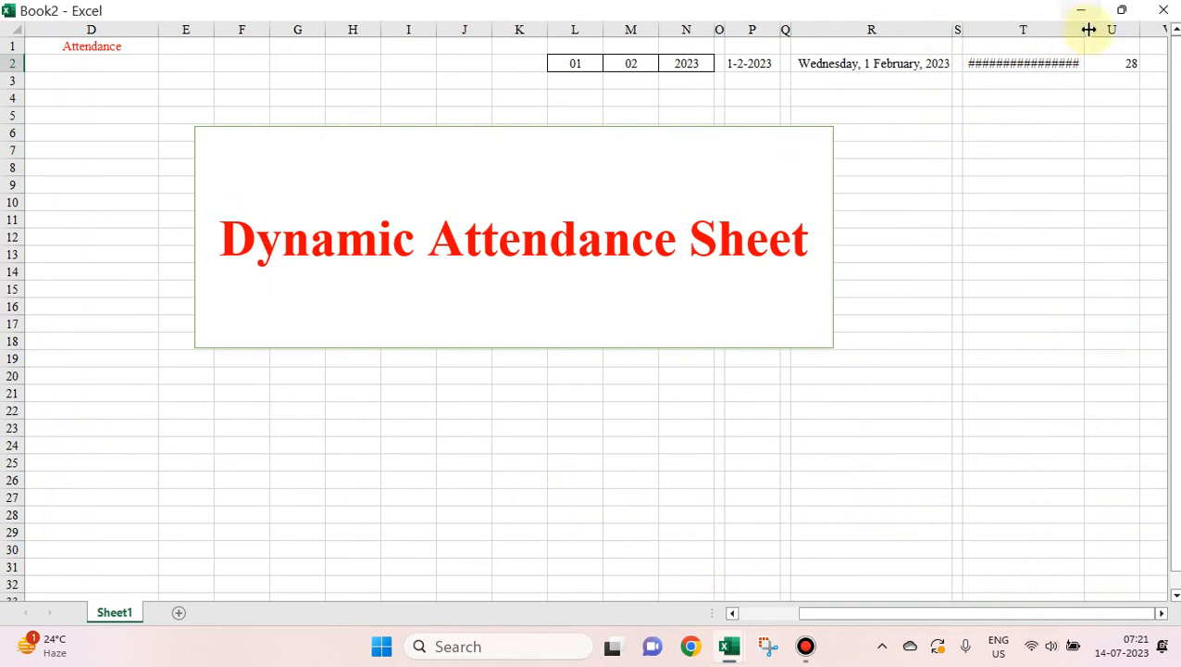
double_click(1089, 30)
click(887, 67)
click(886, 66)
click(1009, 61)
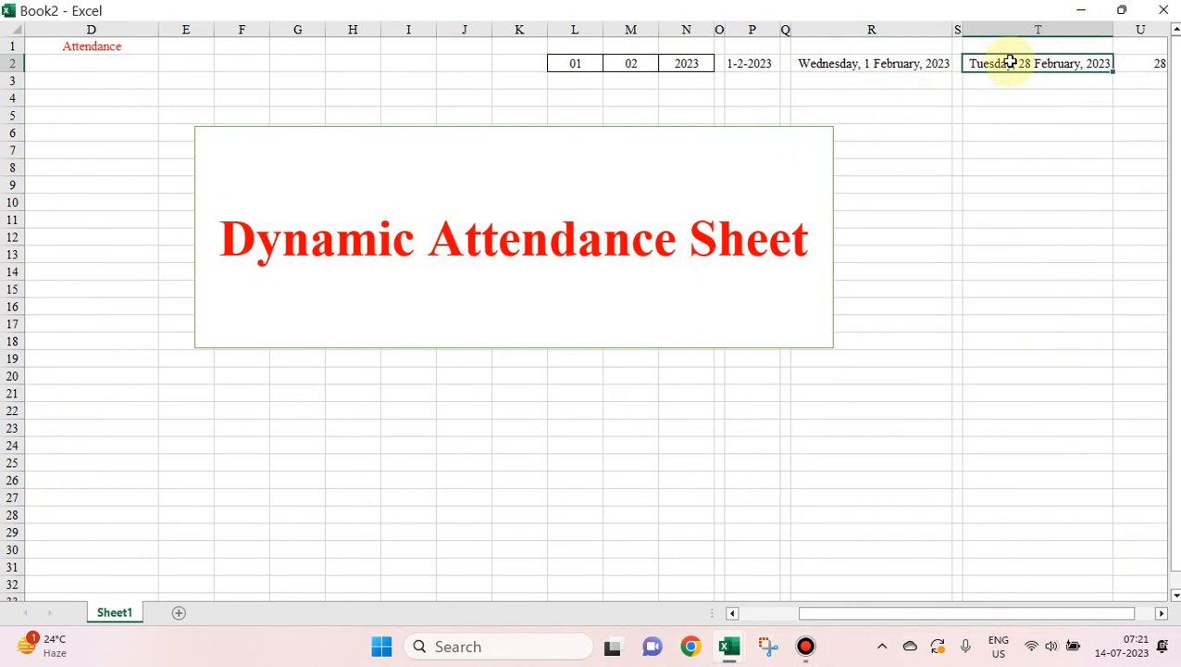
click(1134, 63)
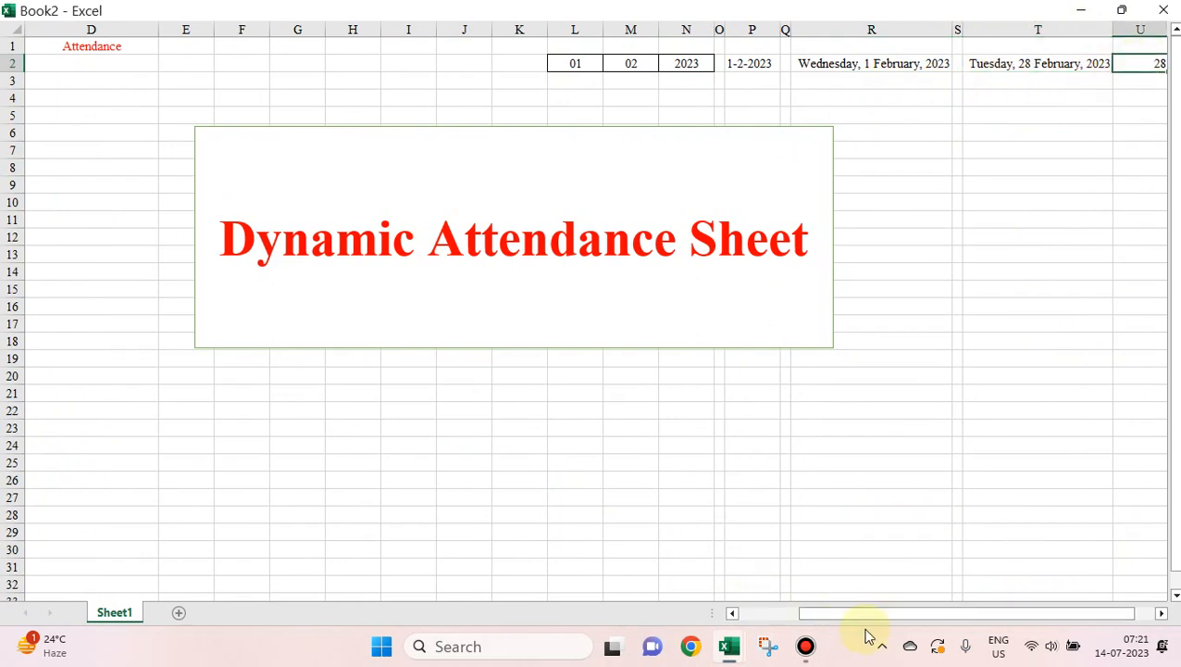
drag(862, 616, 741, 615)
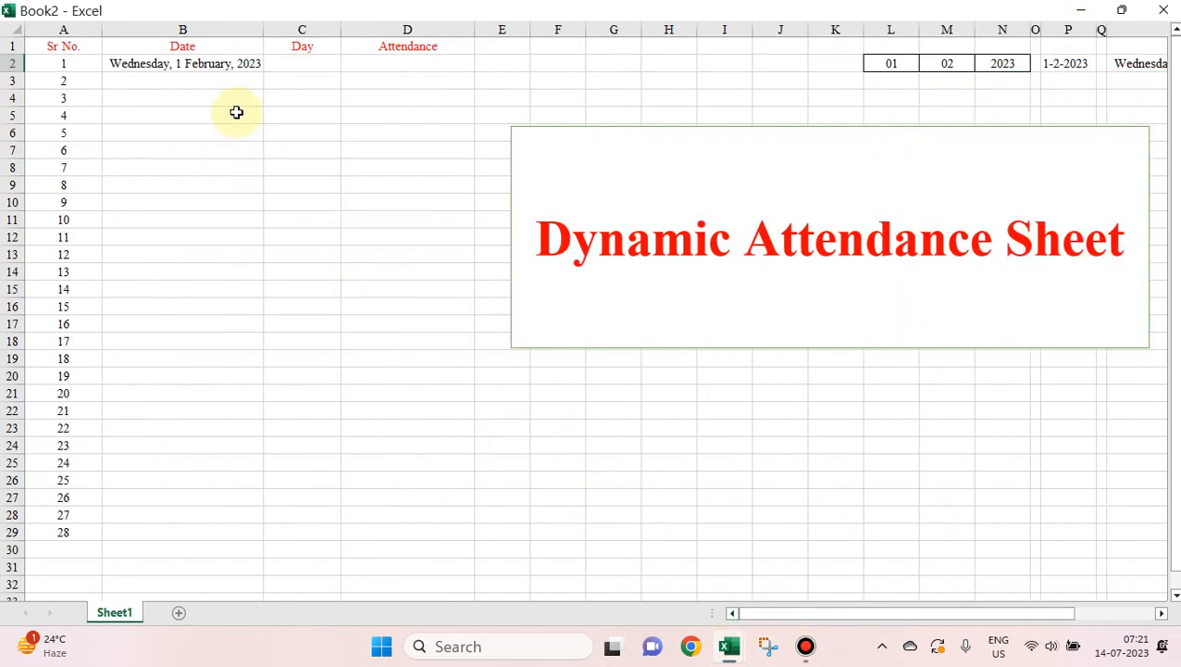
Step: Enter +B2+1 in cell B3, fill it down to the last serial number, and exit the full-screen view
click(215, 65)
click(219, 82)
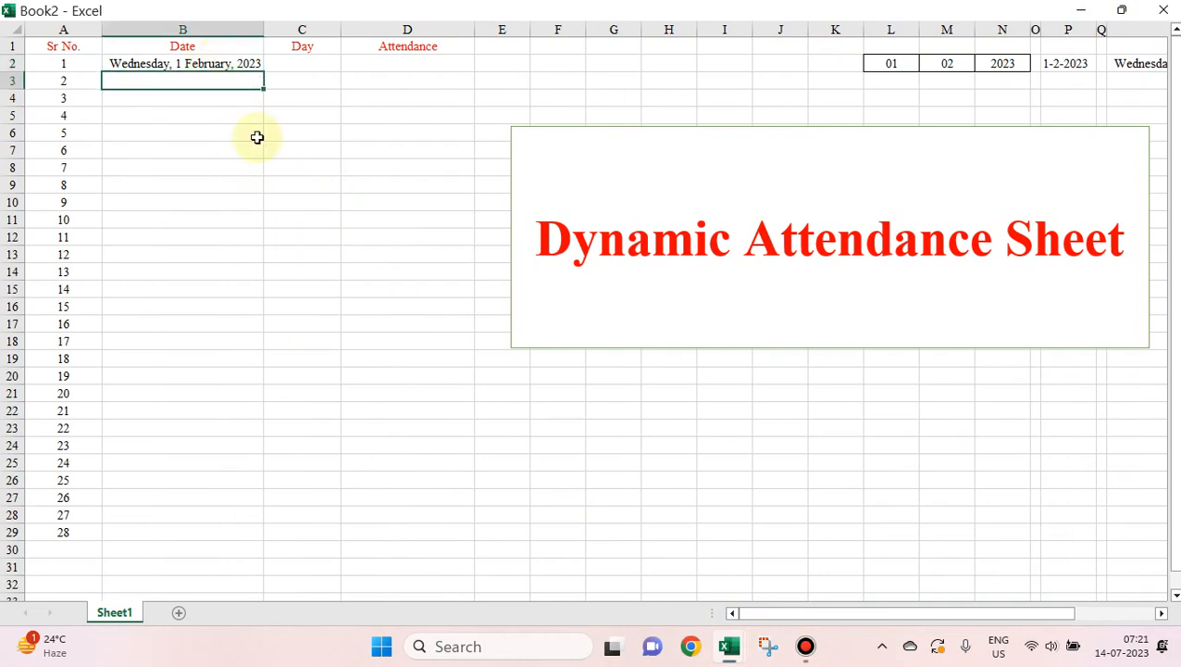
text(+B2+1)
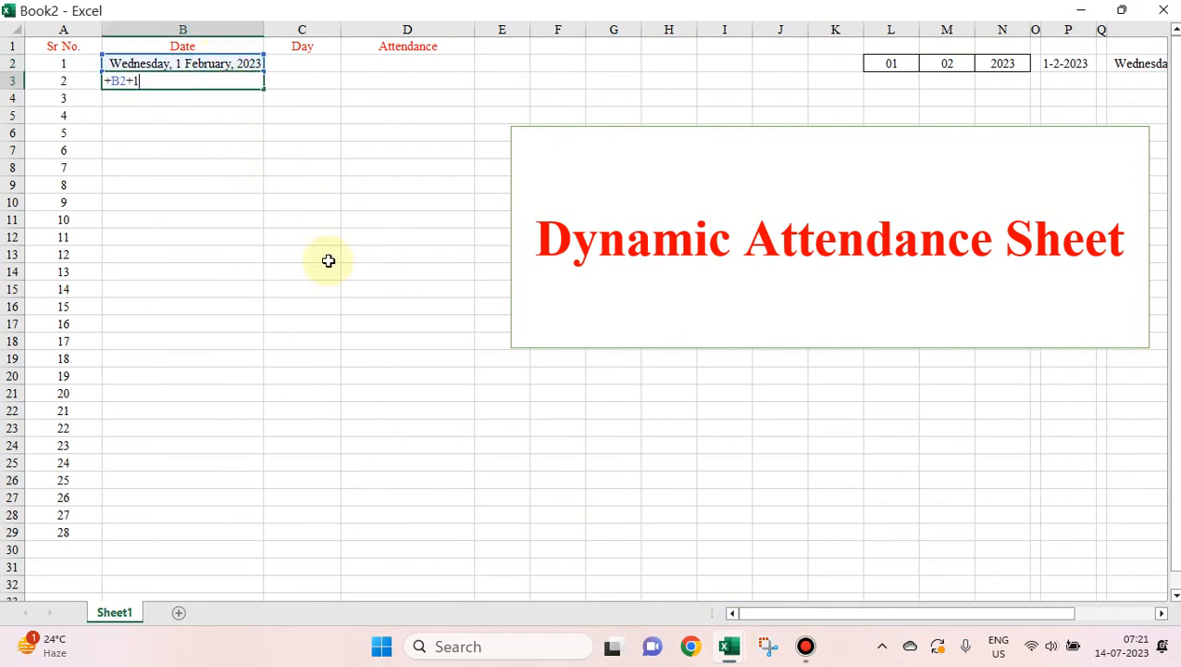
key(Tab)
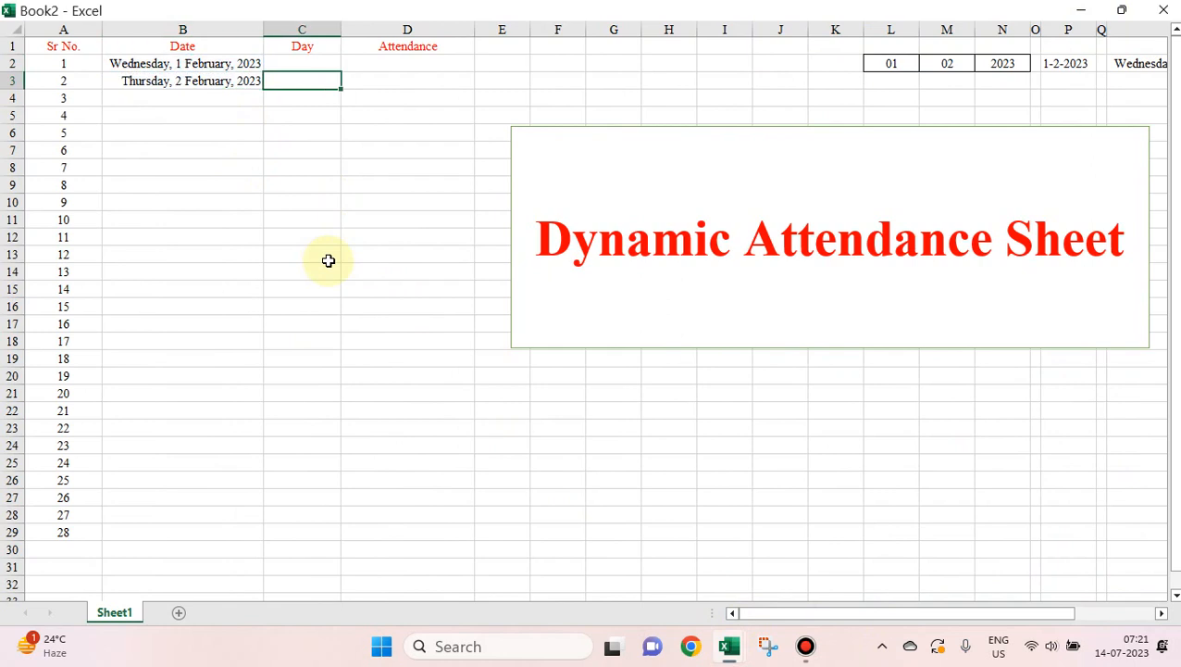
key(Left)
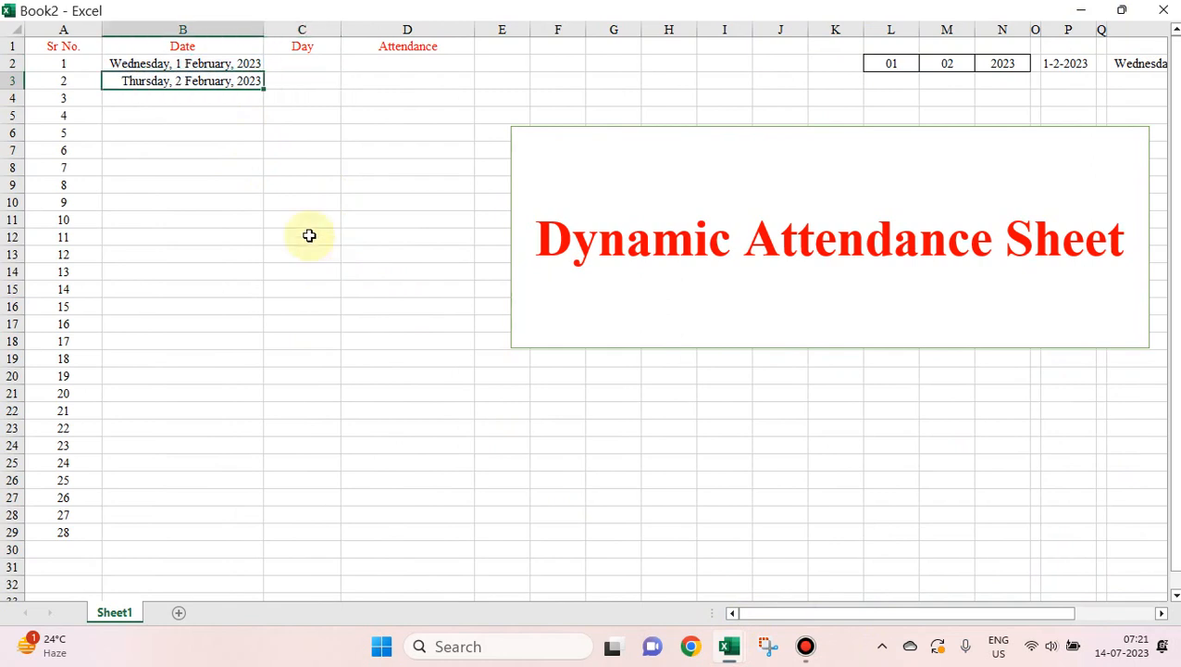
double_click(263, 87)
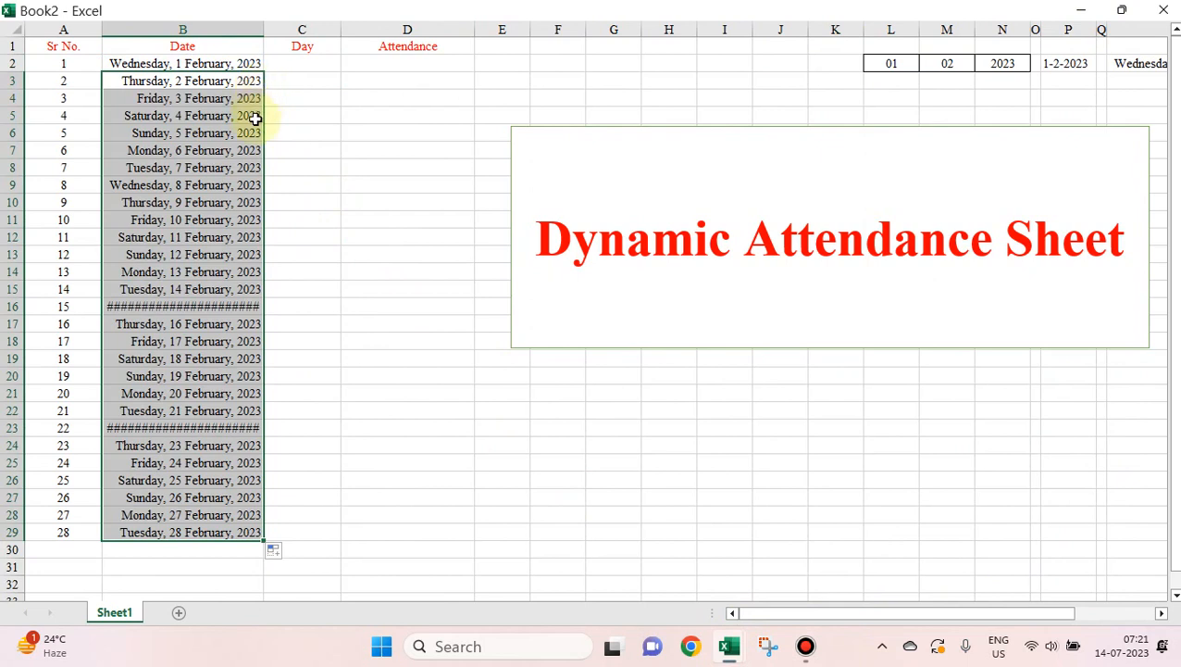
key(ctrl+shift+F1)
click(236, 291)
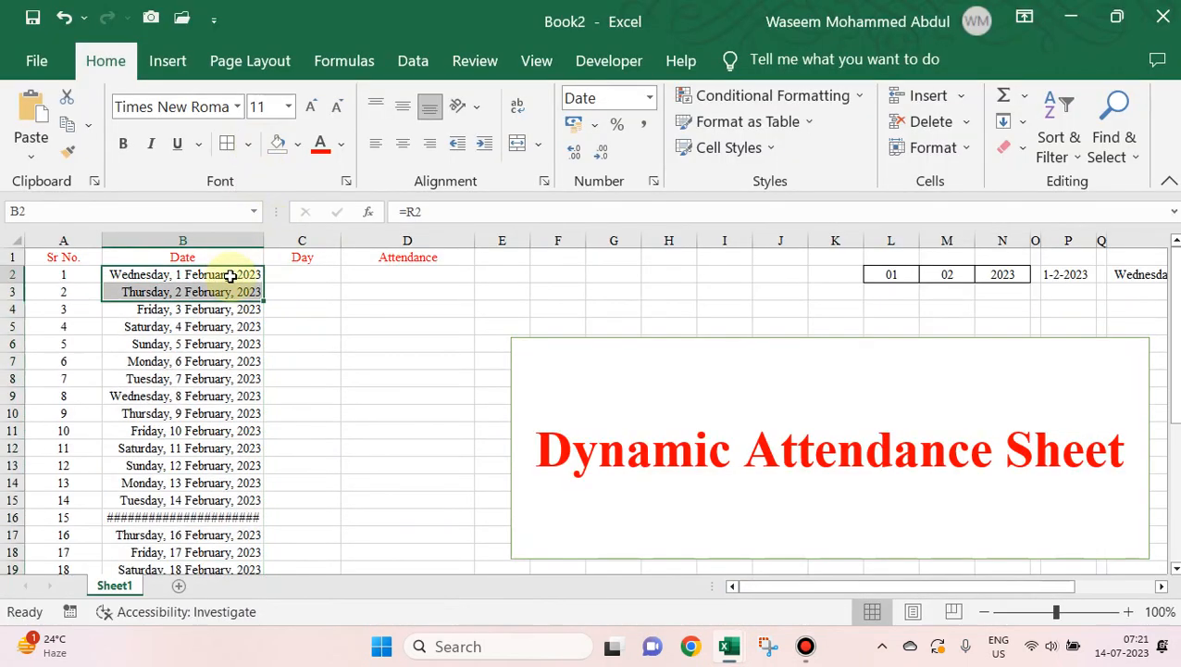
click(407, 211)
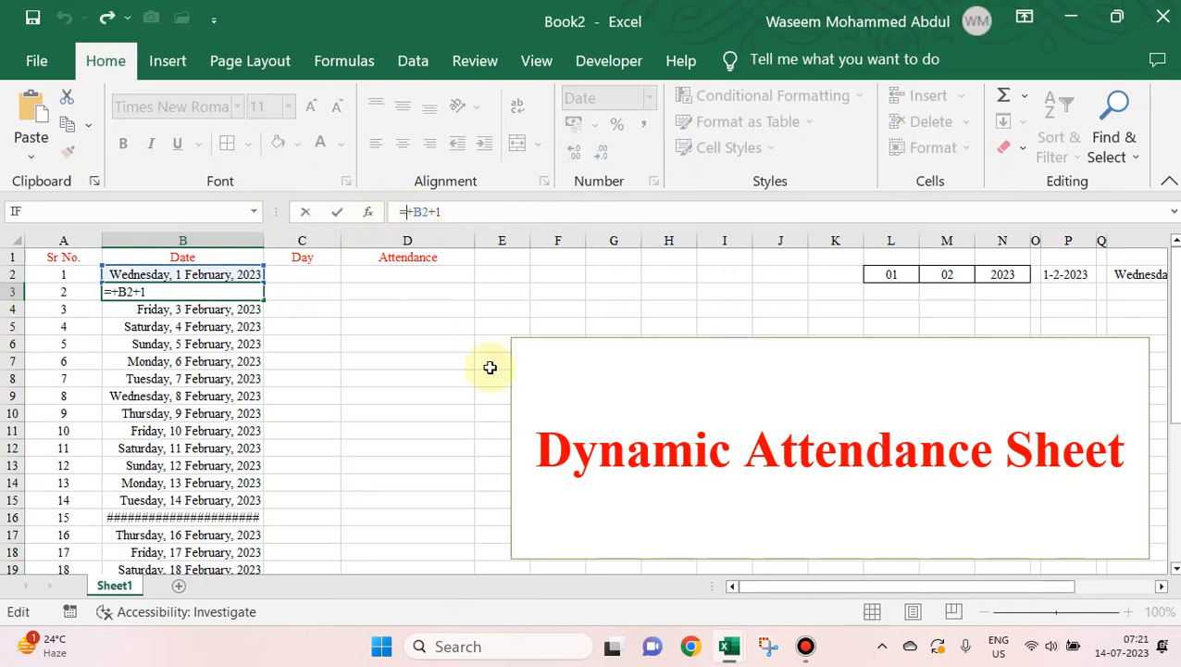
text(VLOOKUP()
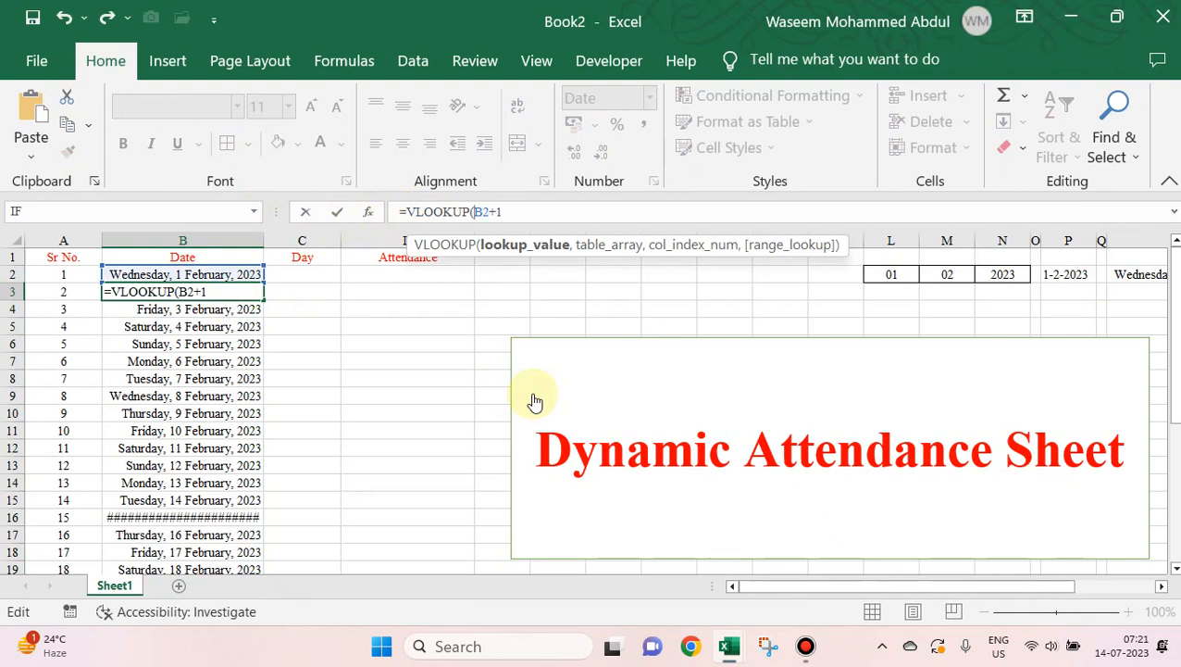
click(79, 293)
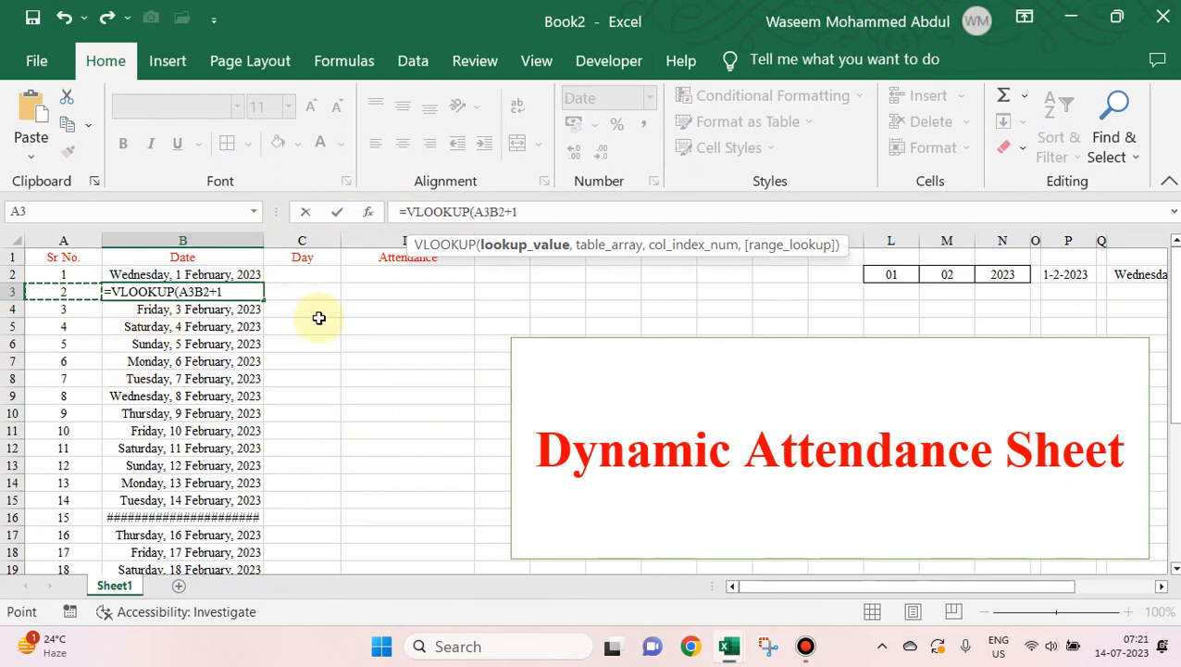
key(Escape)
key(Right)
key(Left)
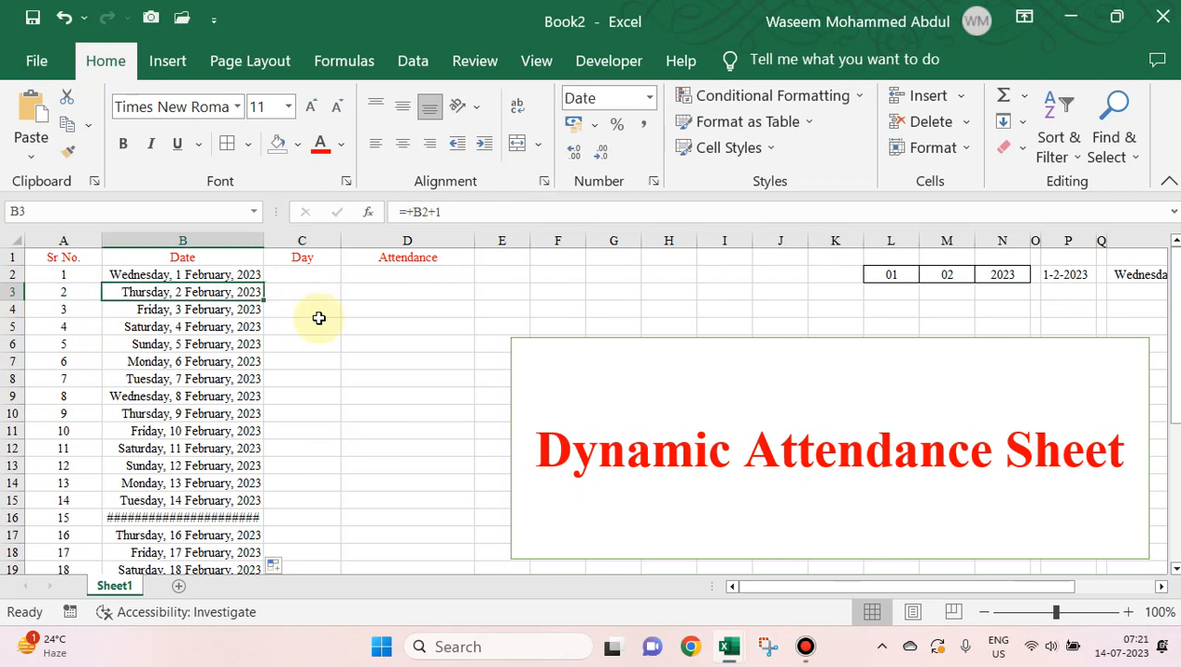
Step: Replace the formula in cell B3 with =IF(A3="","",B2+1)
click(414, 212)
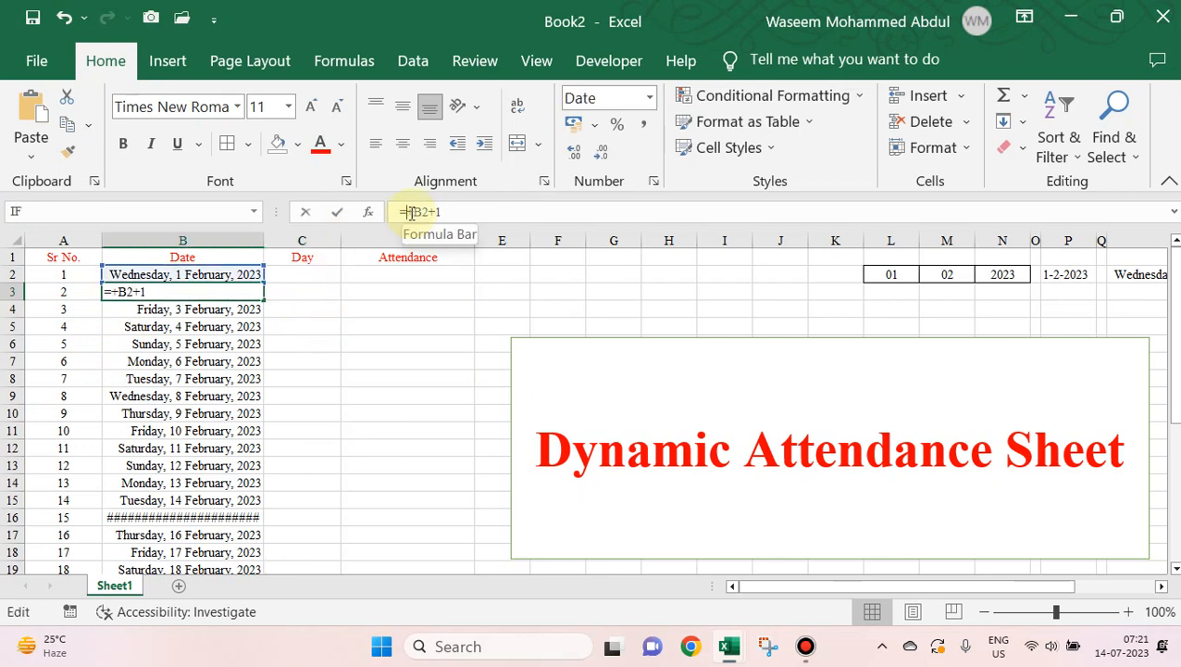
key(Delete)
text(IF()
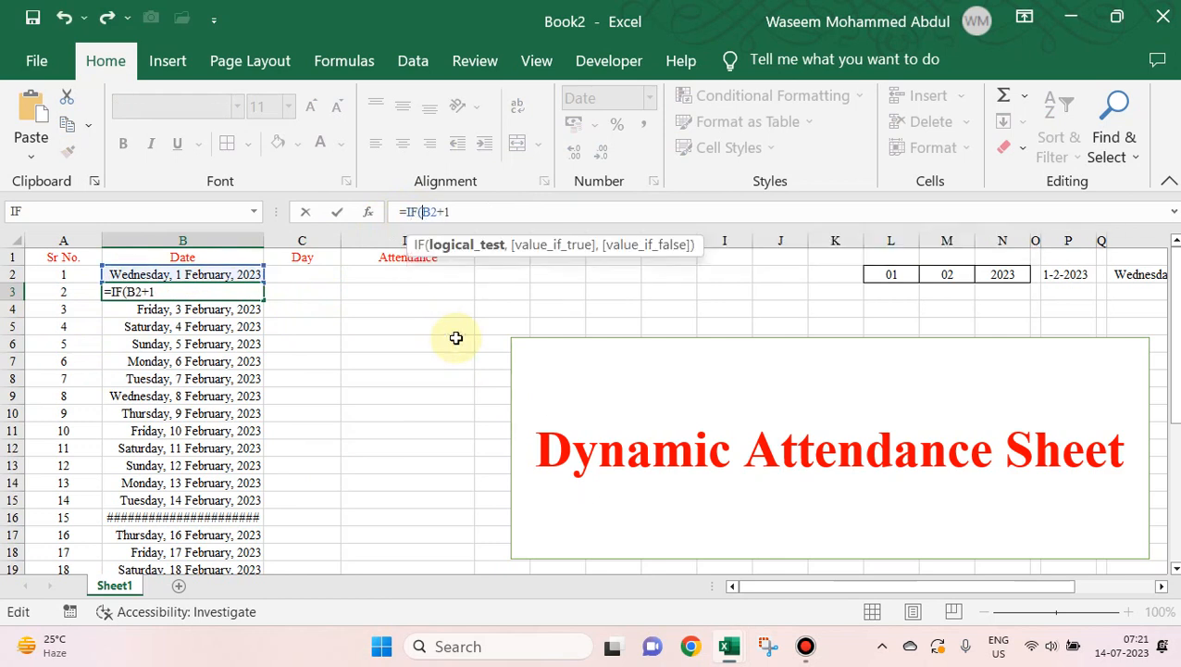
click(60, 292)
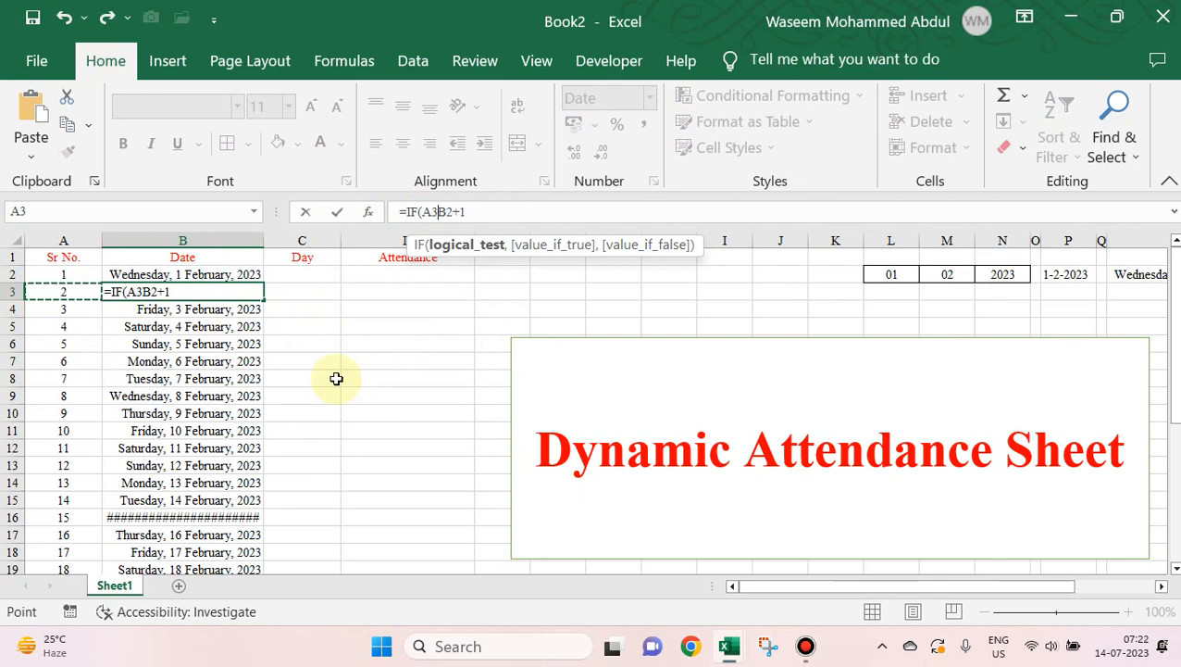
key(Delete)
key(Delete)
key(Delete)
key(Delete)
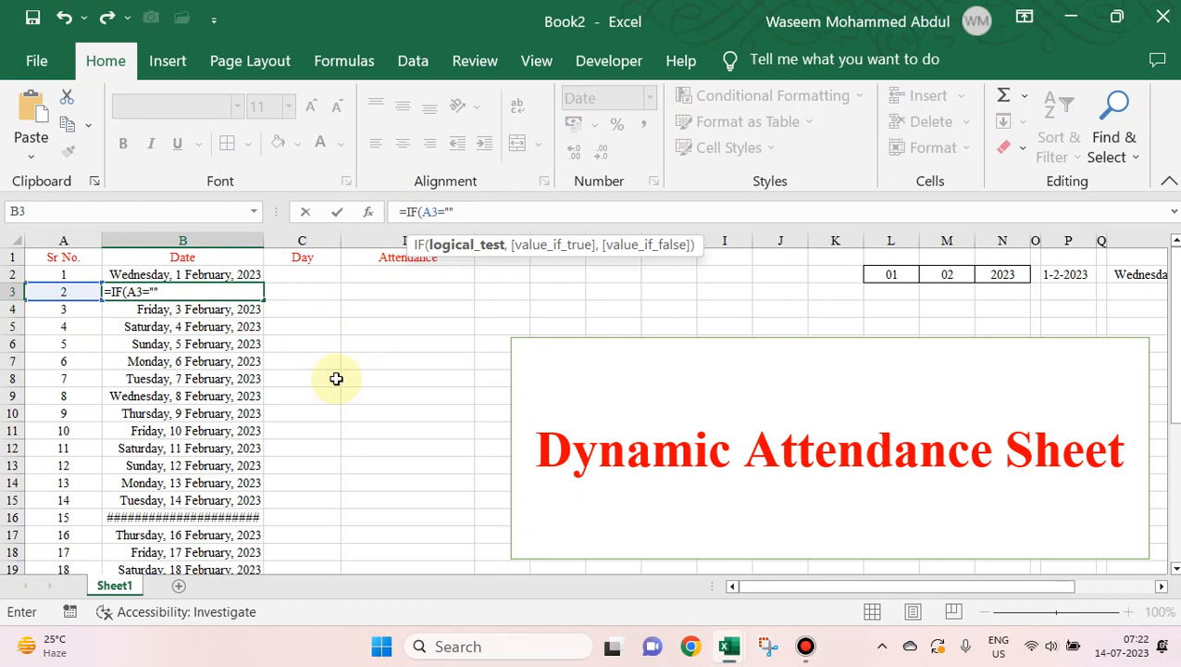
text(="",)
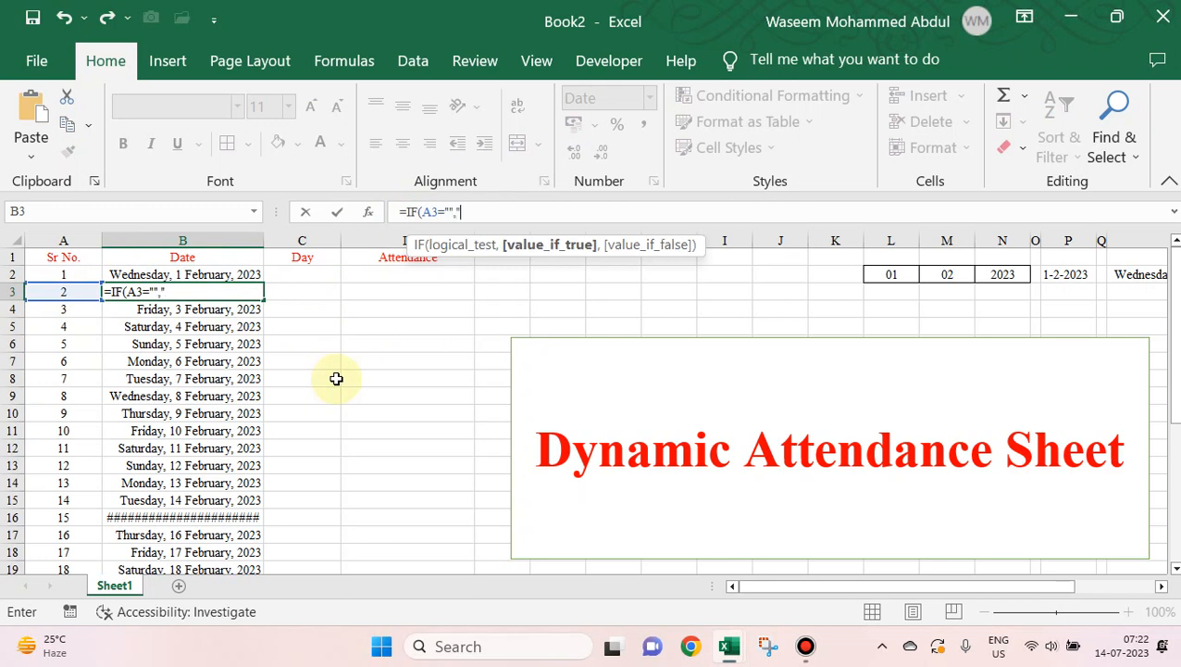
text("",)
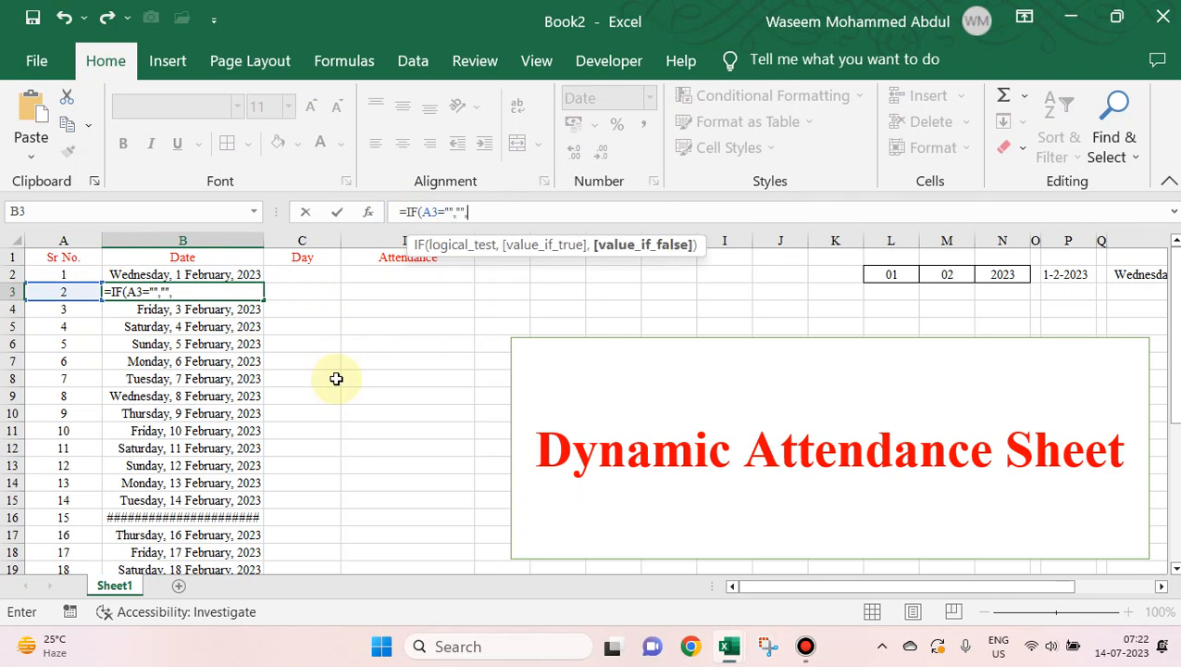
click(209, 275)
text(+)
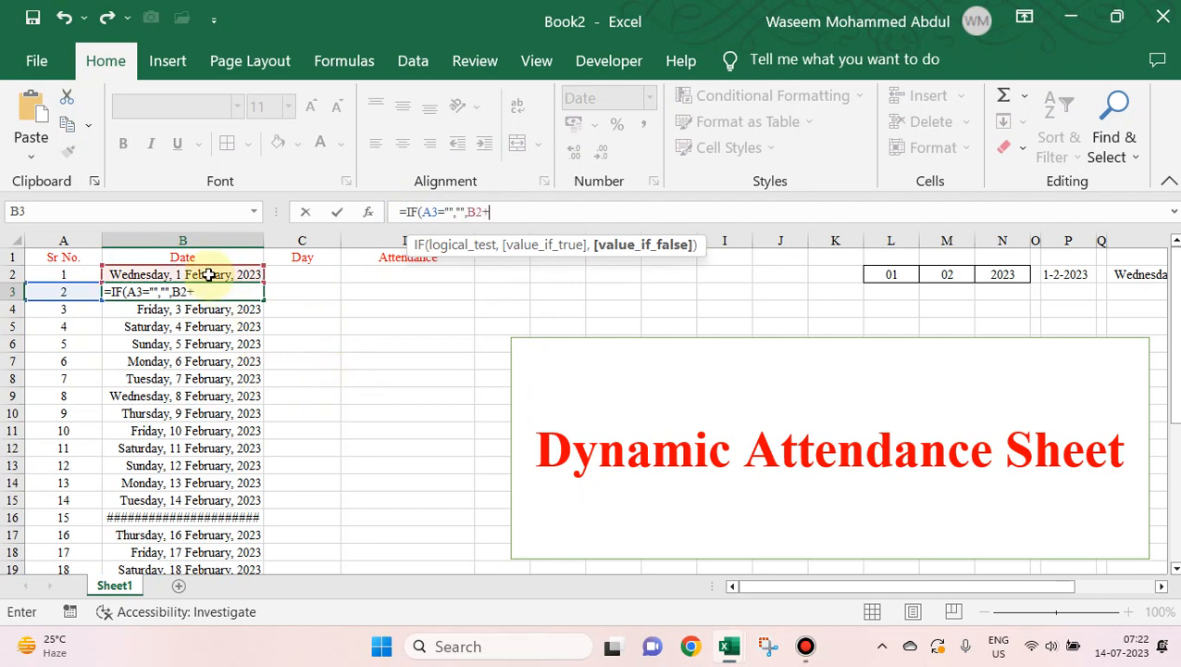
key(Tab)
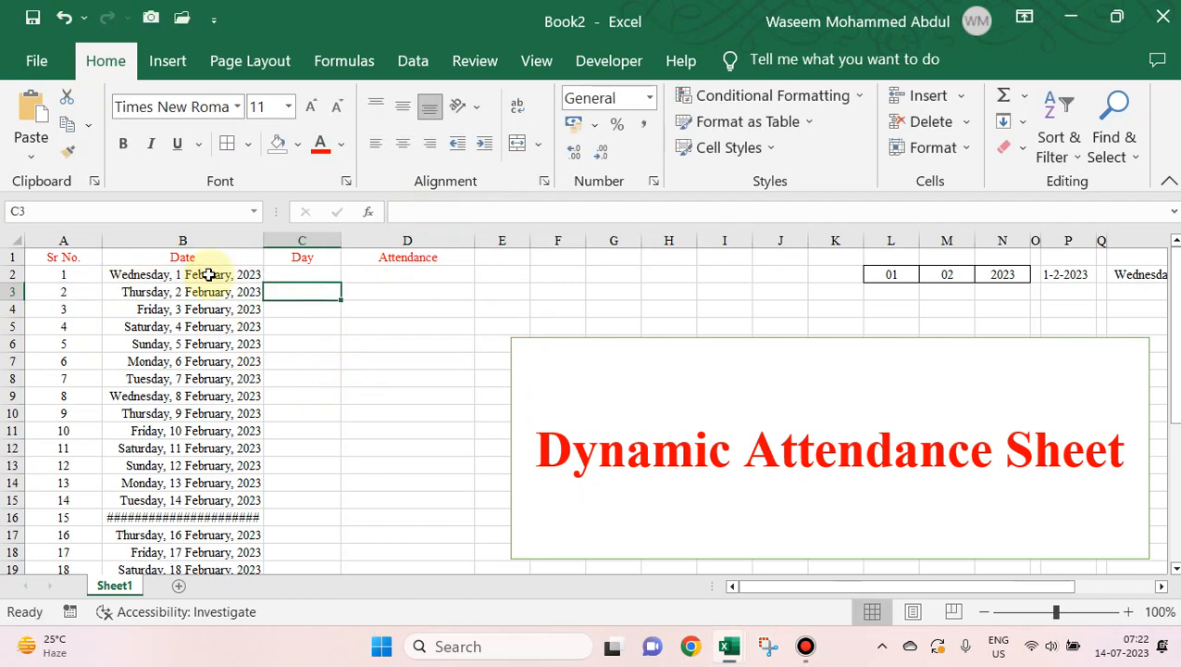
Step: Fill the IF formula from cell B3 down to the last serial number and auto-fit column B
key(Left)
key(Left)
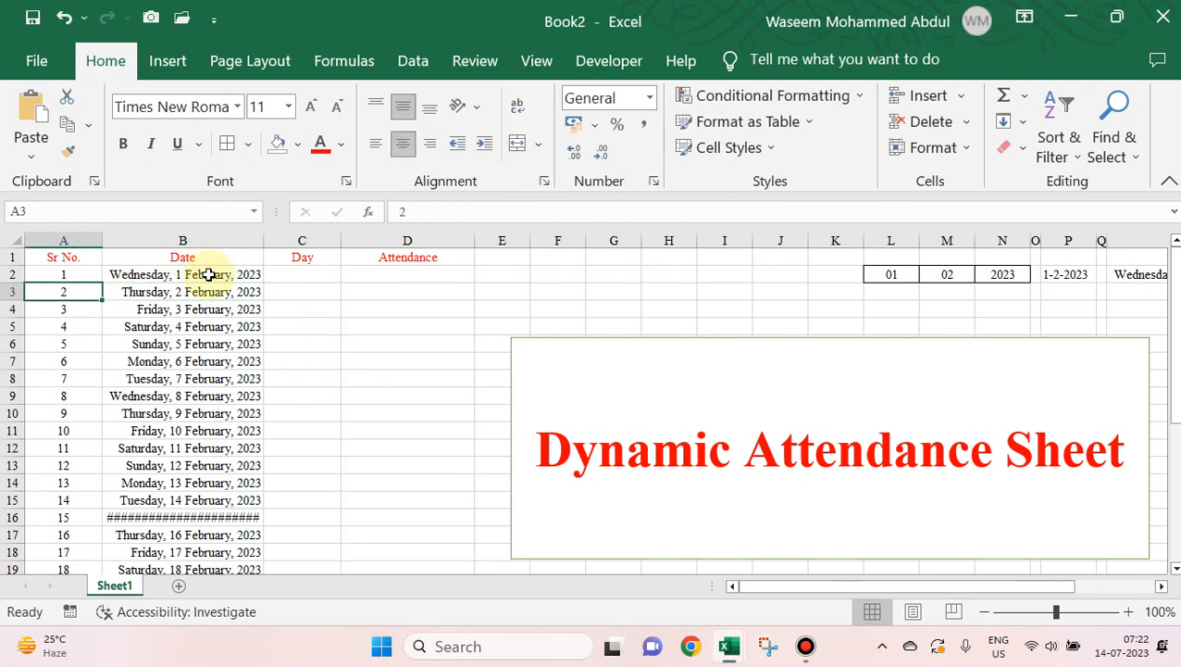
key(Right)
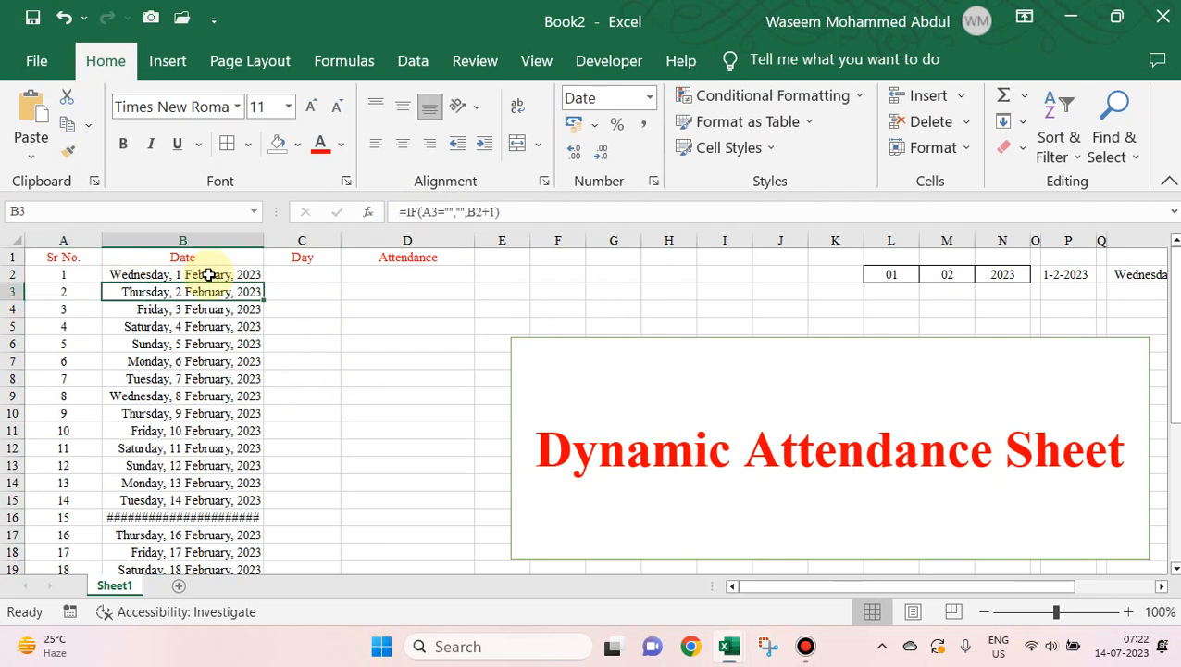
double_click(263, 297)
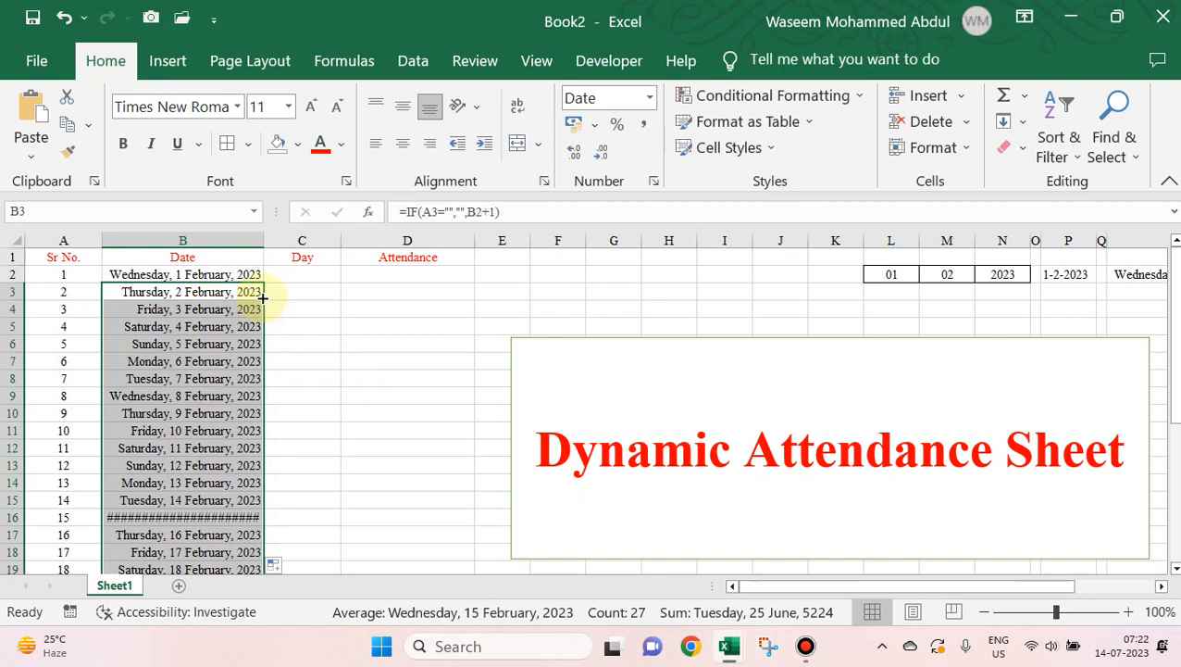
click(244, 463)
double_click(264, 240)
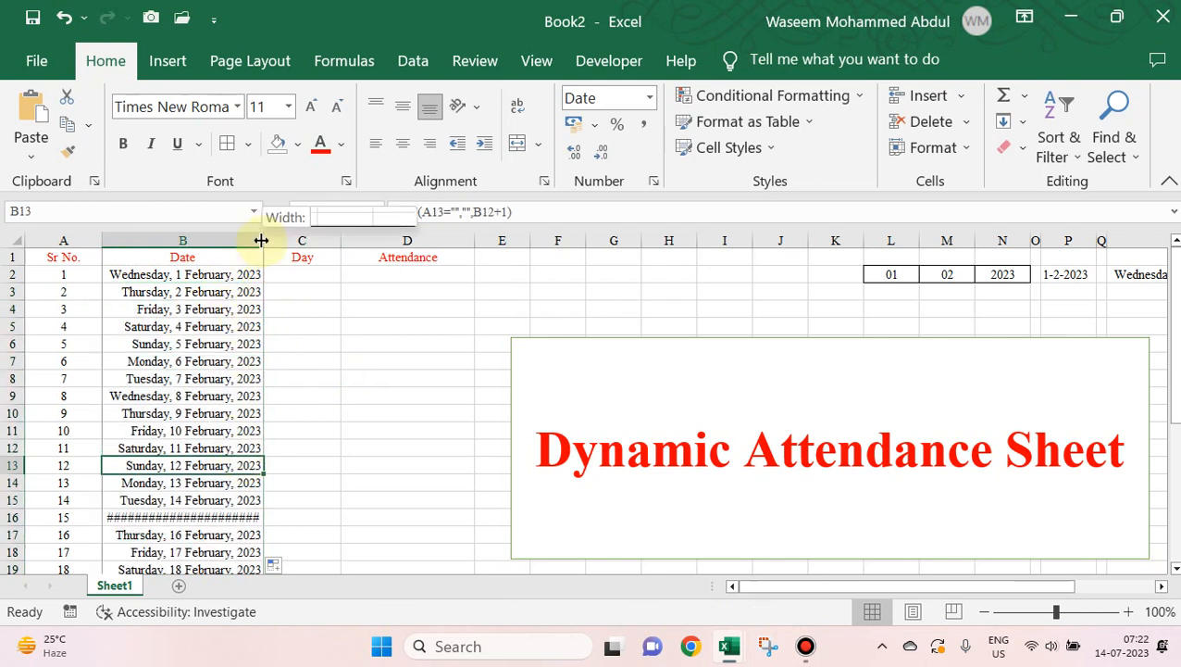
Step: Check the last dates in column B against the serial numbers, including cells B29, B30 and A29
scroll(219, 426, down, 3)
scroll(219, 426, down, 3)
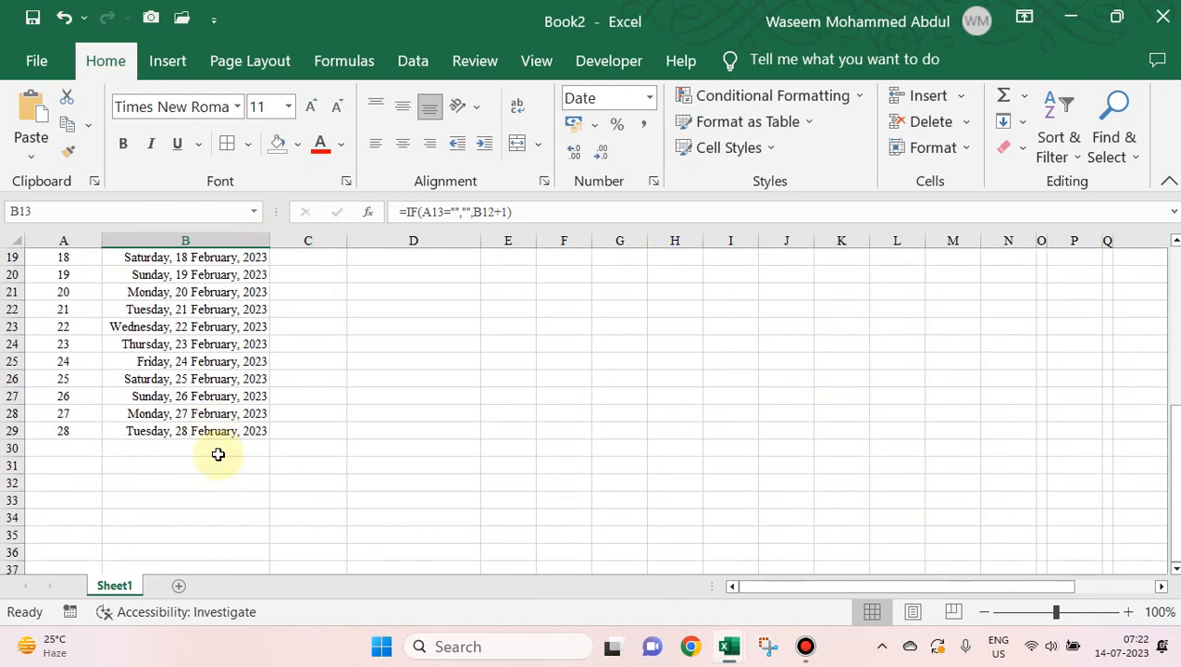
click(210, 431)
click(210, 446)
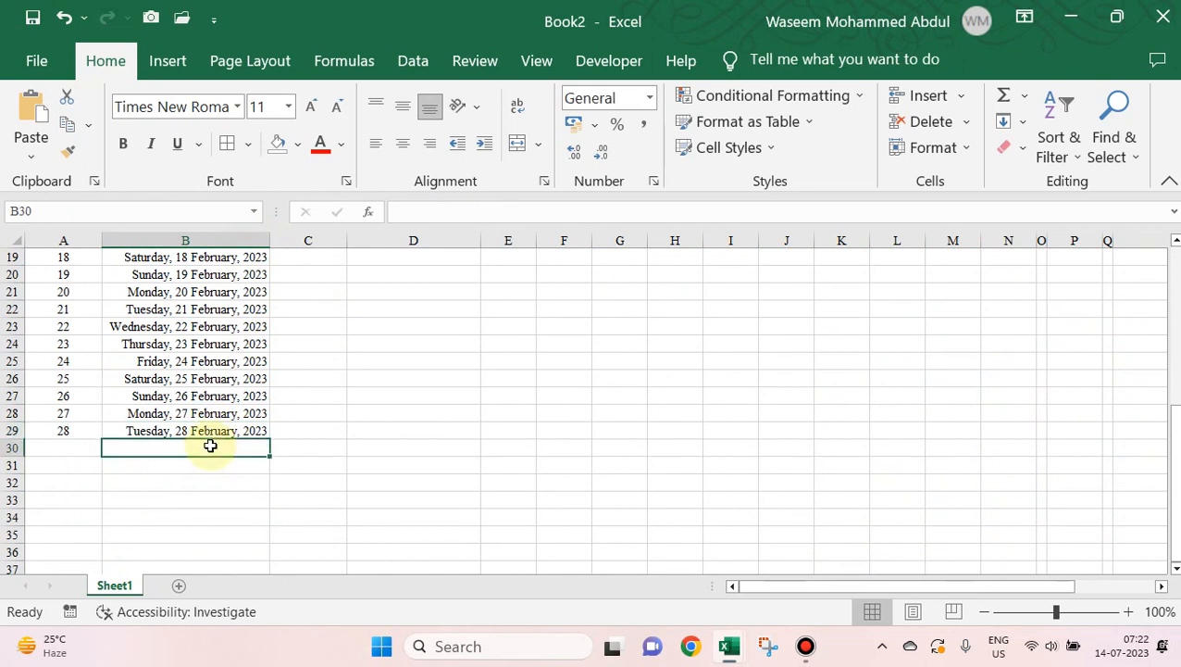
click(211, 428)
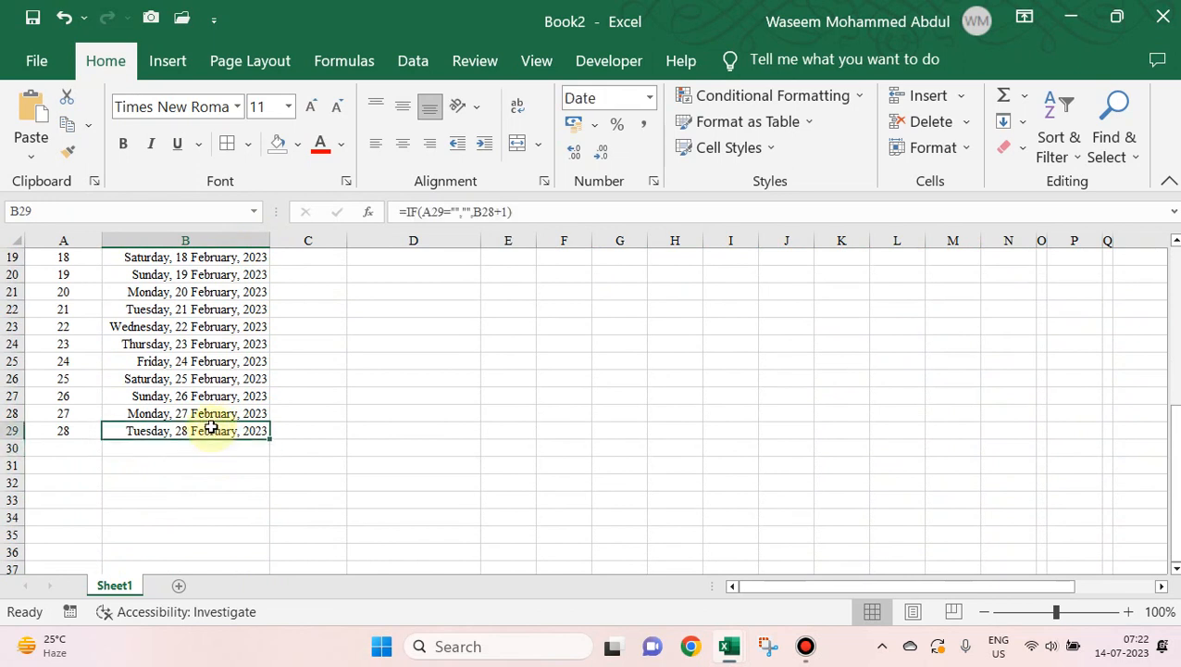
click(80, 429)
scroll(260, 391, up, 4)
scroll(260, 391, up, 2)
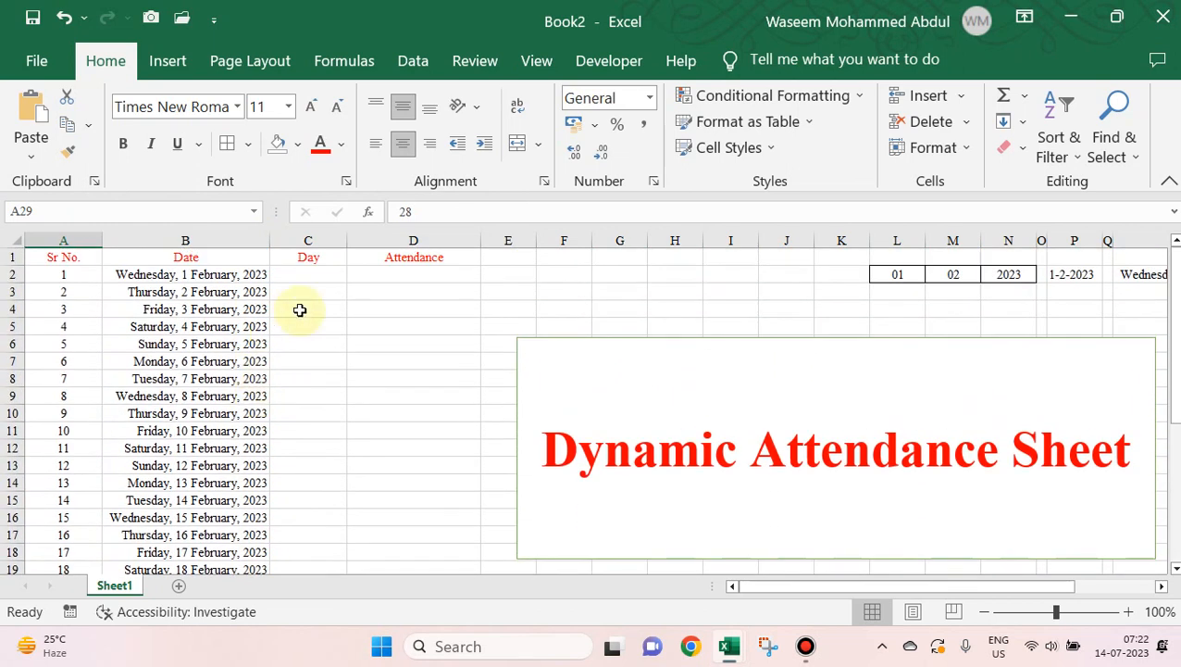
Step: Set the month in cell M2 to 07 and run the rectangle macro in full-screen view
click(971, 276)
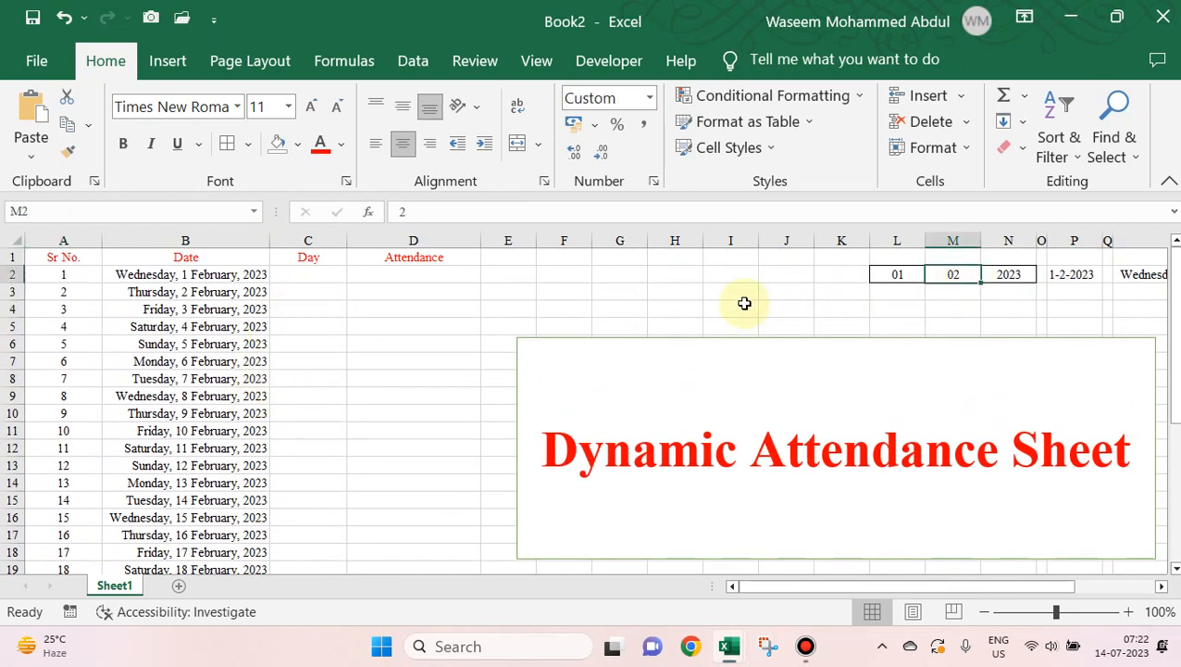
text(07)
key(Tab)
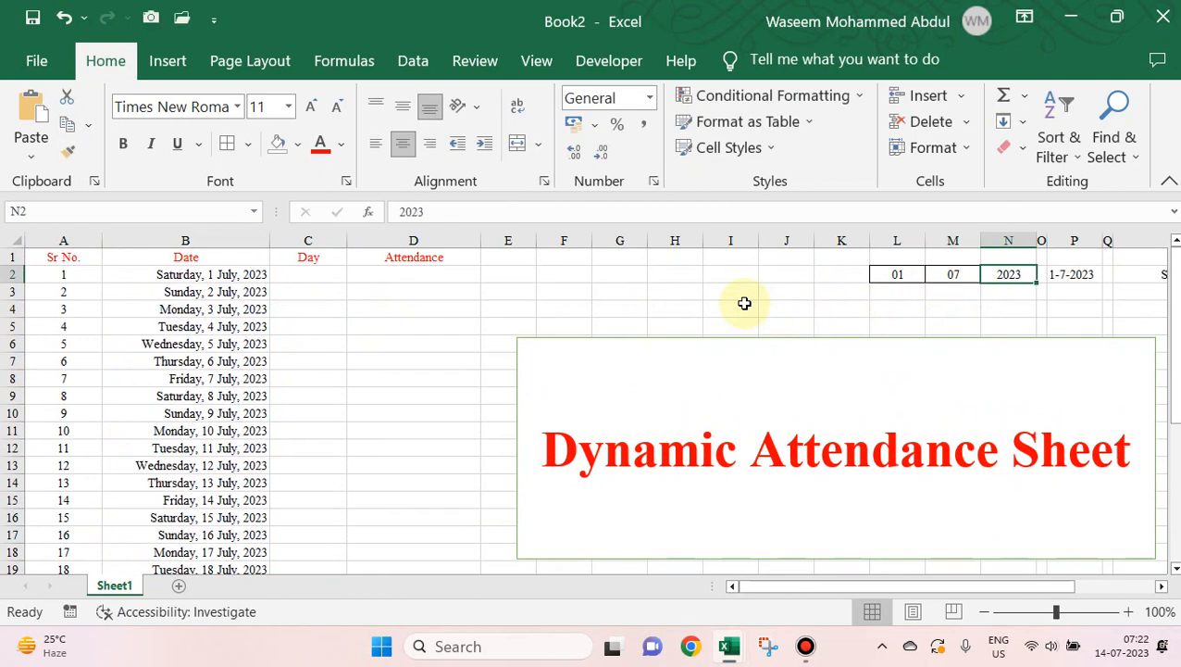
key(ctrl+shift+F1)
key(ctrl+Home)
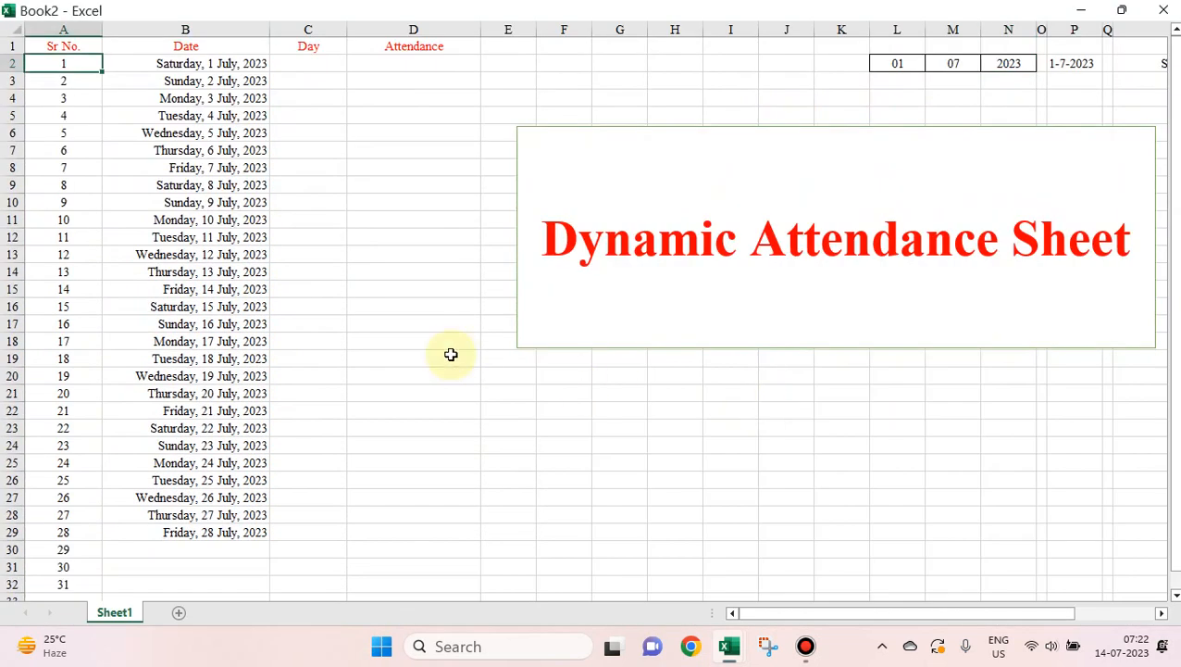
Step: Extend the date formula from cell B29 down to B32 to cover serial numbers 29 to 31
scroll(453, 353, down, 3)
scroll(451, 355, down, 2)
click(260, 326)
drag(270, 331, 272, 390)
click(206, 377)
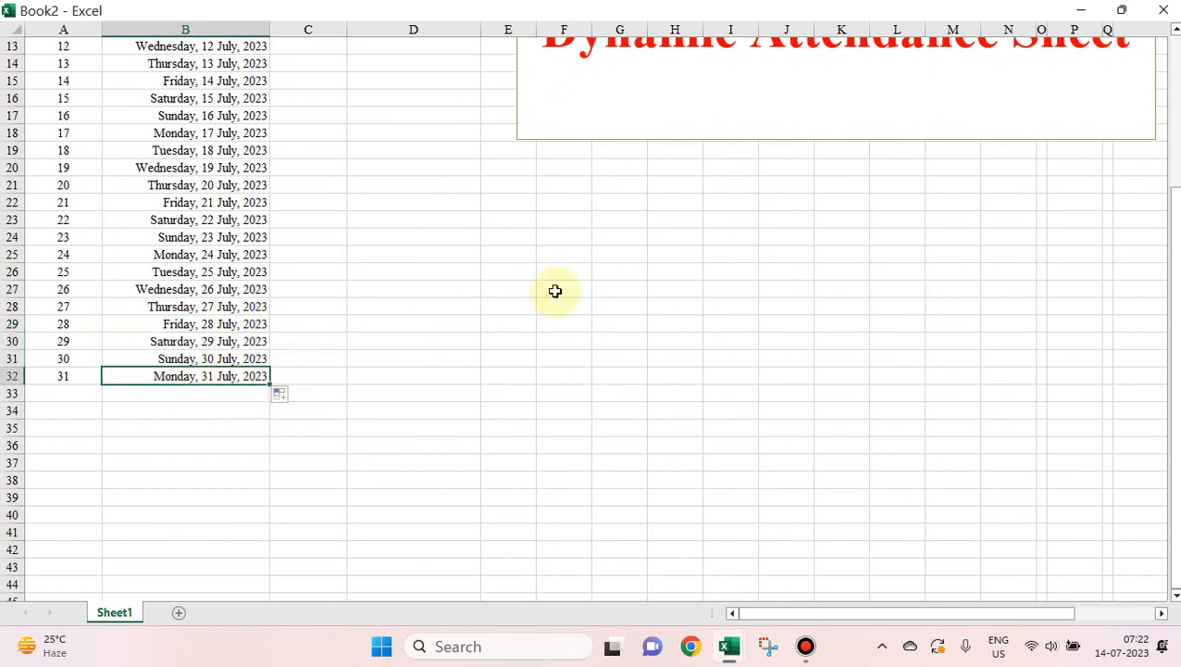
Step: Set the month in cell M2 back to 02 and run the macro from the rectangle
scroll(554, 290, up, 4)
click(949, 65)
text(02)
key(Tab)
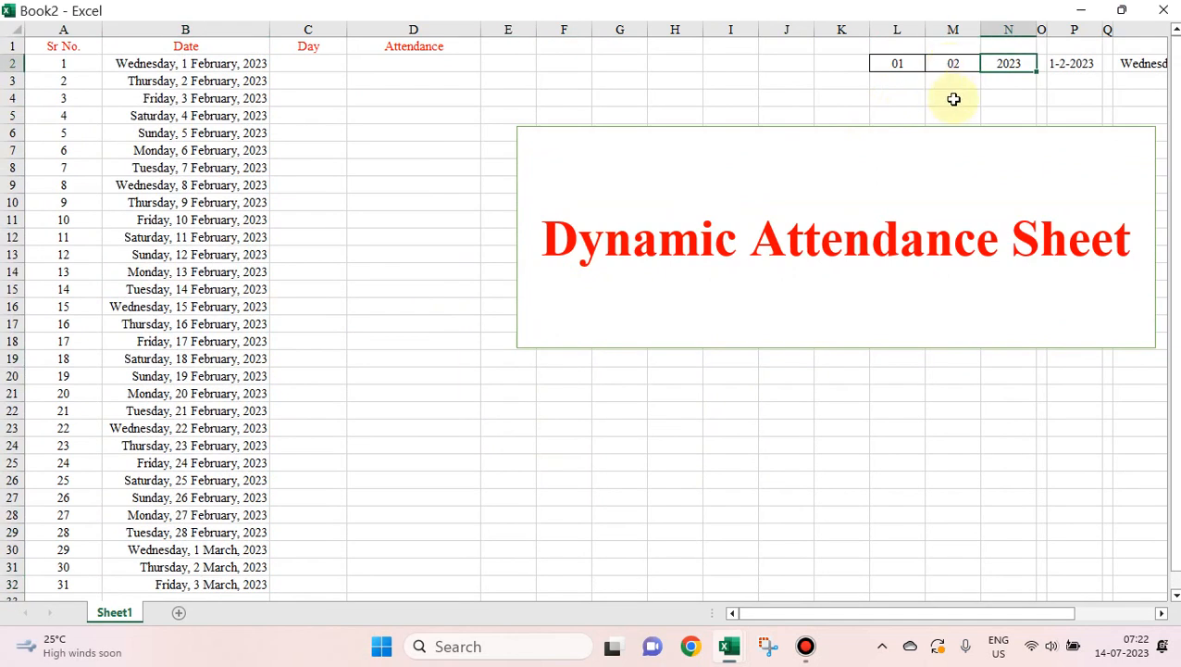
click(878, 231)
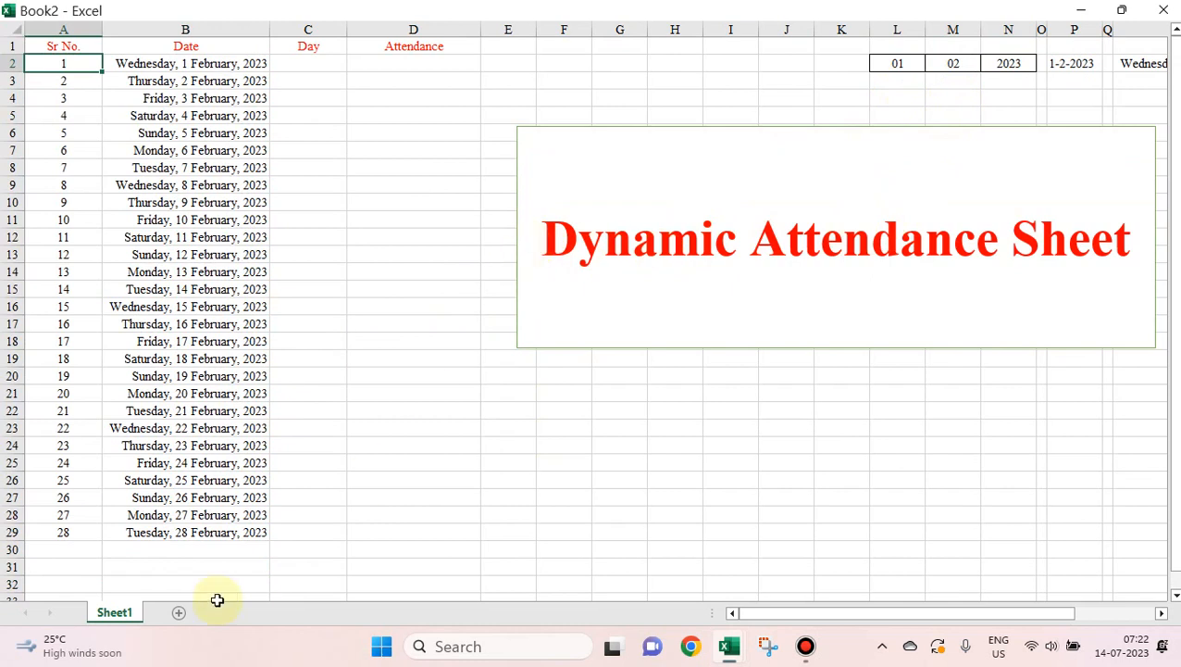
Step: Examine the formula in the blank-looking cell B30 without changing it, and check the neighbouring serial number cell
click(198, 549)
key(F2)
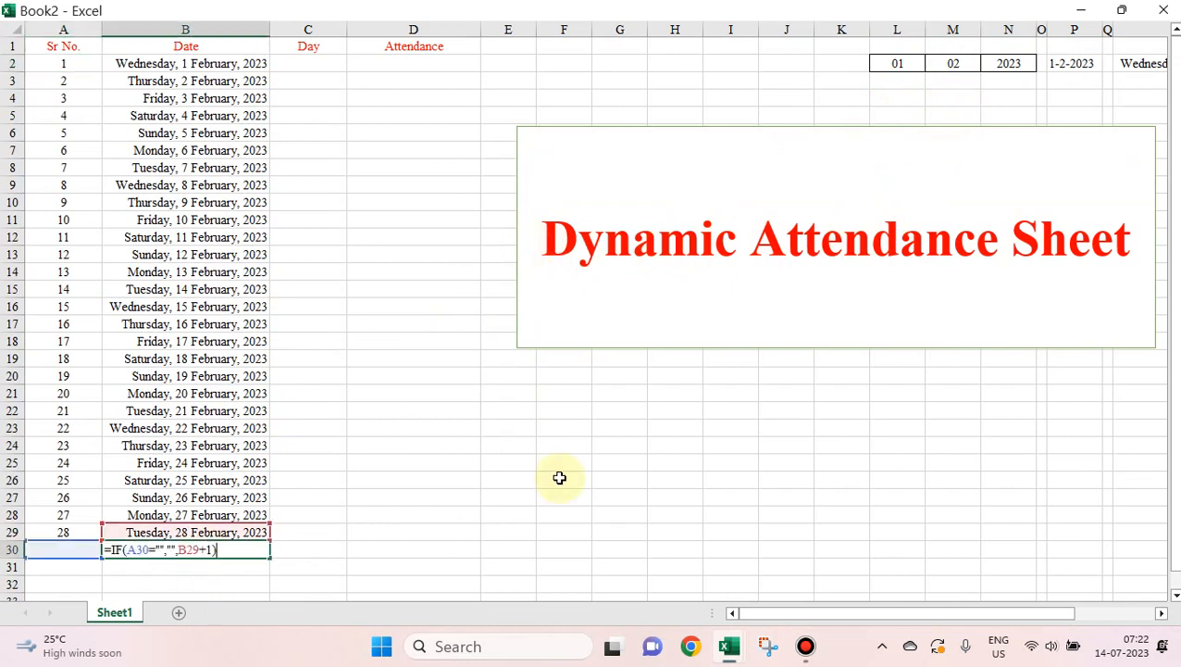
key(Escape)
key(Left)
key(Right)
key(F2)
key(Escape)
Step: Return to the Date header in cell B1 and exit the full-screen view
key(Up)
key(Up)
key(Up)
key(Up)
key(Up)
key(Up)
key(Up)
key(Up)
key(Up)
key(Up)
key(Up)
key(Up)
key(Up)
key(Up)
key(Up)
key(Up)
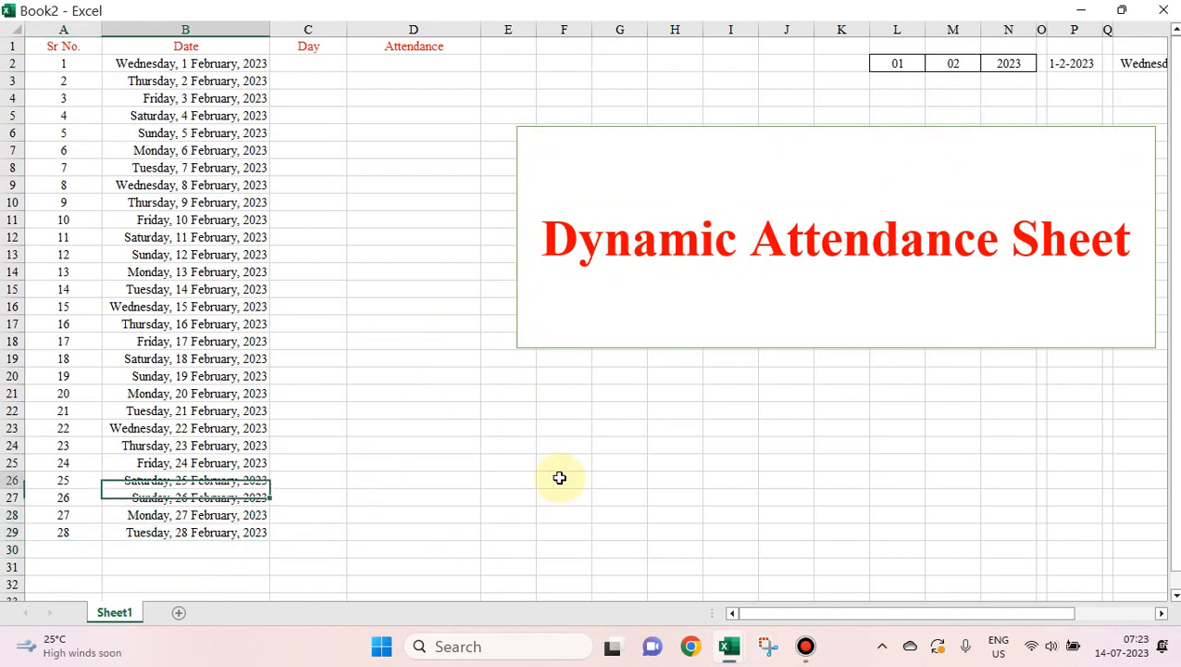
key(Up)
key(Up)
key(Up)
key(Up)
key(Up)
key(Up)
key(Up)
key(Up)
key(Up)
key(Up)
key(Up)
key(Up)
key(Up)
key(ctrl+shift+F1)
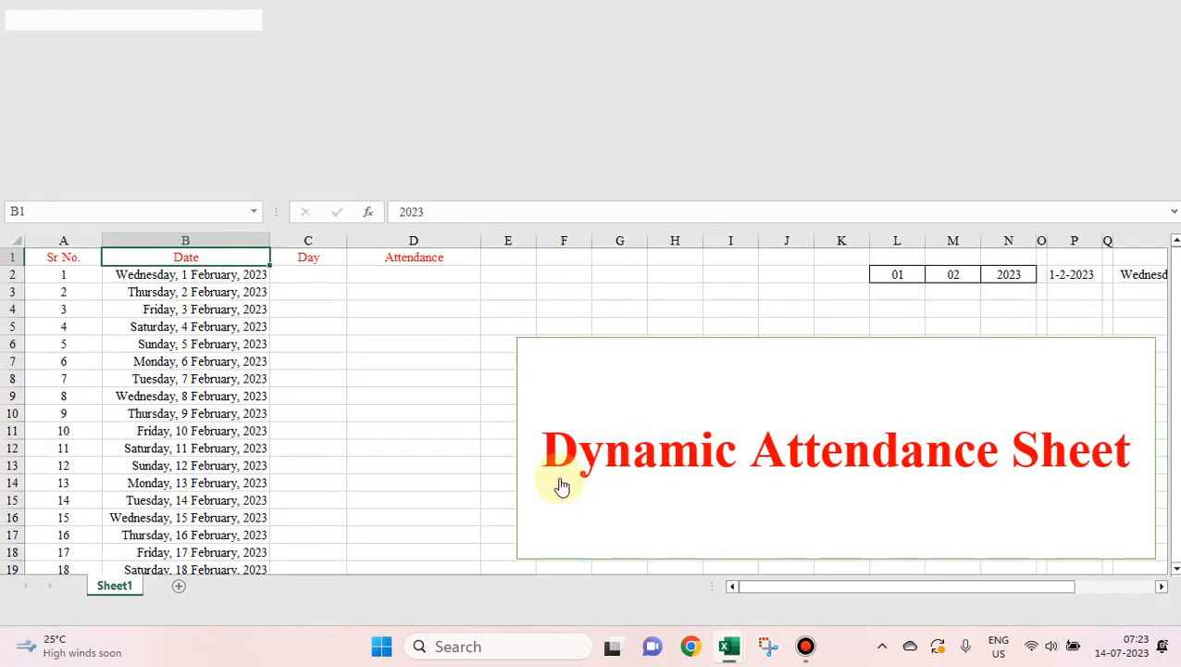
Step: Format column B with the 14 March 2012 date type and centre its contents
click(214, 238)
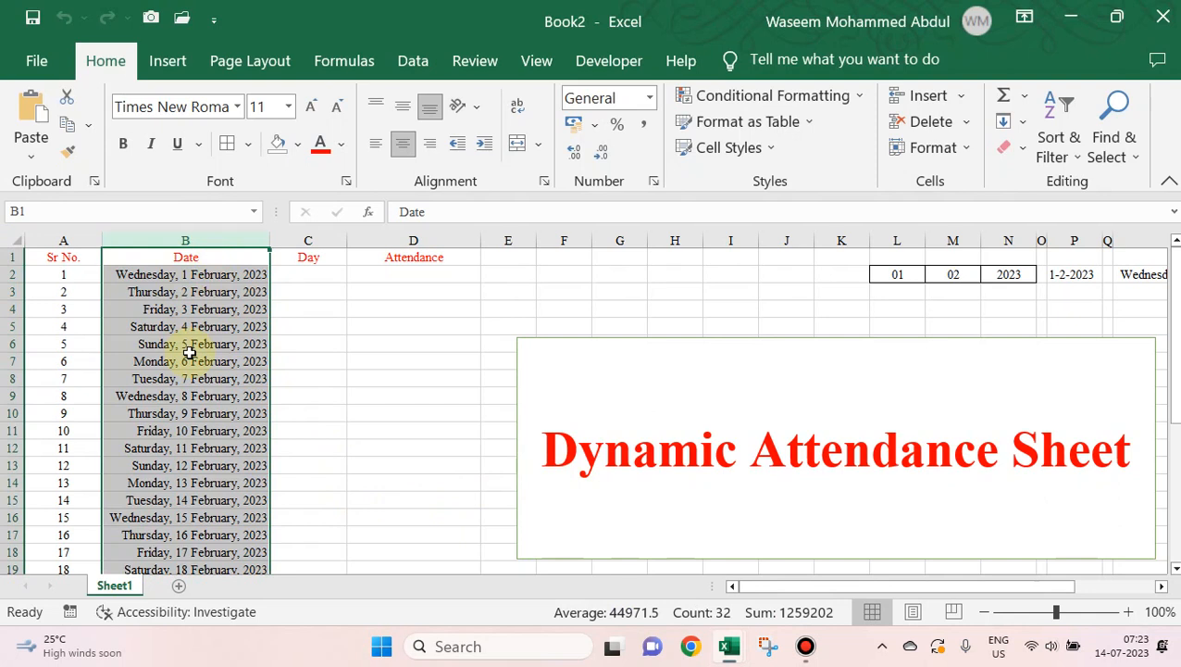
key(ctrl+1)
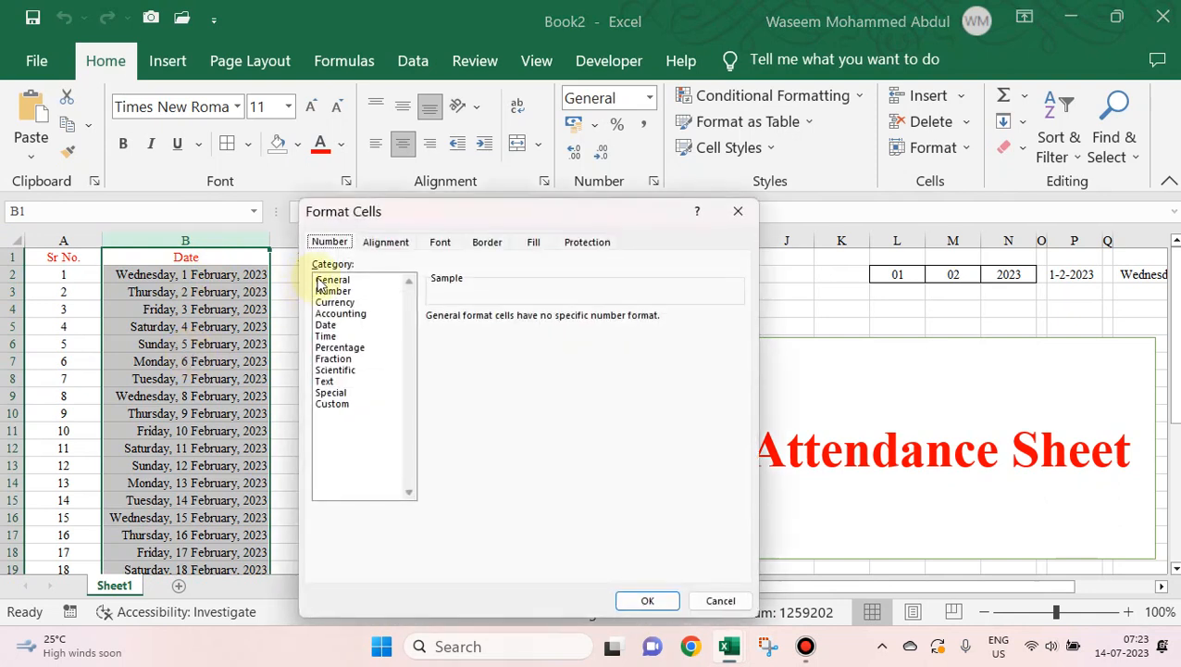
click(354, 326)
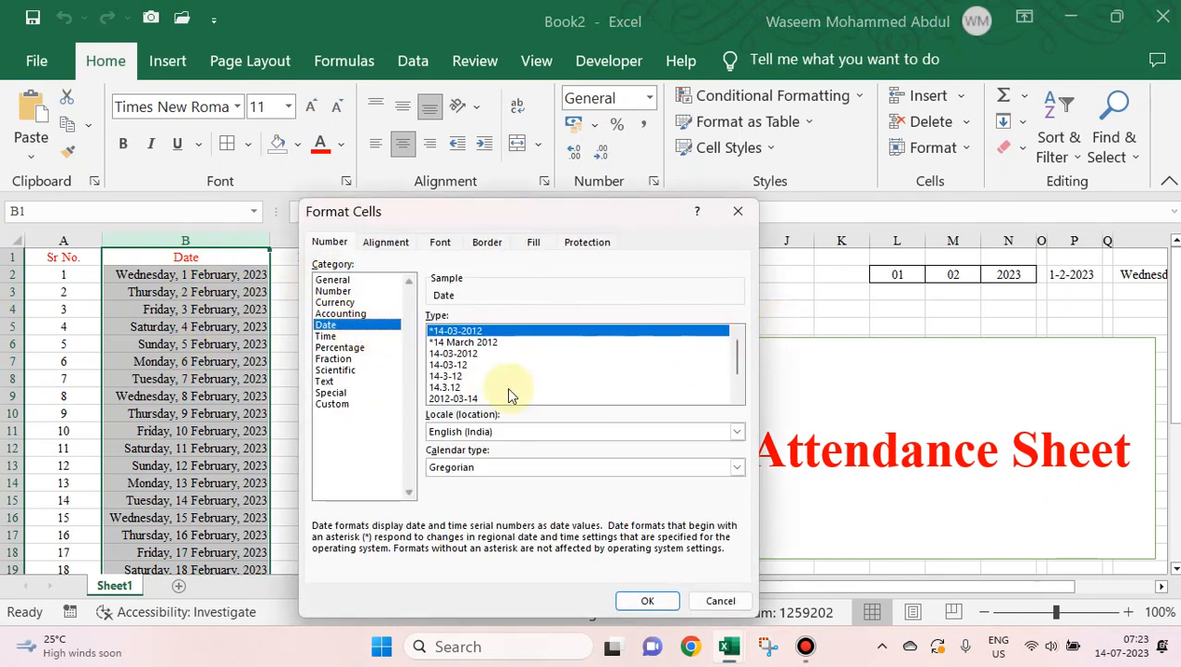
drag(741, 352, 738, 382)
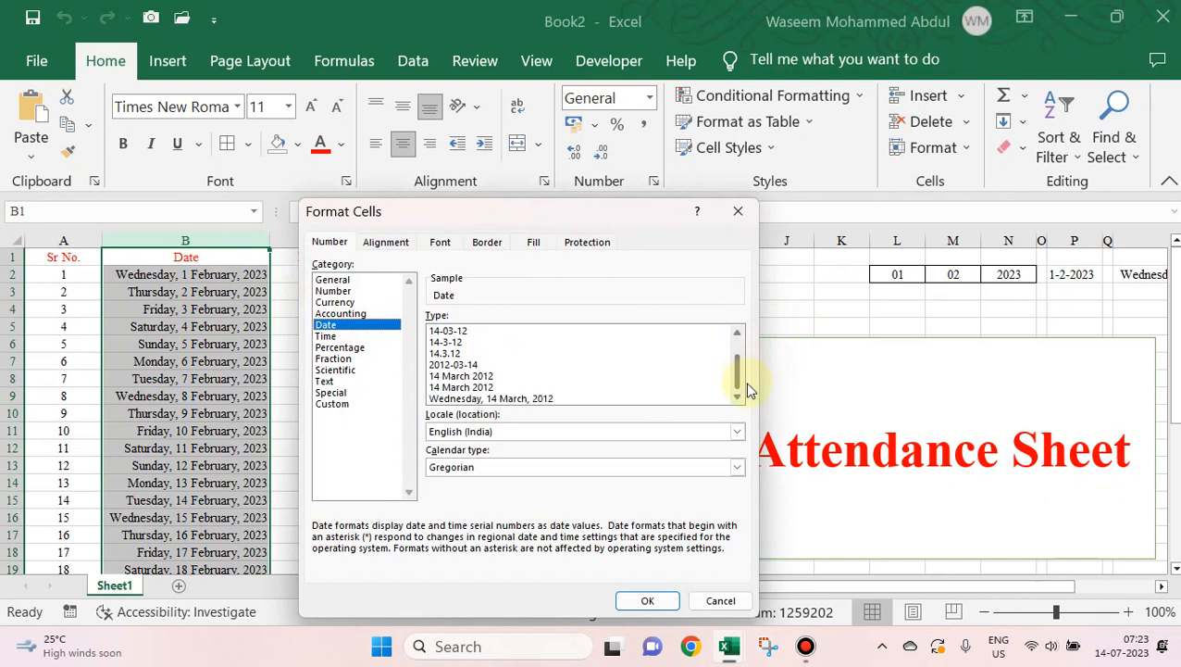
click(491, 388)
click(648, 600)
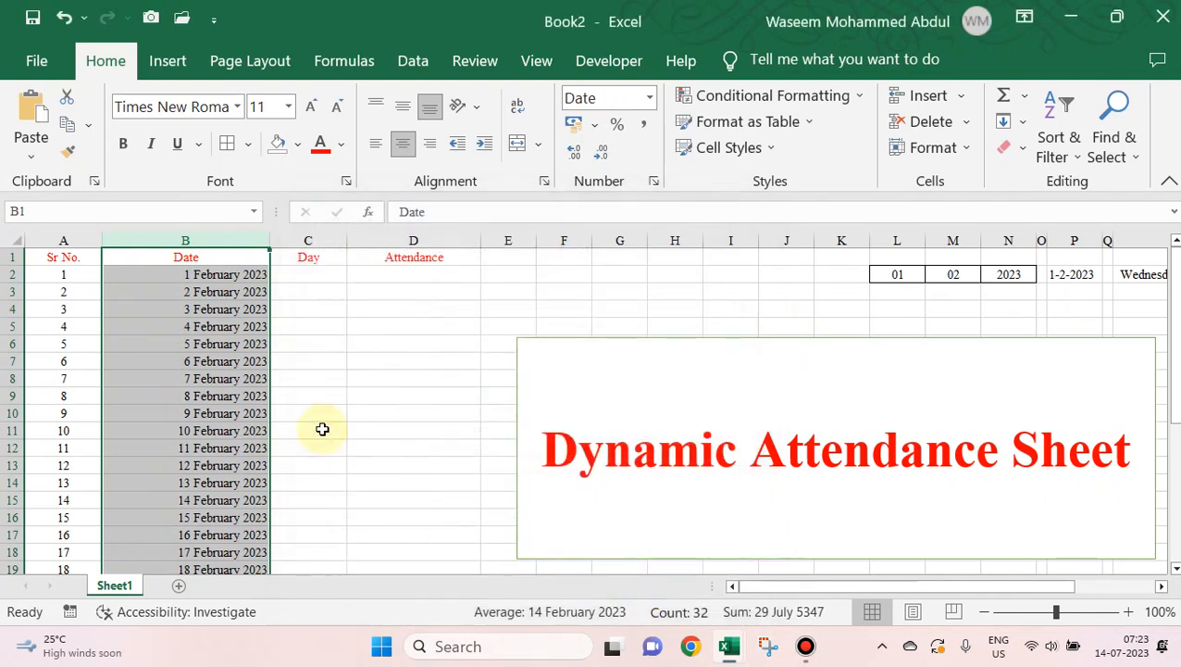
click(404, 146)
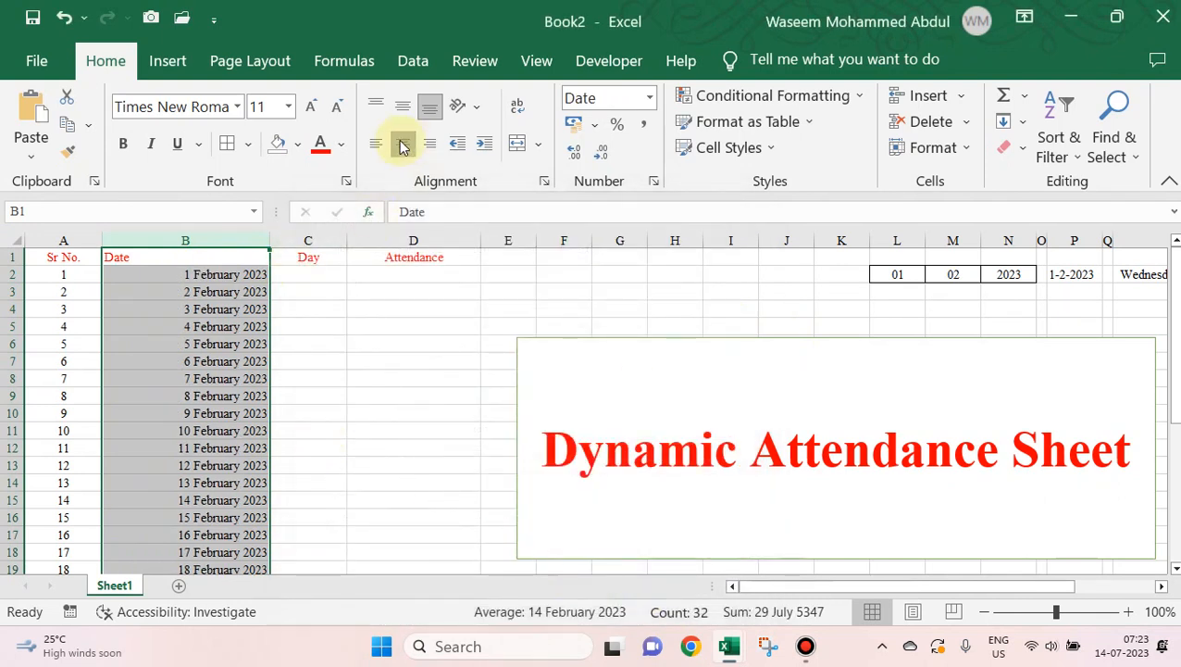
click(405, 145)
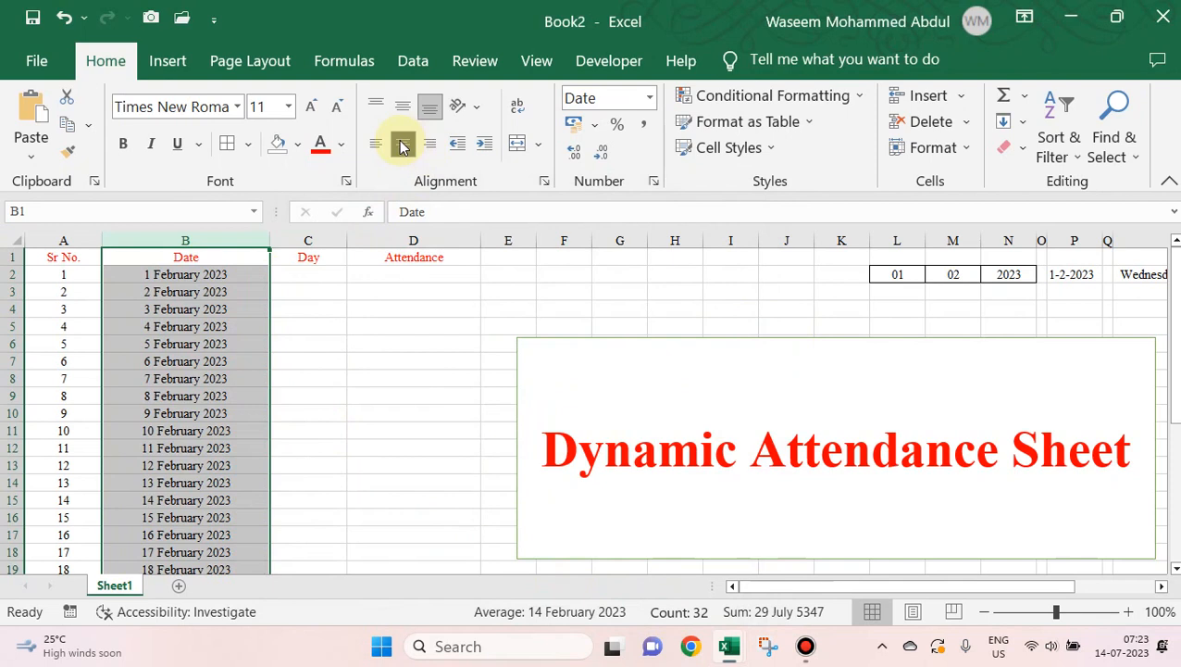
Step: Enter the formula =WEEKDAY(B2) in cell C2 under the Day header
click(301, 279)
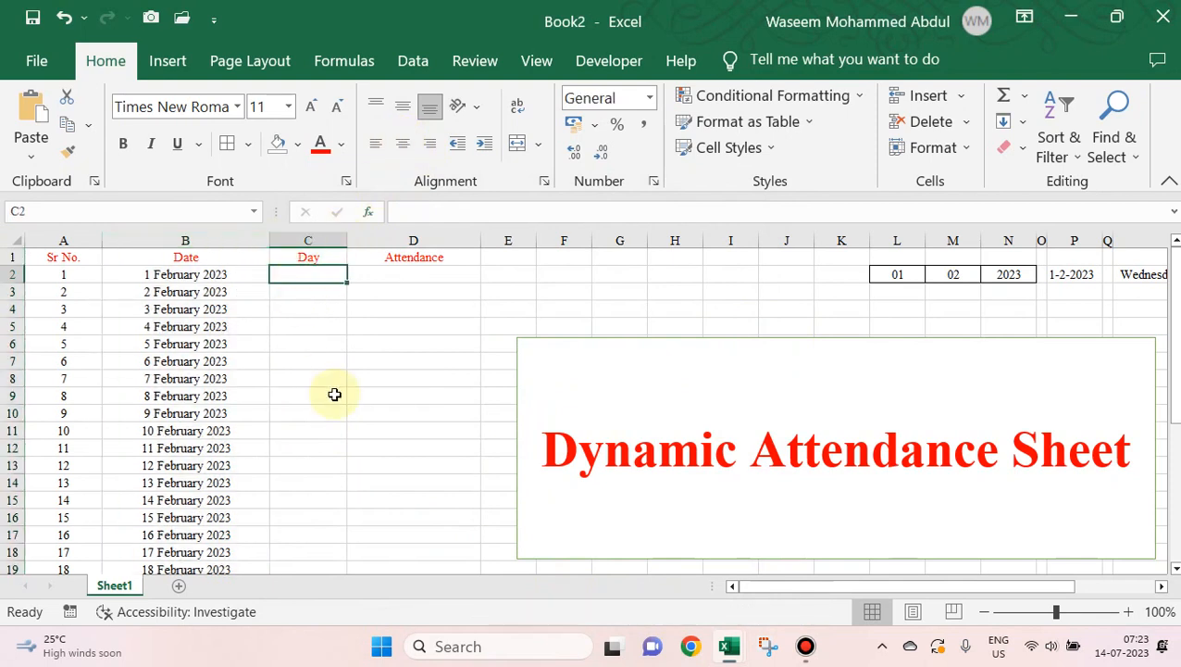
text(=)
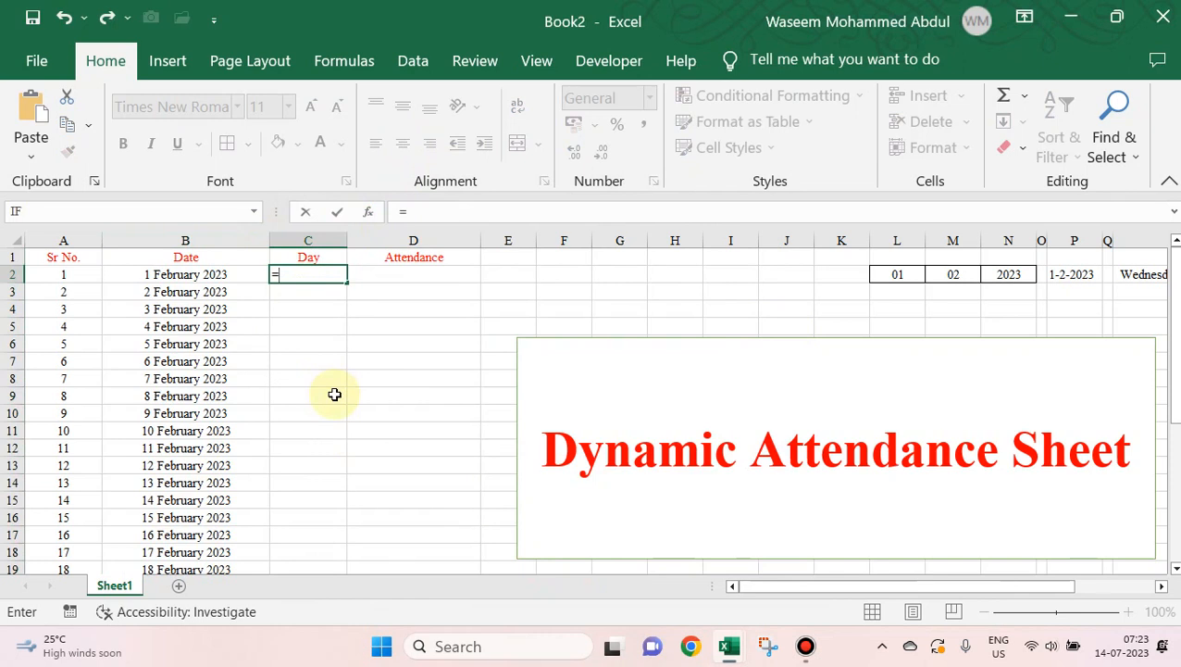
text(WEE)
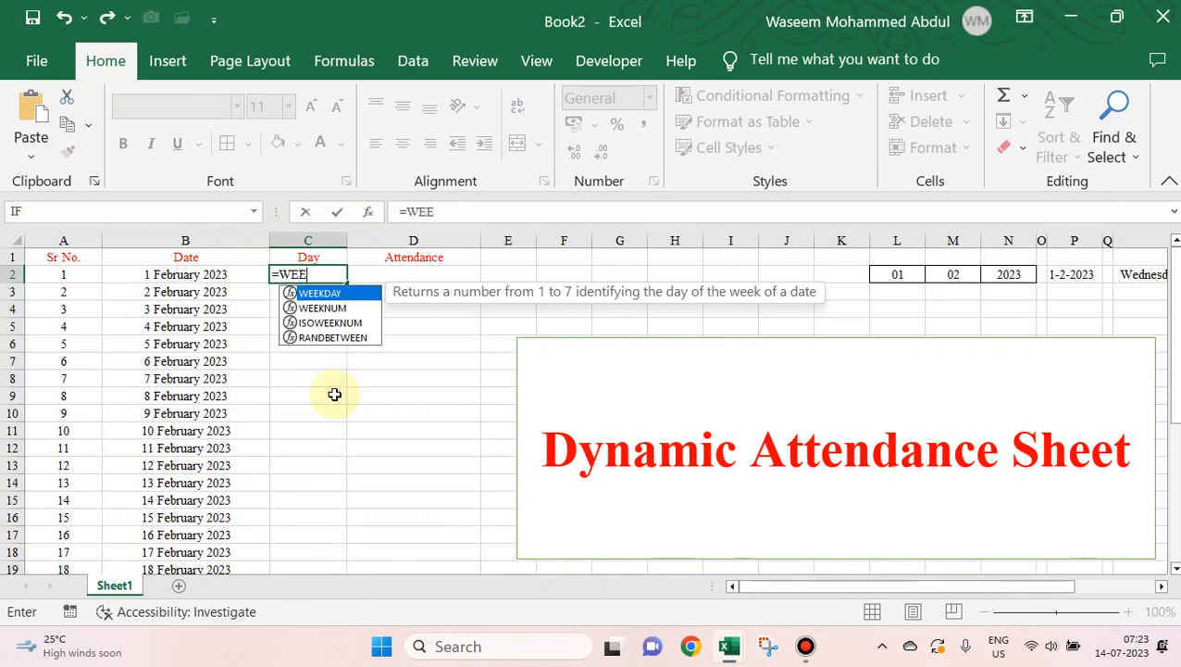
key(Tab)
key(Left)
key(Tab)
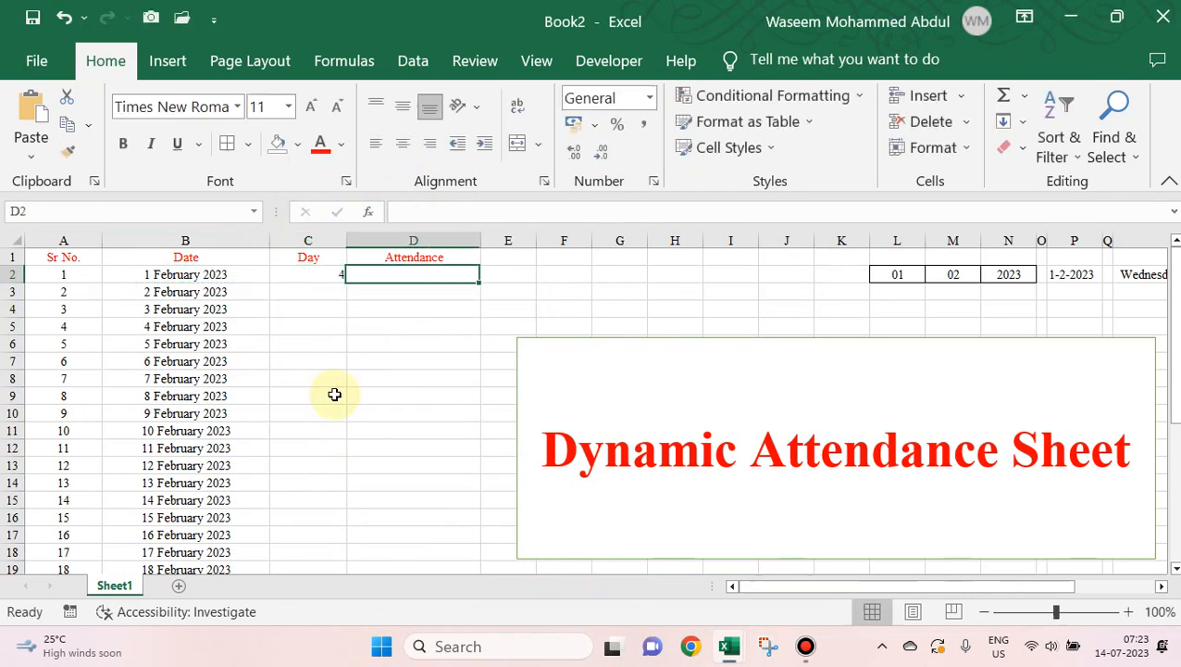
key(Left)
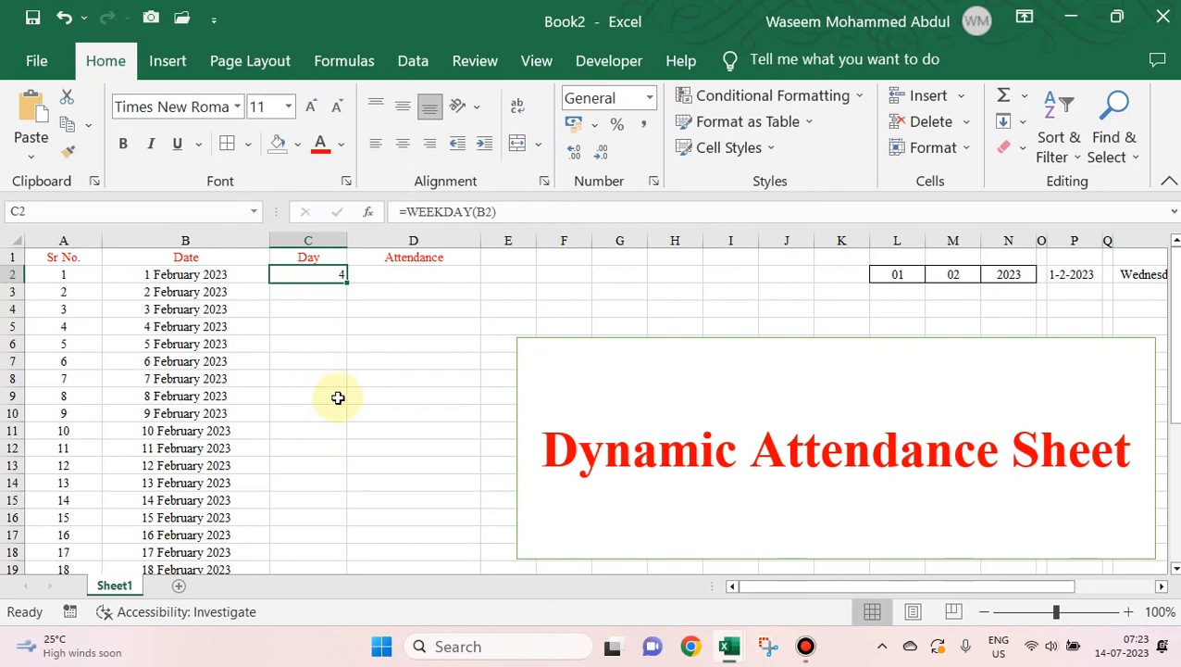
Step: Enter 1 in cell V2 and Sunday in cell W2 to start a weekday lookup table
drag(982, 588, 1035, 580)
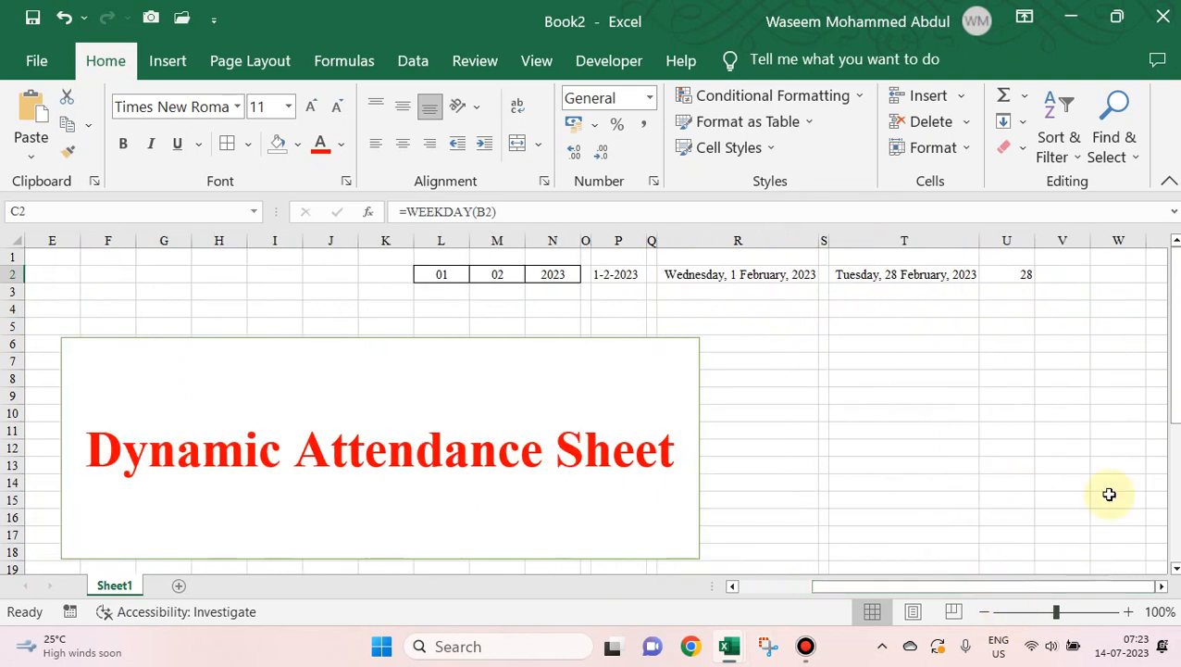
click(1076, 277)
text(1)
key(Return)
key(Up)
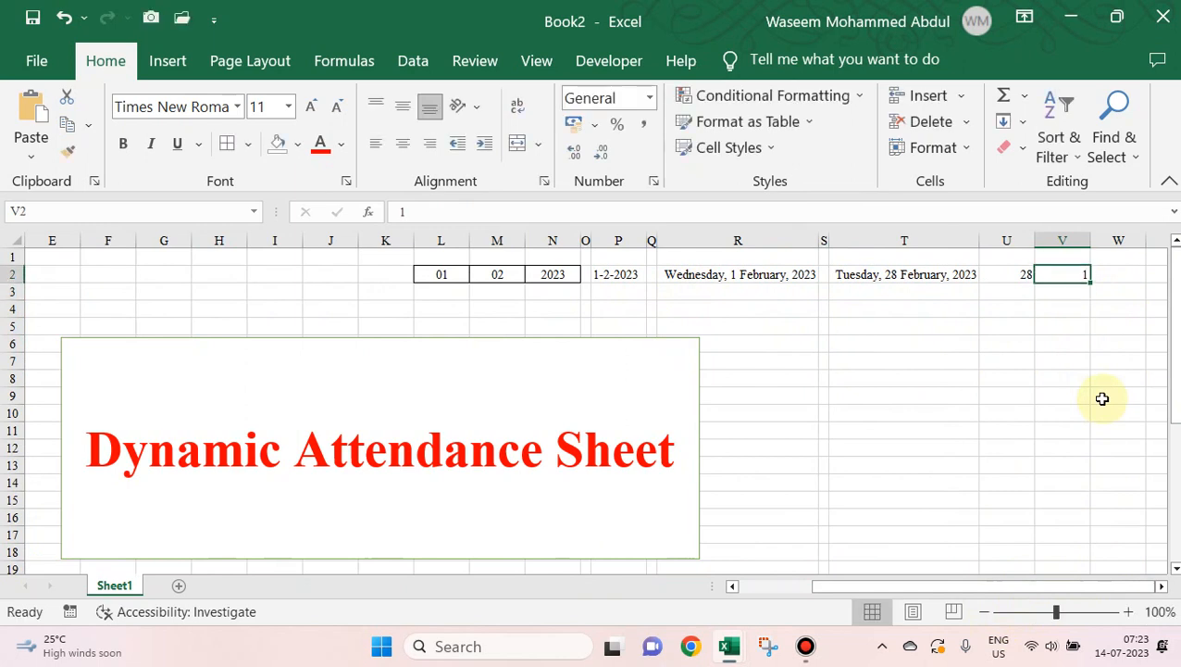
key(Right)
text(sU)
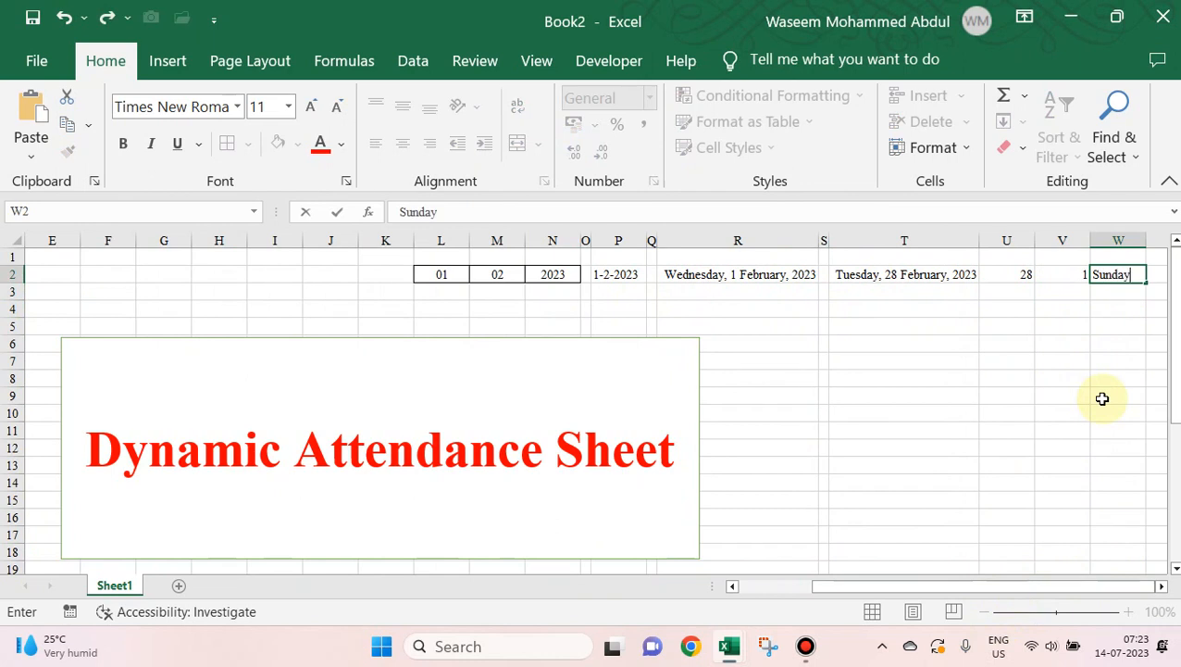
key(Right)
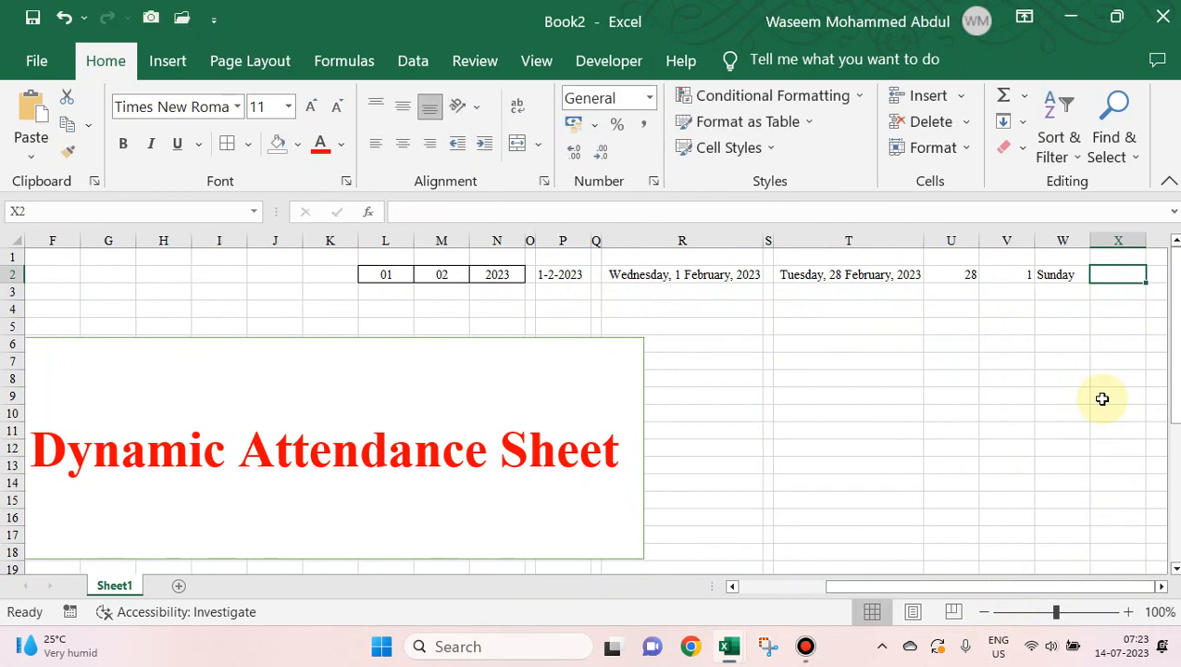
Step: Fill the number and weekday pair in V2:W2 down through row 12 as a series
key(Right)
key(Left)
key(Left)
key(Left)
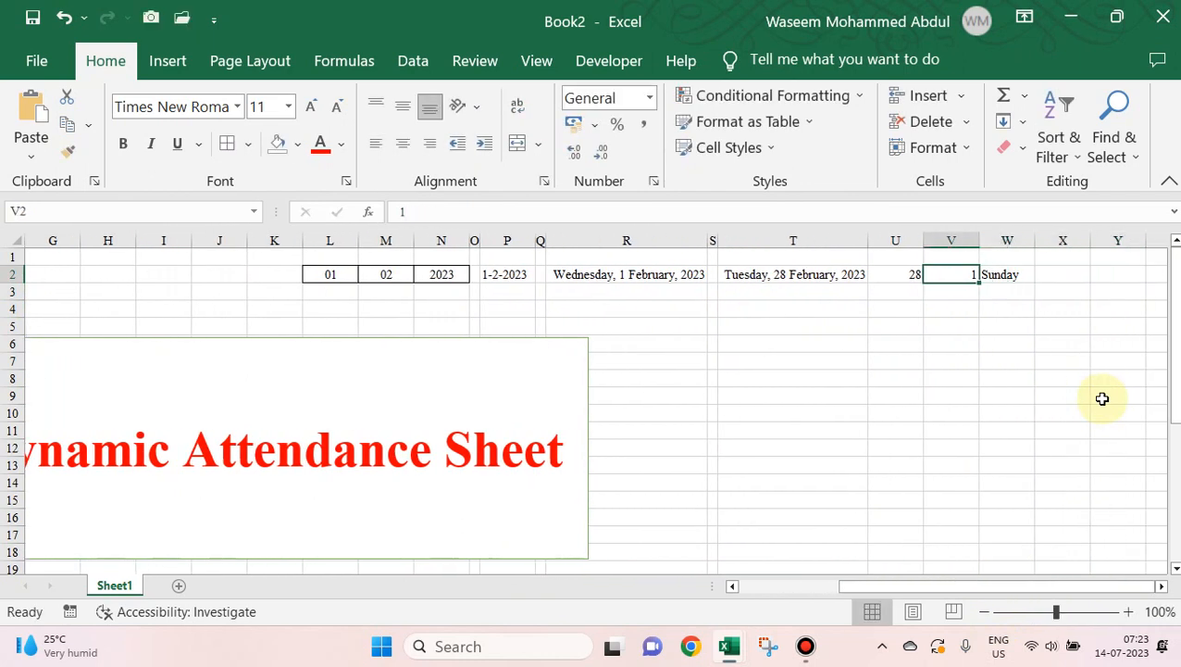
key(shift+Right)
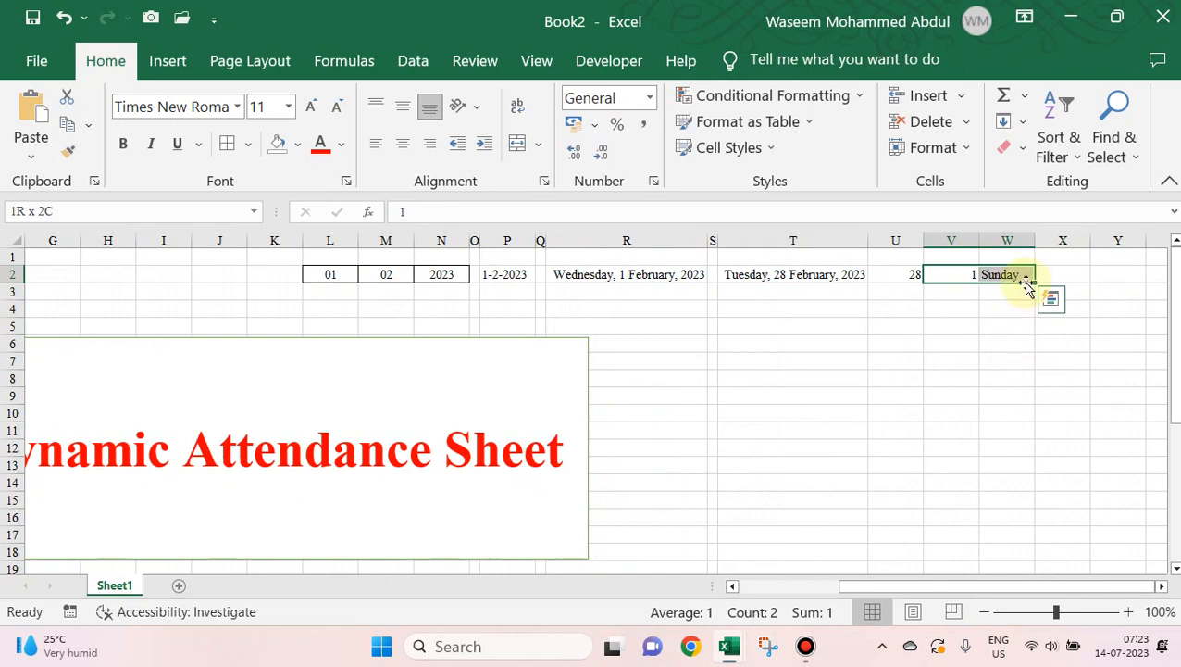
drag(1036, 281, 1023, 448)
Step: Clear the surplus numbers and weekdays below row 9, in cells V10:W13
click(956, 414)
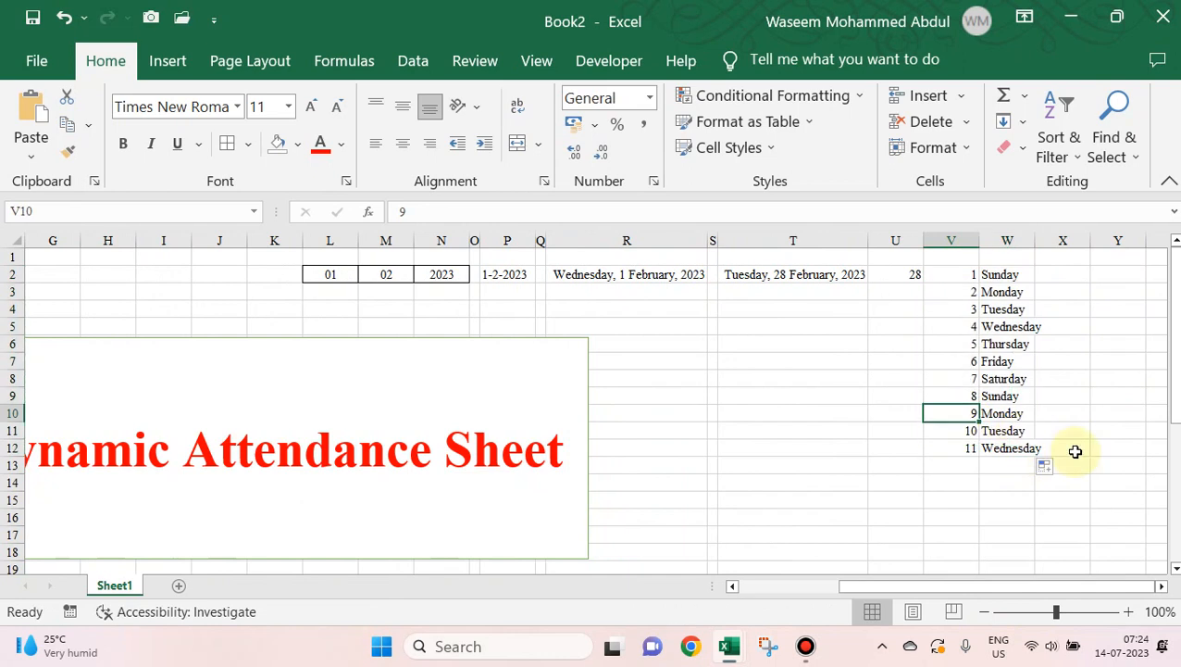
key(shift+Right)
key(shift+Down)
key(shift+Down)
key(Delete)
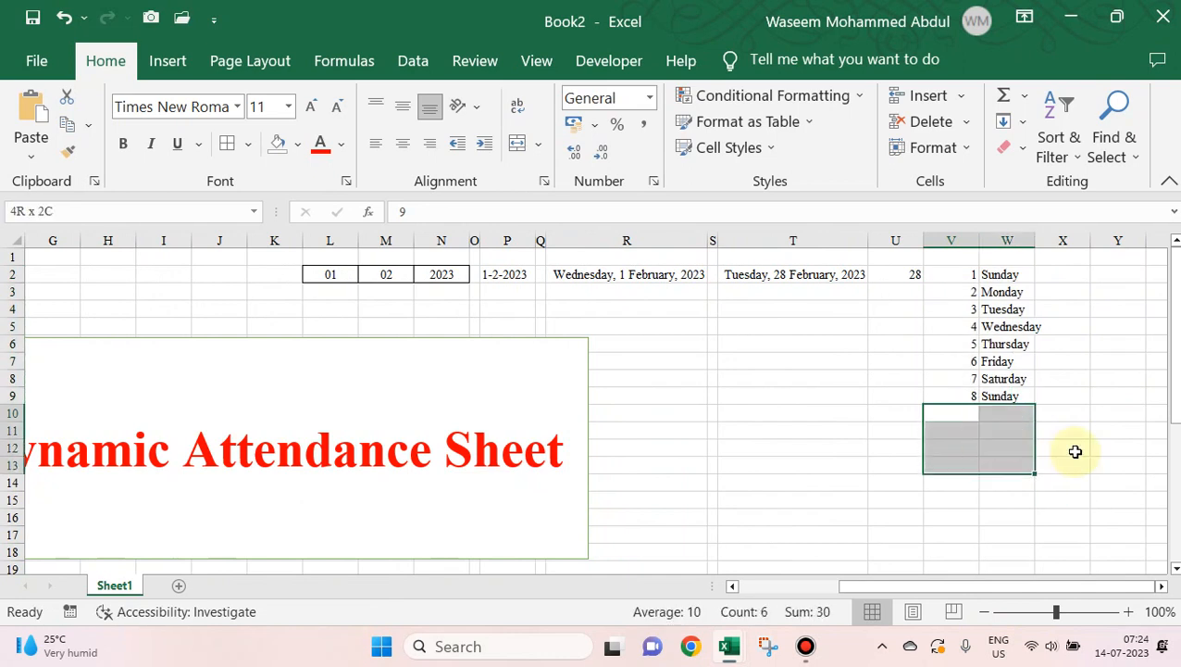
Step: Format V2:W9 with borders and horizontally and vertically centred contents, and name the range Week_day
key(Up)
key(Up)
key(Up)
key(Up)
key(Up)
key(Up)
key(Up)
key(Up)
key(shift+Right)
key(shift+Down)
key(shift+Down)
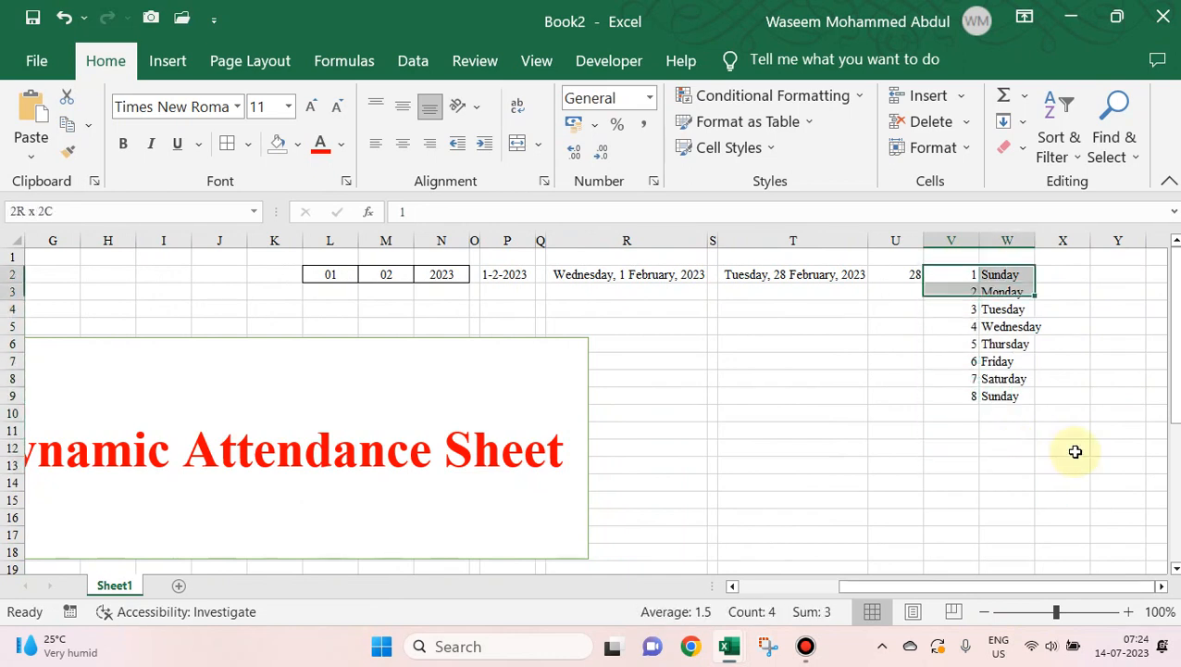
key(shift+Down)
key(shift+Down)
key(shift+Down)
key(shift+Down)
key(shift+Down)
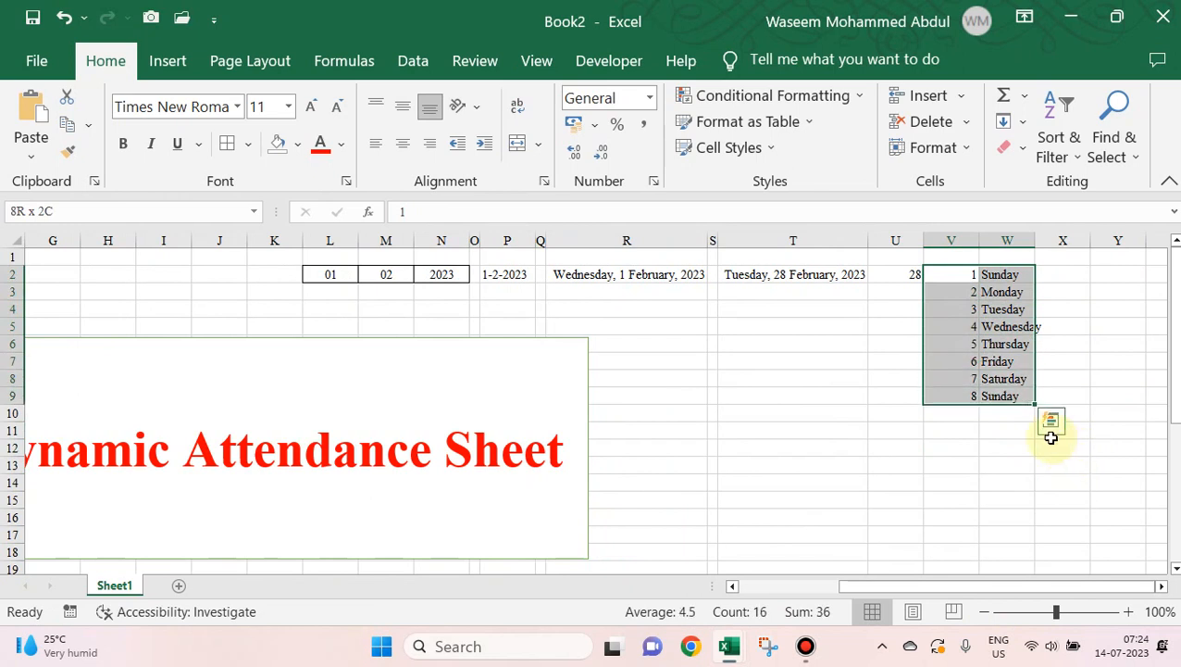
click(403, 143)
click(398, 107)
click(202, 214)
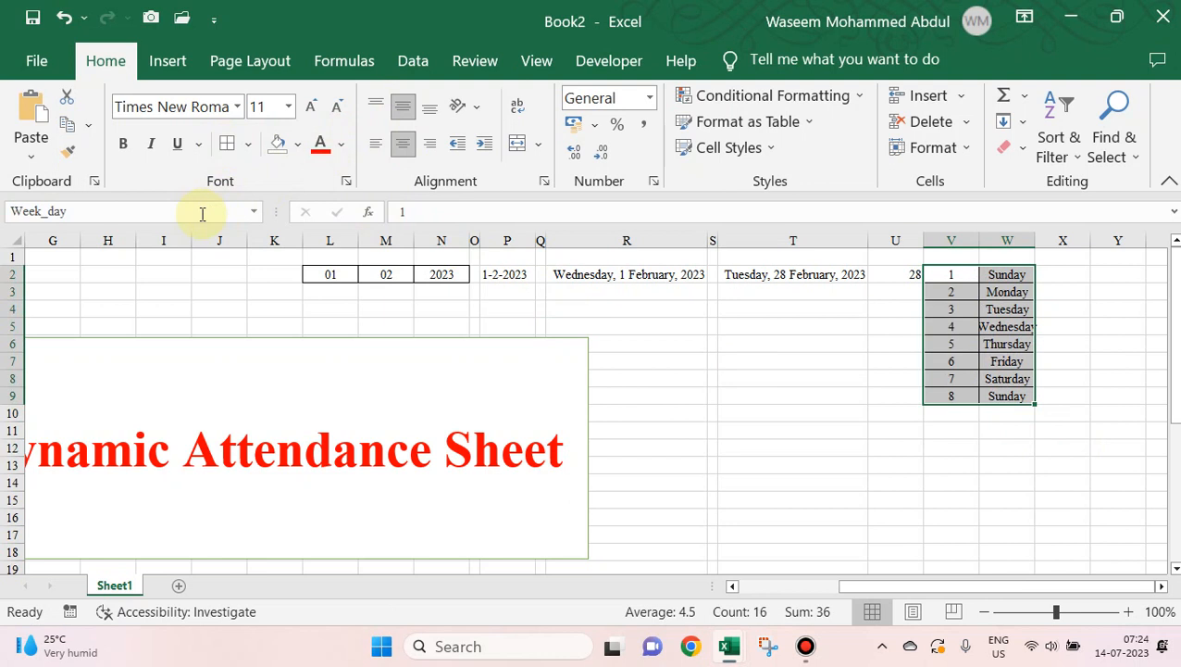
Step: Return to cell C2 and check its WEEKDAY formula and result
key(Left)
key(Left)
key(Left)
key(Left)
key(Left)
key(Left)
key(Left)
key(Left)
key(Left)
key(Left)
key(Left)
key(Left)
key(Left)
key(Left)
key(Left)
key(Left)
key(Left)
key(Left)
key(Left)
key(Left)
key(Down)
key(Right)
key(Up)
key(Right)
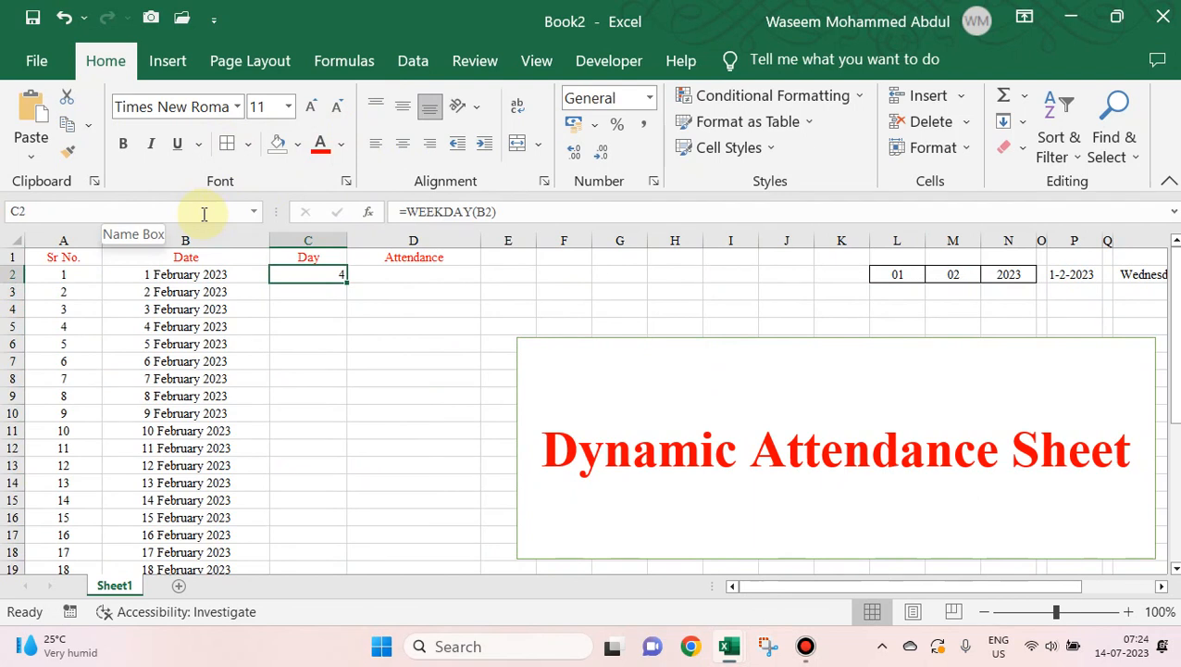
Step: Compare the C2 weekday number with the lookup table in columns V and W, and return to C2
key(Right)
key(Right)
key(Right)
key(Right)
key(Right)
key(Right)
key(Right)
key(Right)
key(Right)
key(Right)
key(Right)
key(Right)
key(Right)
key(Right)
key(Right)
key(Right)
key(Right)
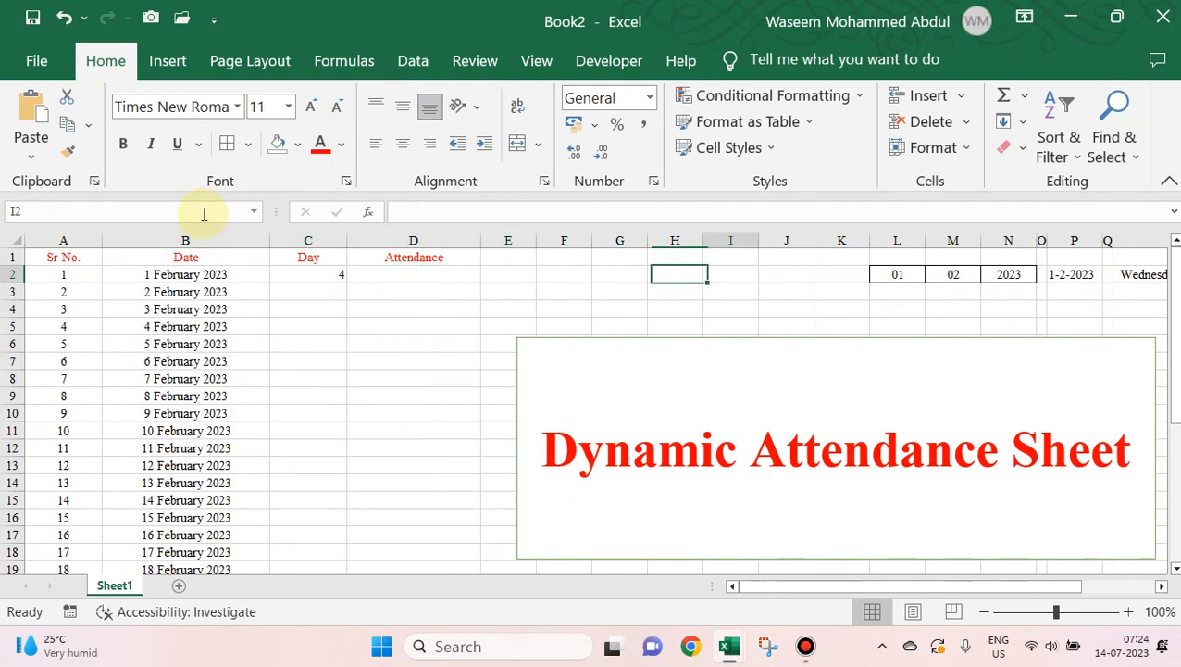
key(Right)
key(Right)
key(Right)
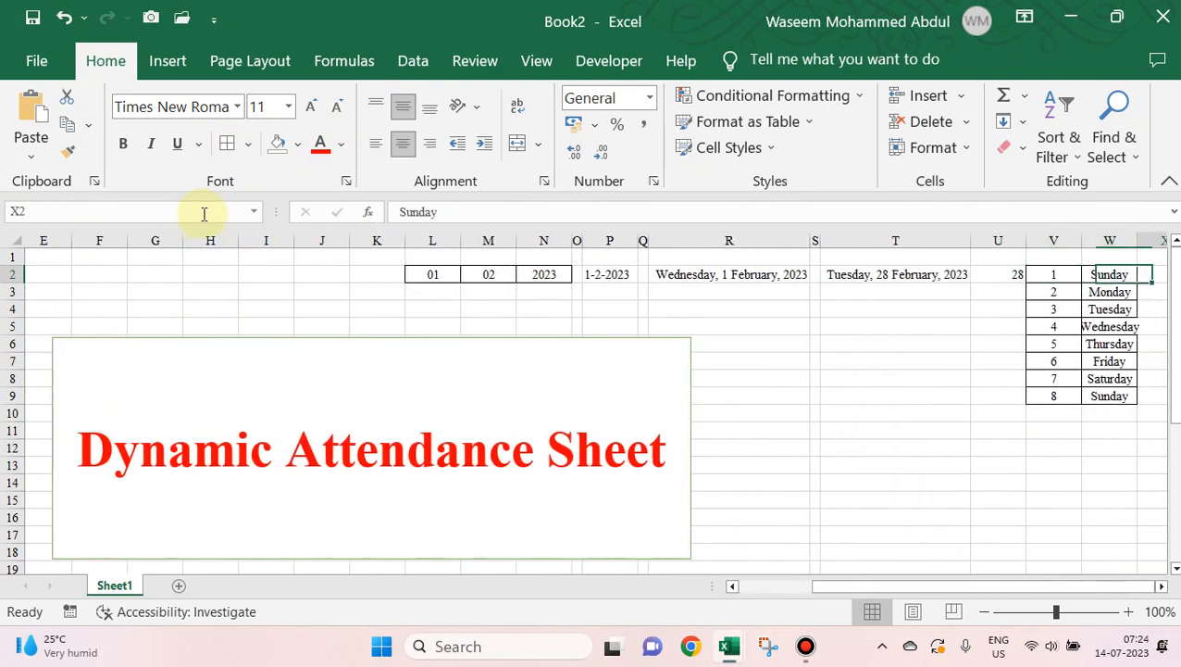
key(Left)
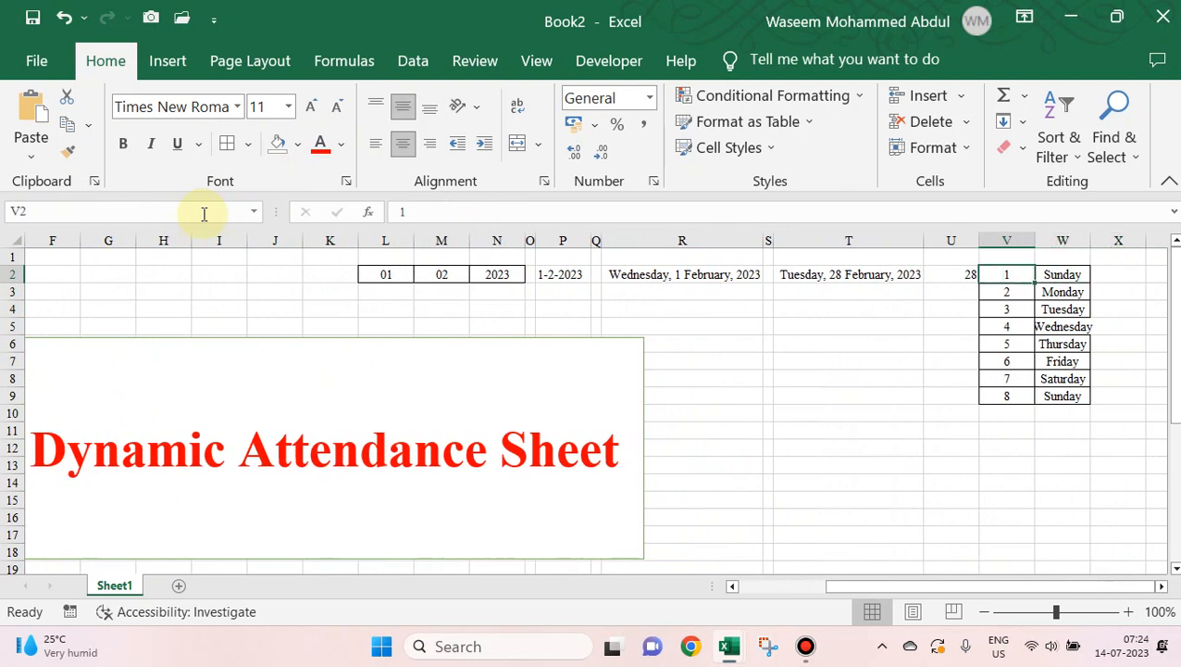
key(Left)
key(Left)
key(Left)
key(Left)
key(Left)
key(Left)
key(Left)
key(Left)
key(Left)
key(Left)
key(Left)
key(Left)
key(Left)
key(Left)
key(Left)
key(Left)
key(Left)
key(Left)
key(Left)
key(Left)
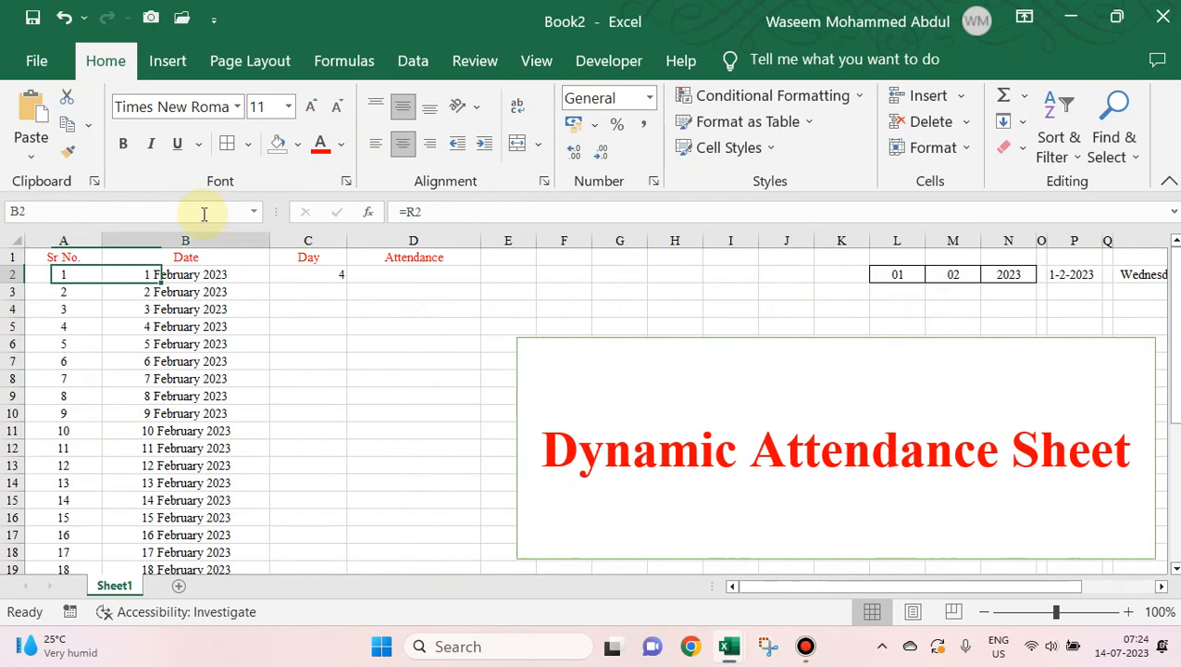
key(Right)
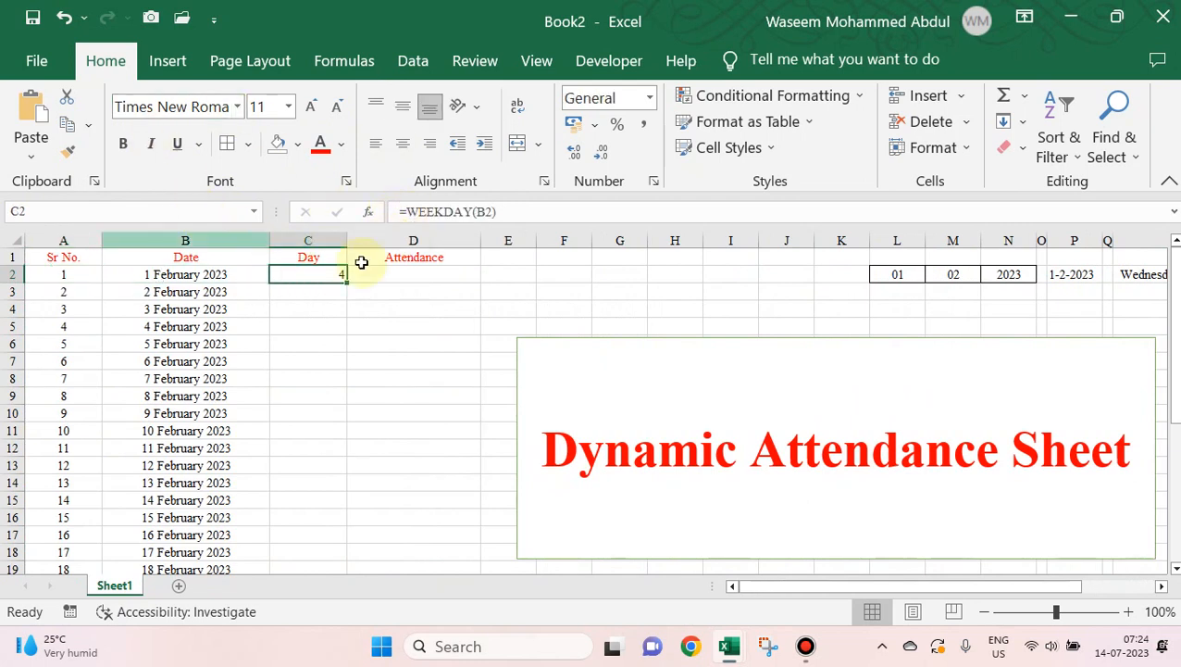
Step: Locate the named range Week_day and rename it TableOne in the Name Manager
click(256, 212)
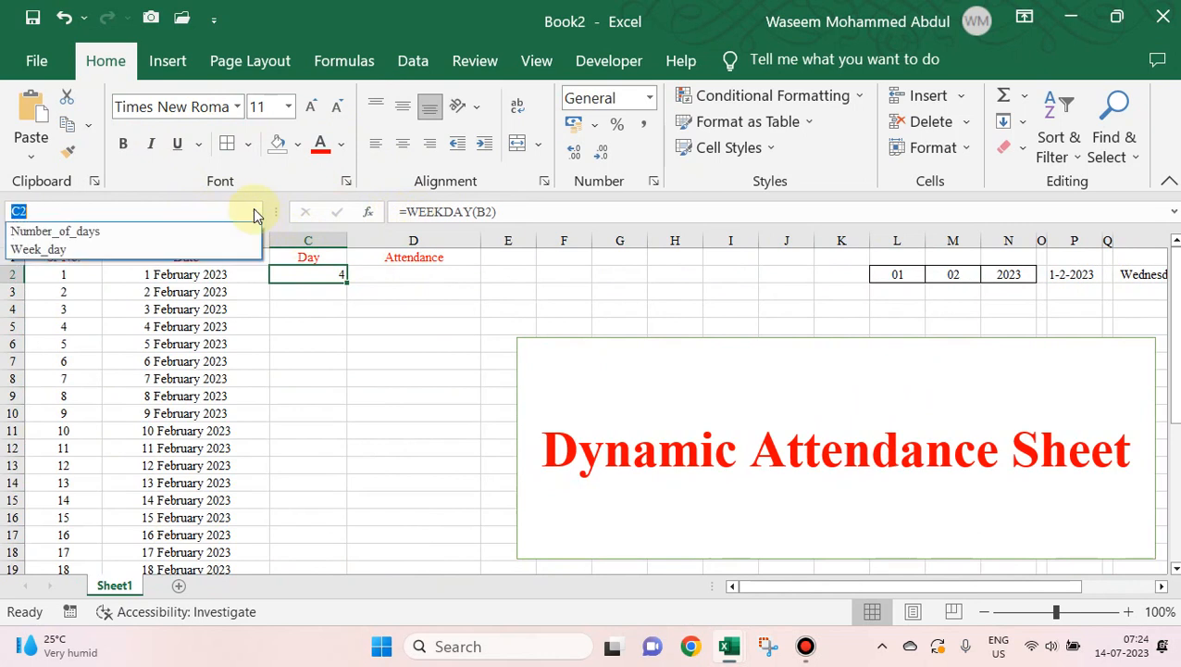
click(224, 250)
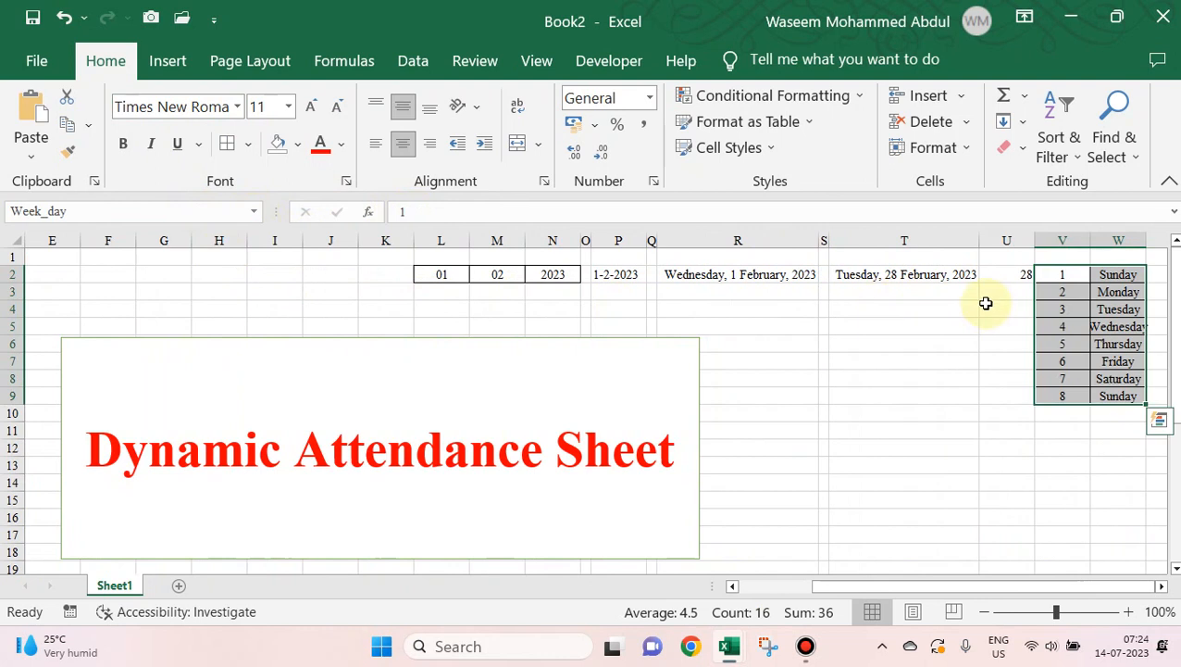
click(341, 60)
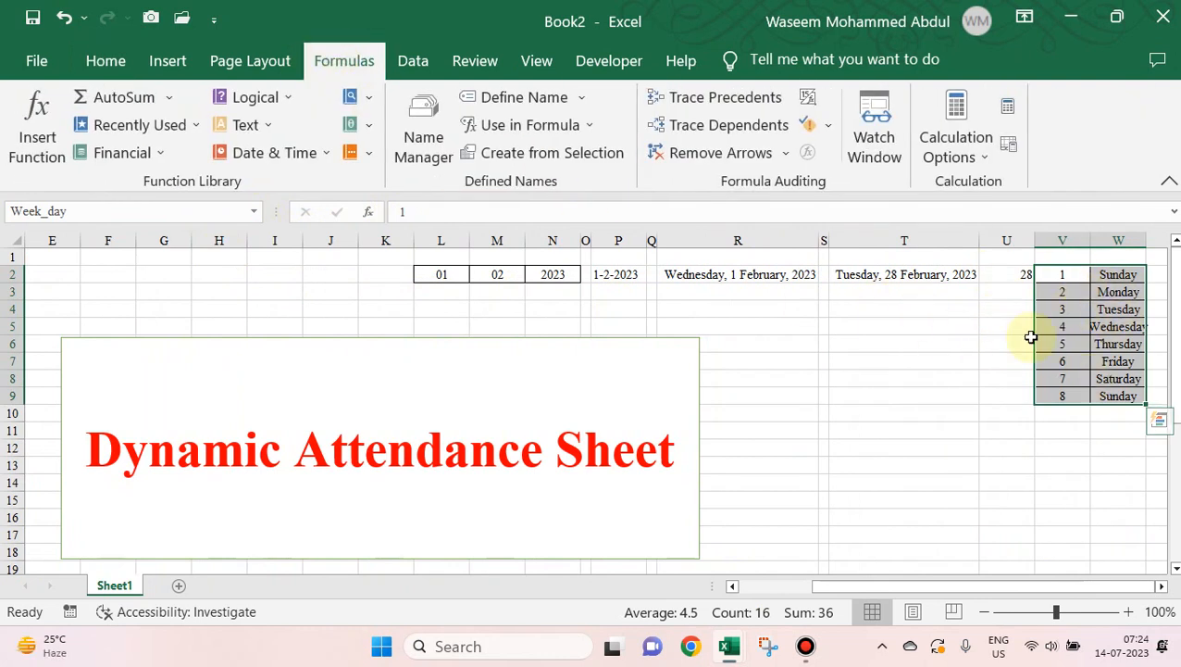
click(426, 139)
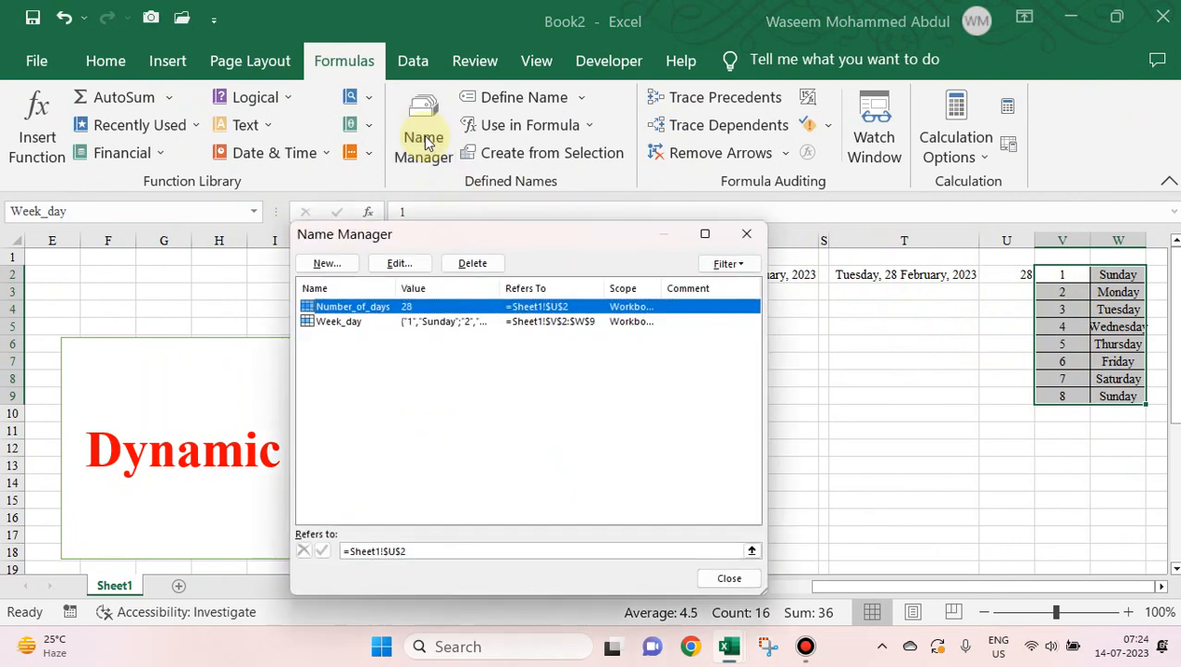
click(356, 322)
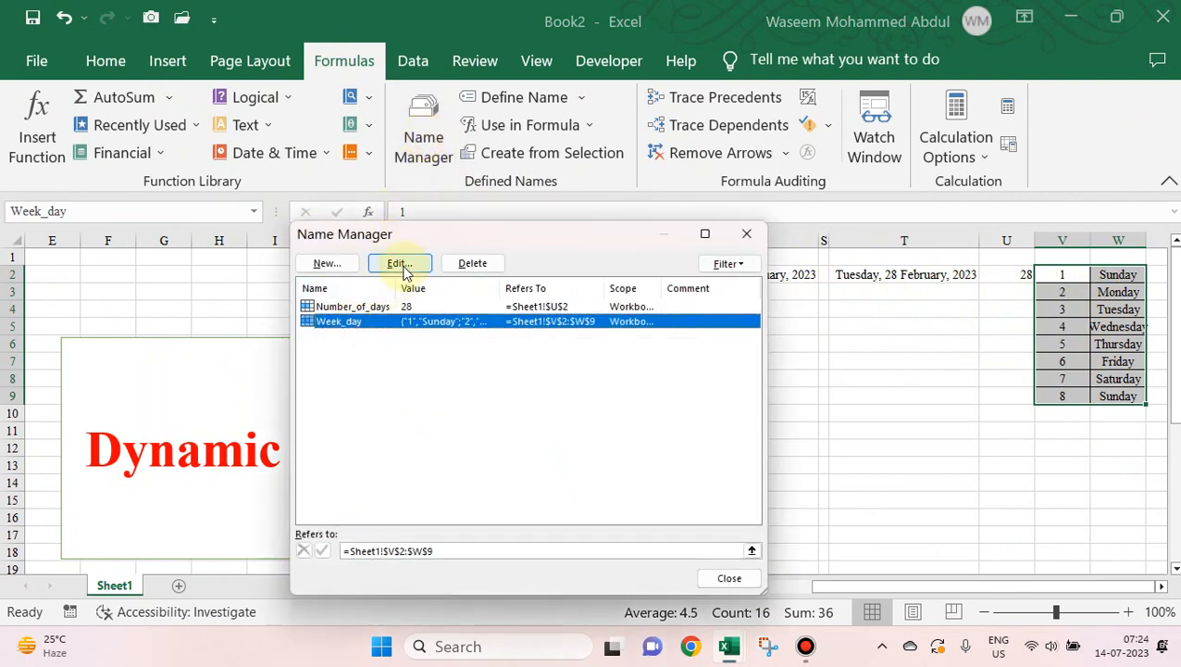
click(398, 264)
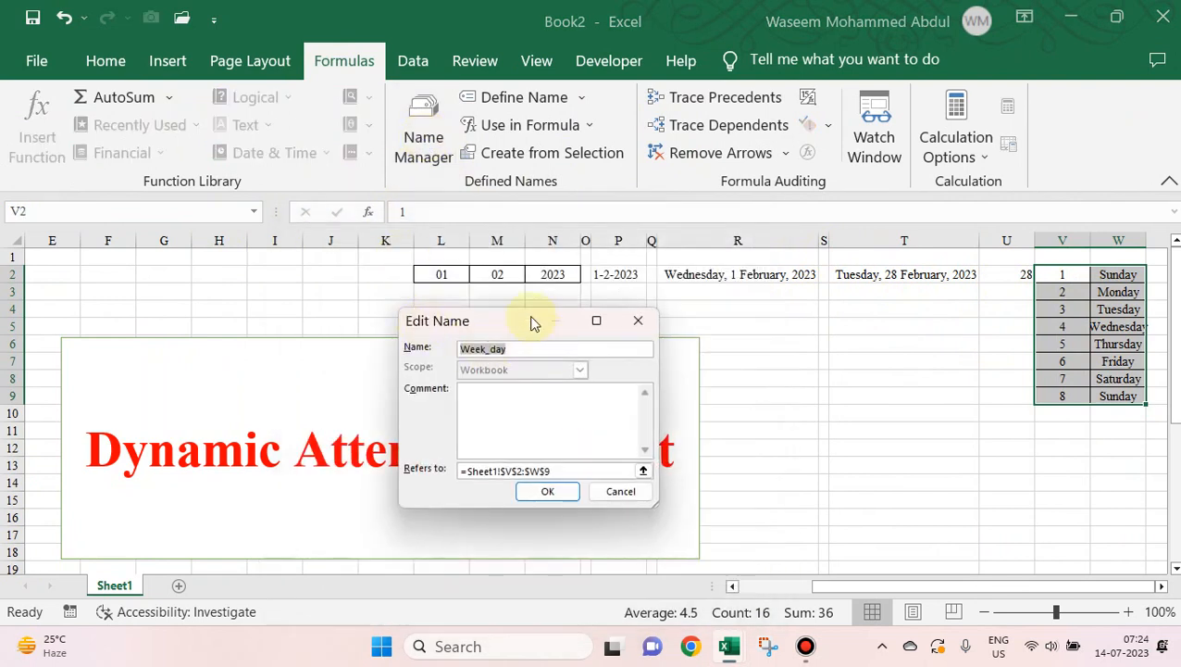
text(TableOne)
key(Return)
key(Escape)
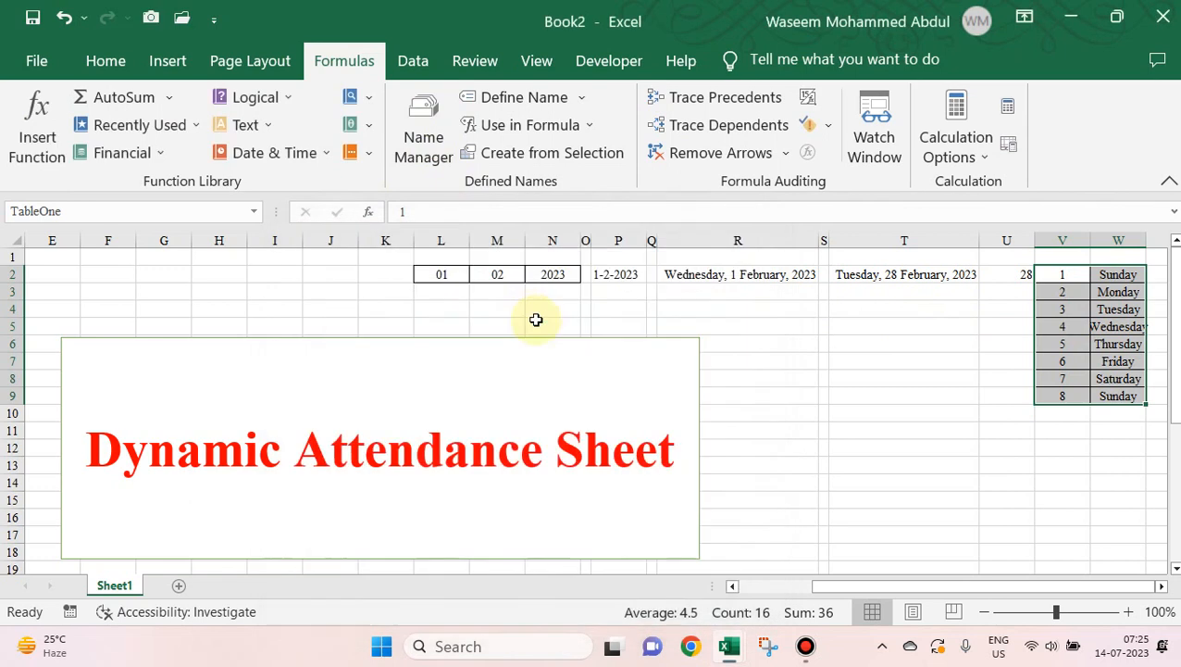
Step: Wrap C2's weekday formula in a lookup so it reads =VLOOKUP(WEEKDAY(B2),TableOne,2,0)
click(503, 305)
key(Left)
key(Left)
key(Left)
key(Left)
key(Left)
key(Left)
key(Left)
key(Left)
key(Left)
key(Left)
key(Left)
key(Left)
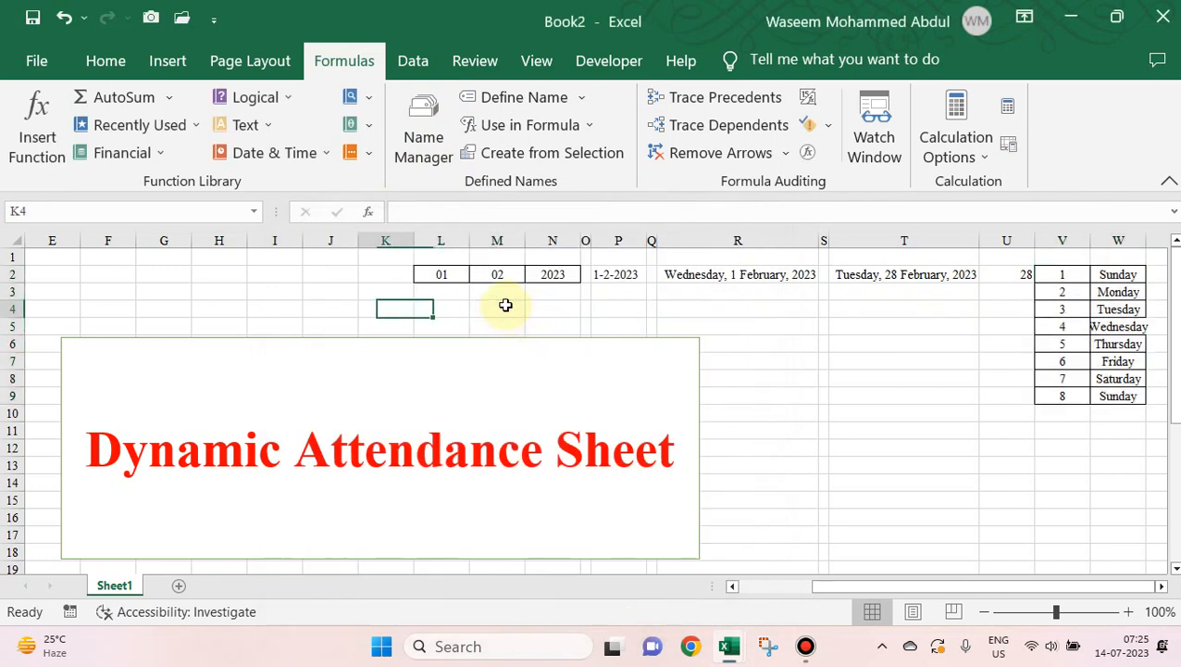
key(Right)
key(Right)
key(Up)
key(Up)
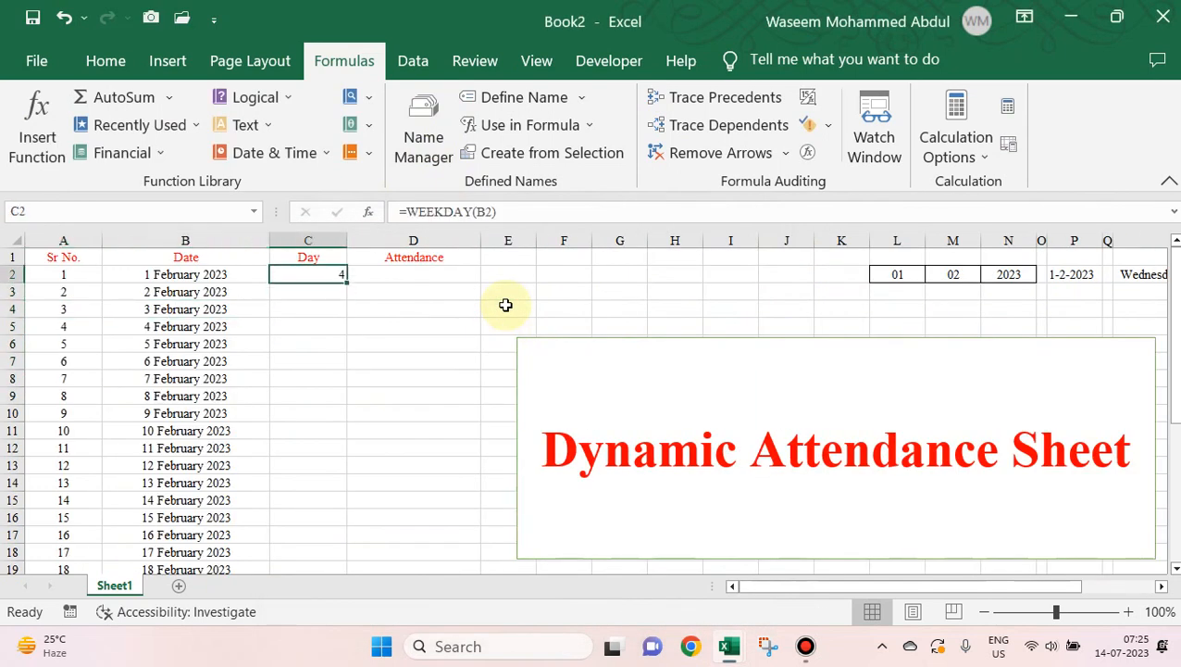
click(411, 212)
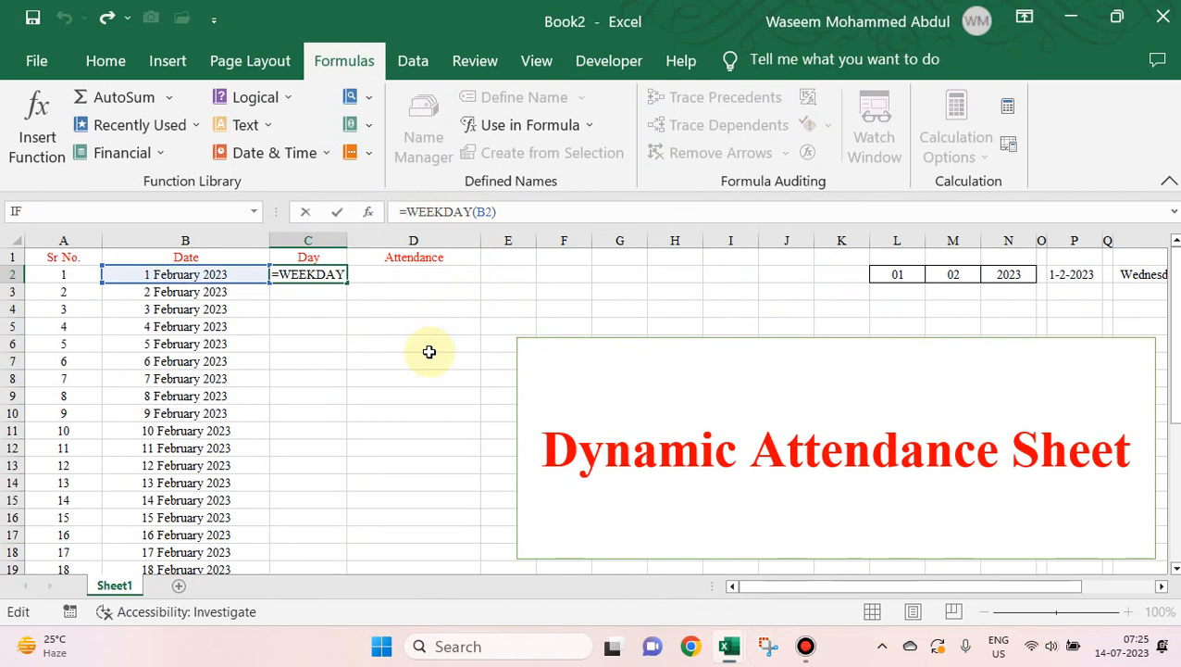
text(VLOOKUP()
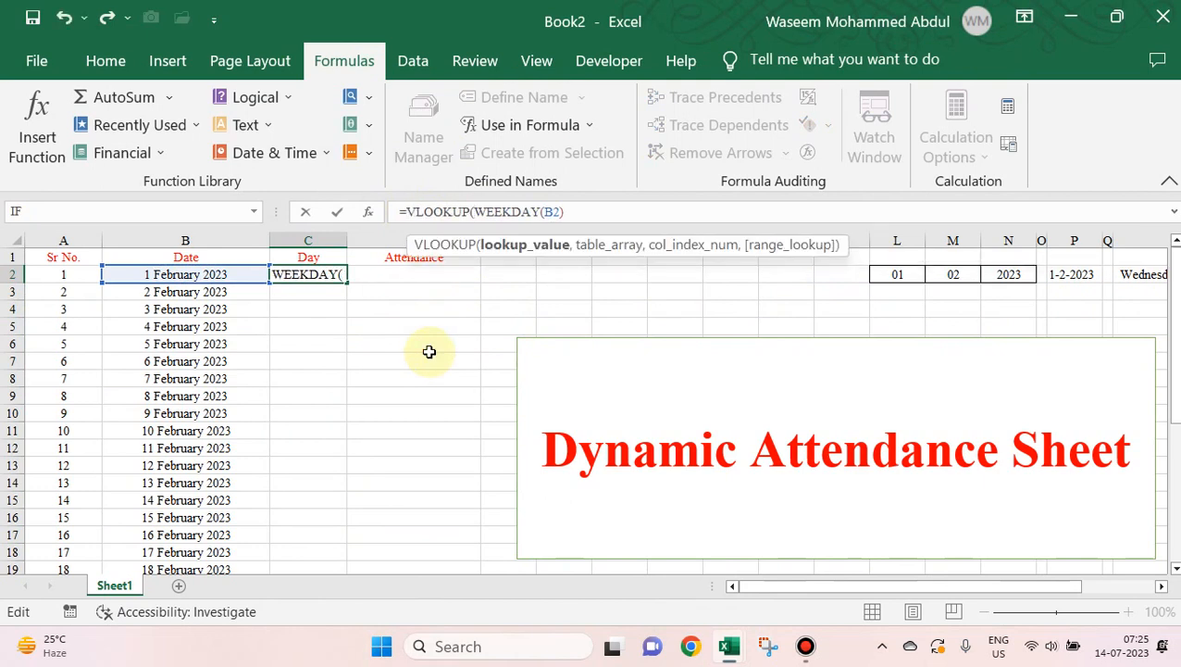
key(Right)
key(Right)
key(Right)
key(Right)
key(Right)
key(Right)
key(Right)
key(Right)
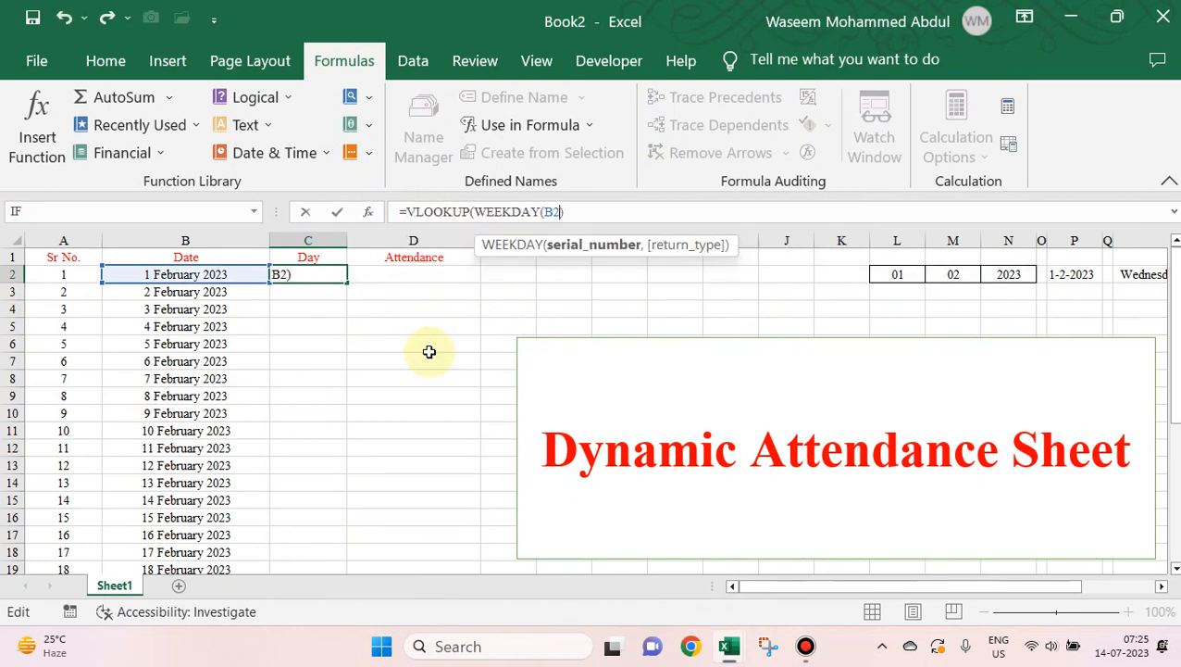
key(Right)
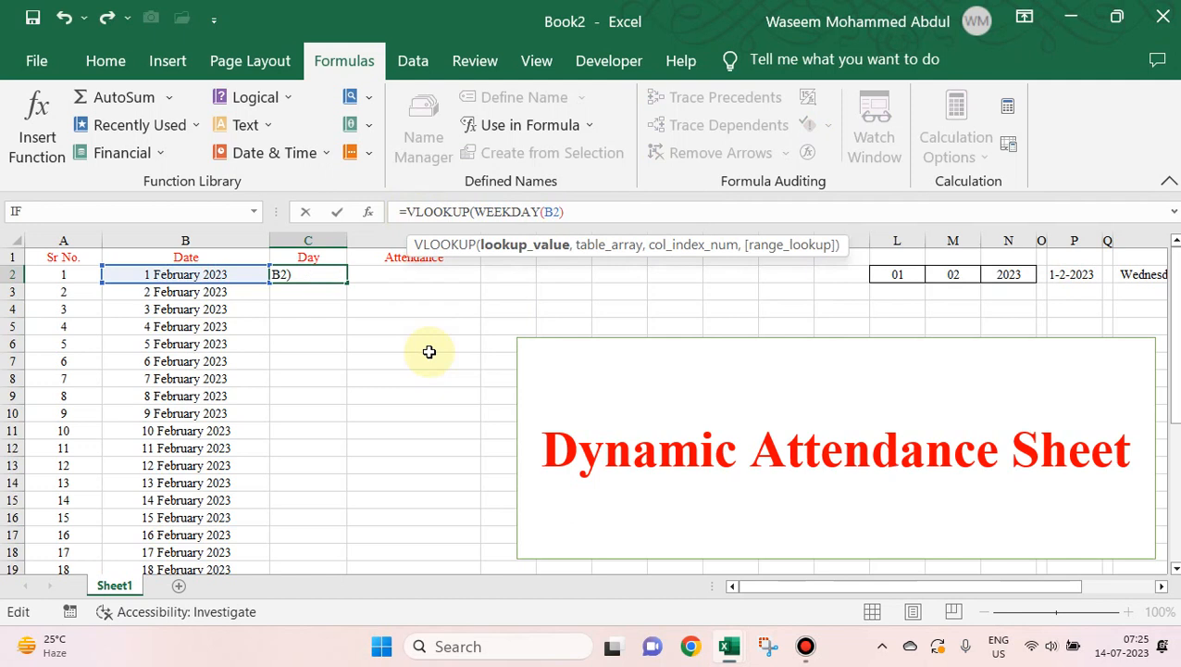
text(,)
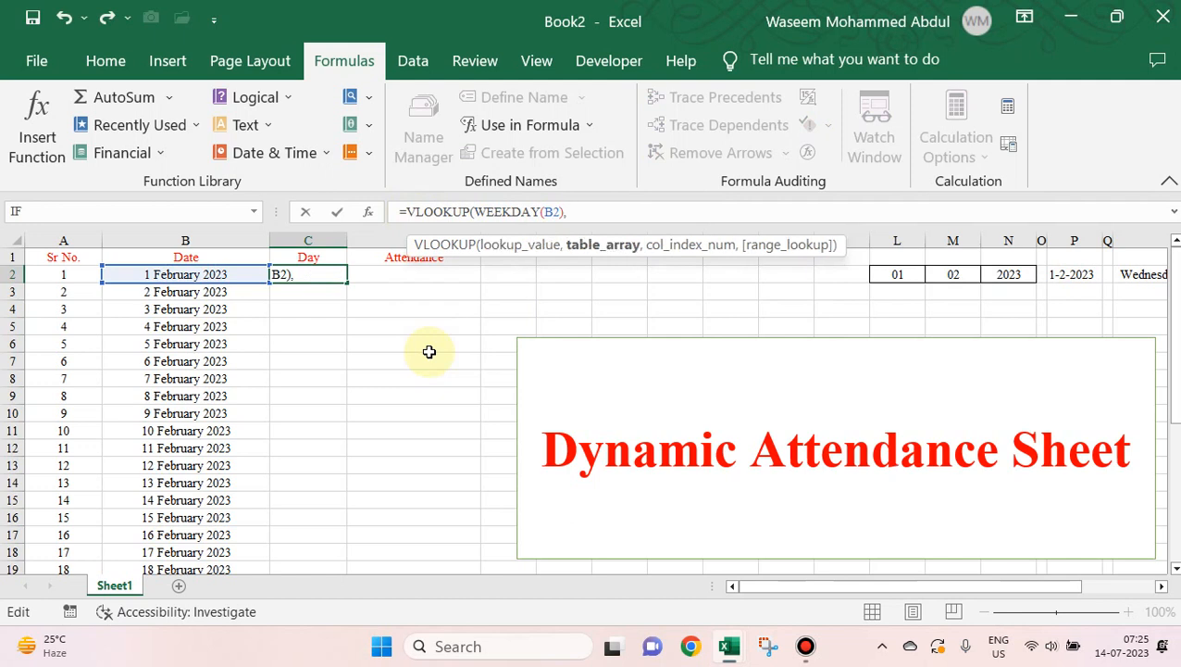
text(ta)
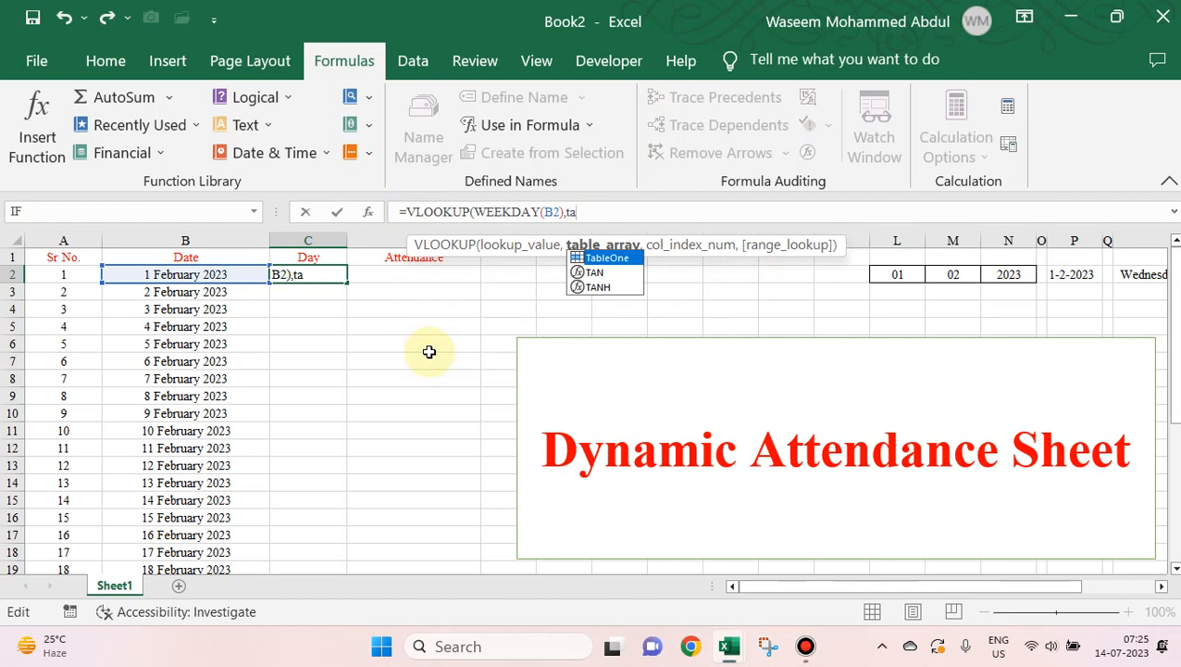
key(Tab)
text(,2)
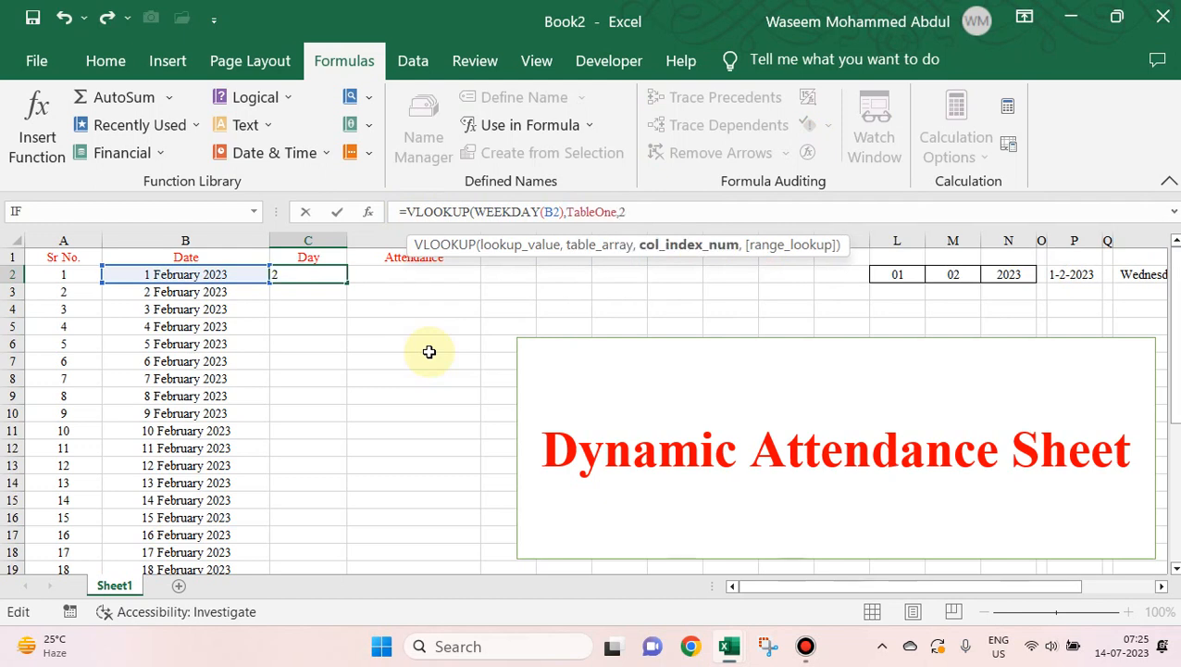
text(,0)
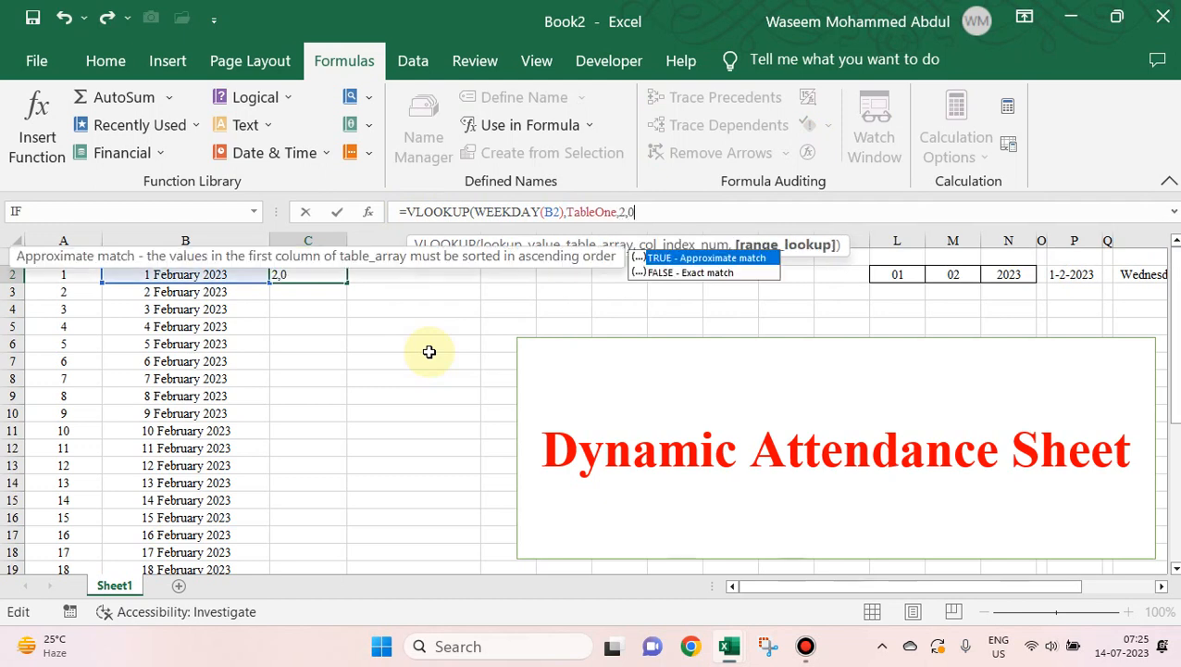
text())
key(Tab)
key(Left)
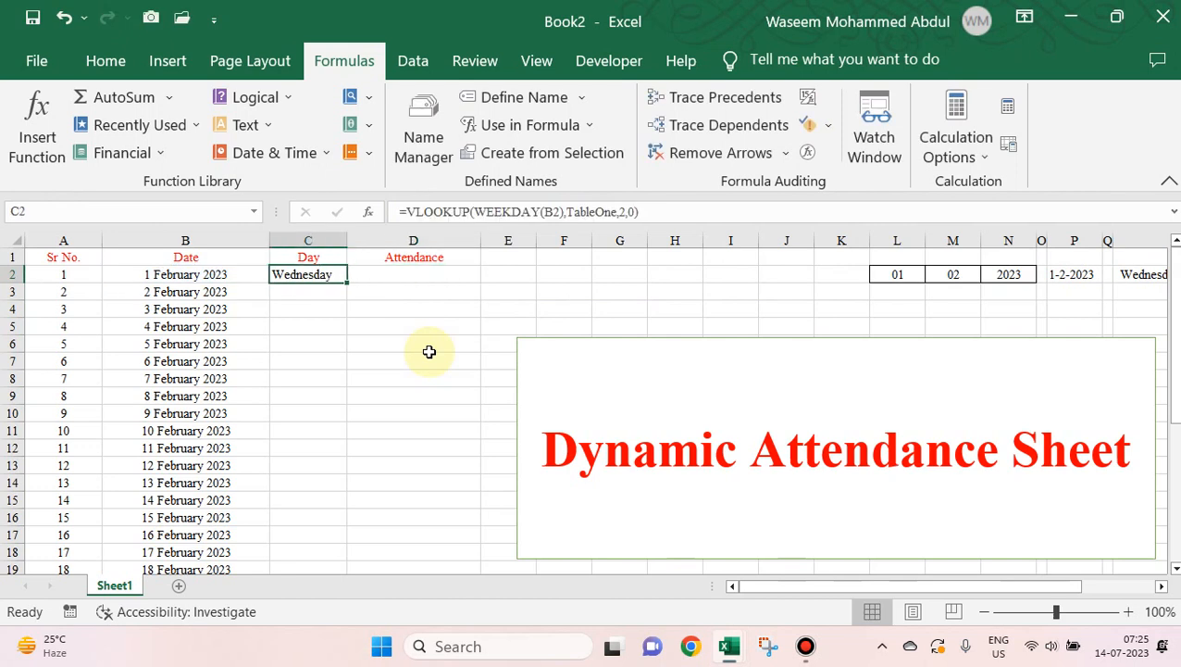
Step: Fill the C2 weekday formula down the Day column and centre the cells horizontally and vertically
double_click(347, 281)
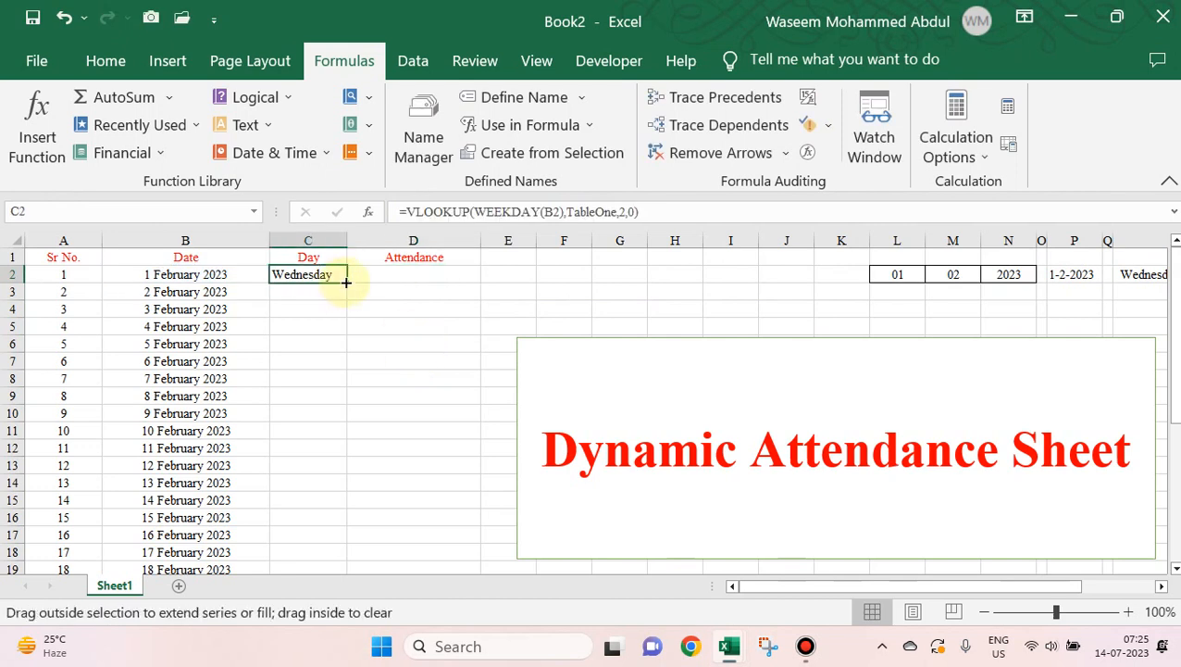
click(103, 60)
click(402, 142)
click(402, 106)
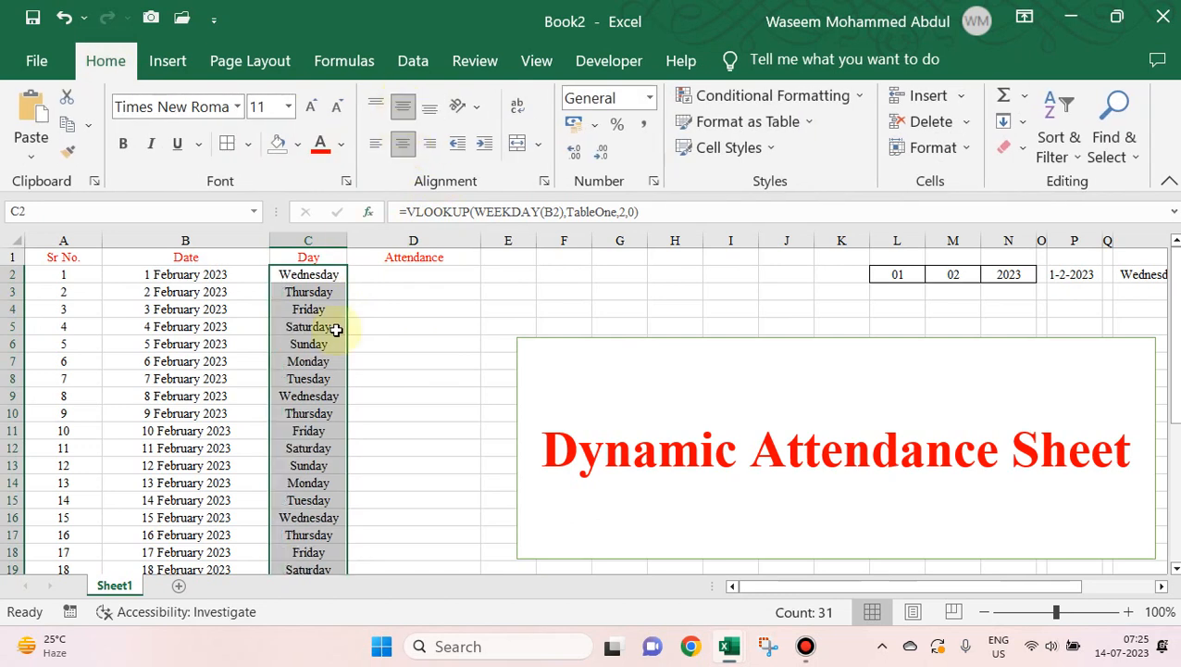
scroll(315, 370, down, 1)
scroll(306, 395, down, 8)
scroll(307, 396, up, 7)
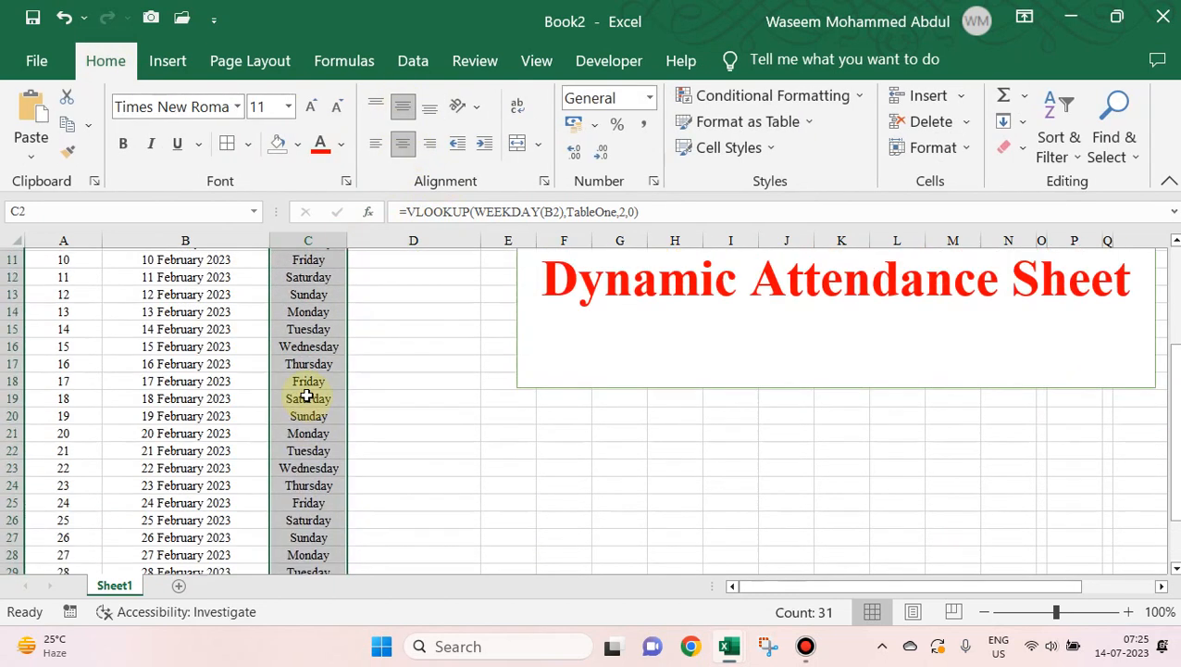
scroll(306, 395, up, 2)
scroll(304, 392, down, 10)
scroll(303, 397, up, 2)
scroll(304, 392, up, 8)
Step: Change C2 to =IF(B2="","",VLOOKUP(WEEKDAY(B2),TableOne,2,0)) and fill it down to C32
click(294, 274)
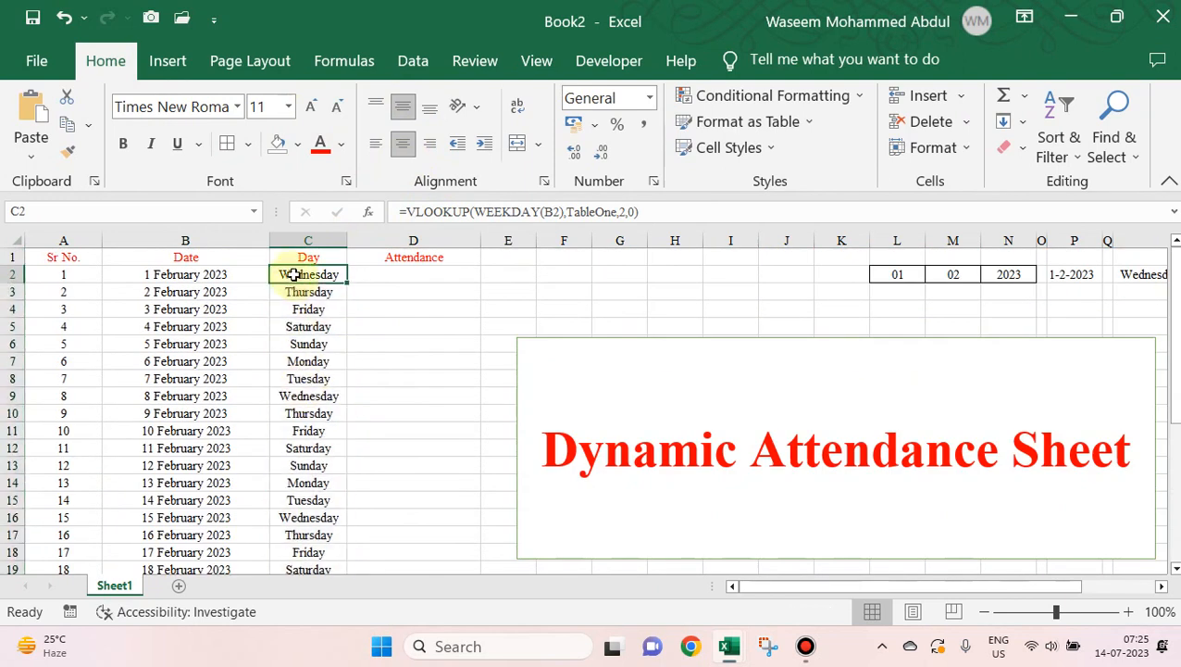
click(410, 214)
text(IF()
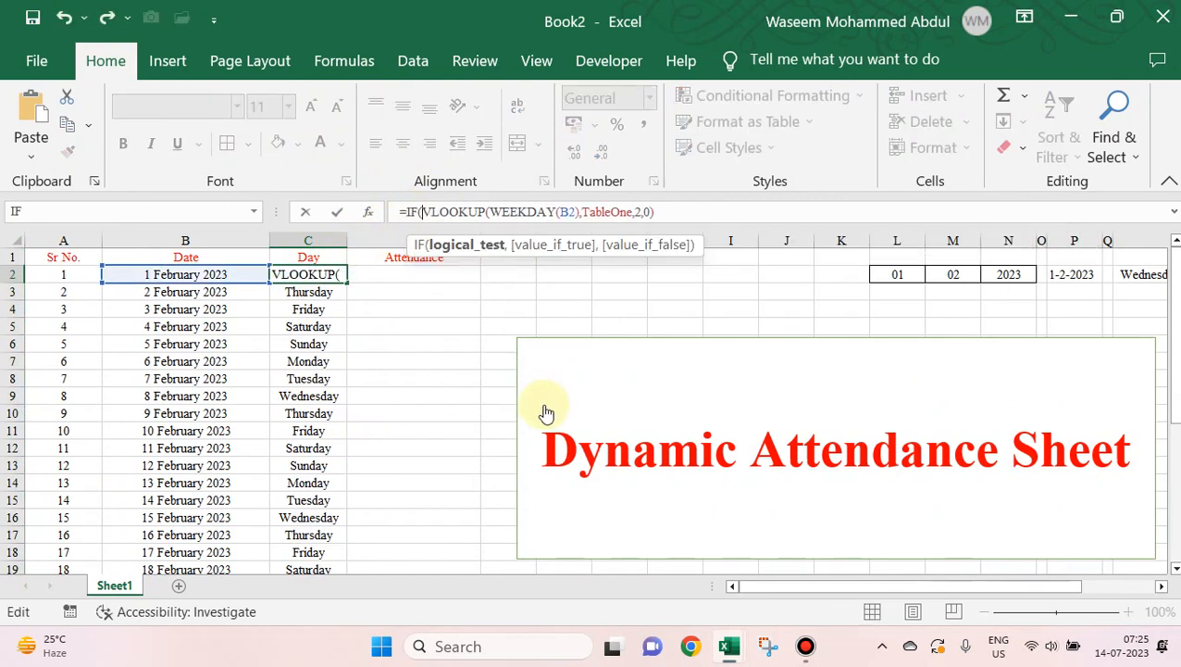
click(191, 273)
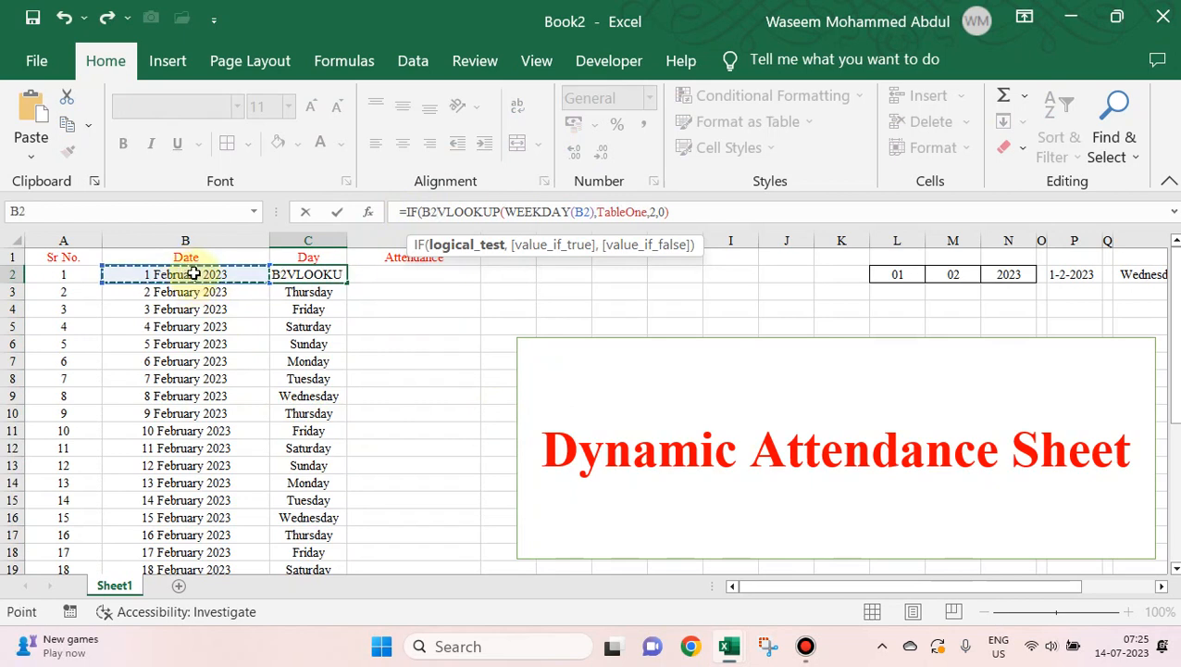
text(="")
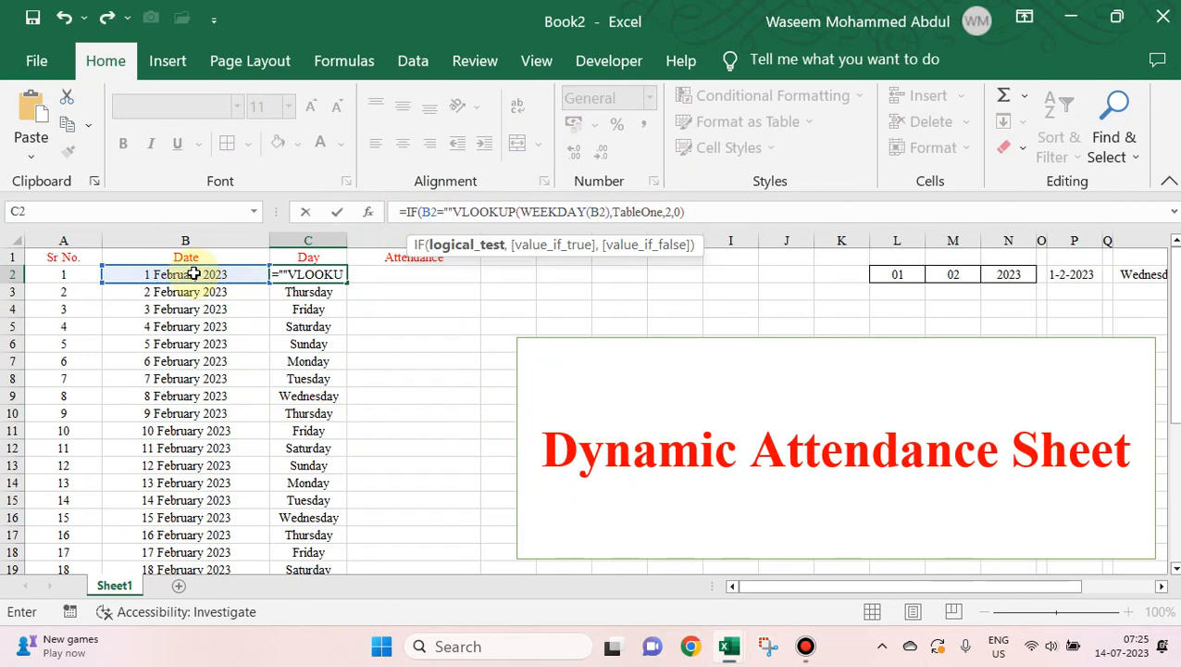
text(,"")
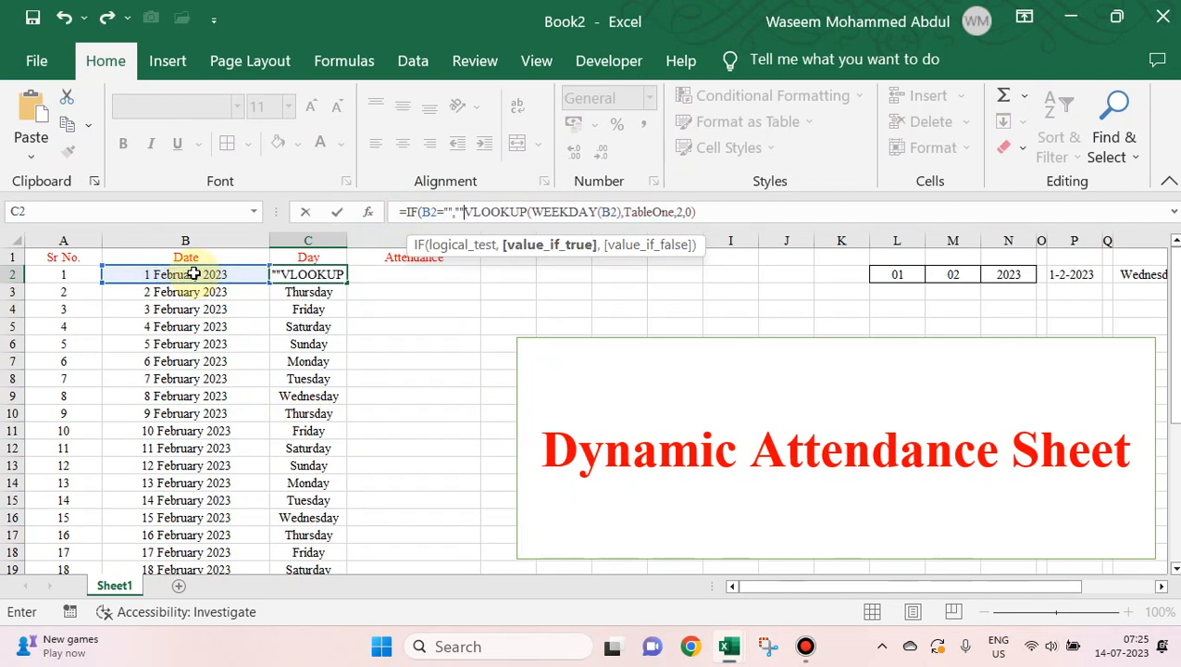
text(,)
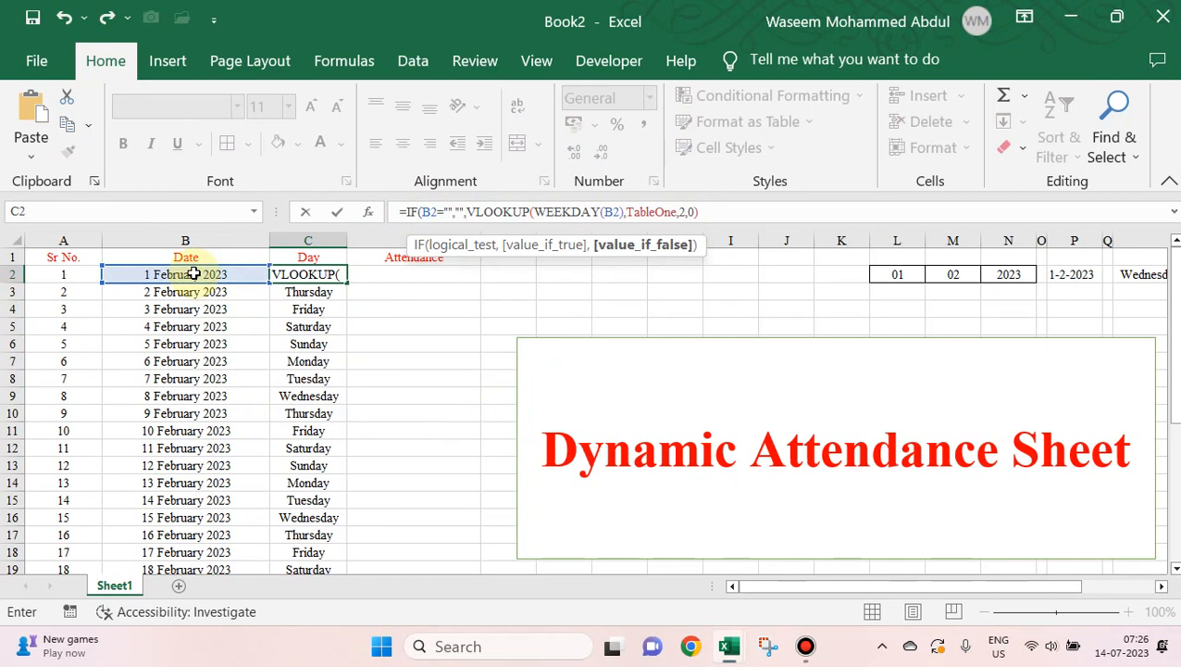
key(Return)
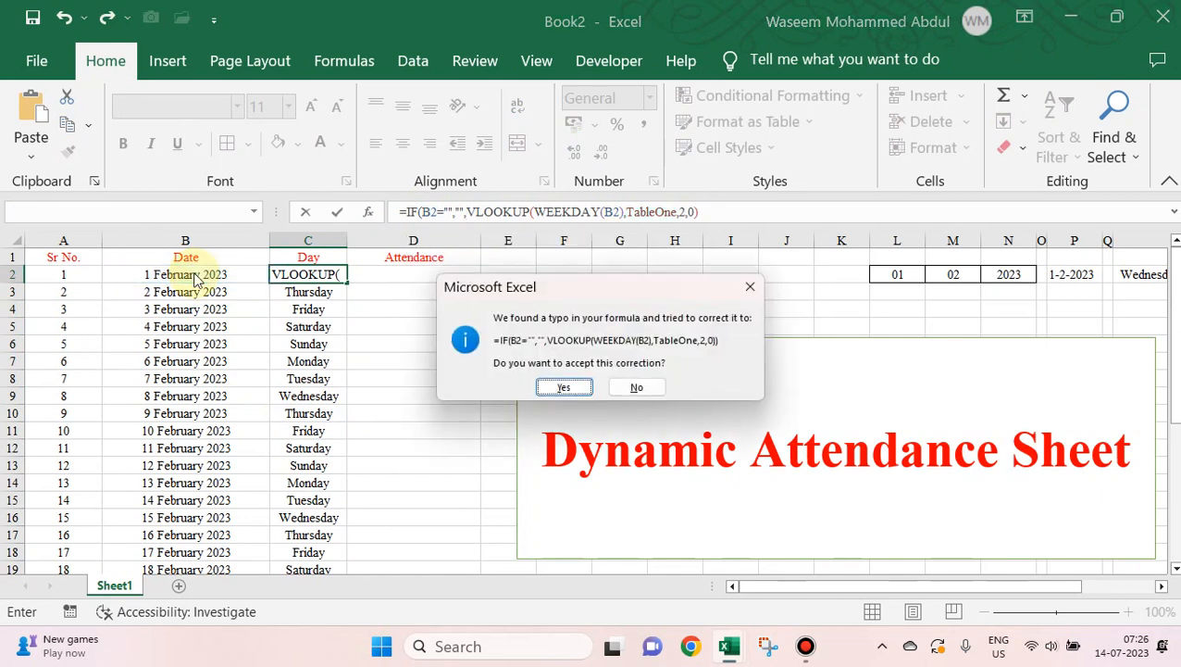
key(Return)
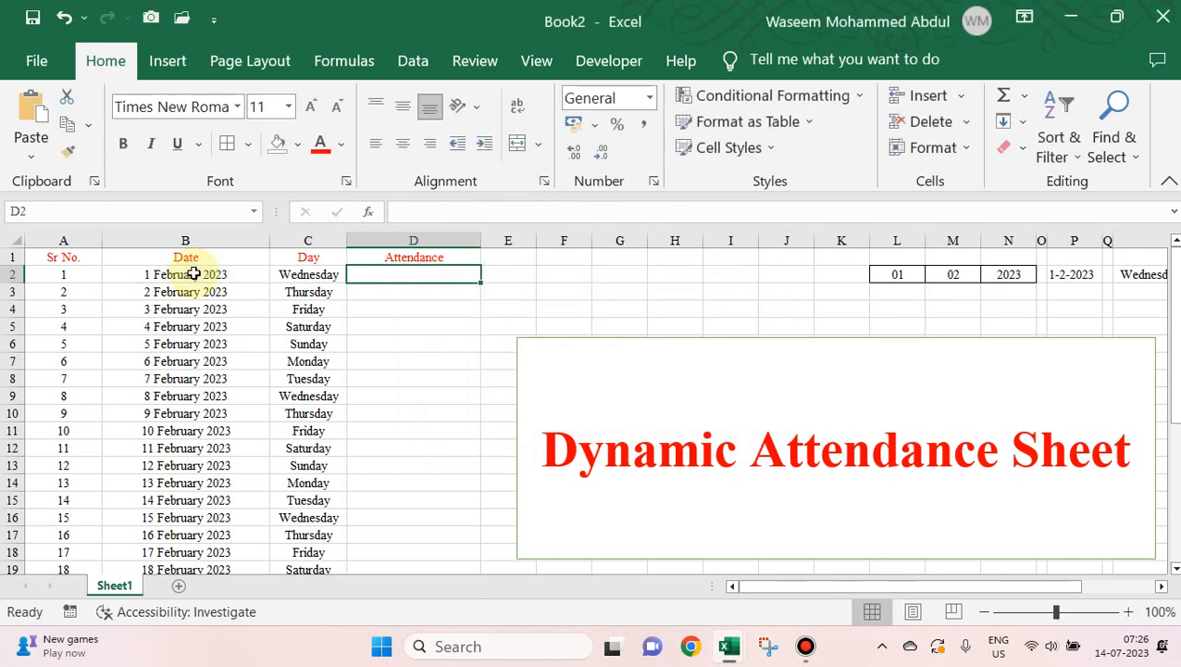
key(Left)
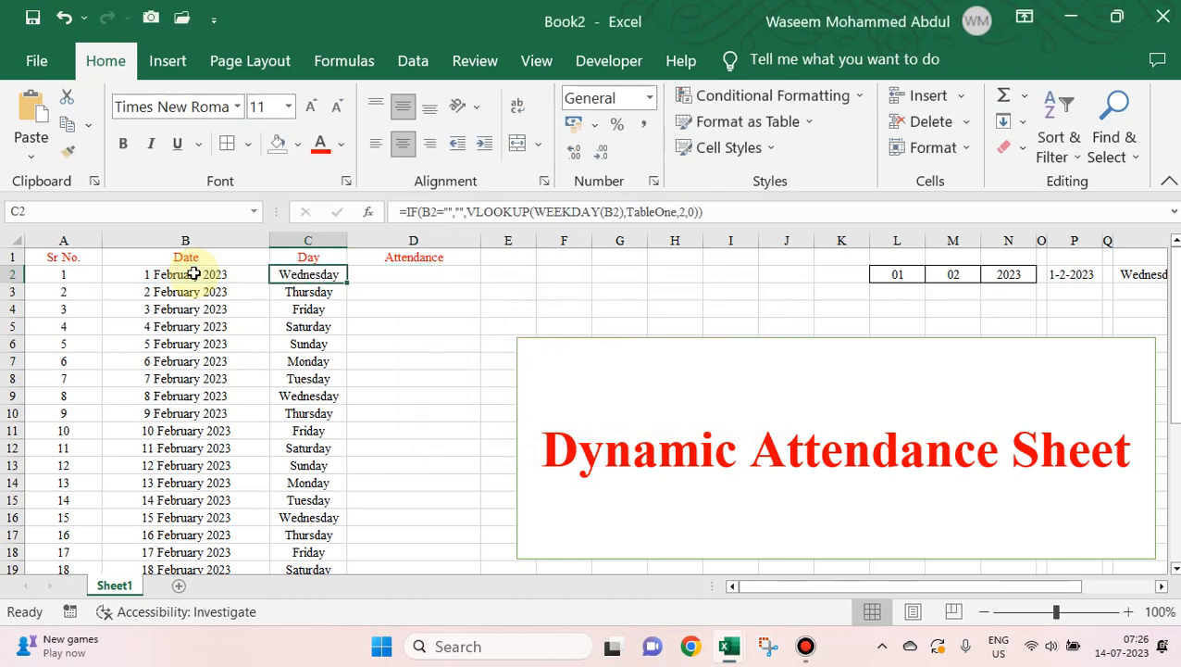
drag(346, 280, 323, 325)
scroll(342, 283, down, 8)
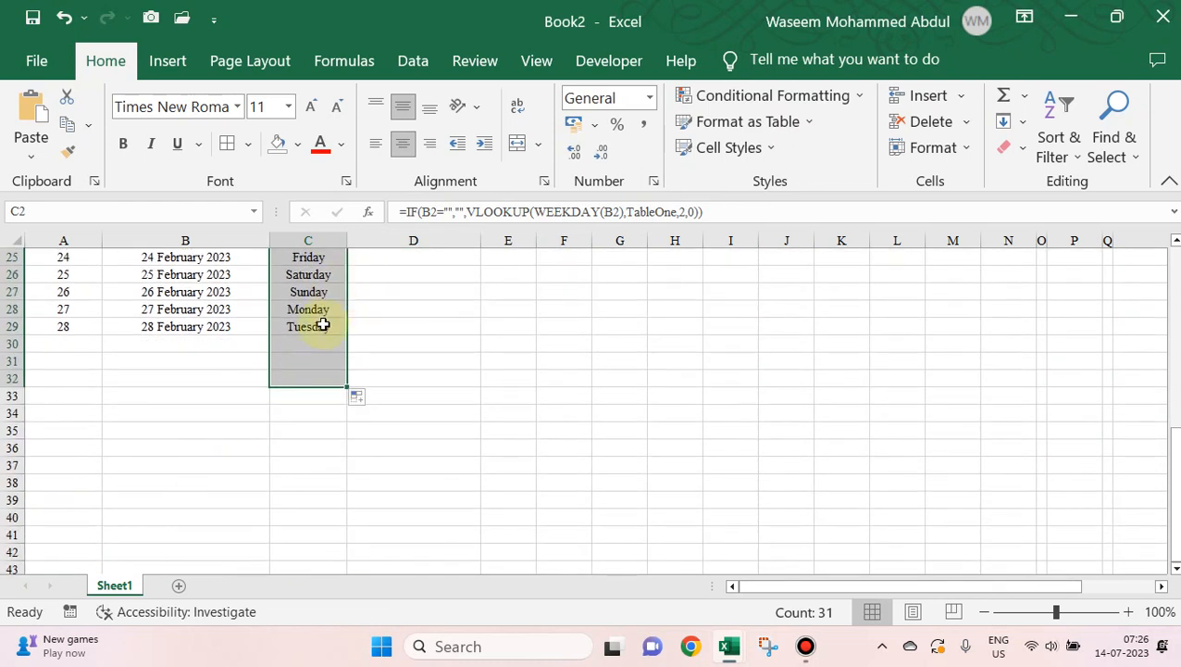
Step: Examine the Day formulas and neighbouring cells in the rows below the last February date, and return to the Day header
click(317, 345)
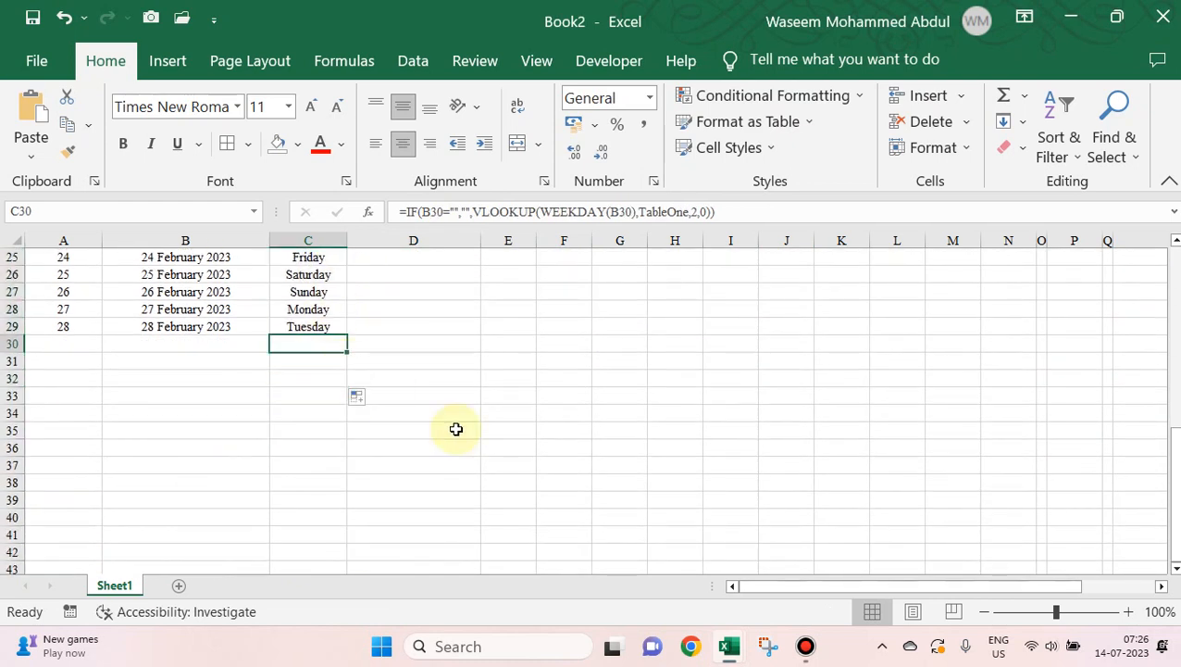
key(Left)
key(Right)
key(Down)
key(Down)
key(Left)
key(Left)
key(Right)
key(Right)
key(Up)
key(Up)
key(Up)
key(Up)
key(Up)
key(Up)
key(Up)
key(Up)
key(Up)
key(Up)
key(Up)
key(Up)
key(Up)
key(Up)
key(Up)
key(Up)
key(Up)
key(Up)
key(Up)
key(Up)
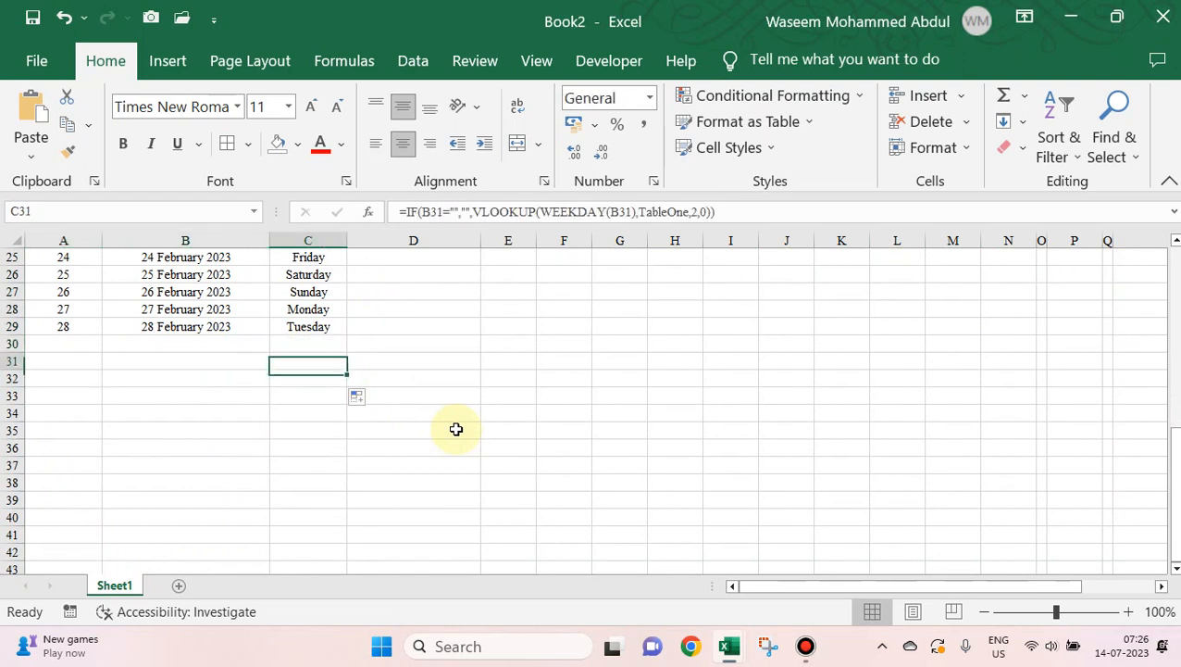
key(Up)
key(Up)
key(Up)
key(Up)
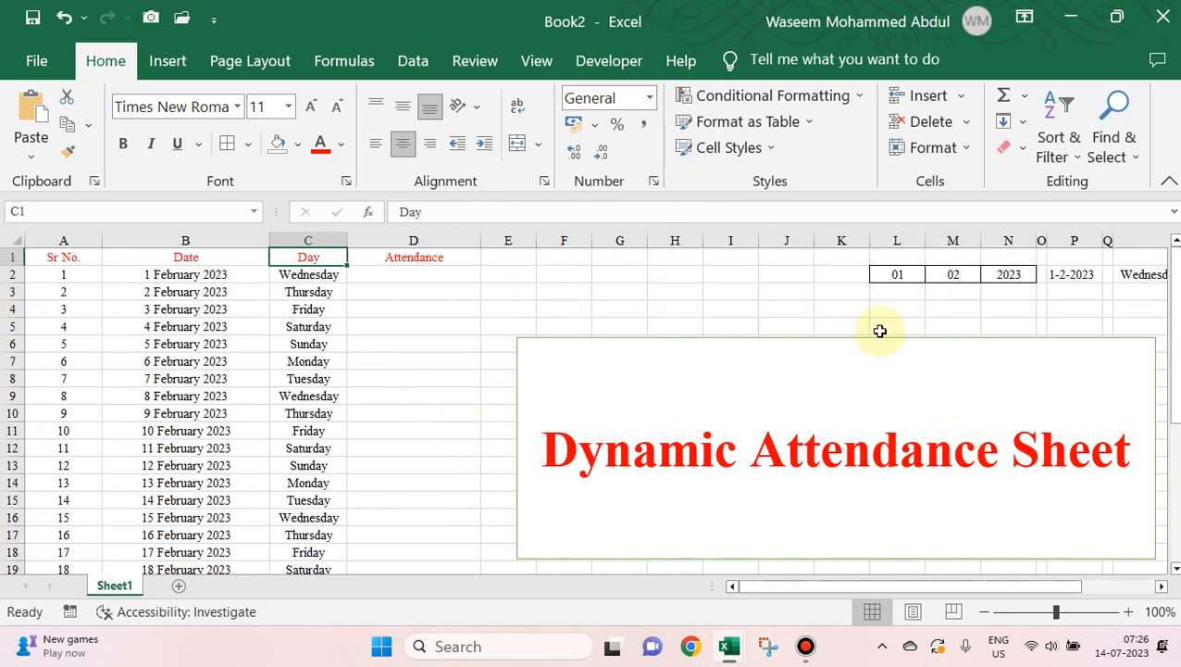
Step: Set the month in M2 to 07 and review the resulting date and weekday list in full-screen view
click(950, 278)
text(07)
key(Tab)
scroll(446, 399, down, 8)
scroll(446, 398, up, 6)
scroll(446, 399, down, 2)
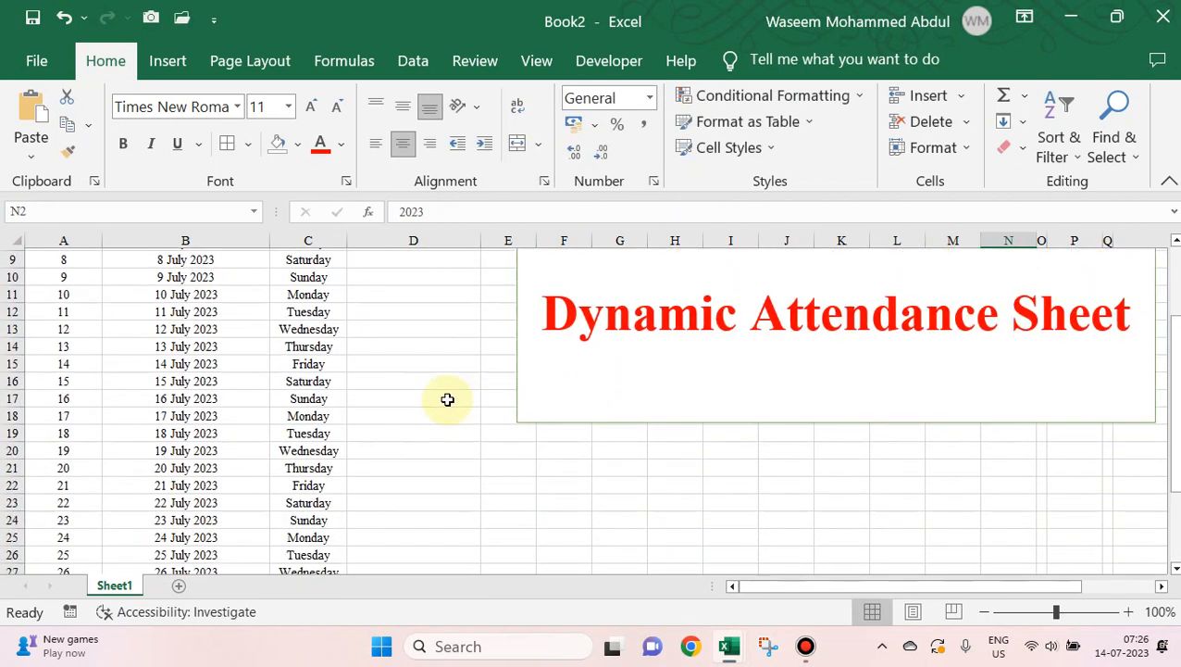
key(ctrl+shift+F1)
scroll(620, 305, up, 4)
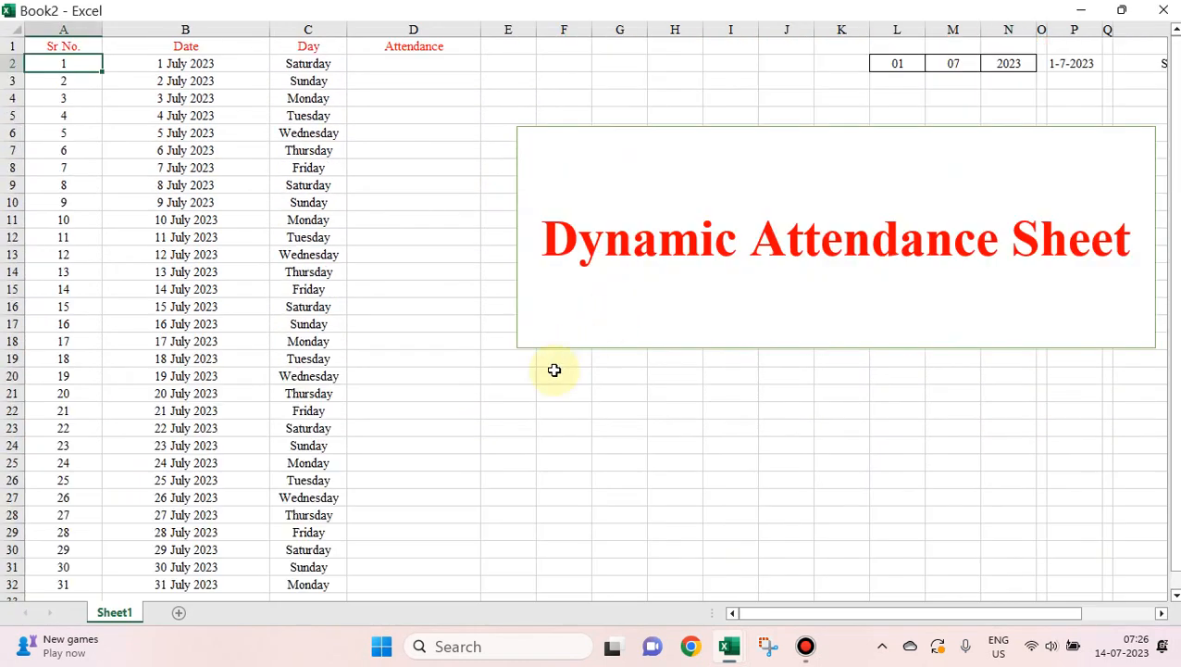
key(ctrl+shift+F1)
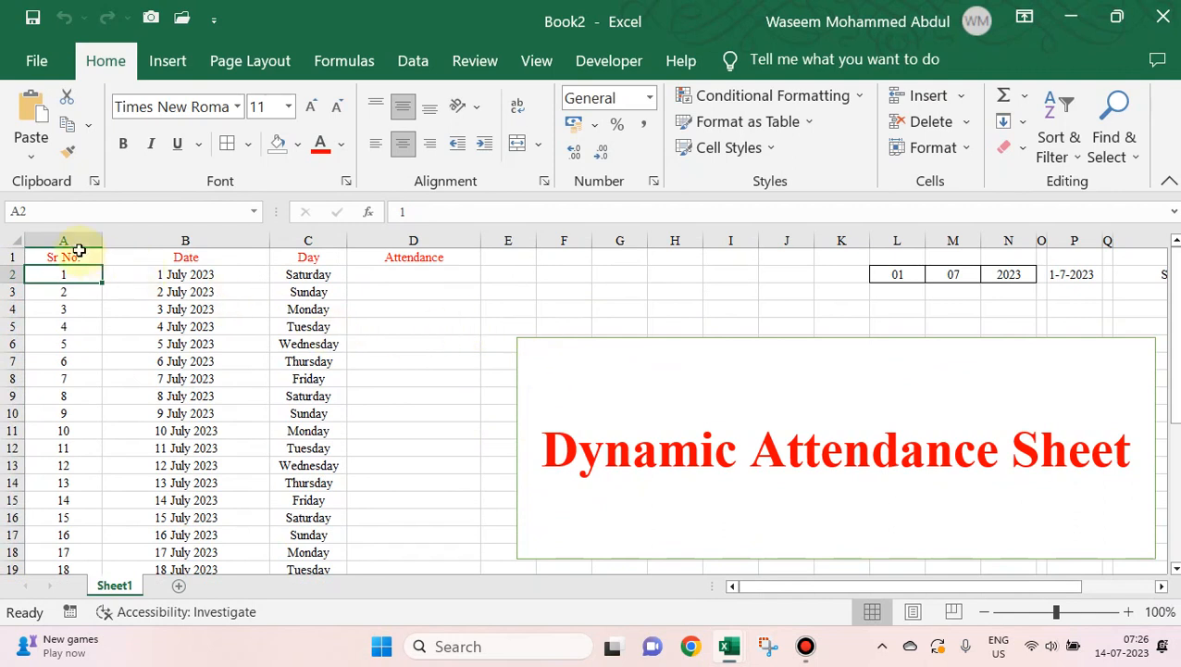
Step: Reduce the font size of the entire sheet to 10
click(573, 288)
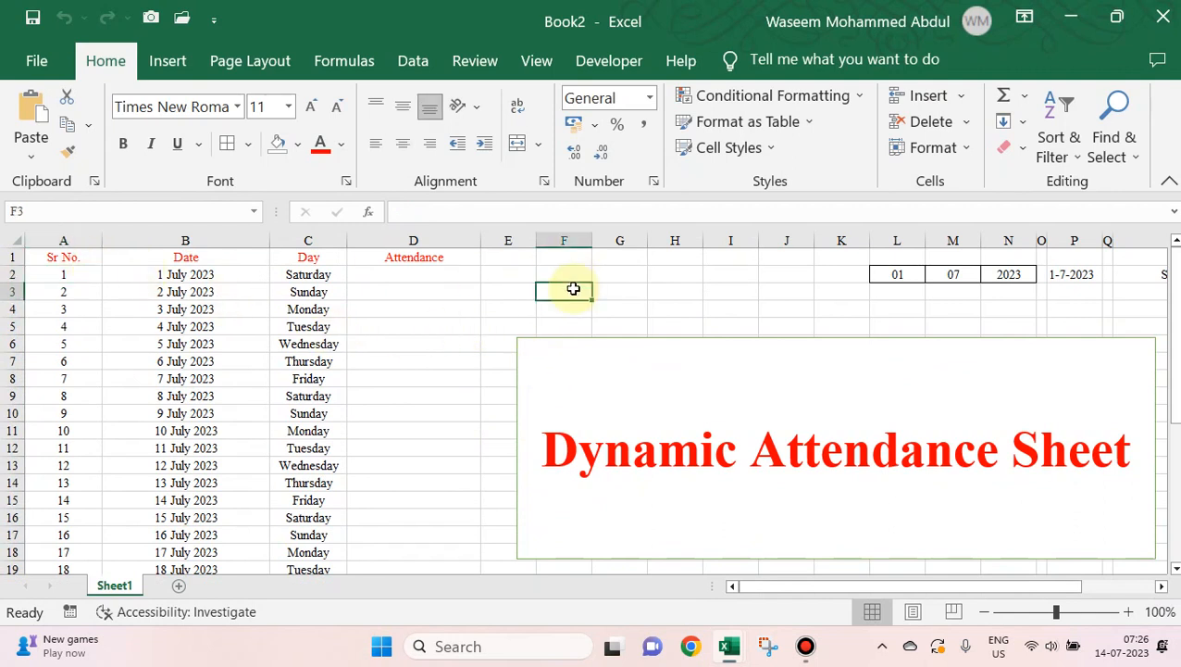
key(ctrl+a)
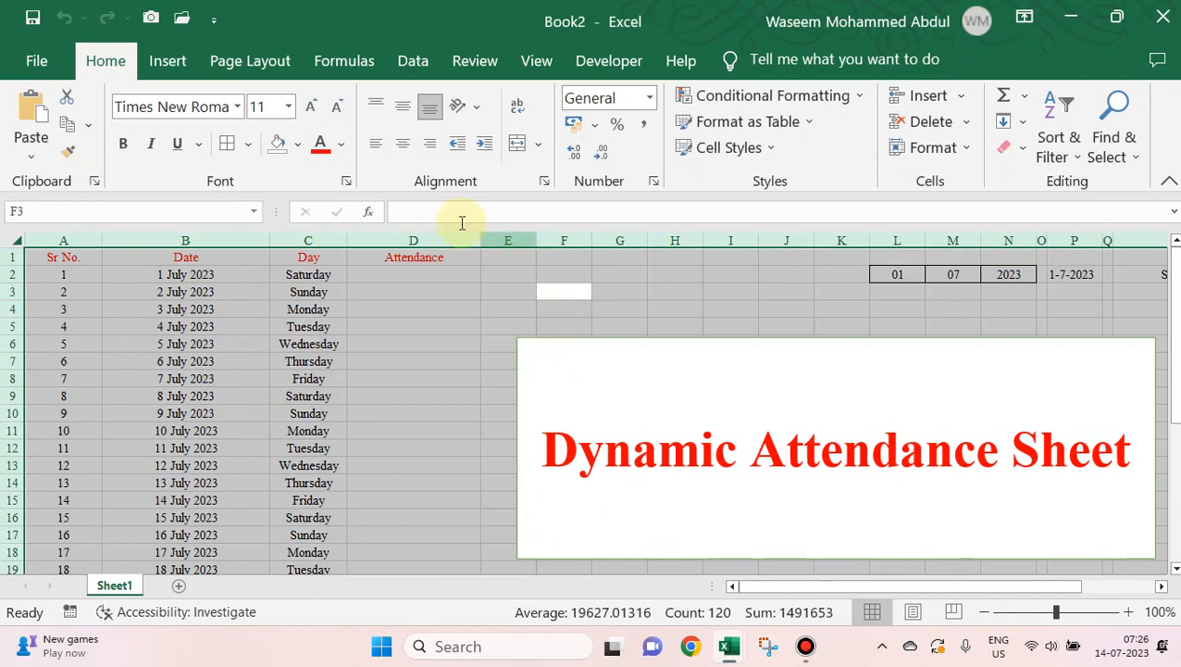
click(335, 107)
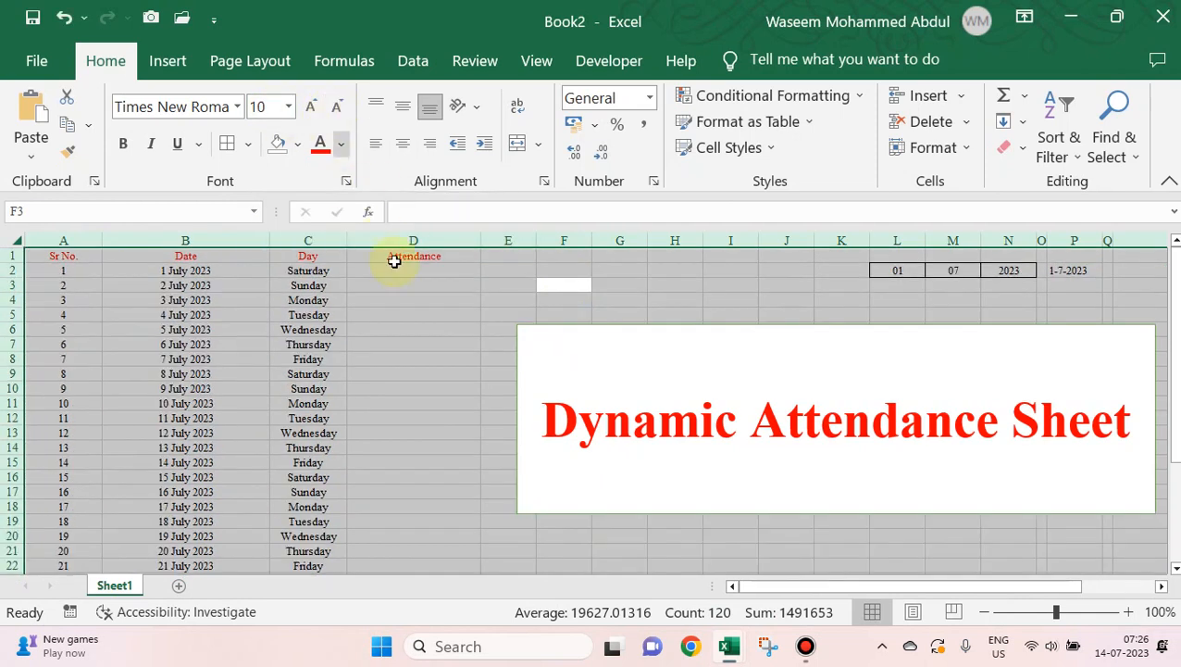
click(442, 386)
click(658, 391)
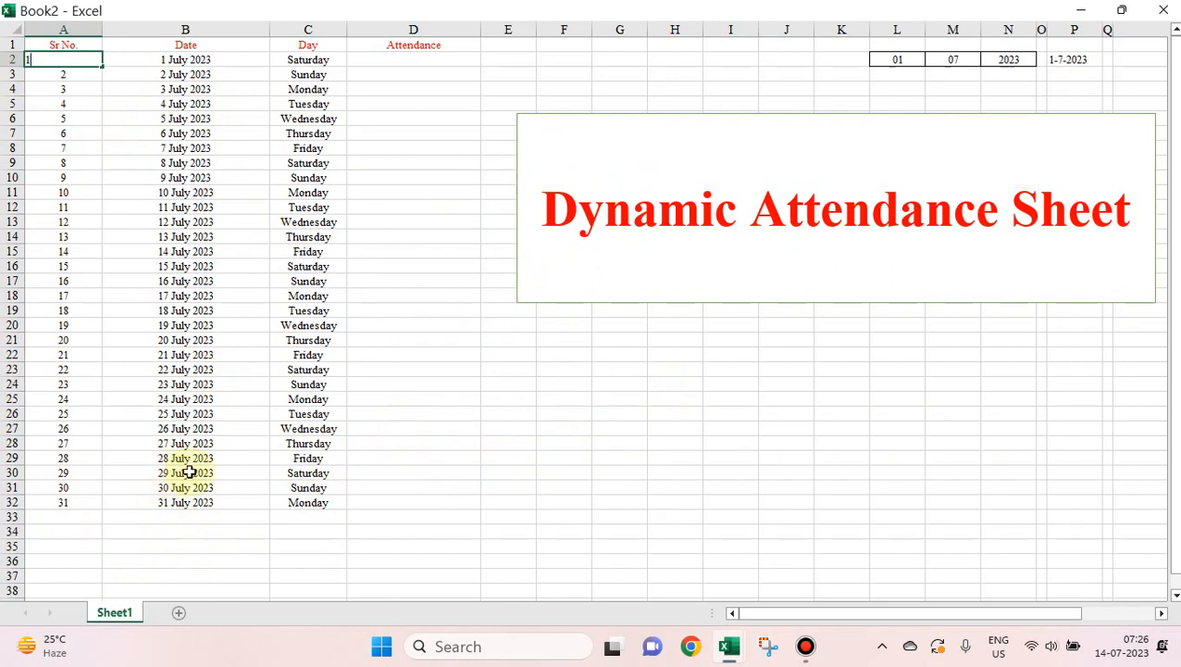
Step: Move the Dynamic Attendance Sheet text box down so that its upper edge sits at row 10, and deselect it
right_click(786, 145)
click(736, 125)
drag(760, 161, 733, 225)
click(711, 110)
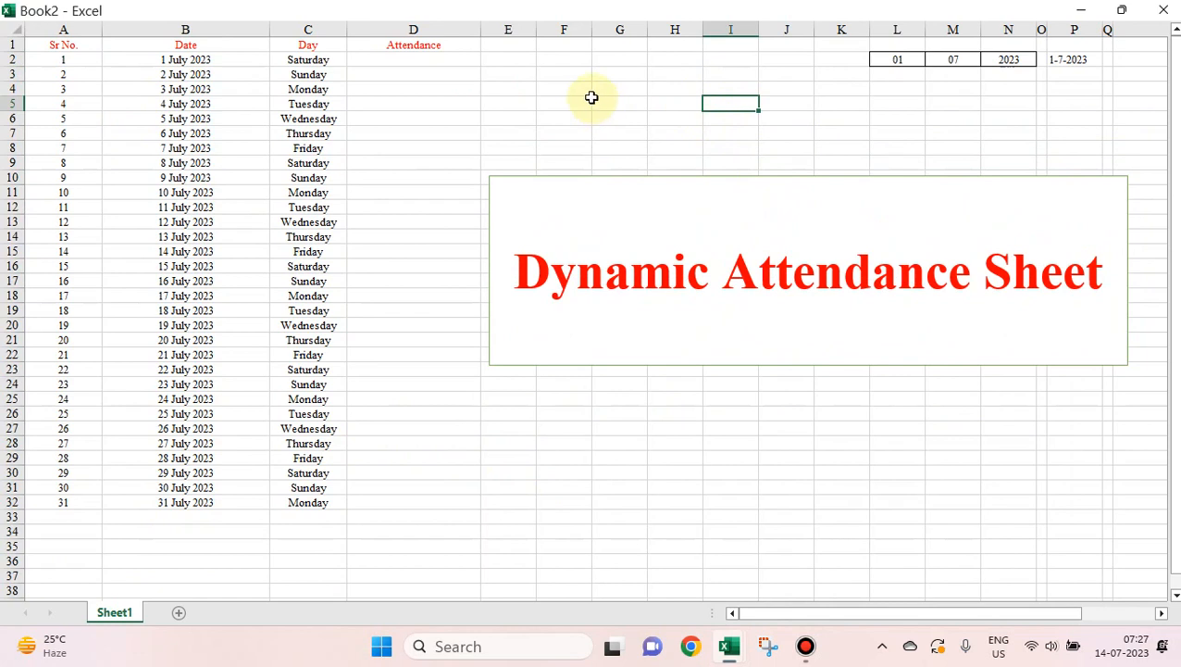
Step: Add a text-contains highlight rule to C1:C32 that formats Sunday with Light Red Fill with Dark Red Text
key(Escape)
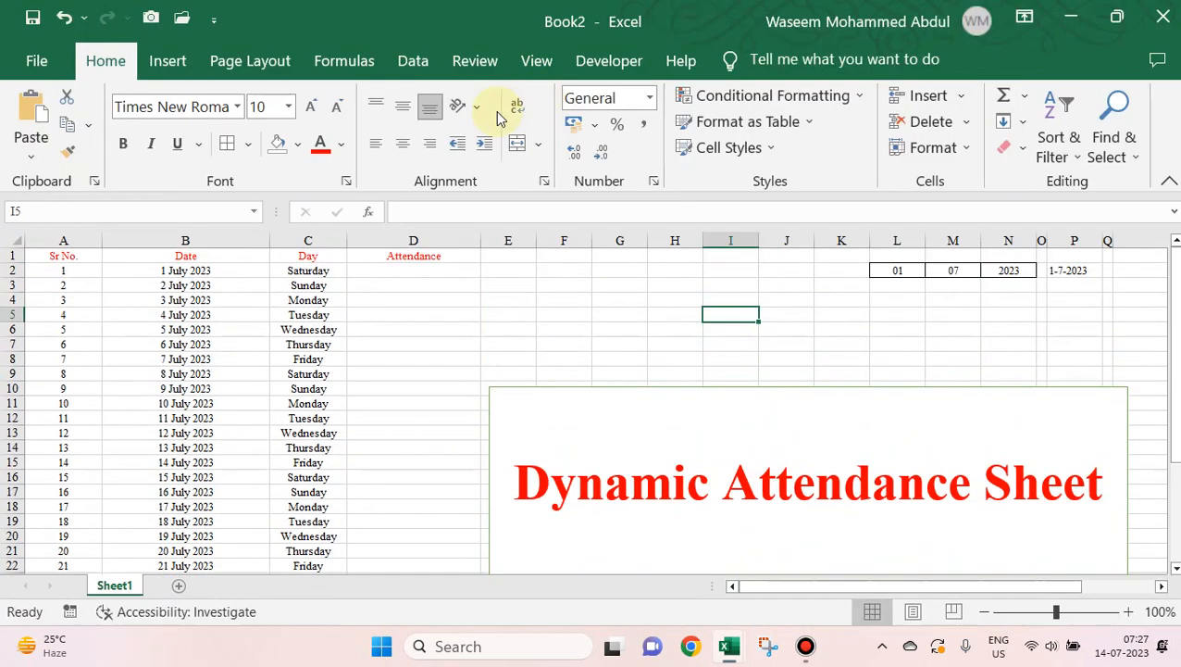
click(314, 252)
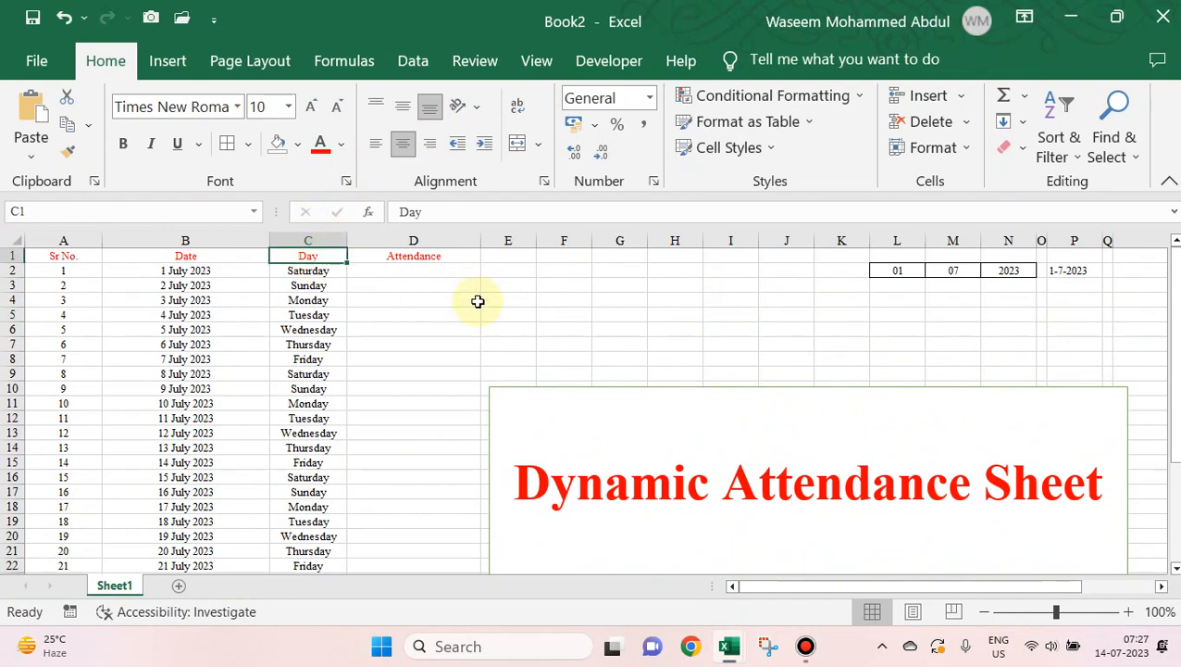
key(shift+Down)
key(shift+Down)
key(shift+Down)
key(shift+Down)
key(shift+Down)
key(shift+Down)
key(shift+Down)
key(shift+Down)
key(shift+Down)
key(shift+Down)
key(shift+Down)
key(shift+Down)
key(shift+Down)
key(shift+Down)
key(shift+Down)
key(shift+Down)
key(shift+Down)
key(shift+Down)
key(shift+Down)
key(shift+Down)
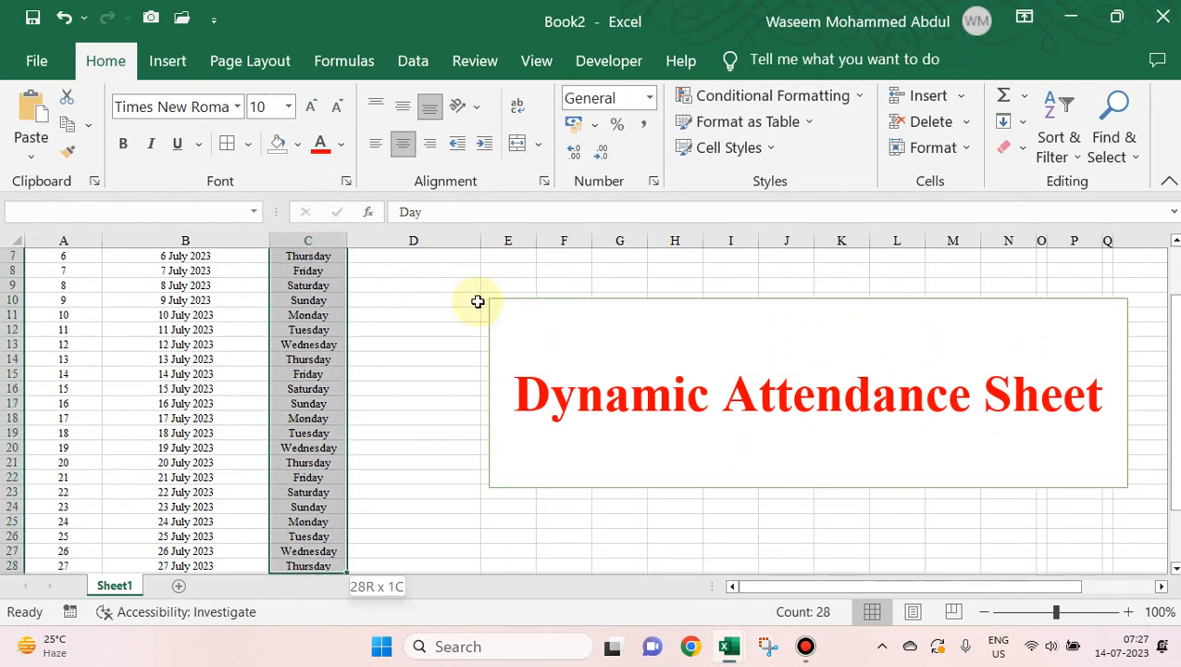
key(shift+Down)
key(shift+Down)
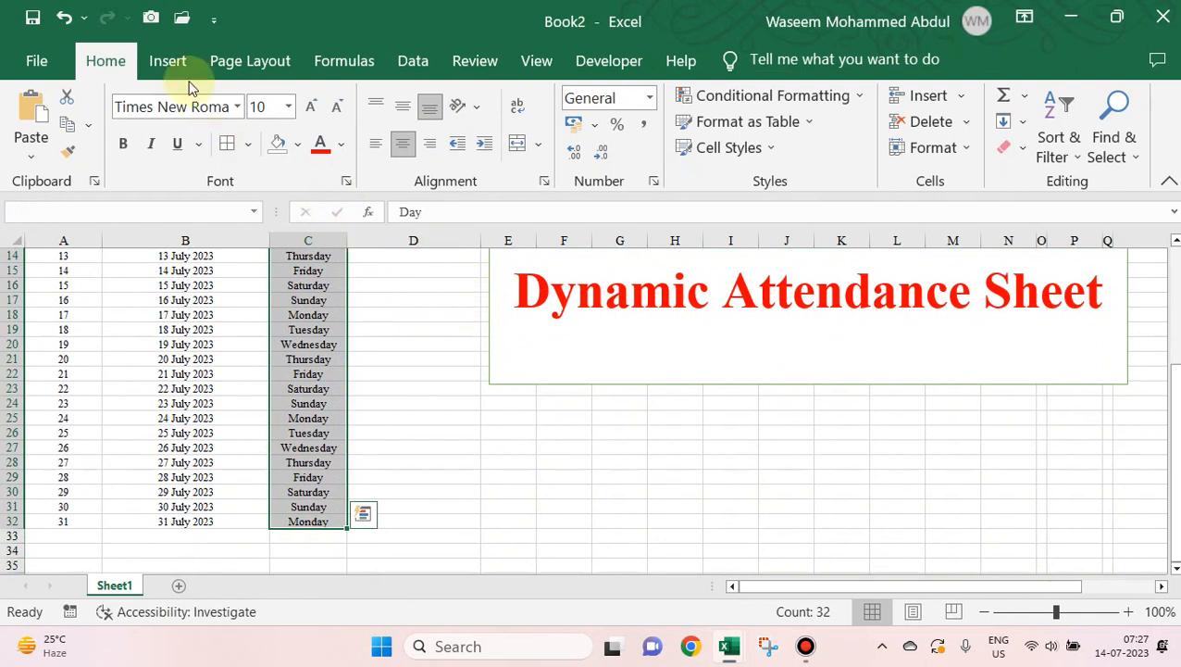
click(745, 99)
mouse_move(756, 138)
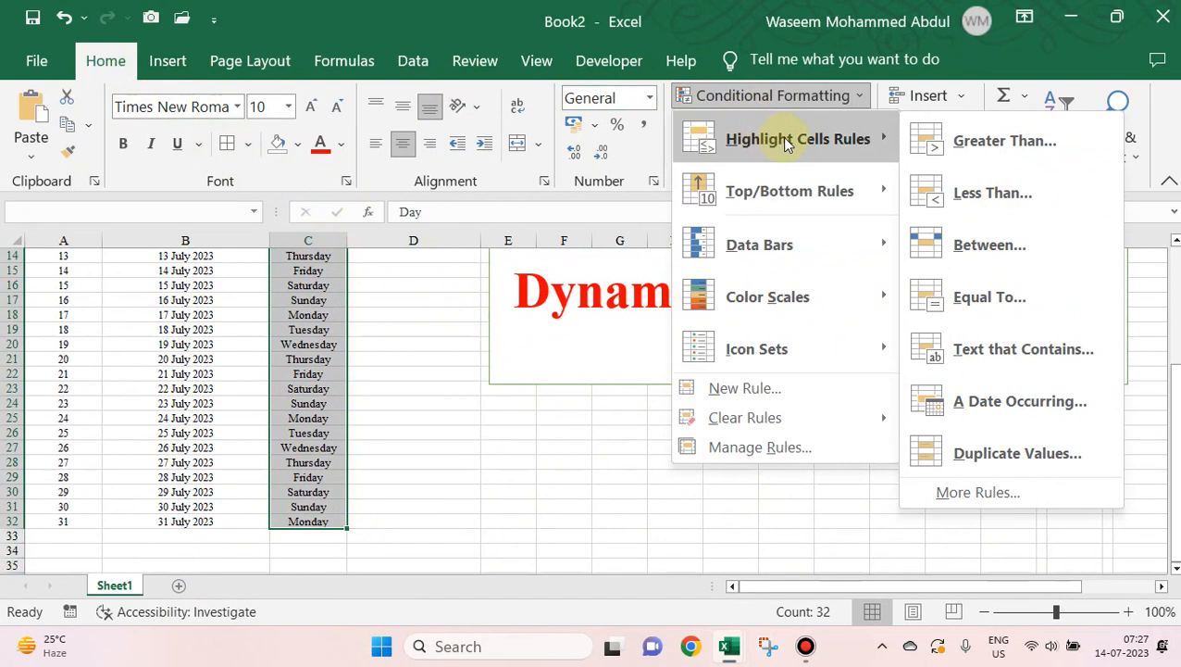
click(1017, 352)
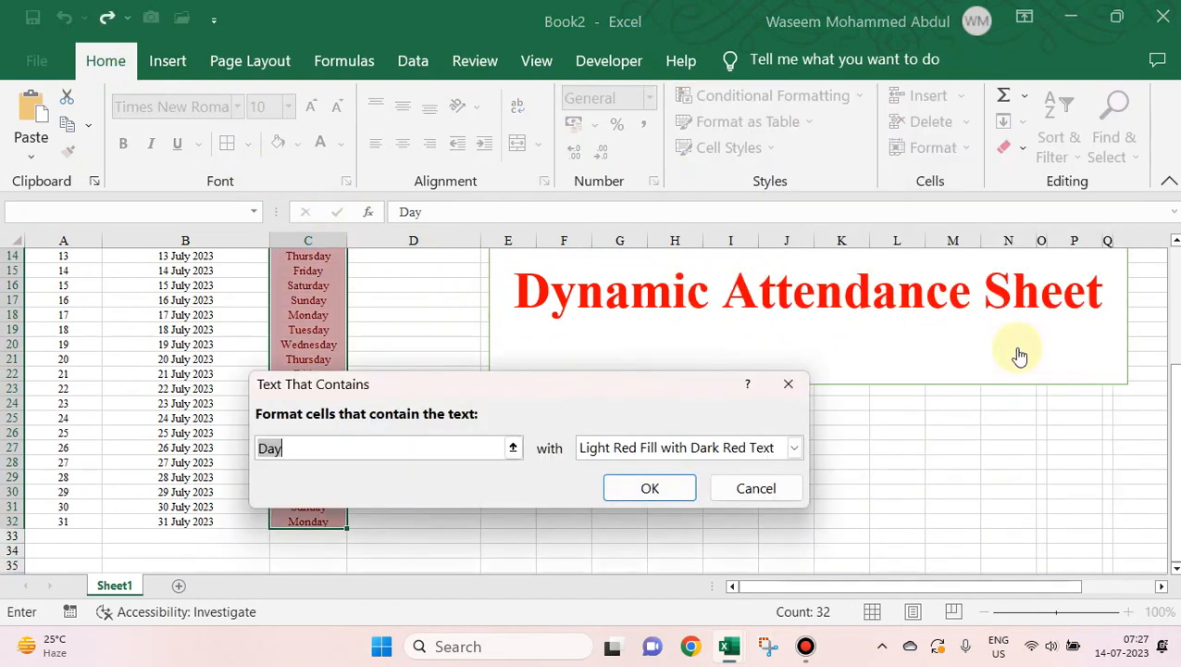
text(Sund)
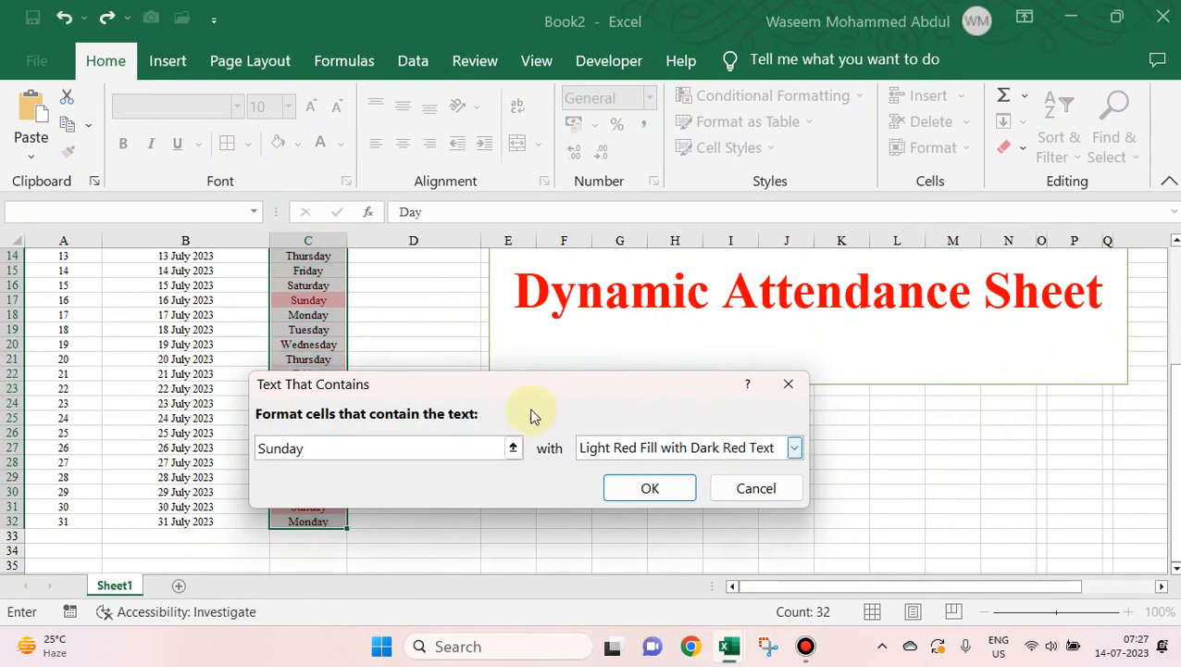
drag(619, 387, 828, 332)
click(857, 447)
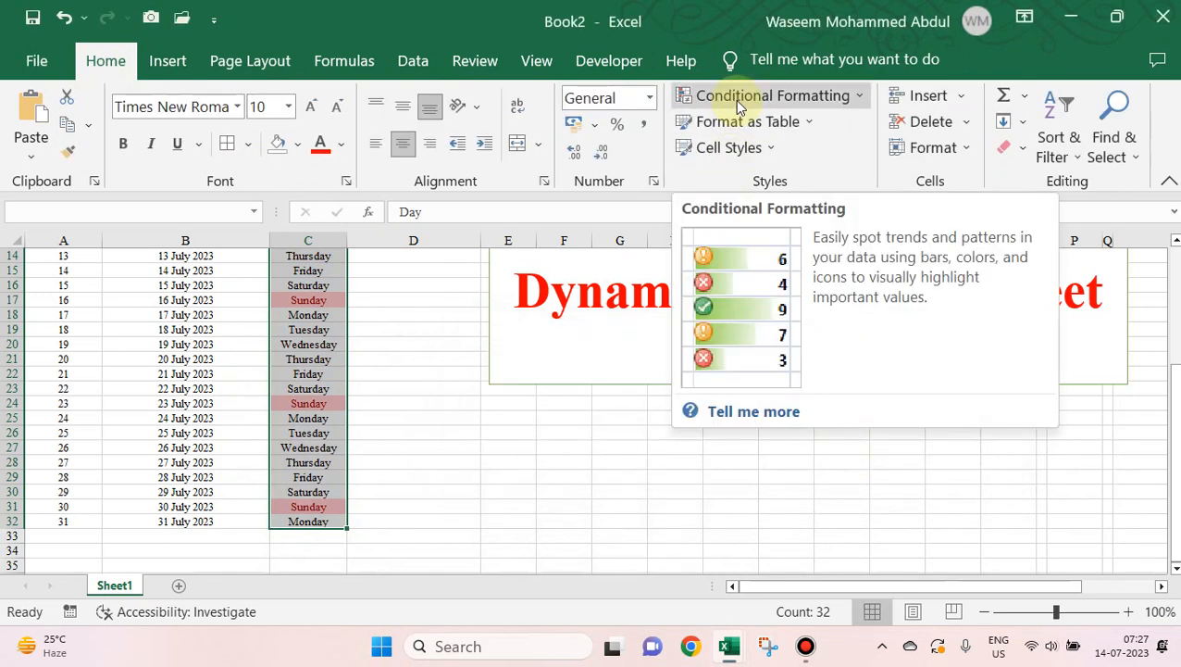
Step: Add a second text-contains rule to C1:C32 that gives Saturday a custom format with a light gold fill, and deselect the range
click(737, 102)
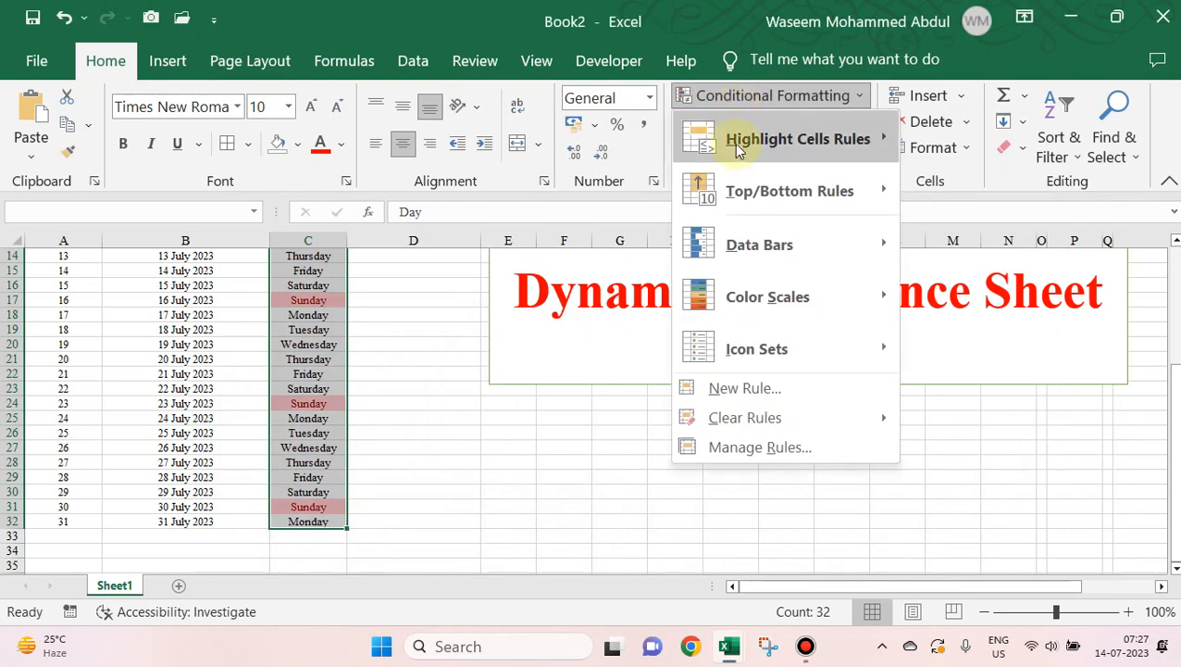
mouse_move(734, 144)
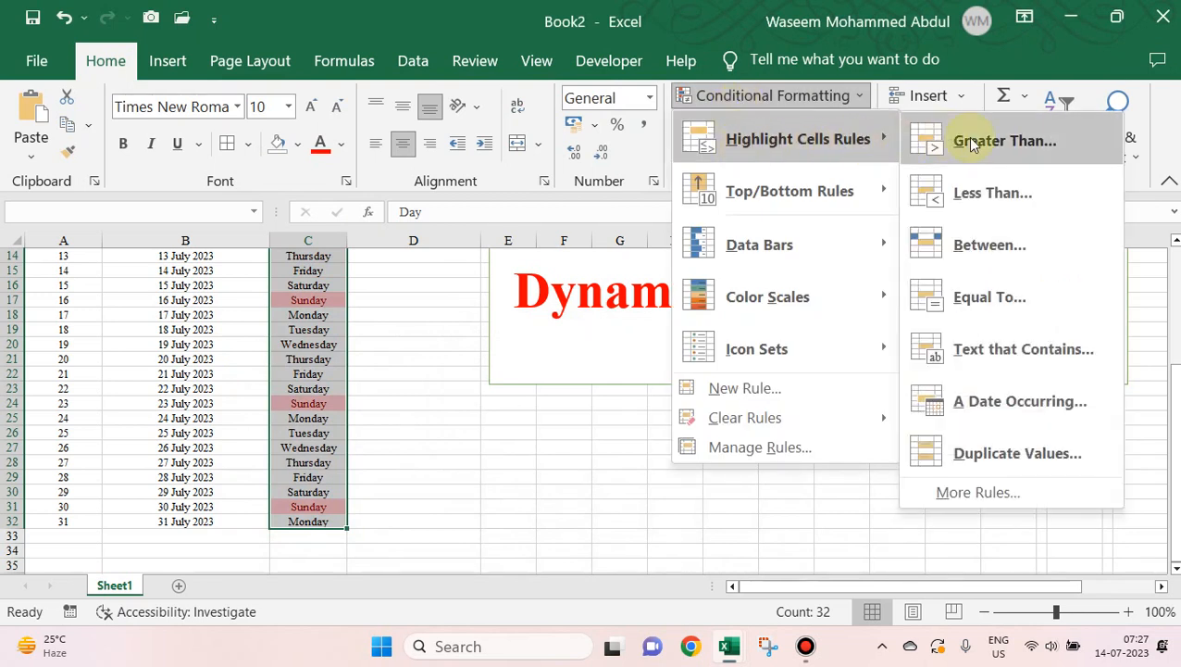
click(967, 352)
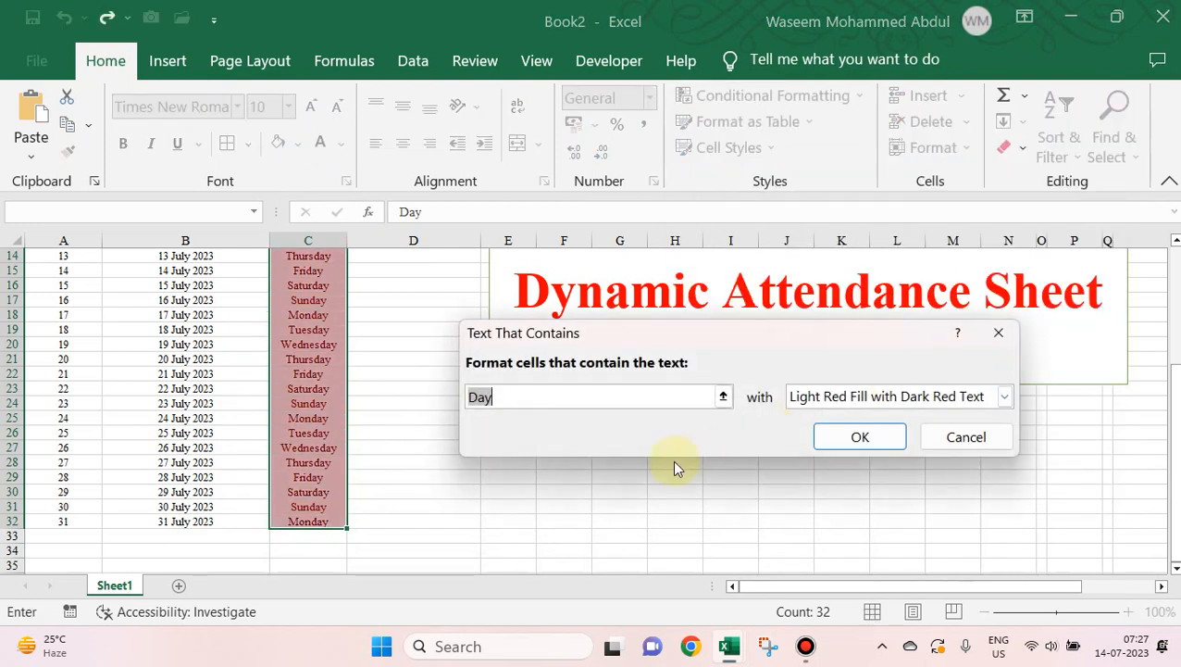
text(Saturday)
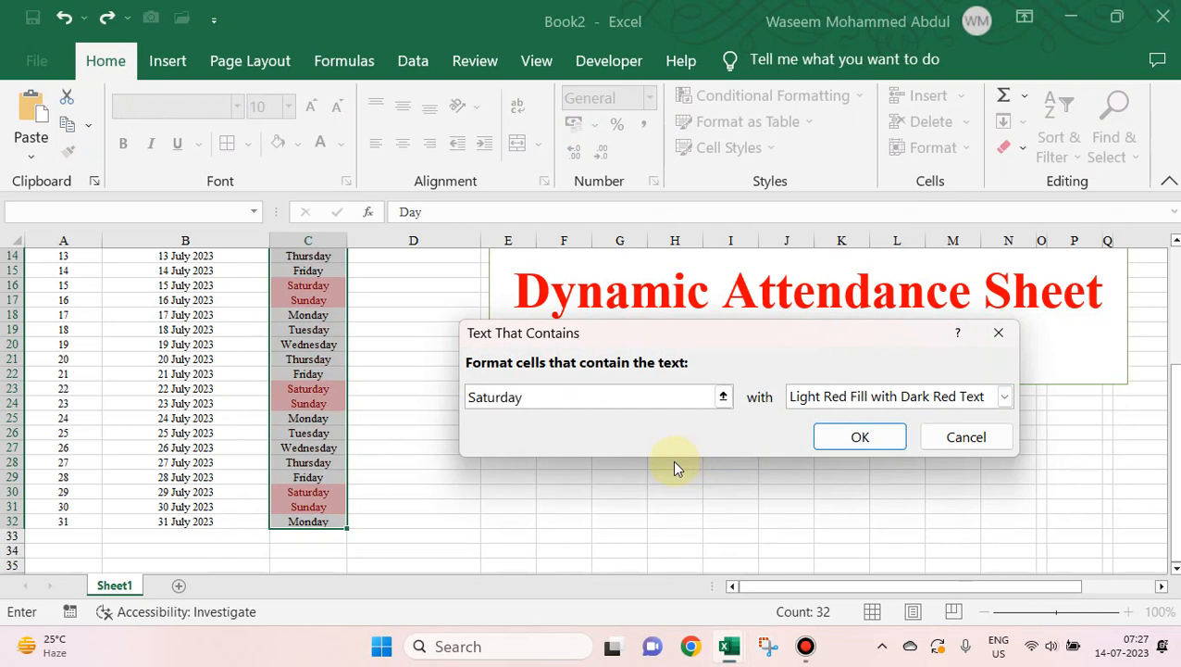
click(1004, 396)
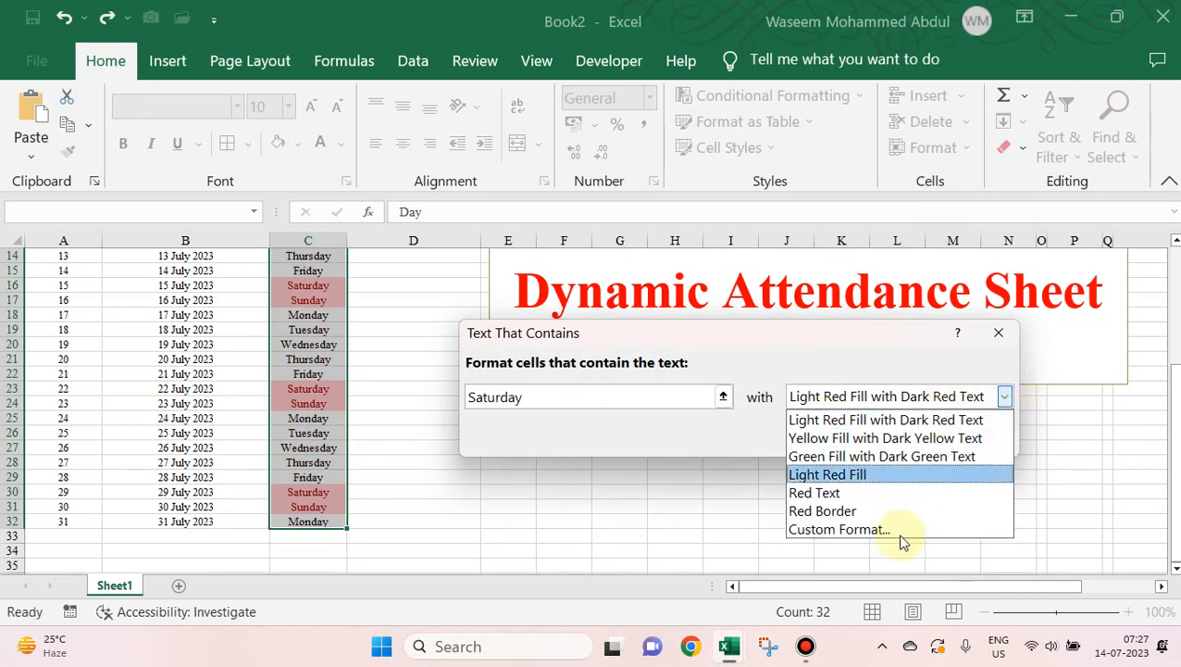
click(875, 529)
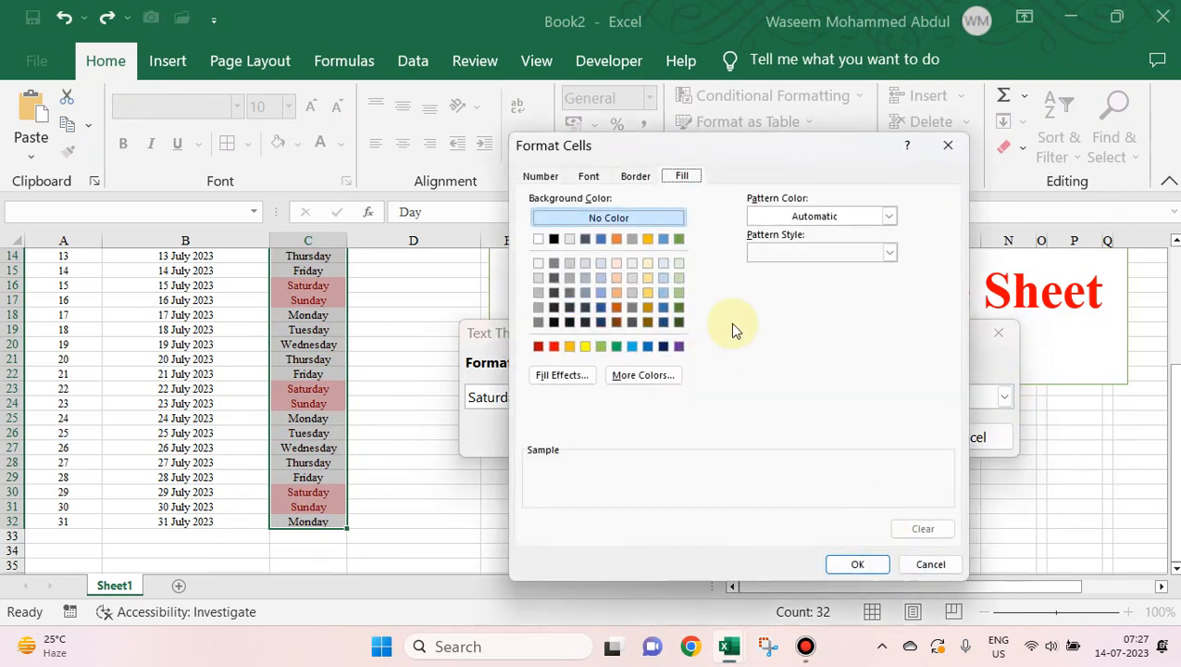
click(588, 178)
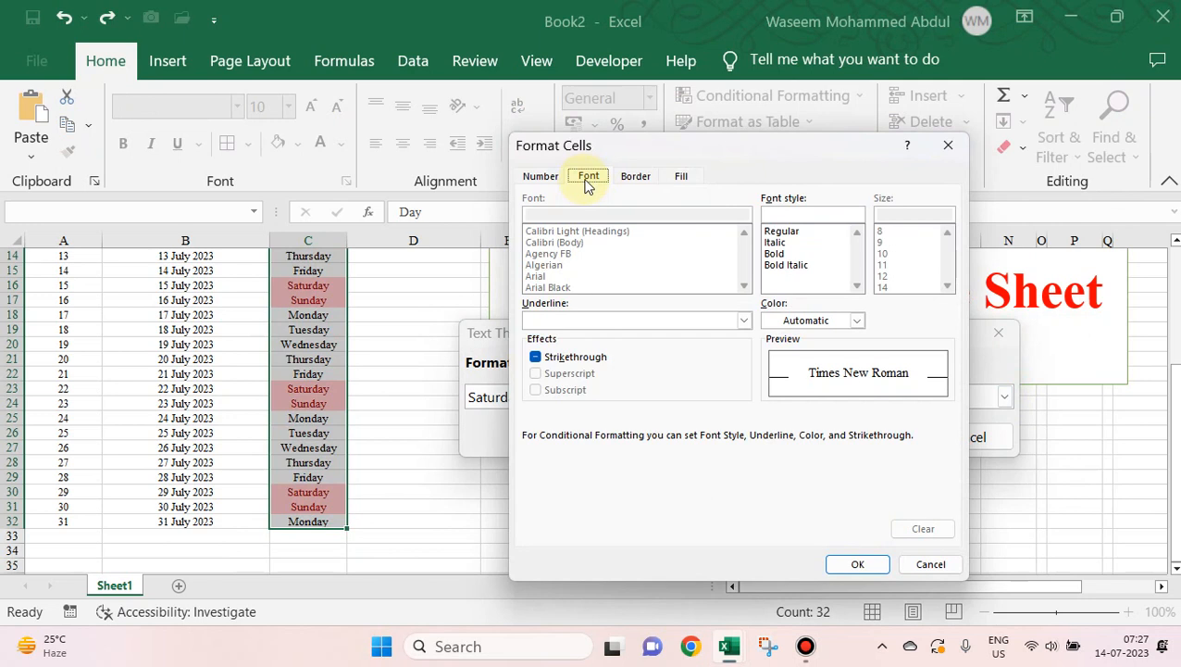
click(684, 177)
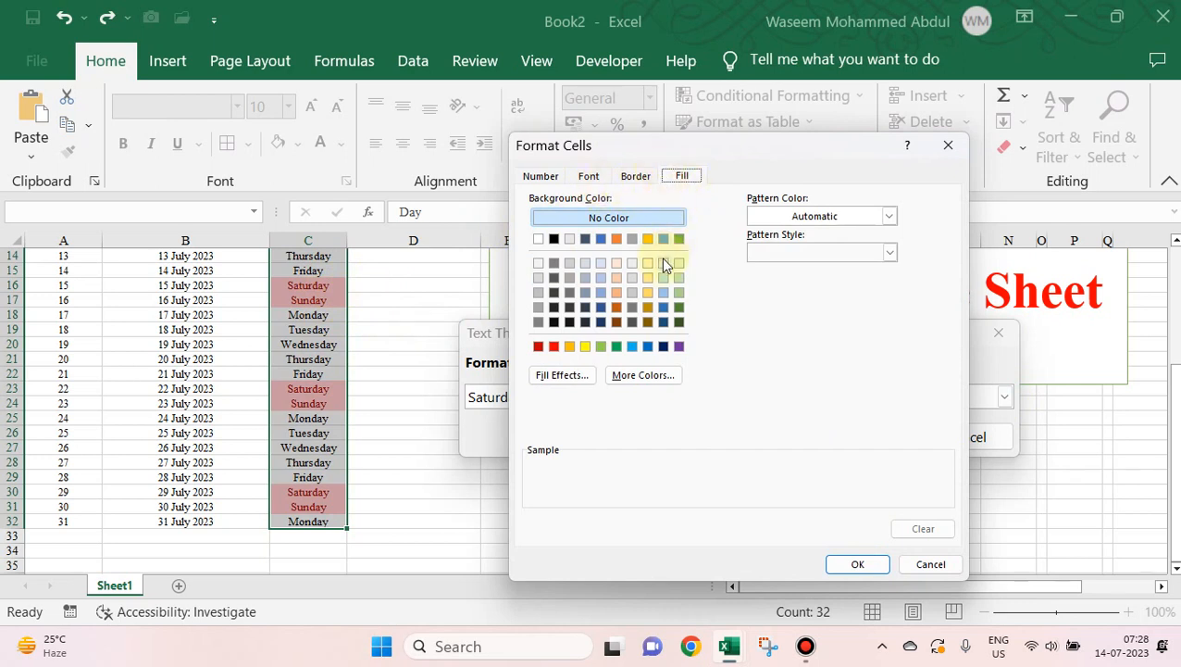
click(648, 278)
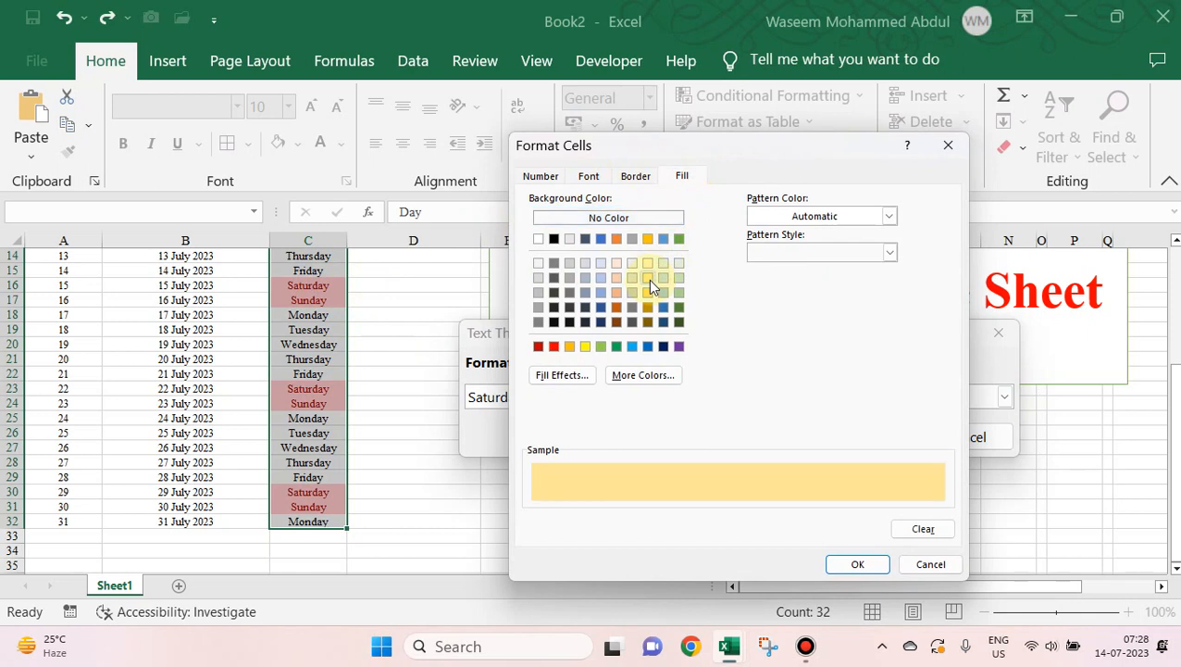
click(850, 562)
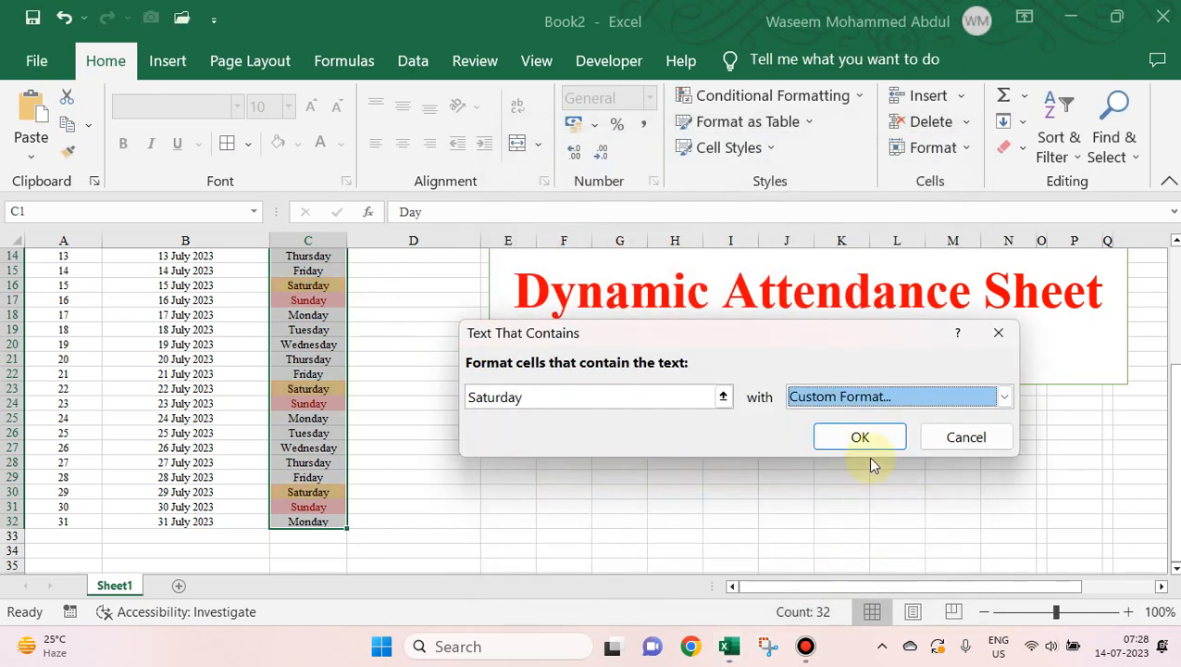
click(856, 435)
click(524, 417)
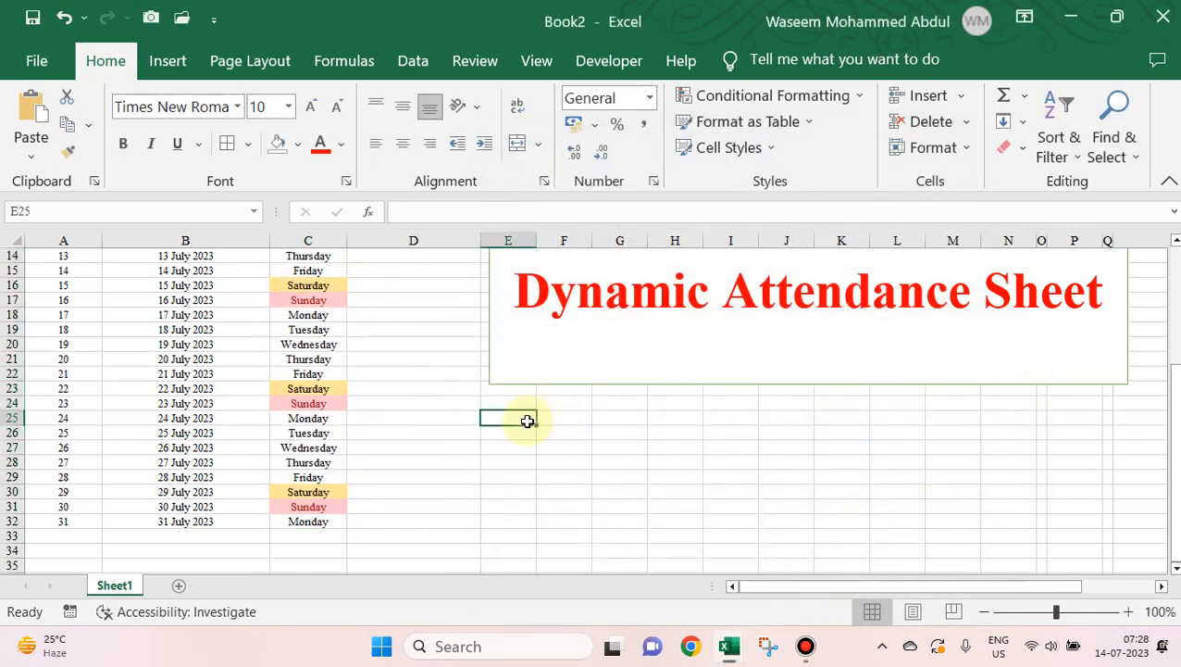
Step: Show the top of the sheet in full-screen view and set the month in M2 to 08
key(ctrl+shift+F1)
key(ctrl+Home)
key(Down)
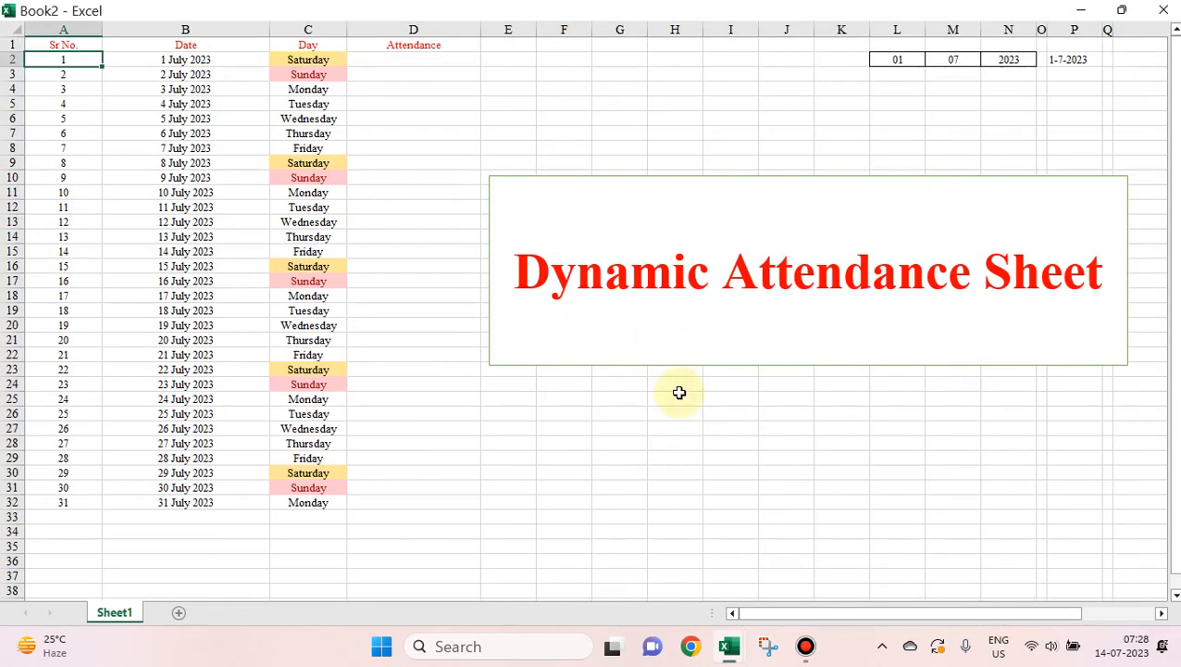
click(950, 59)
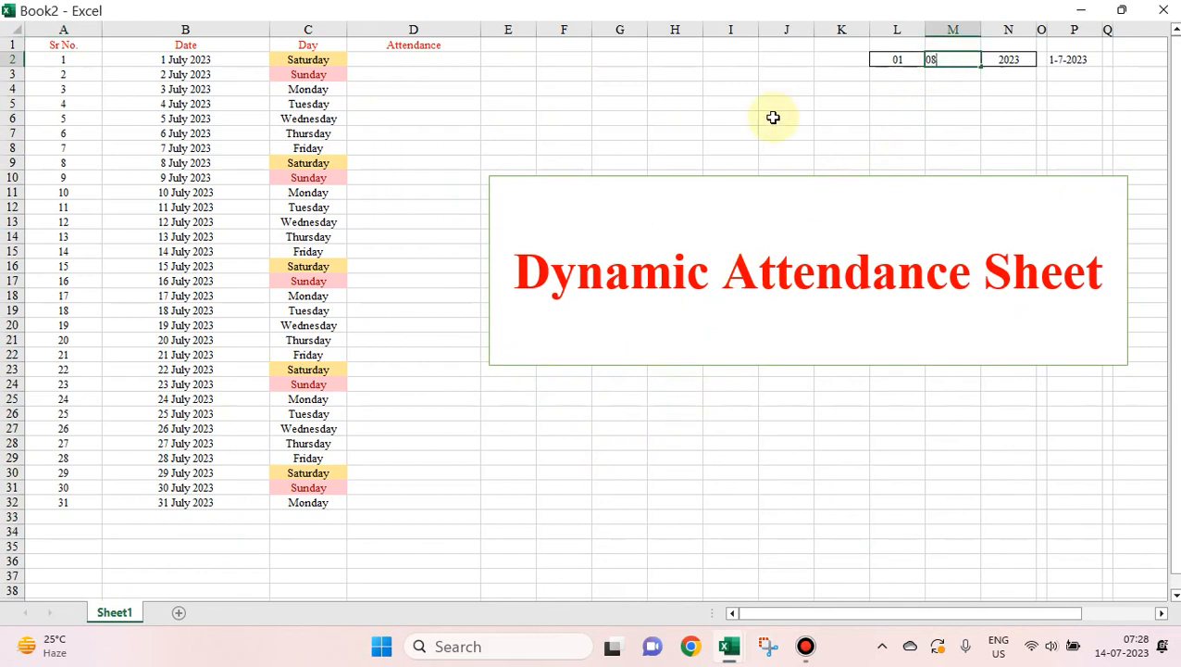
key(Tab)
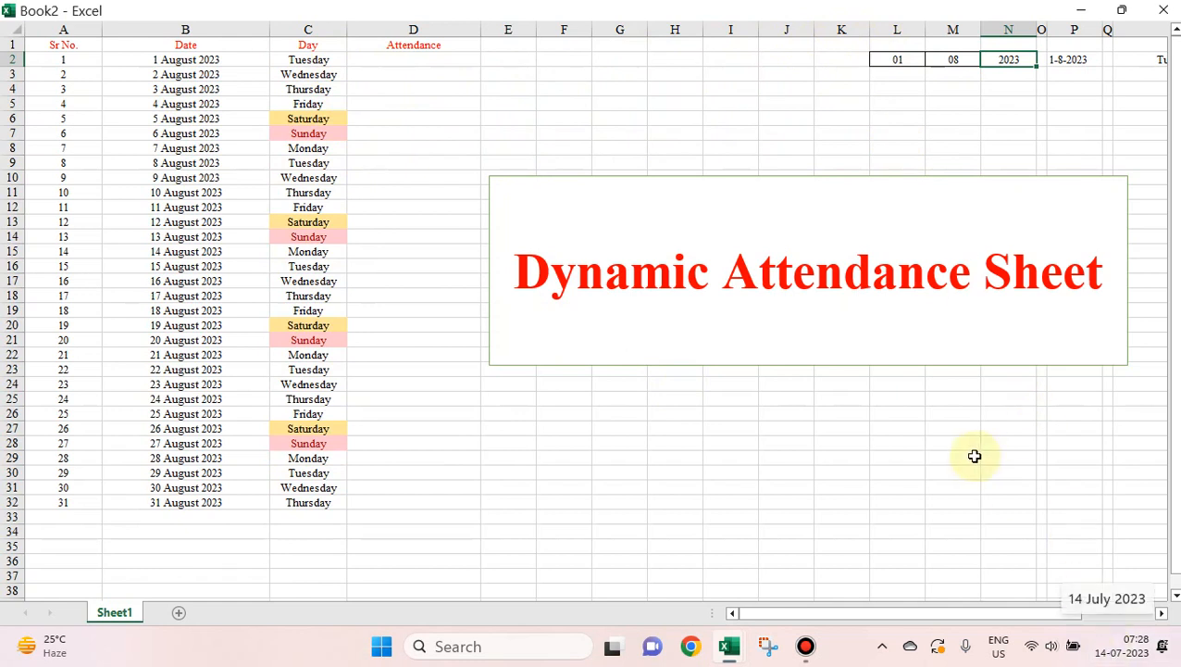
Step: Check the August 2023 weekdays in the system calendar against the sheet's Day column, and close the calendar
click(1142, 654)
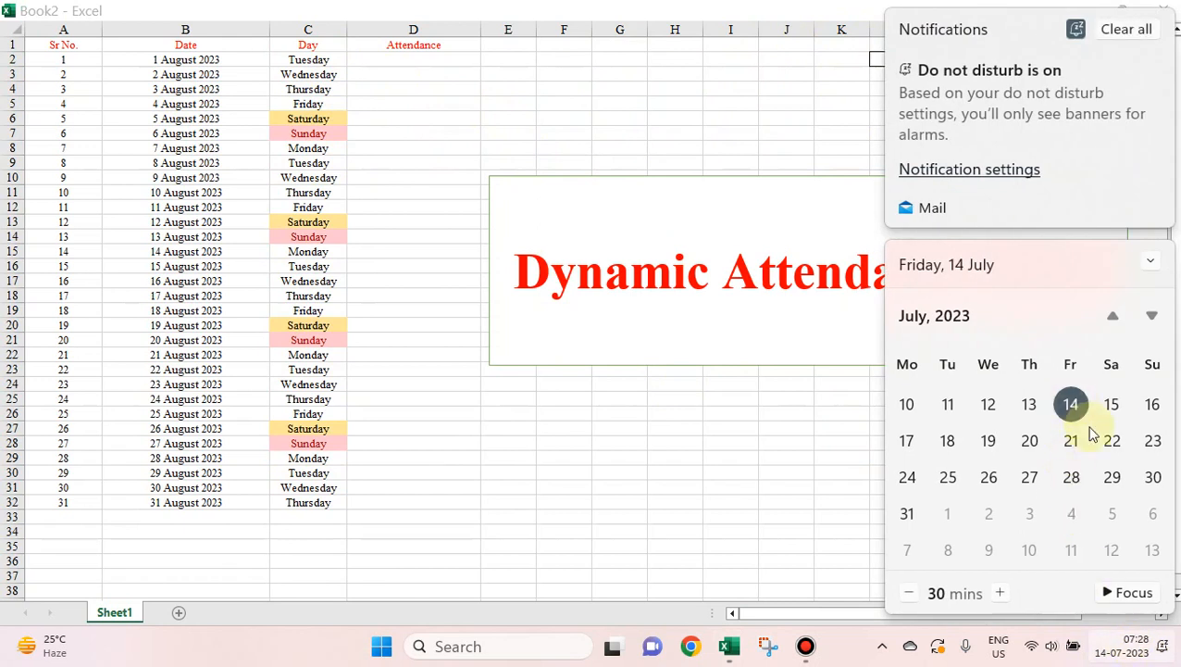
scroll(1093, 434, down, 2)
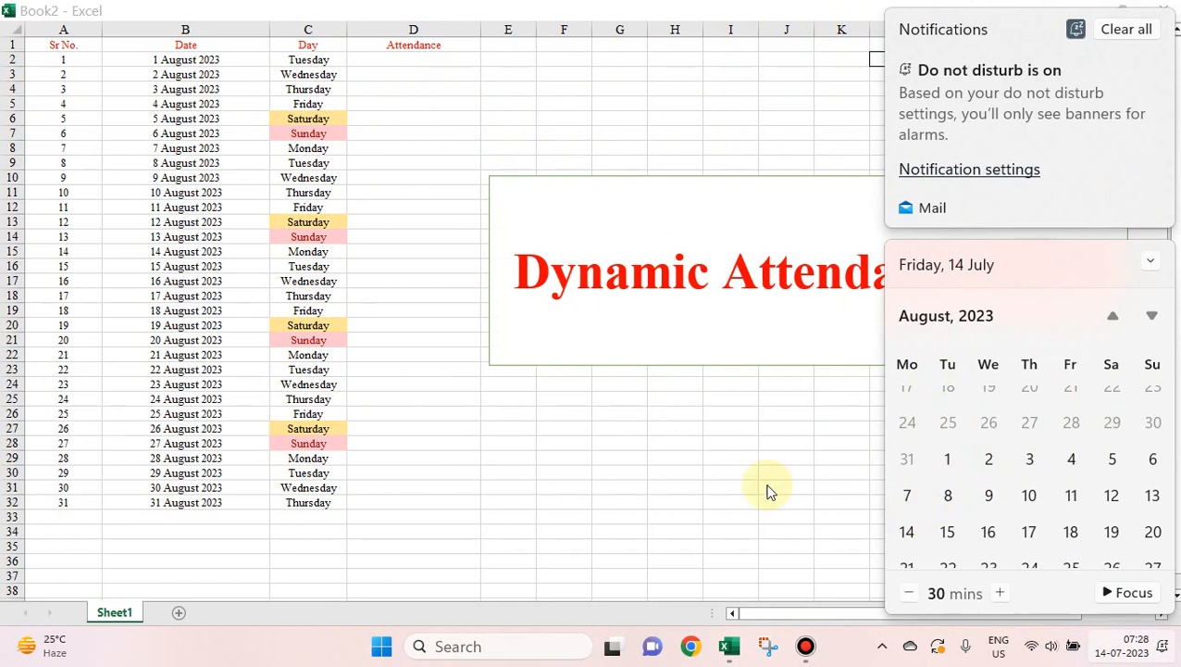
click(659, 460)
Step: Test the weekend highlighting by setting the month in M2 to 09 and back to 07
click(954, 56)
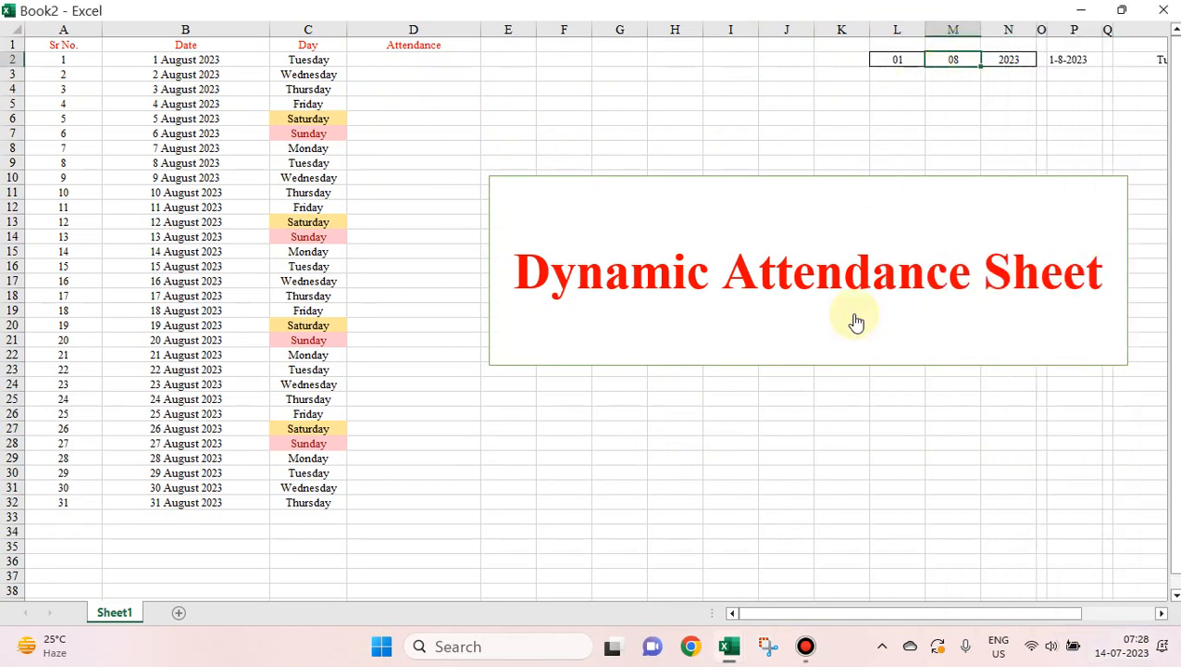
key(Tab)
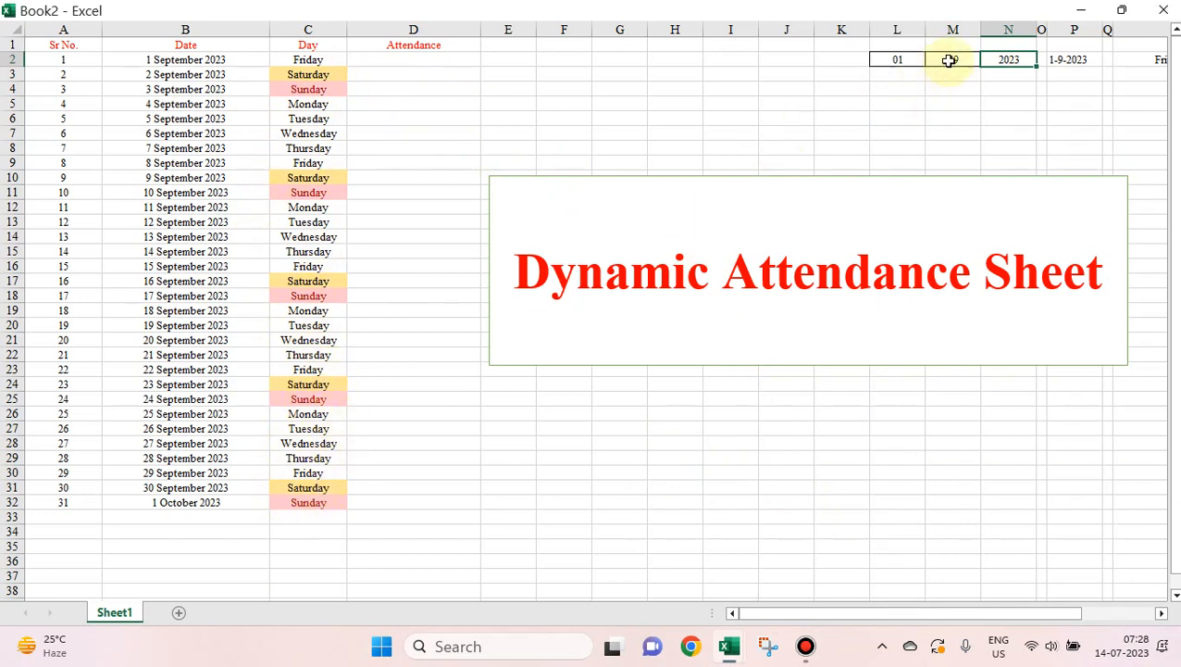
click(951, 61)
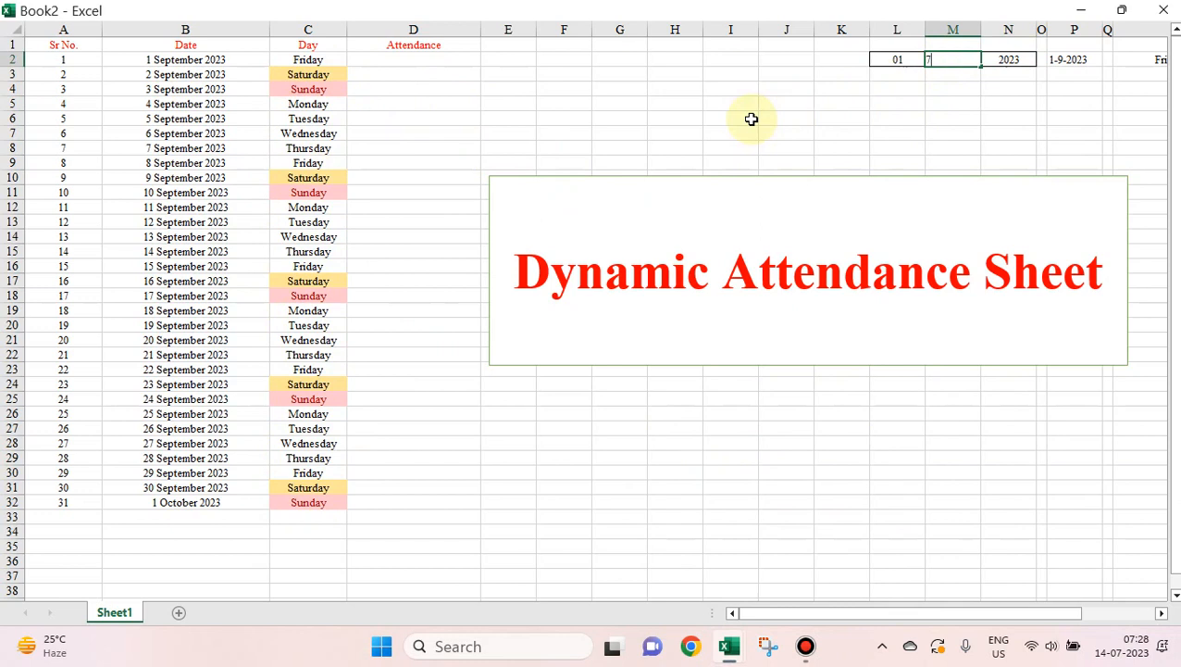
key(Tab)
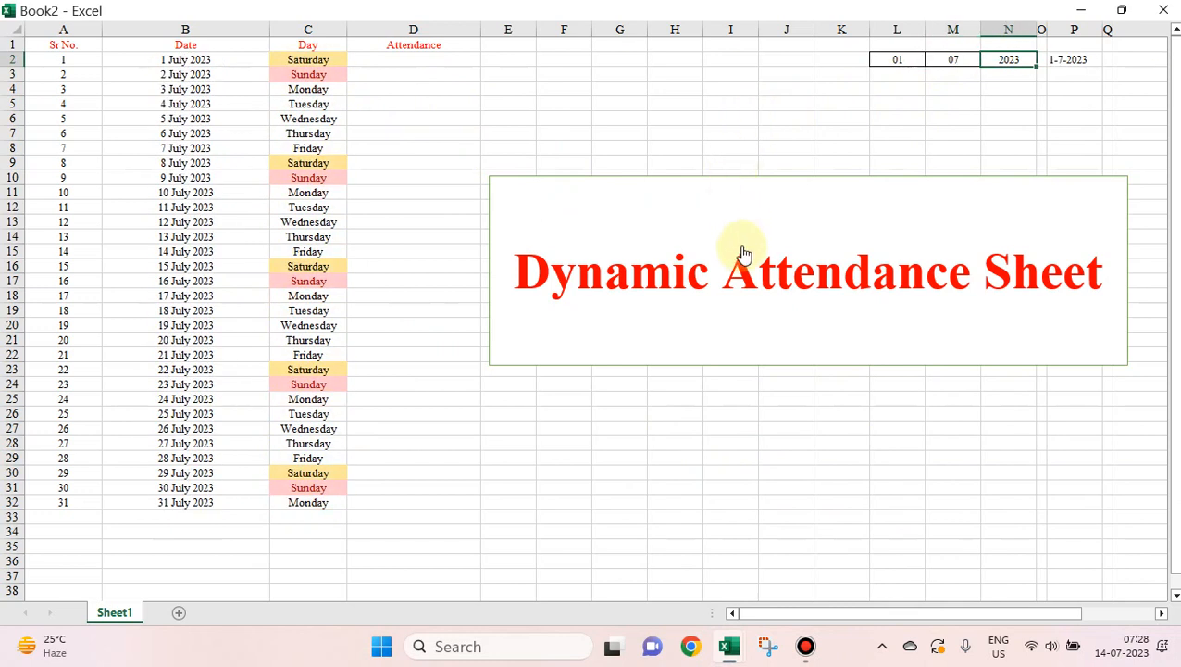
key(Home)
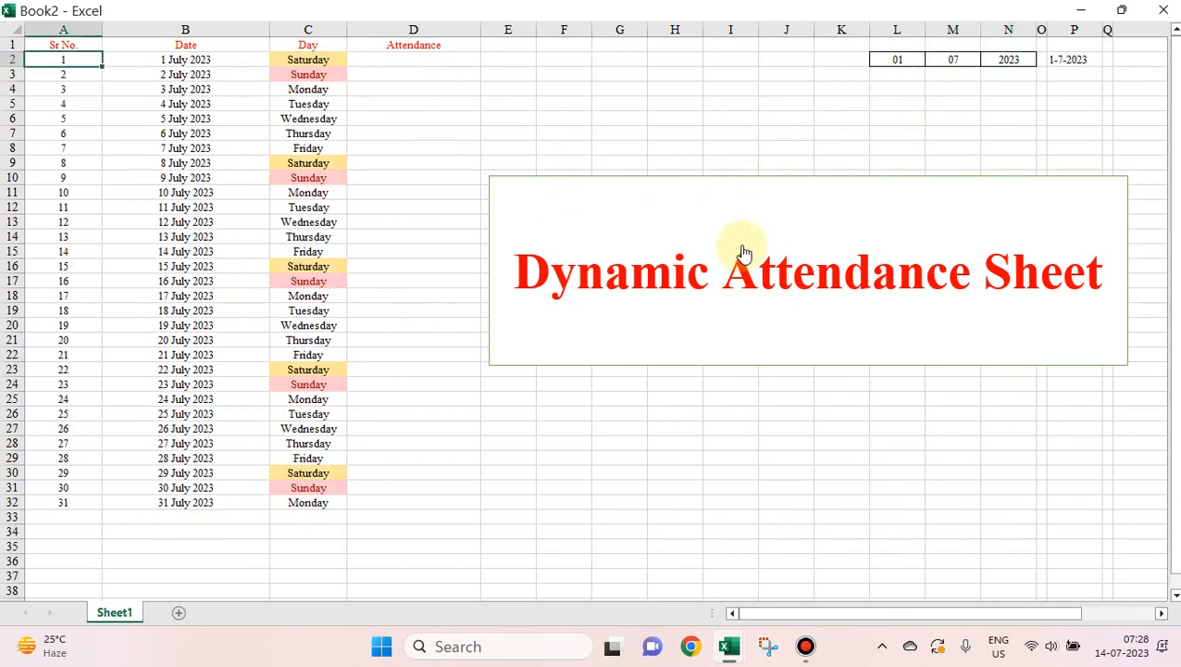
Step: Set the month in M2 to 11 and run the Dynamic Attendance Sheet macro to refill the serial numbers
click(948, 59)
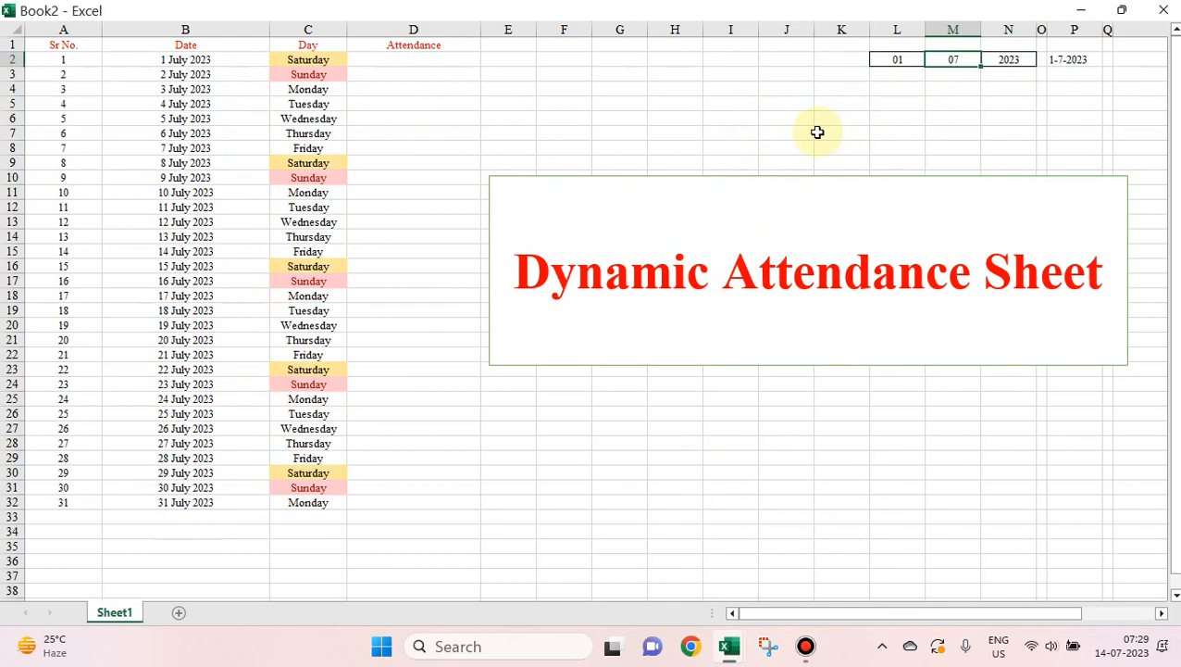
text(11)
key(Tab)
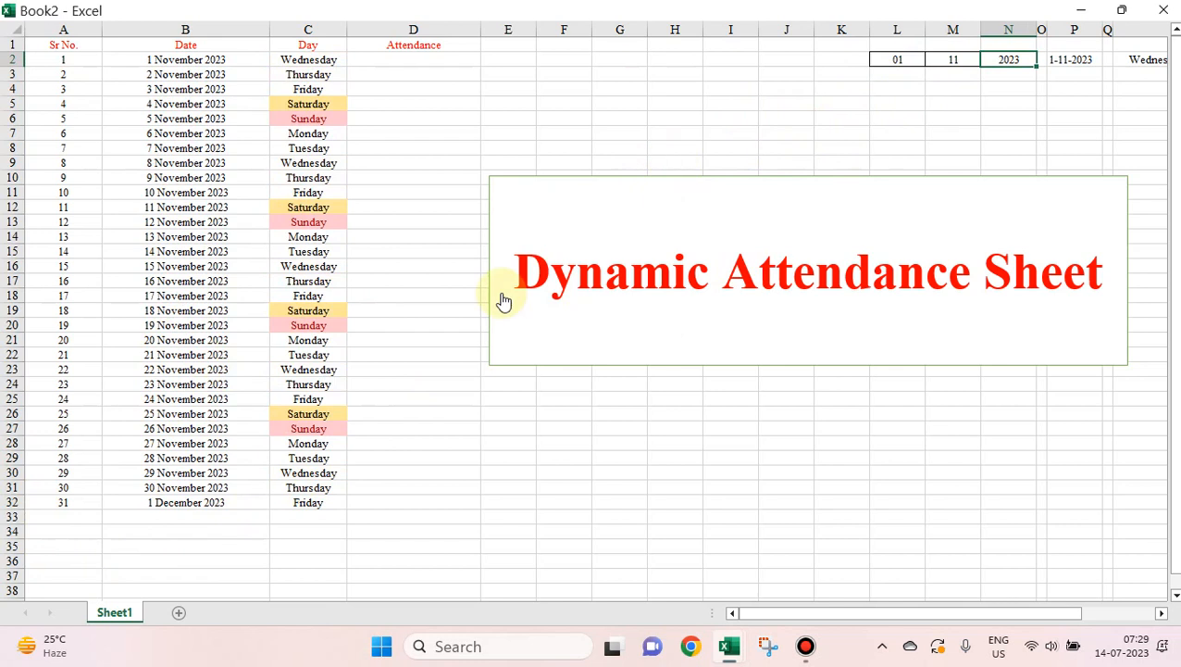
click(805, 277)
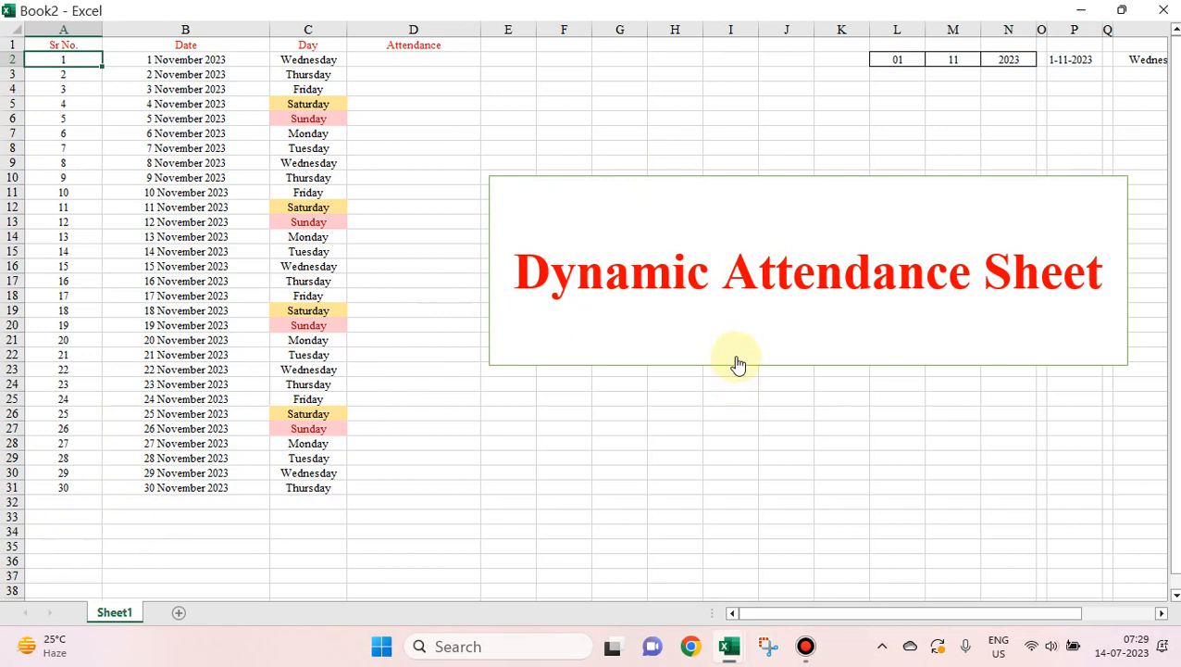
Step: Add bottom borders to cells B36 and D36 as two signature lines below the attendance table
click(160, 547)
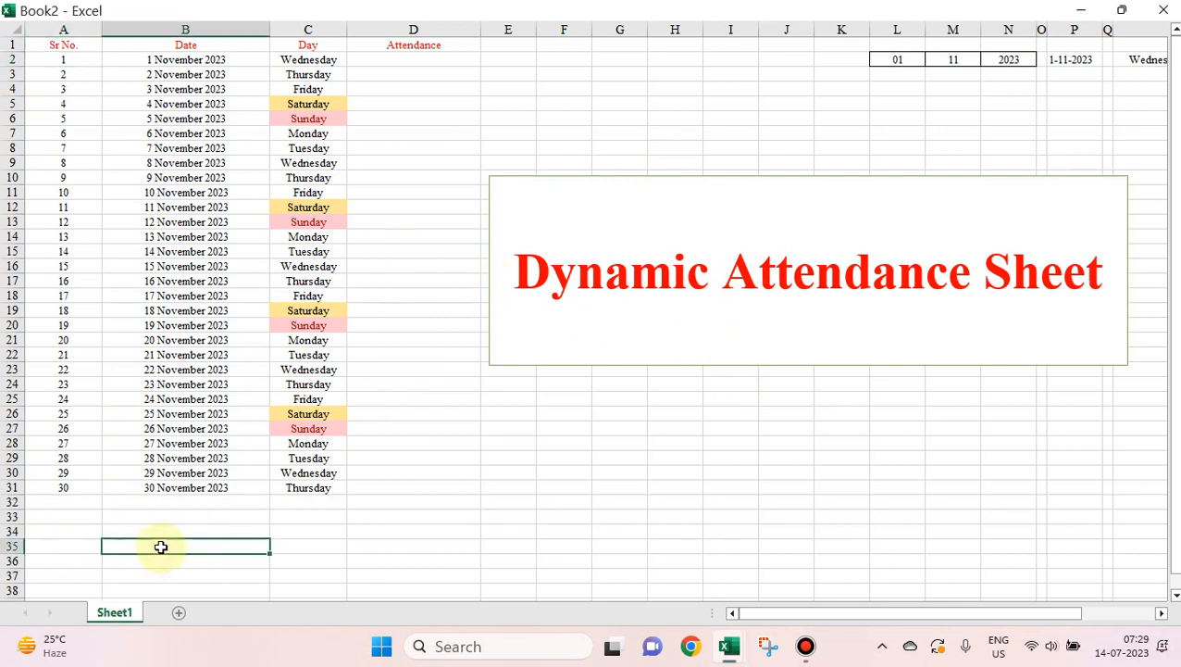
click(155, 561)
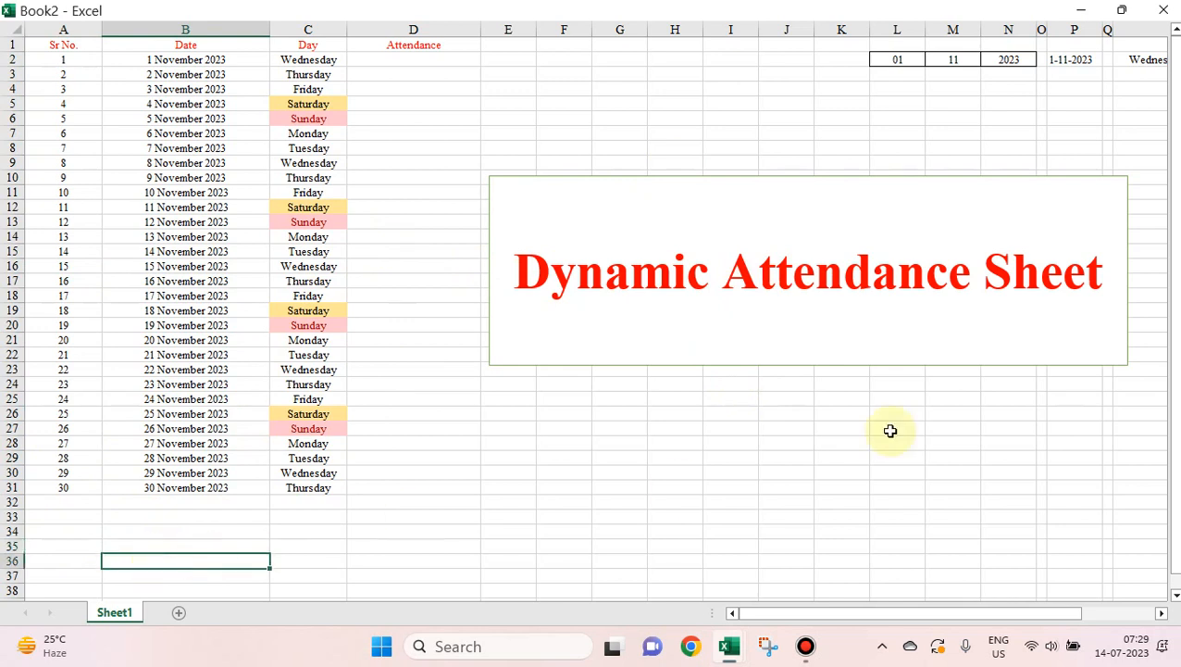
right_click(222, 563)
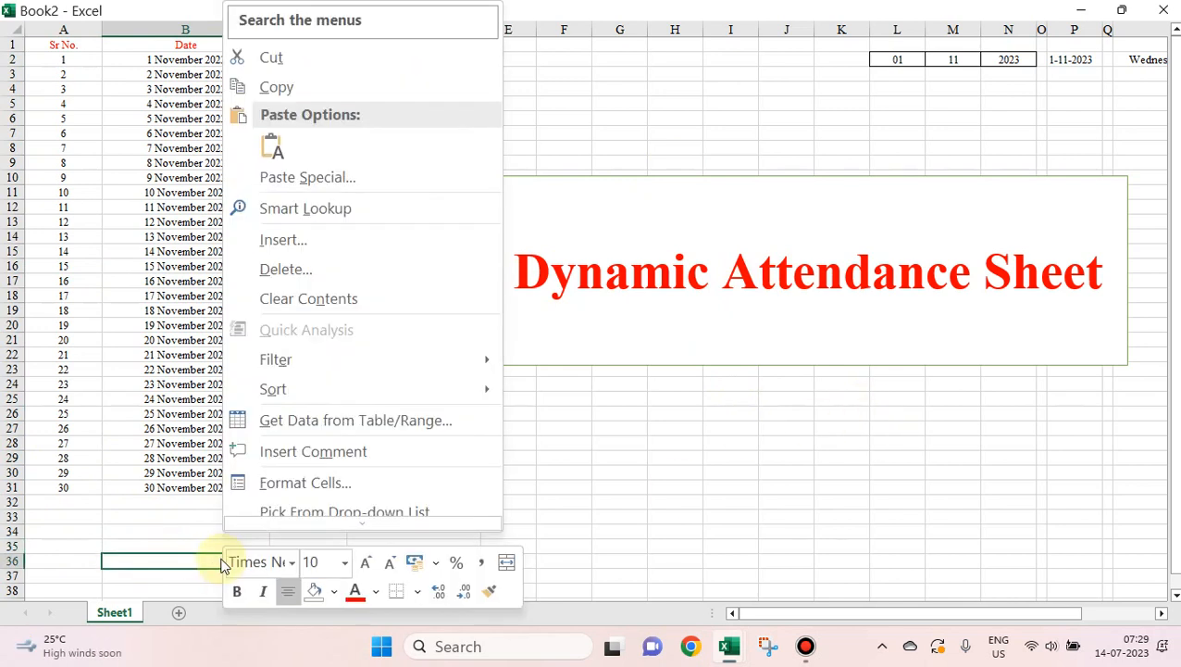
click(405, 593)
click(253, 519)
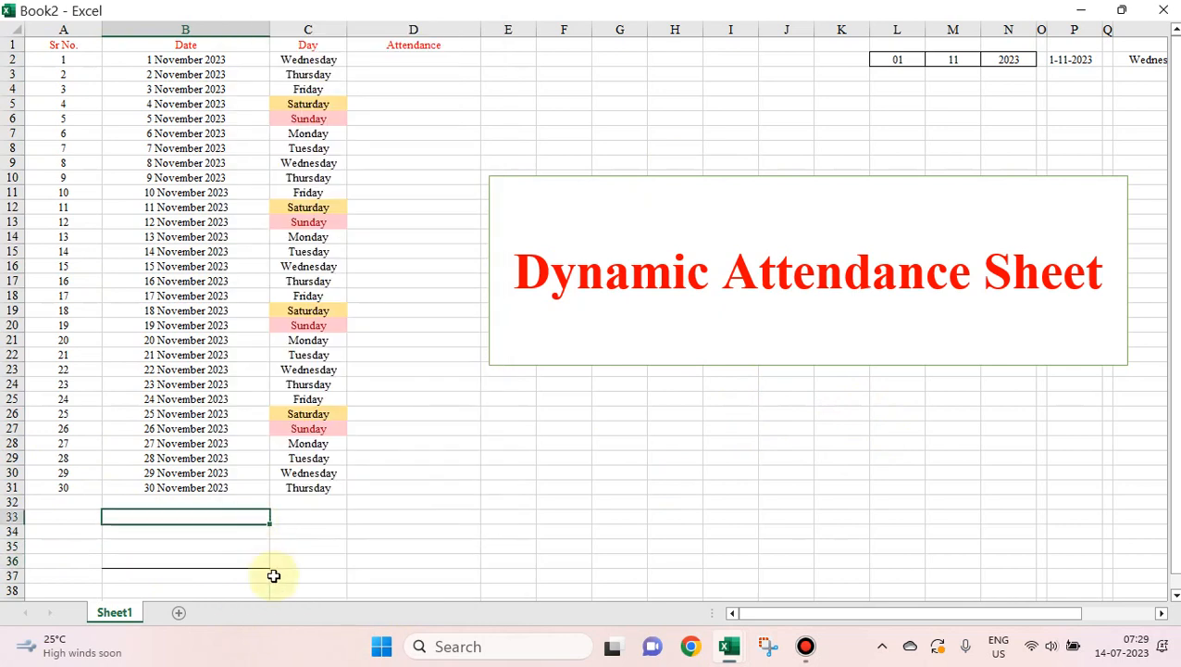
right_click(394, 562)
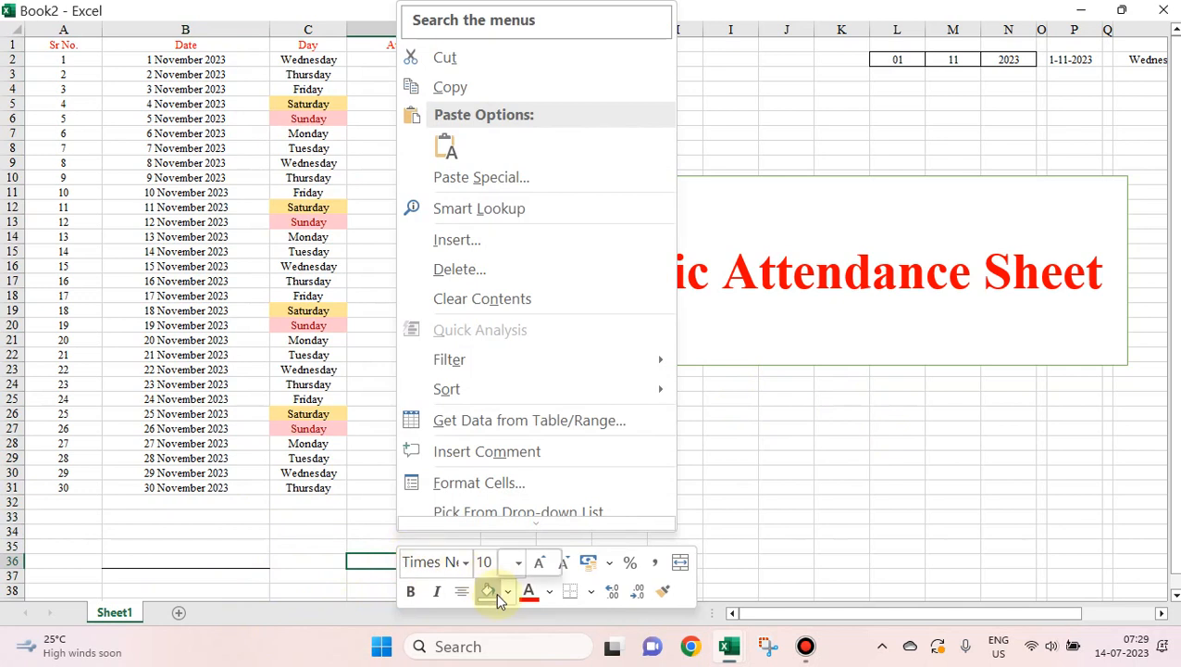
click(569, 591)
click(509, 489)
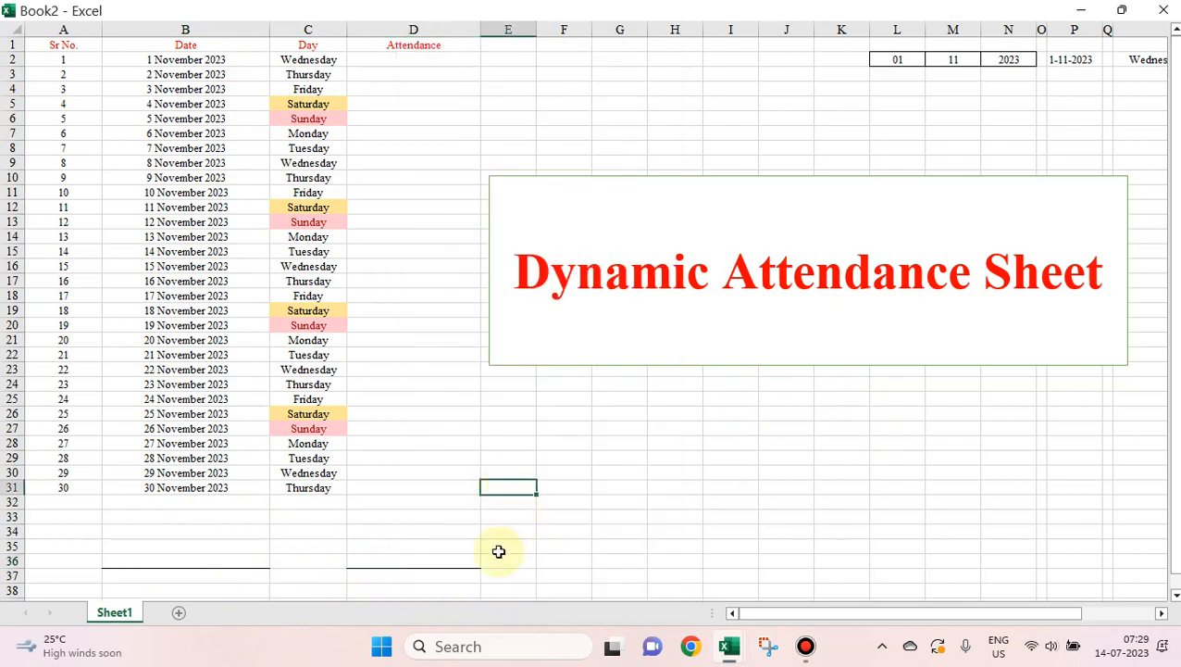
Step: Enter Approved in D37 beneath the signature line in the Attendance column and centre it
click(454, 579)
key(Down)
key(Up)
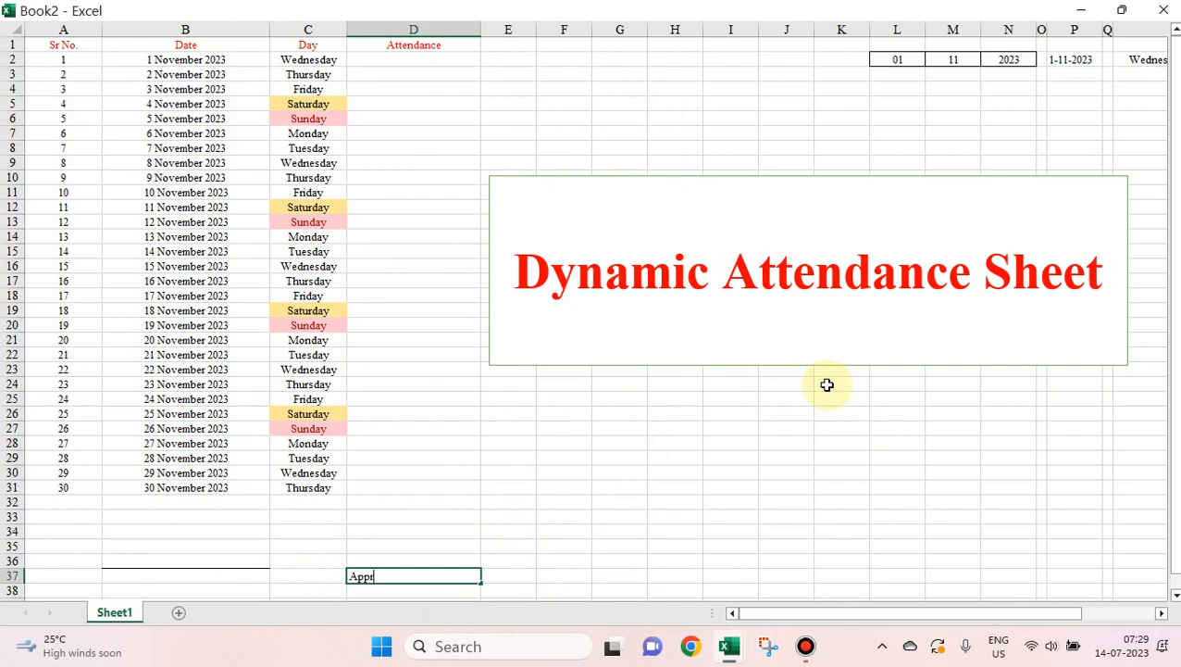
key(Right)
key(Left)
key(Left)
key(Right)
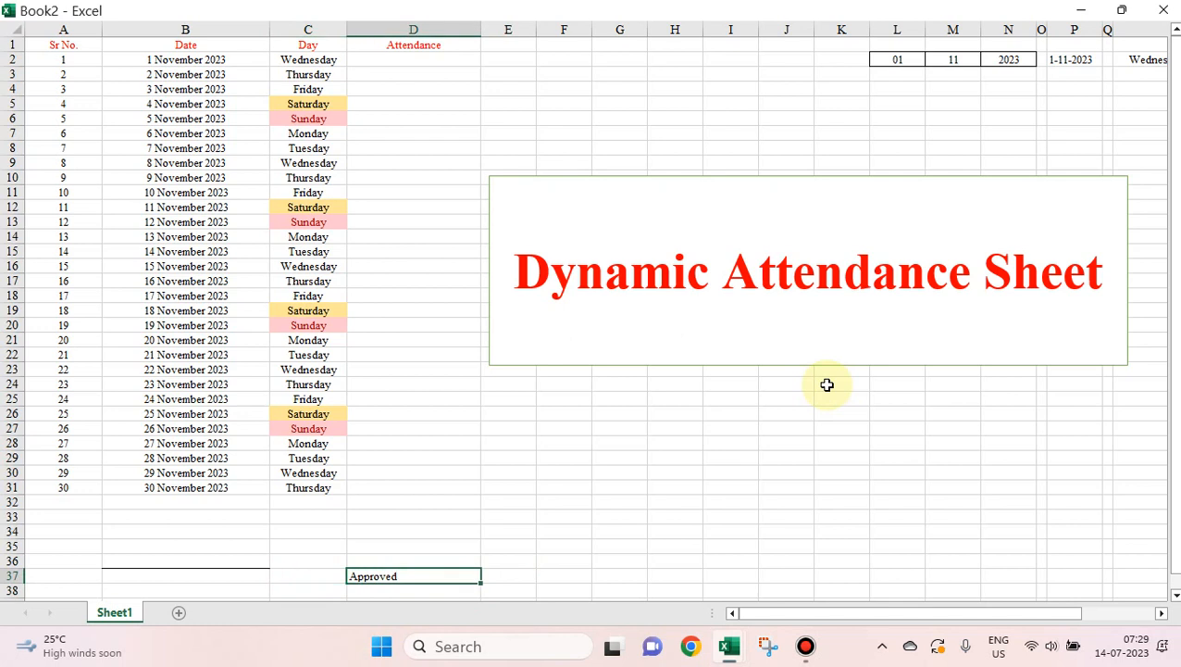
right_click(456, 581)
click(519, 591)
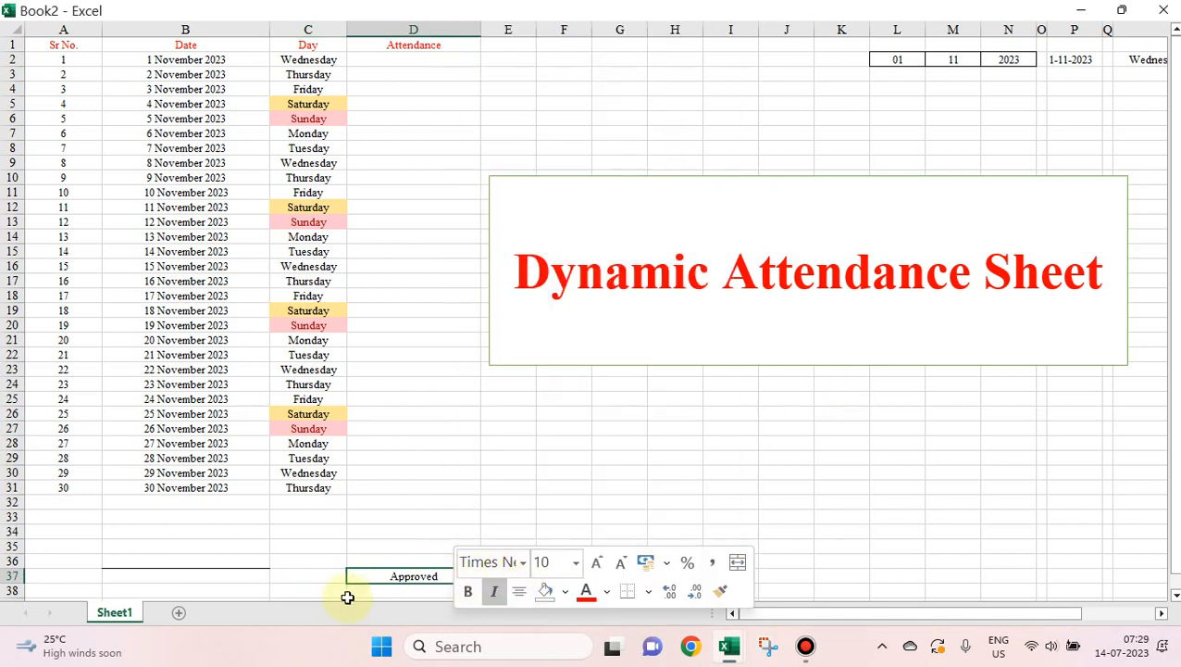
Step: Enter Consultant in B37 beneath the other signature line and highlight the finished sheet area A1:D38
click(222, 580)
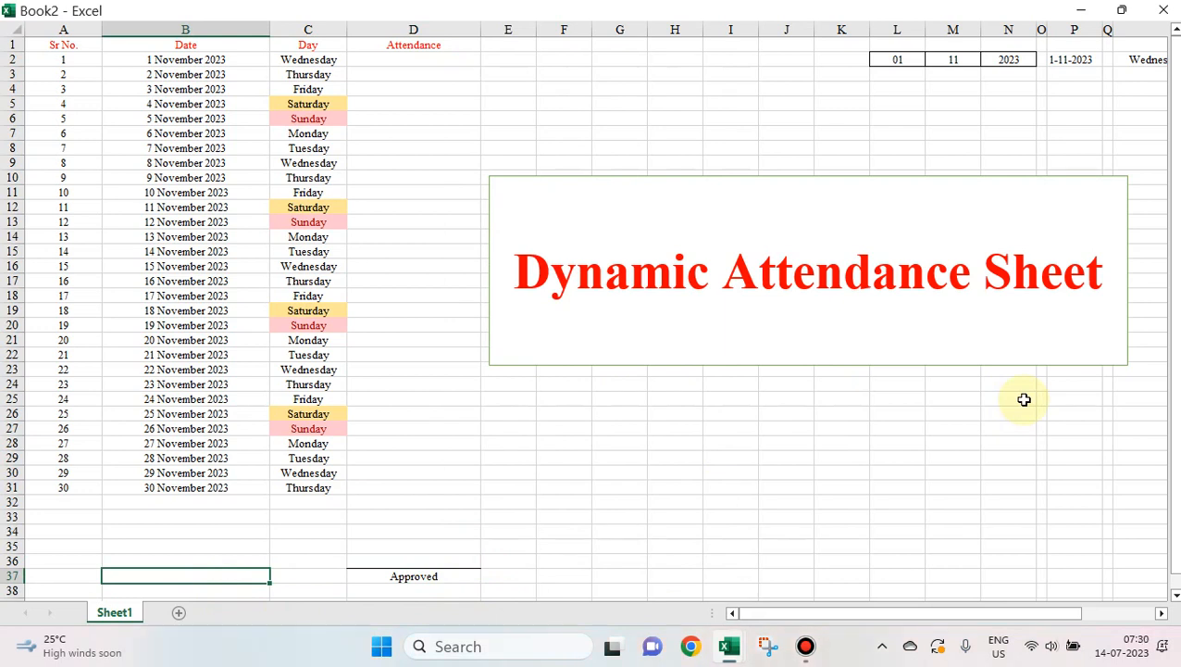
text(Consultant)
key(Tab)
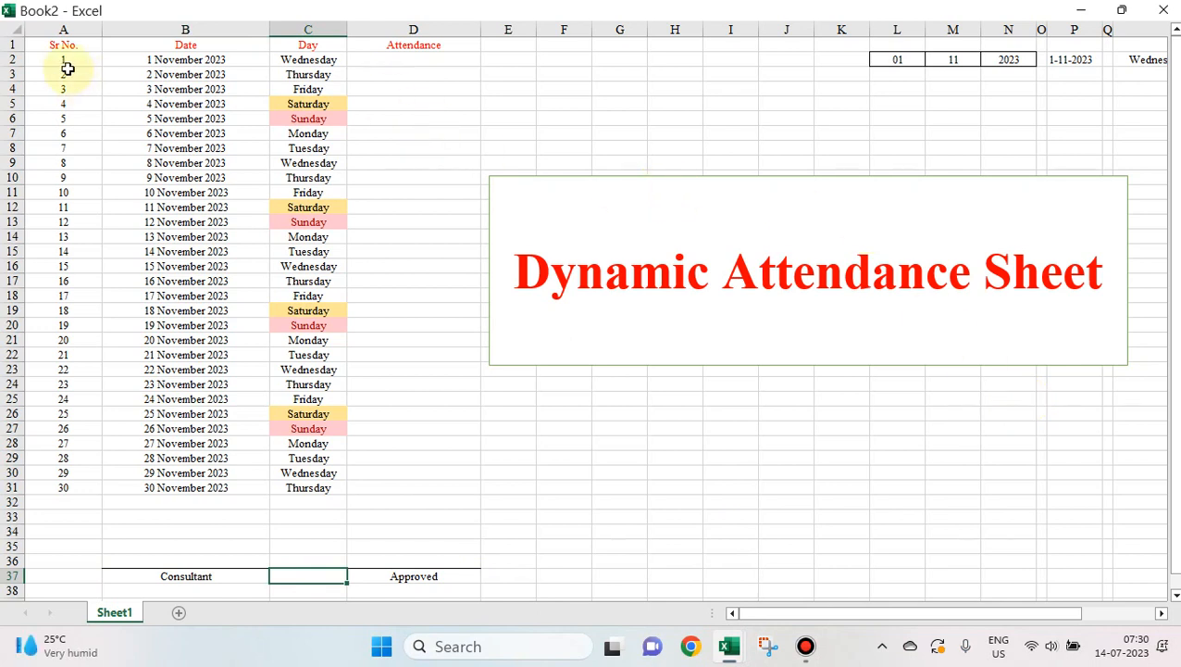
drag(60, 43, 395, 585)
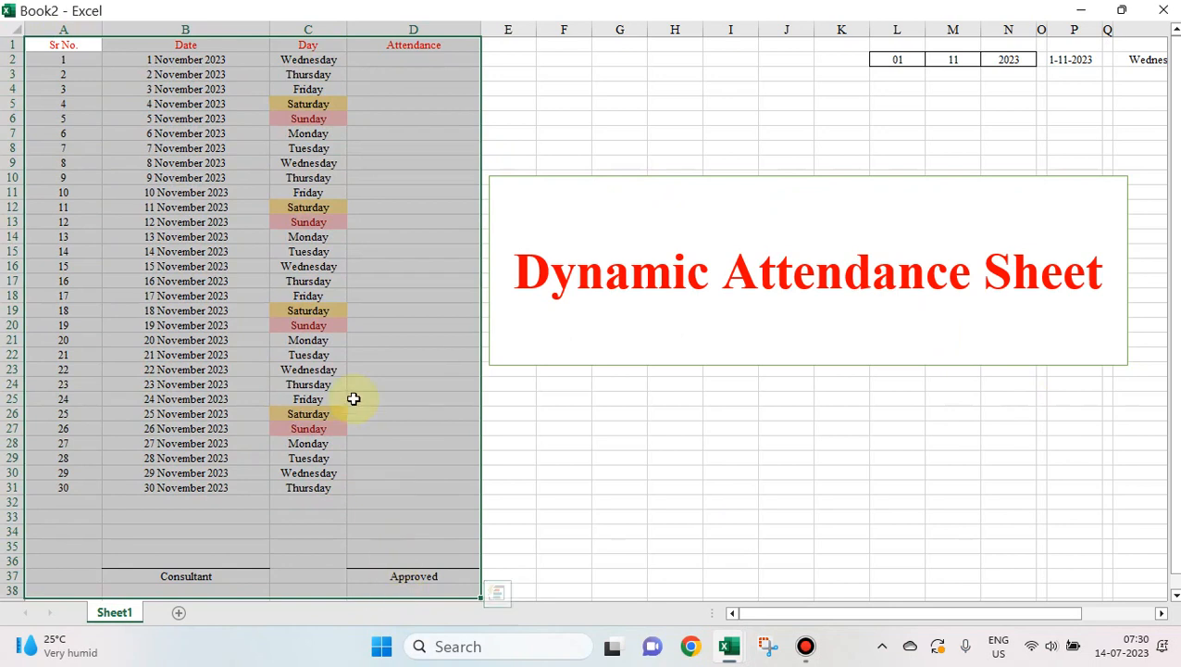
click(677, 429)
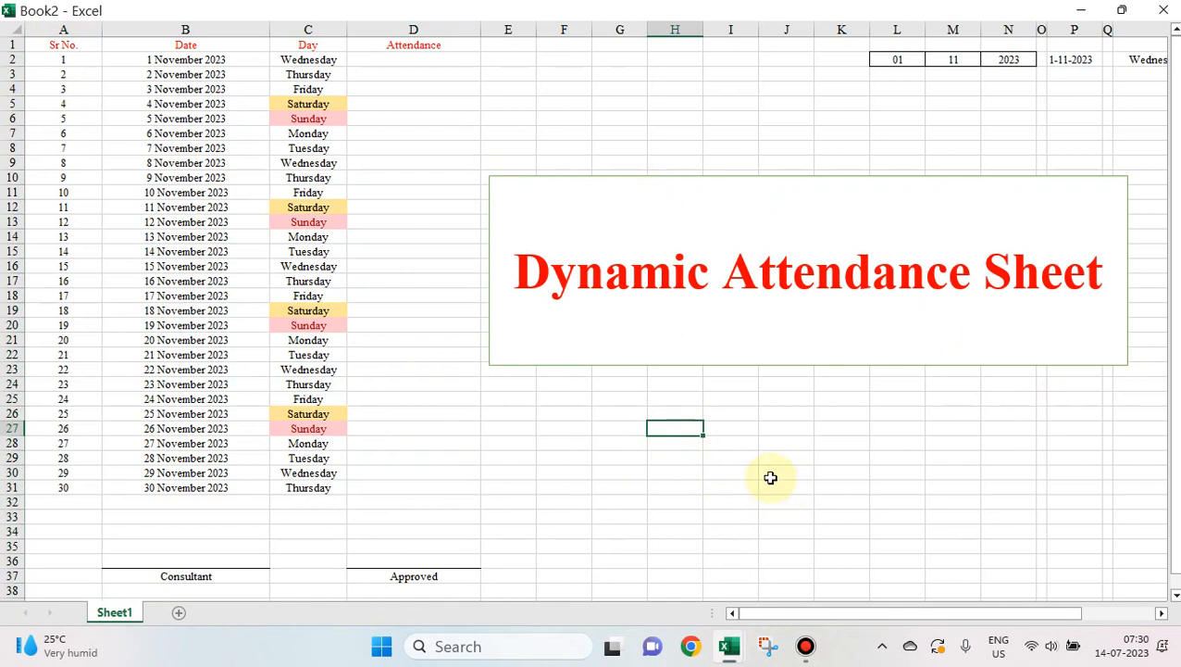
Step: Inspect the Range("number_of_days") stop value in the code of the macro assigned to the title rectangle, and close the editor
right_click(741, 261)
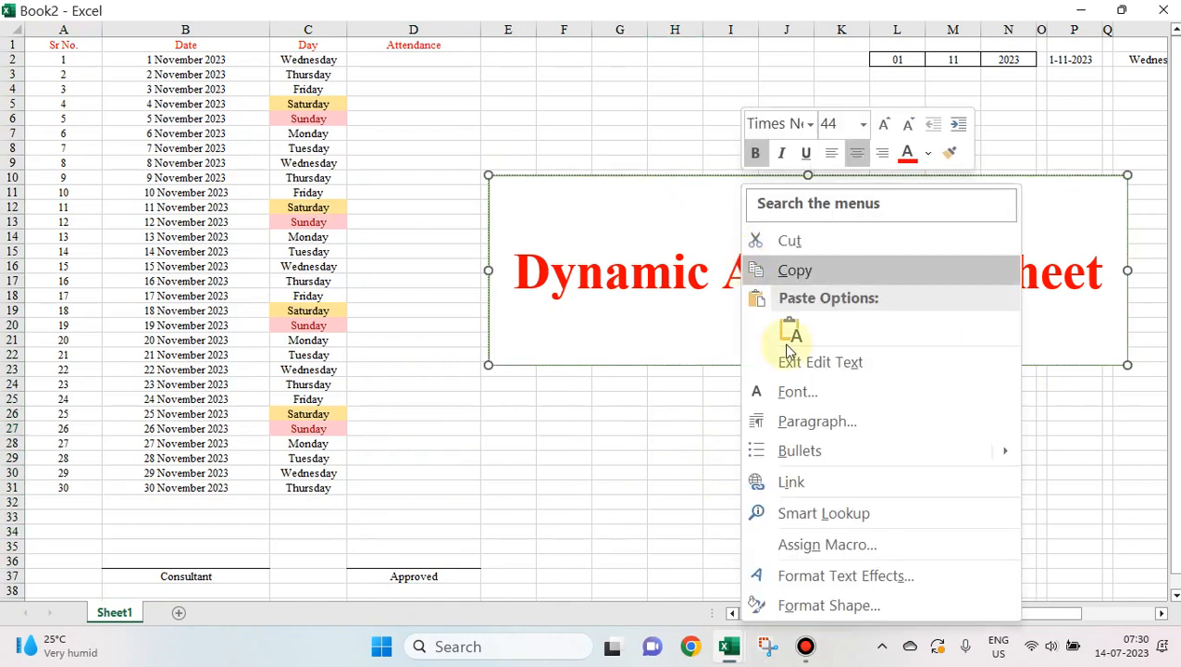
click(841, 546)
click(954, 362)
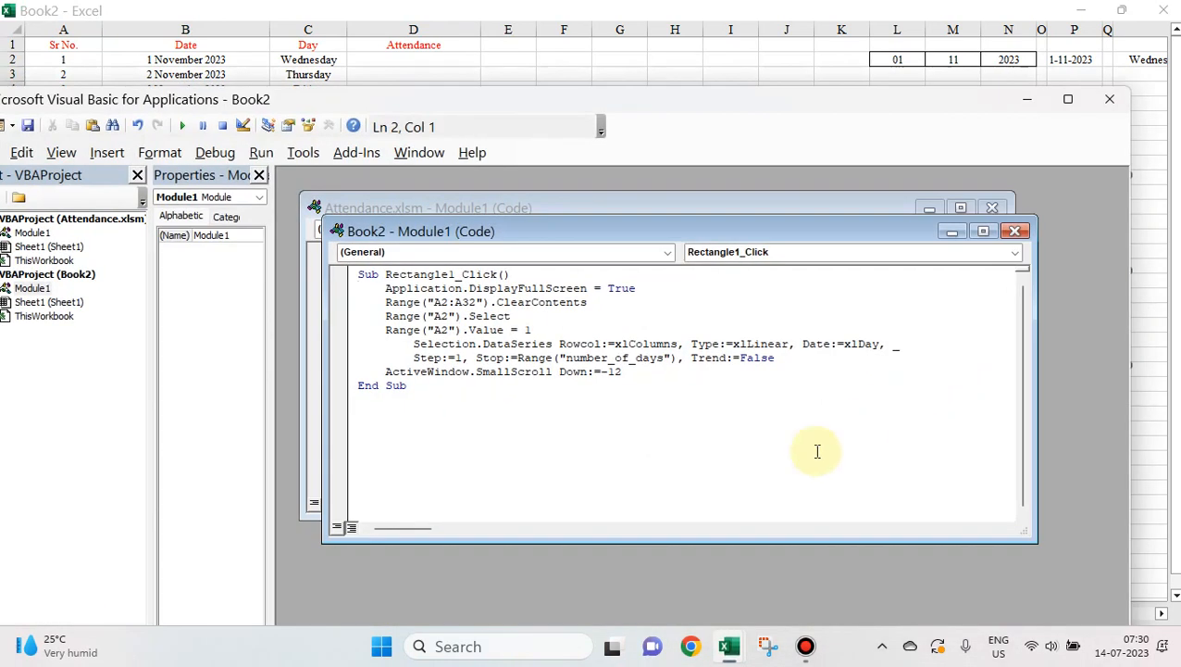
drag(516, 359, 679, 364)
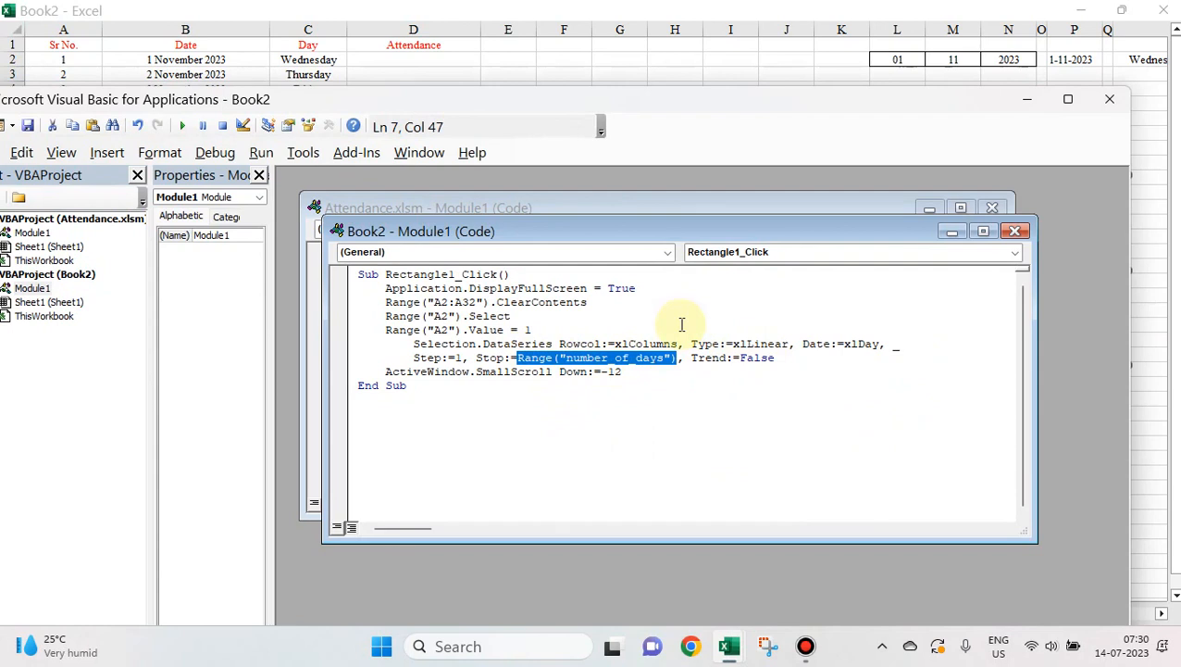
click(1100, 97)
click(928, 132)
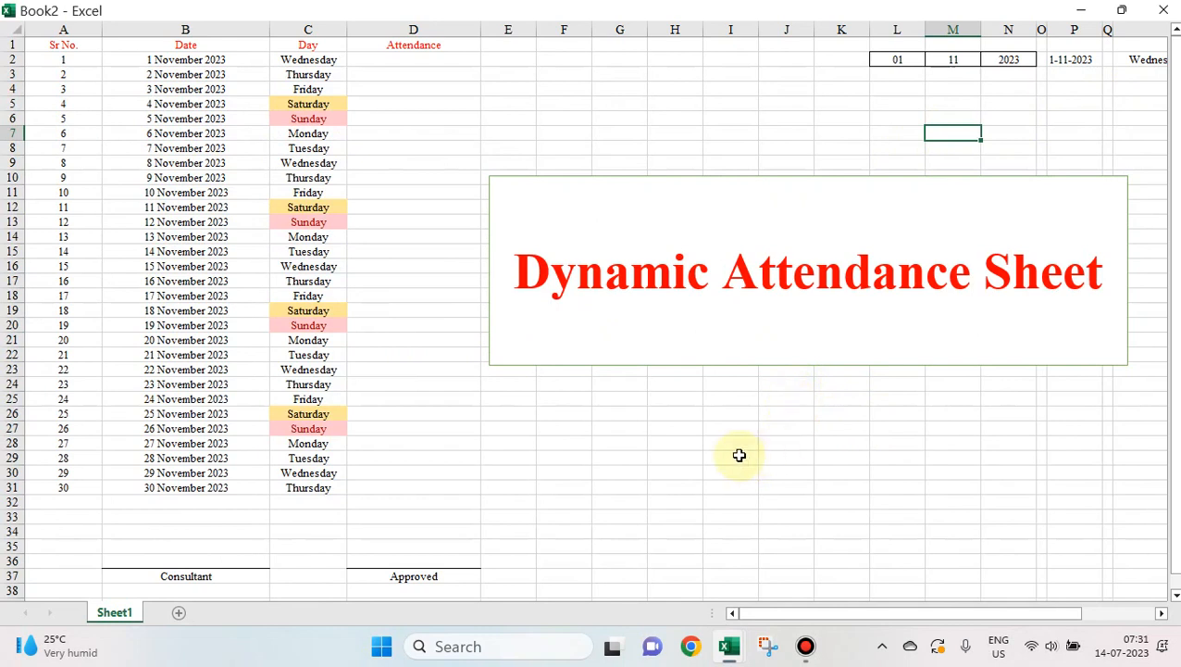
Step: Enter the label website in G26 and the address excelprograms.in in I26
click(622, 413)
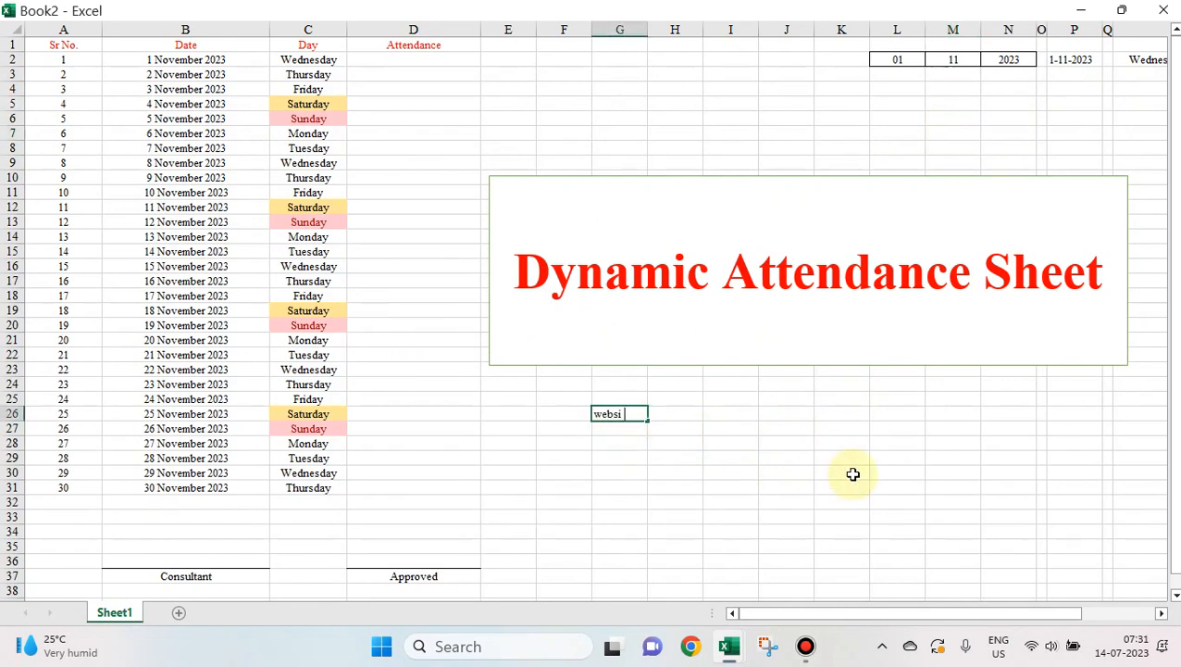
text(website)
key(Right)
key(Right)
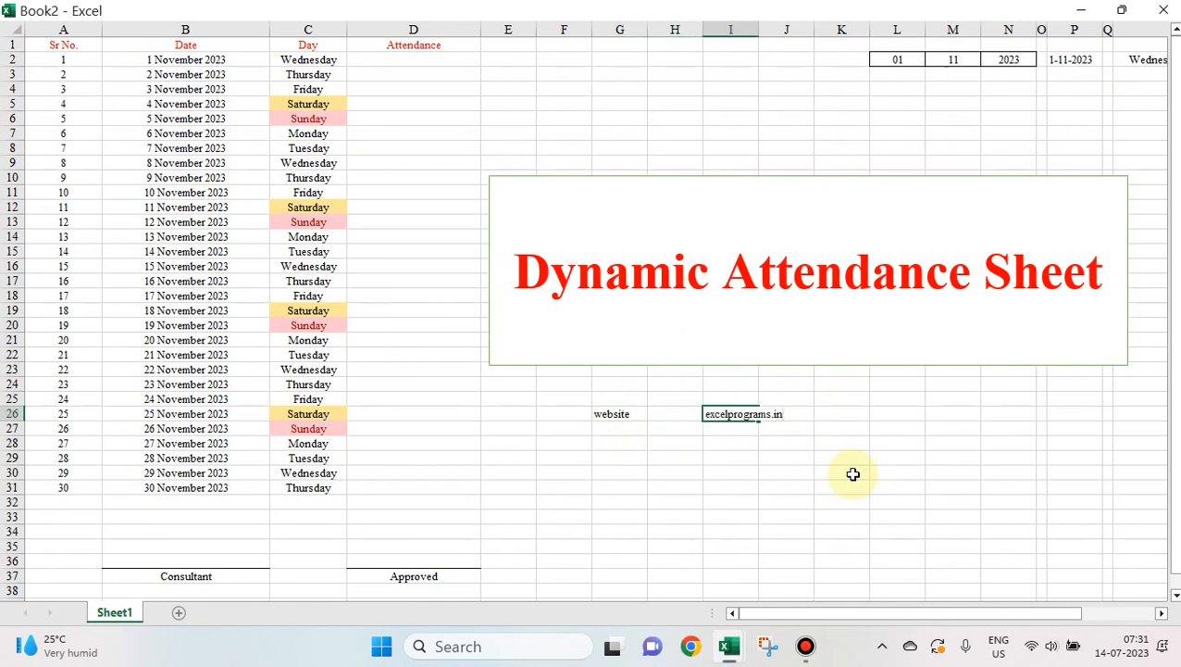
key(Right)
key(Left)
Step: Examine the website entry in row 26 up close and return to an overview of the sheet
scroll(853, 474, up, 3)
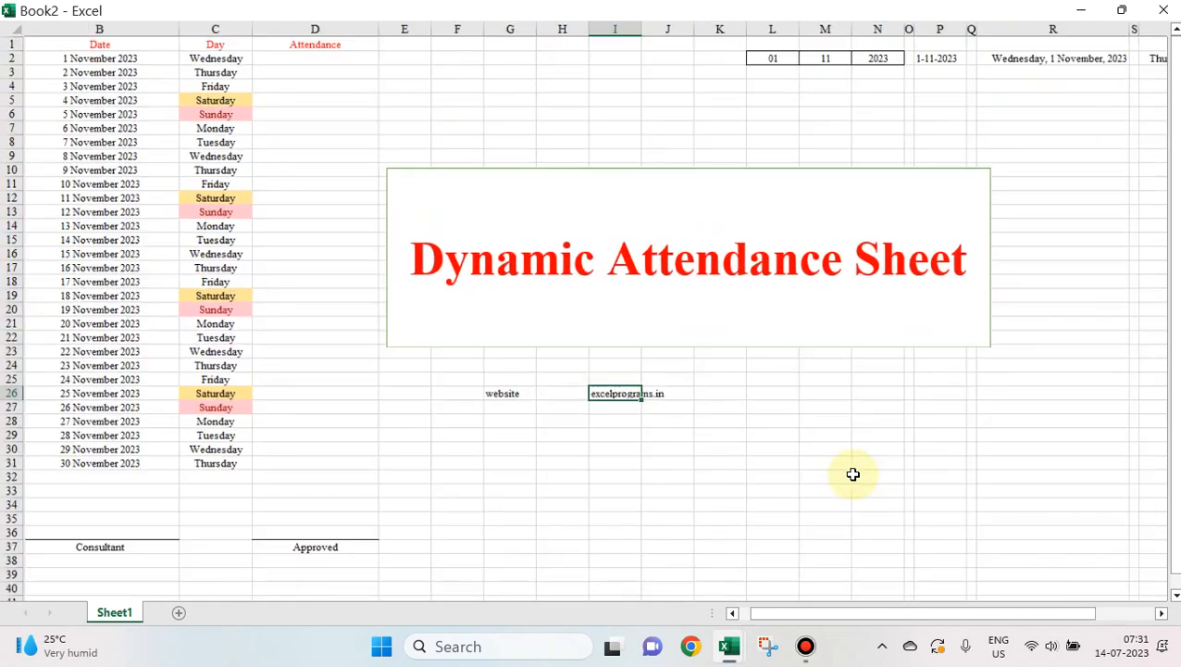
scroll(705, 493, up, 2)
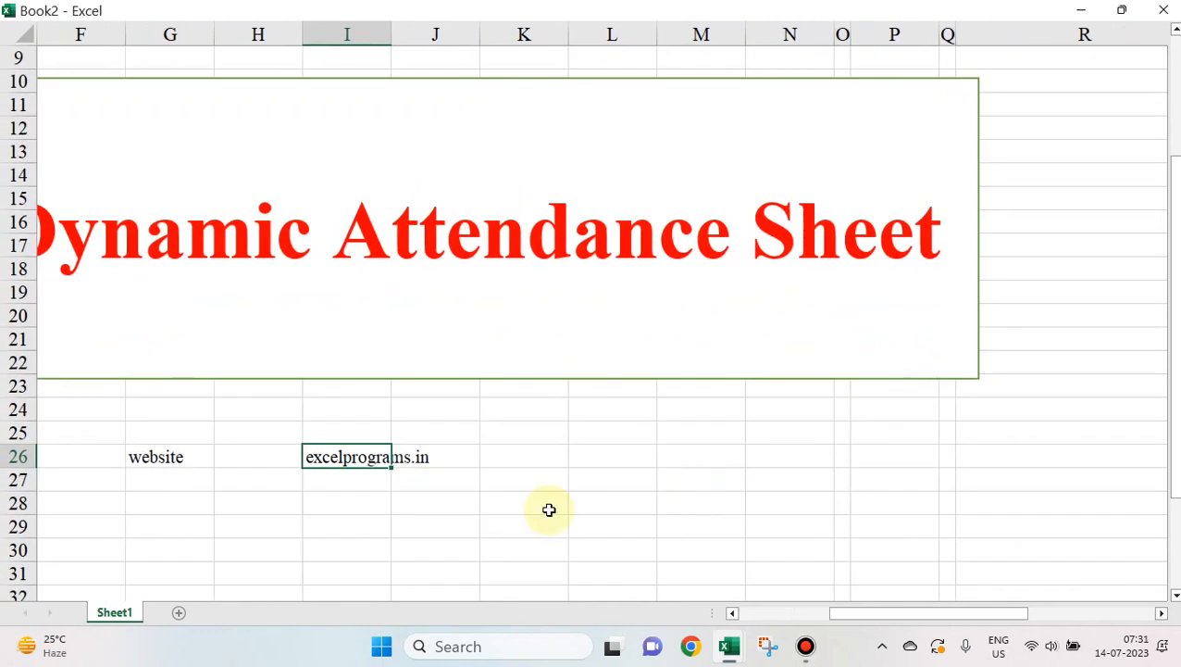
click(350, 484)
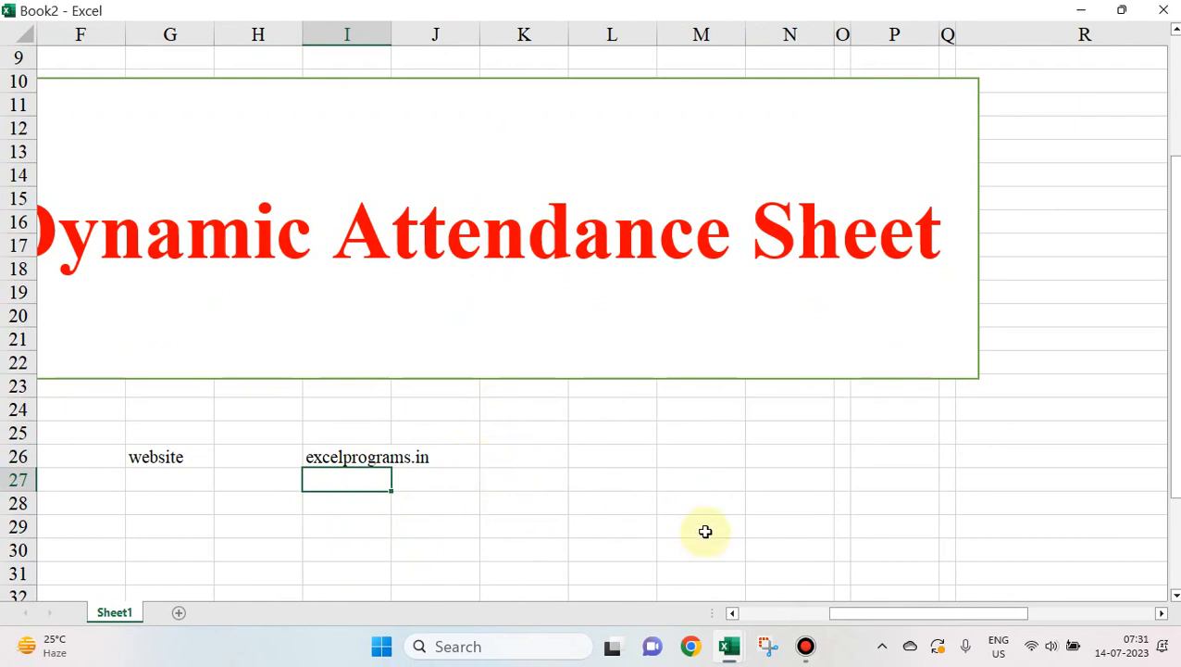
scroll(706, 529, down, 2)
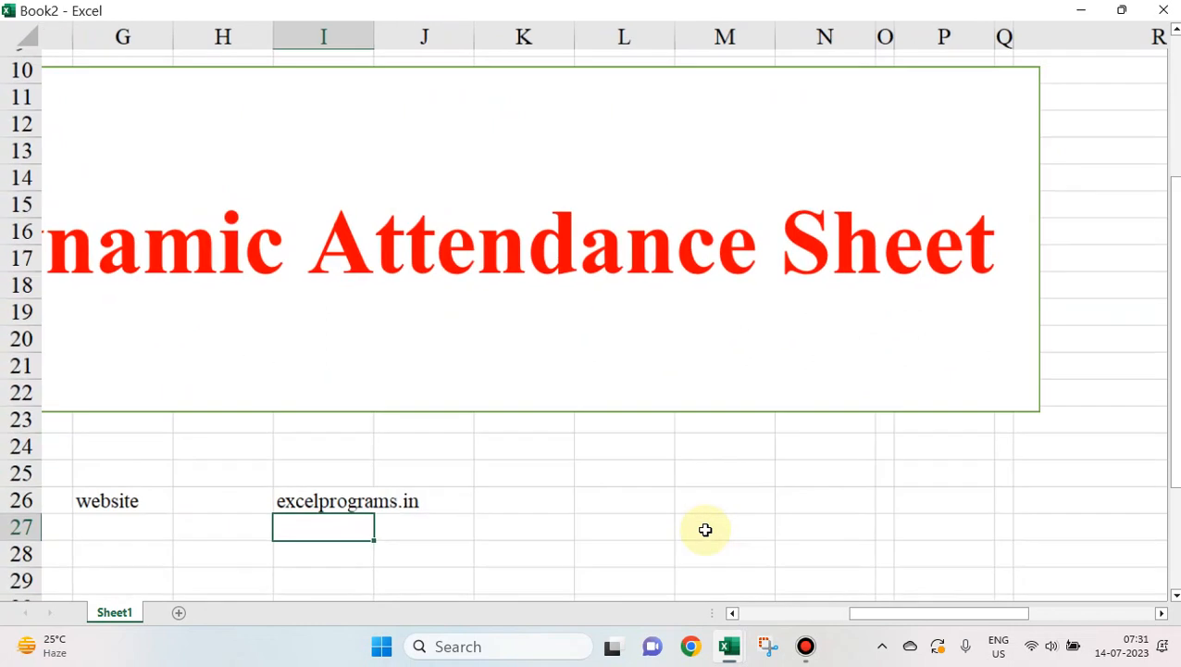
scroll(706, 529, down, 2)
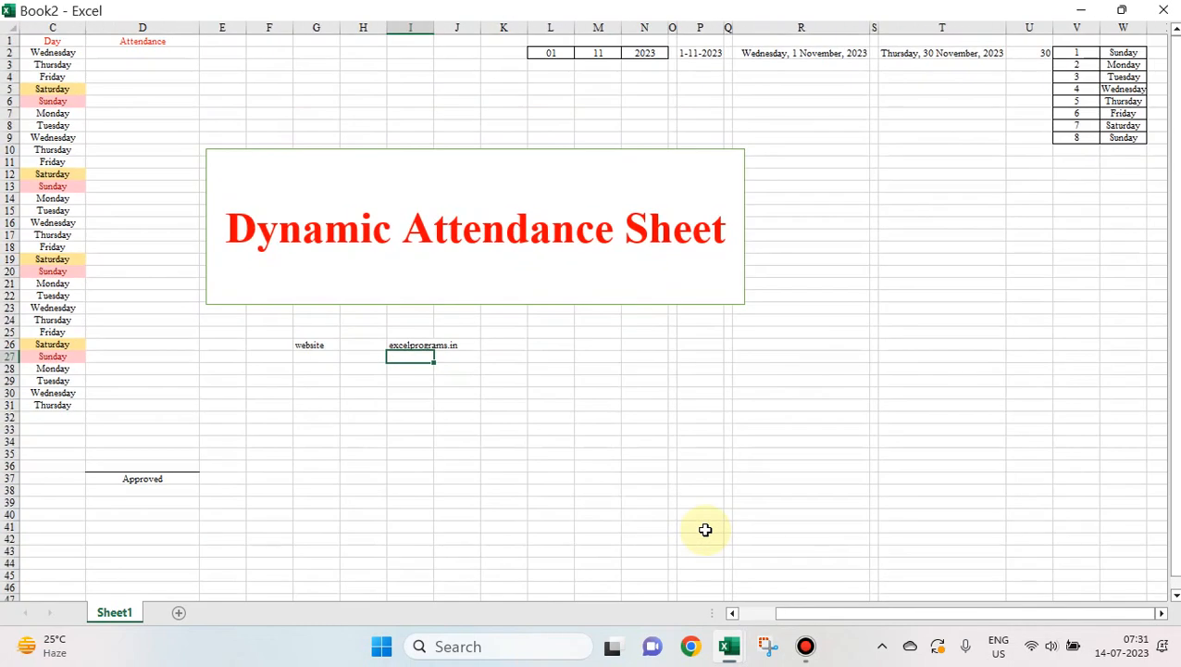
drag(812, 616, 683, 538)
scroll(635, 454, up, 2)
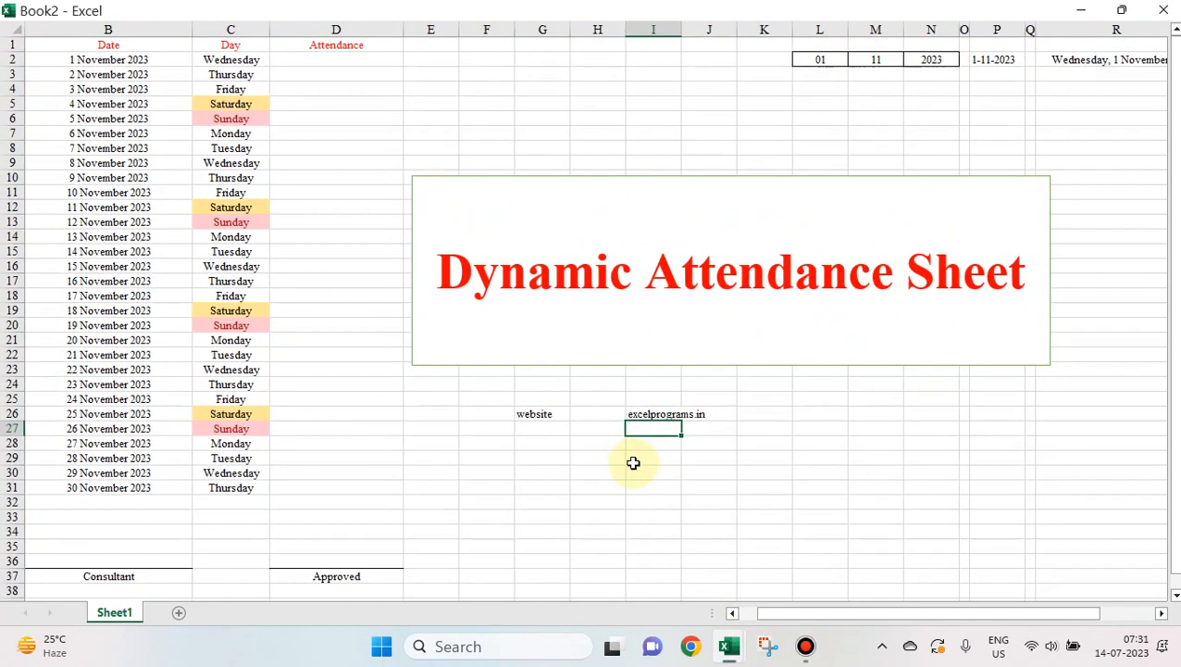